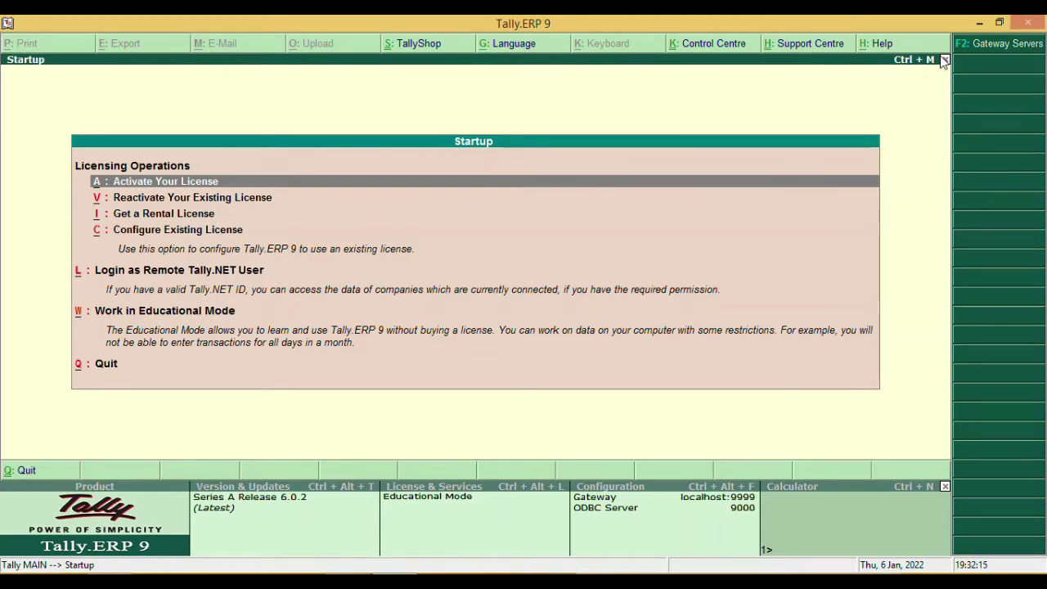
- Enter Educational Mode to reach the Gateway of Tally, then bring up the Day 2 task document
key(Down)
key(Down)
key(Down)
key(Down)
key(Down)
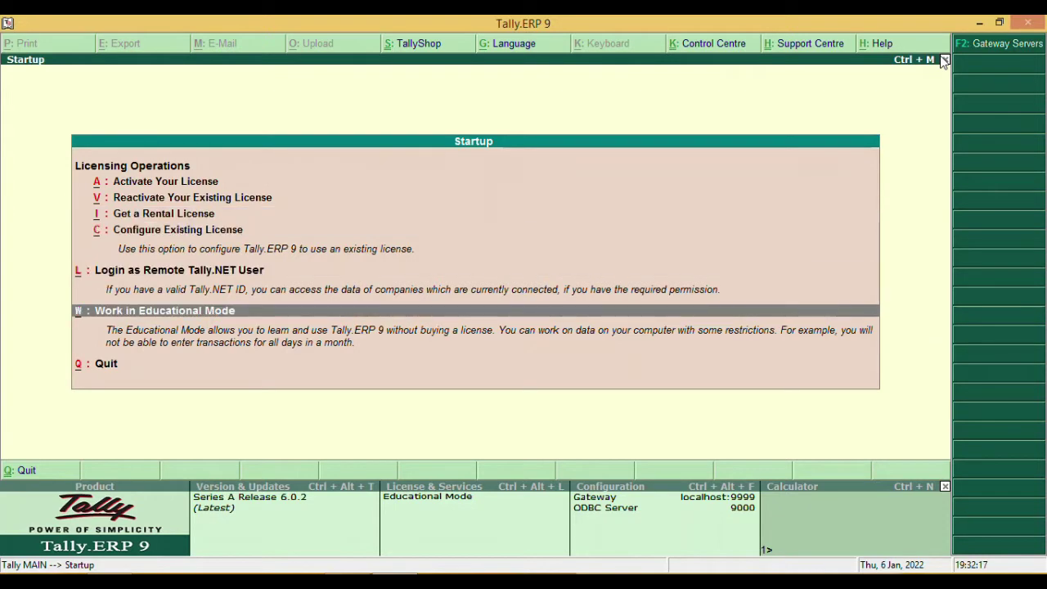
key(Return)
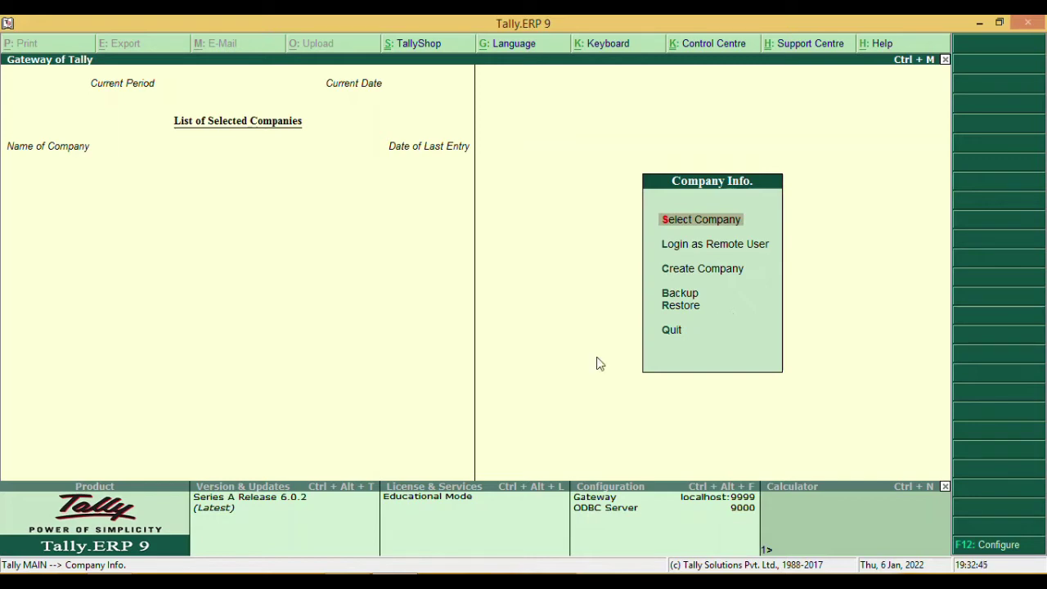
key(alt+Tab)
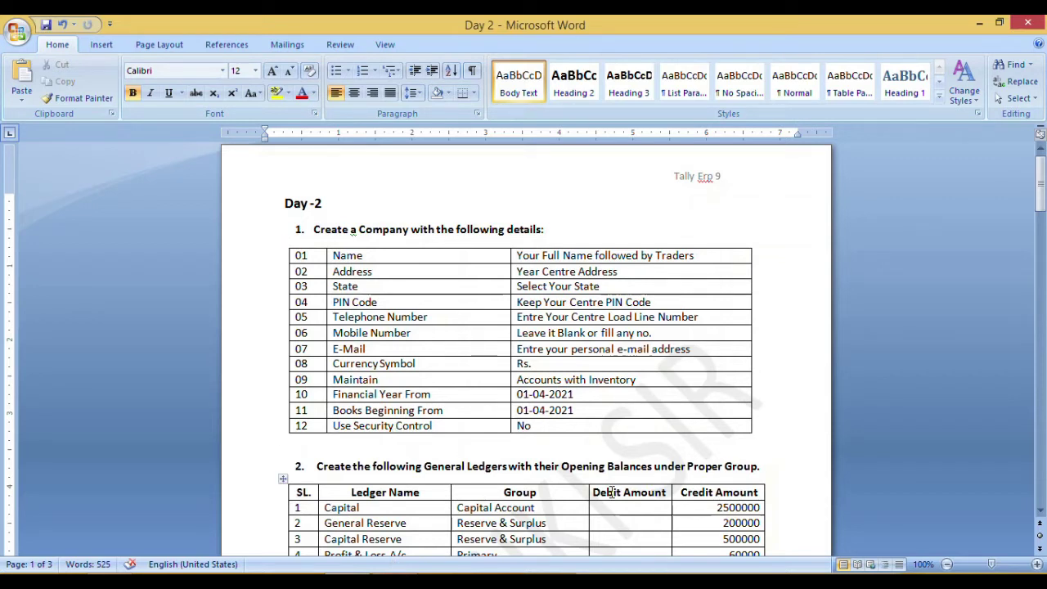
- Scroll the Day 2 ledger table down to the 41,26,000 Balance Sheet total, then minimize Word
click(1040, 511)
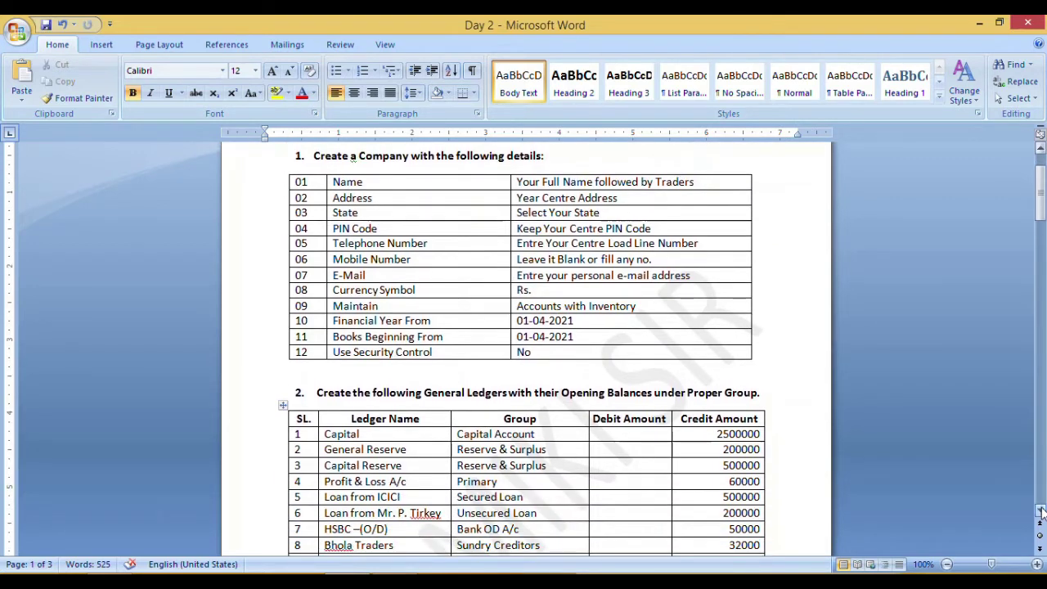
click(1040, 511)
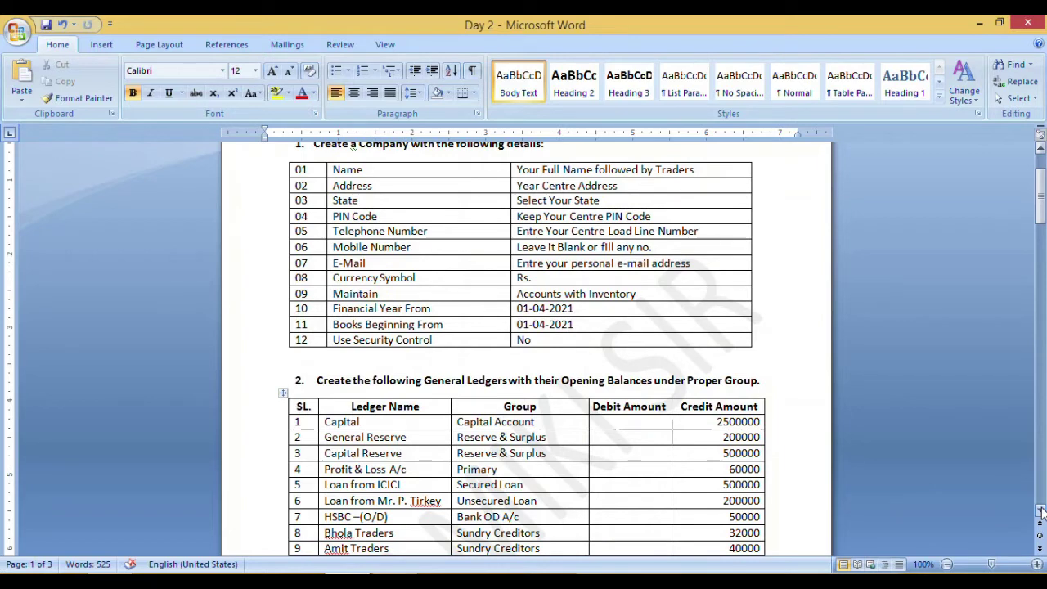
click(1040, 511)
click(1040, 511)
click(1040, 511)
click(1040, 511)
click(1041, 511)
click(1041, 511)
click(1040, 512)
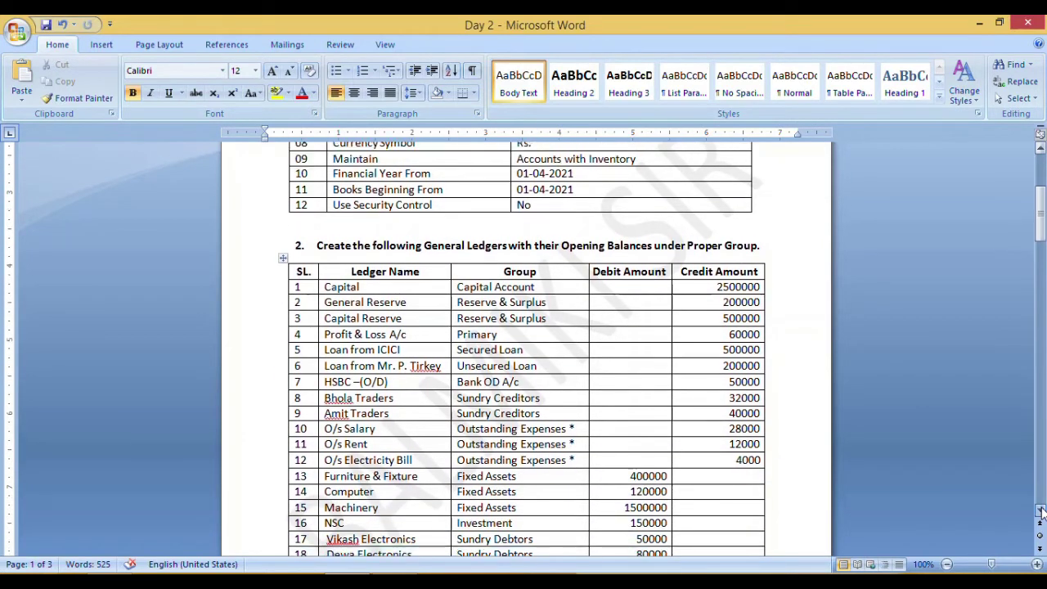
click(1040, 512)
click(1040, 511)
click(1040, 511)
click(1041, 511)
click(1040, 511)
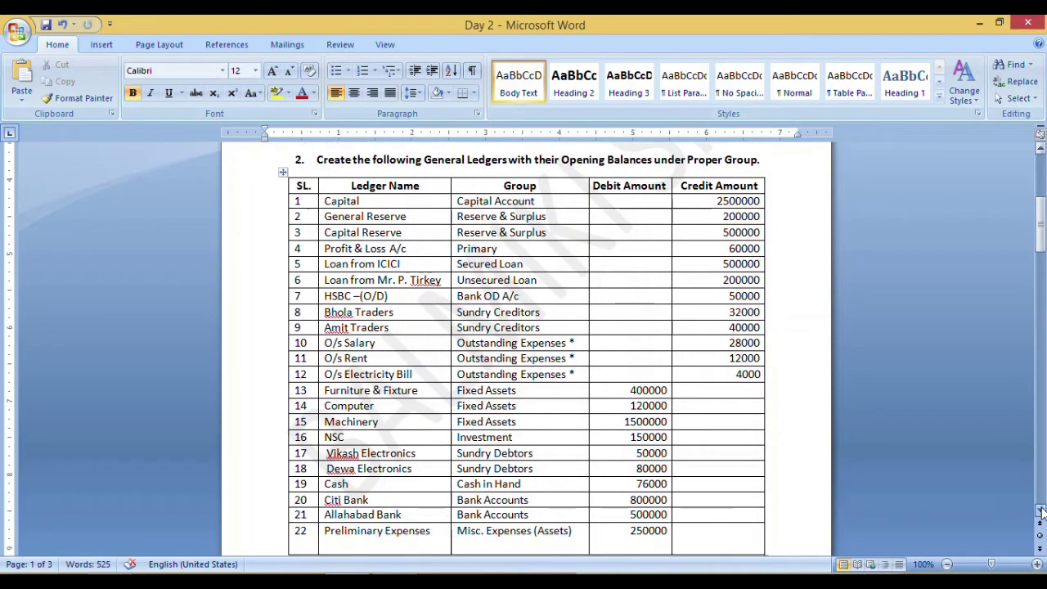
click(1040, 511)
click(1040, 511)
click(1040, 511)
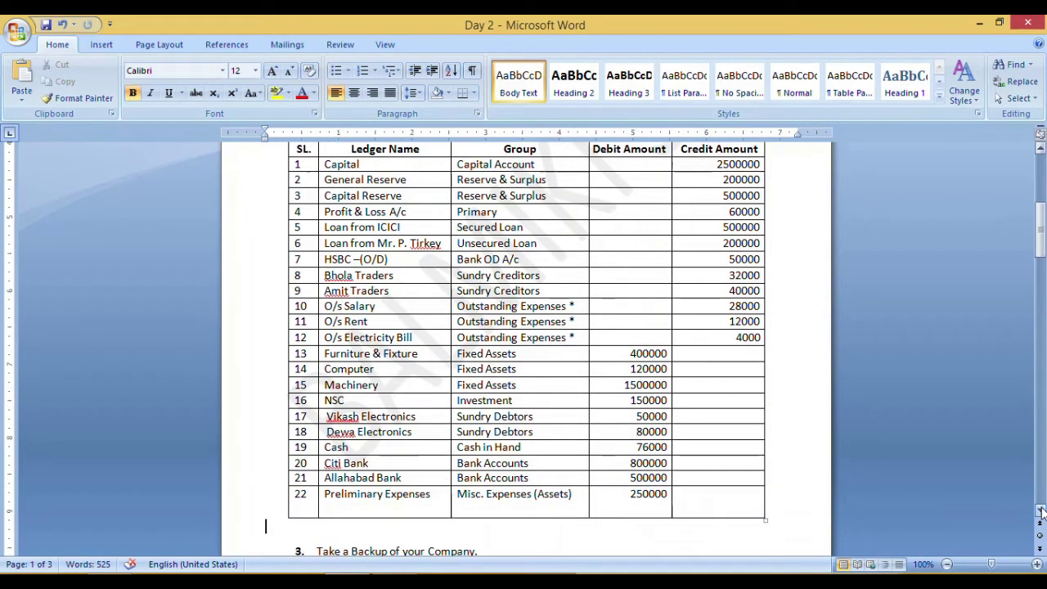
click(1040, 511)
click(1040, 511)
click(1040, 511)
click(1040, 512)
click(1040, 511)
click(1041, 511)
click(1040, 511)
click(1040, 511)
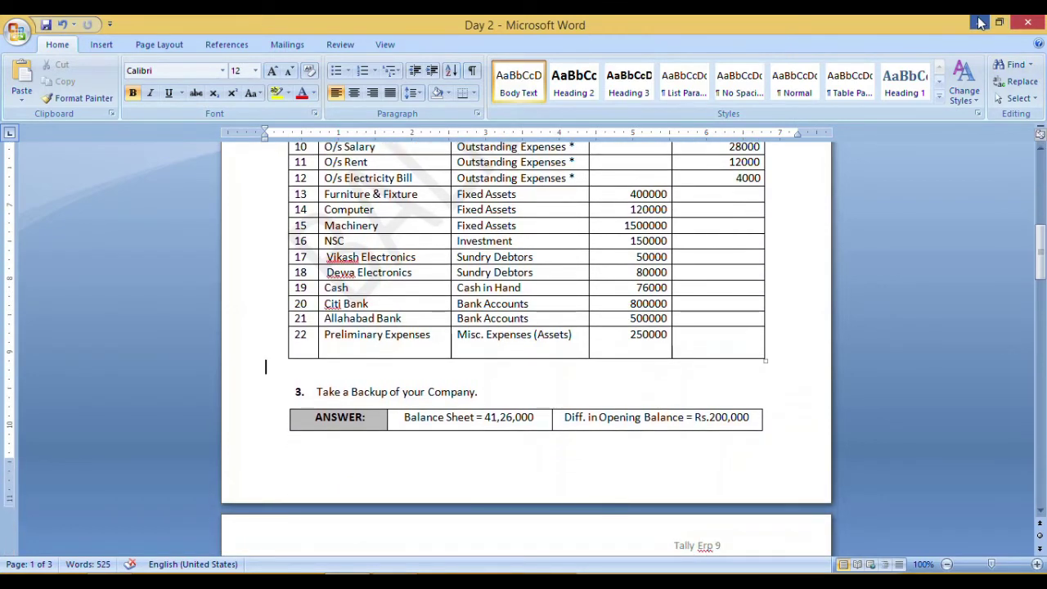
click(979, 23)
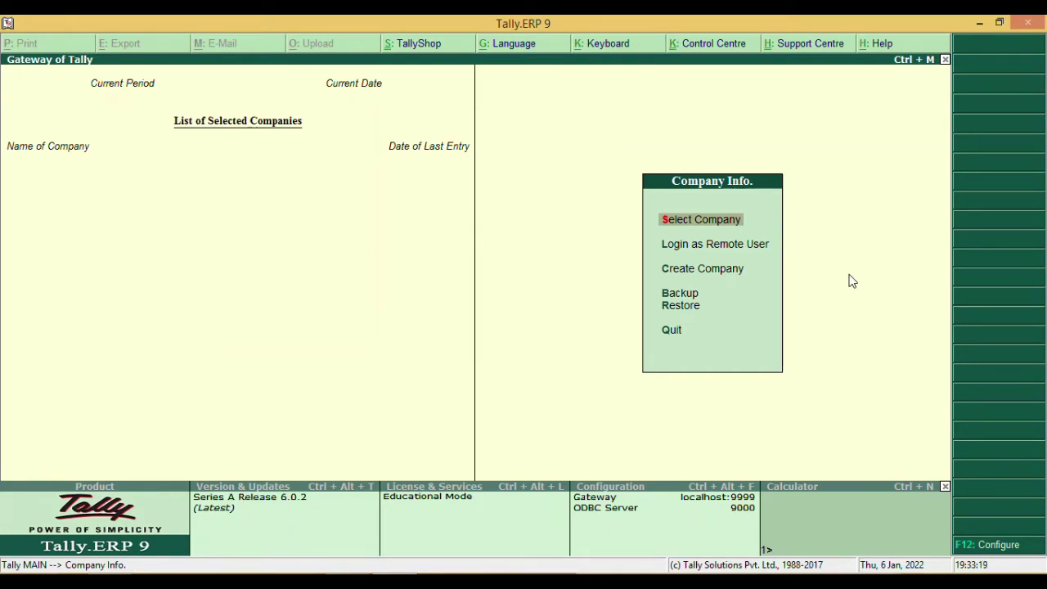
- Open Create Company, recheck the company details at the top of the Day 2 document, and return
key(Down)
key(Down)
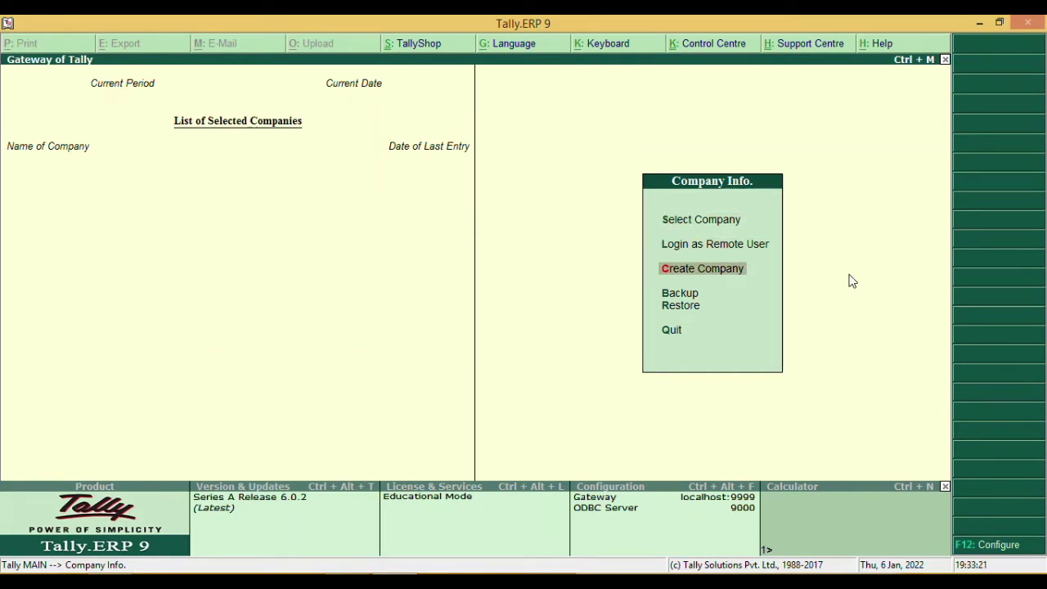
key(Return)
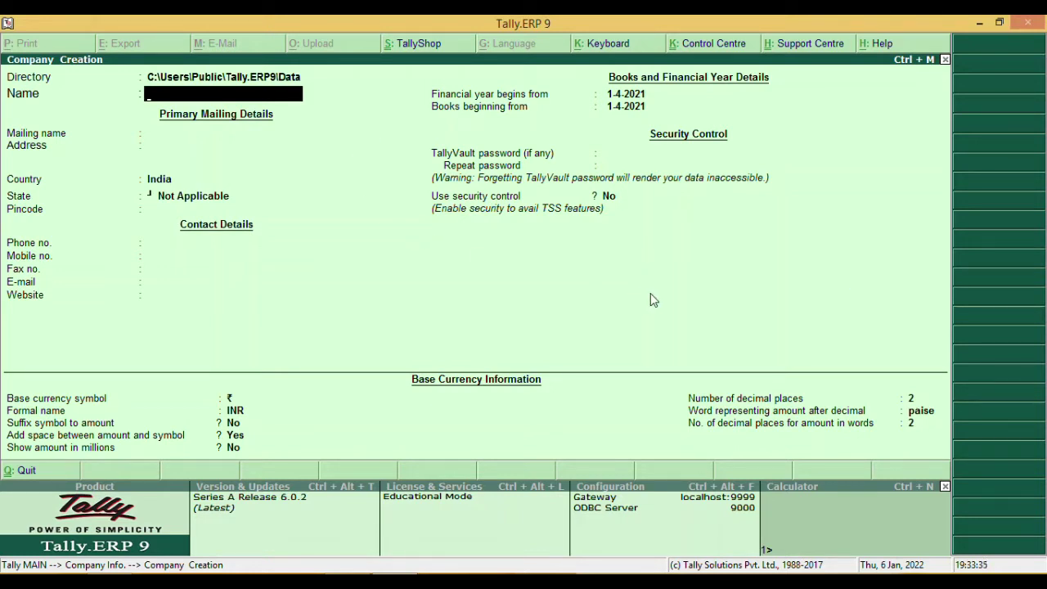
click(373, 581)
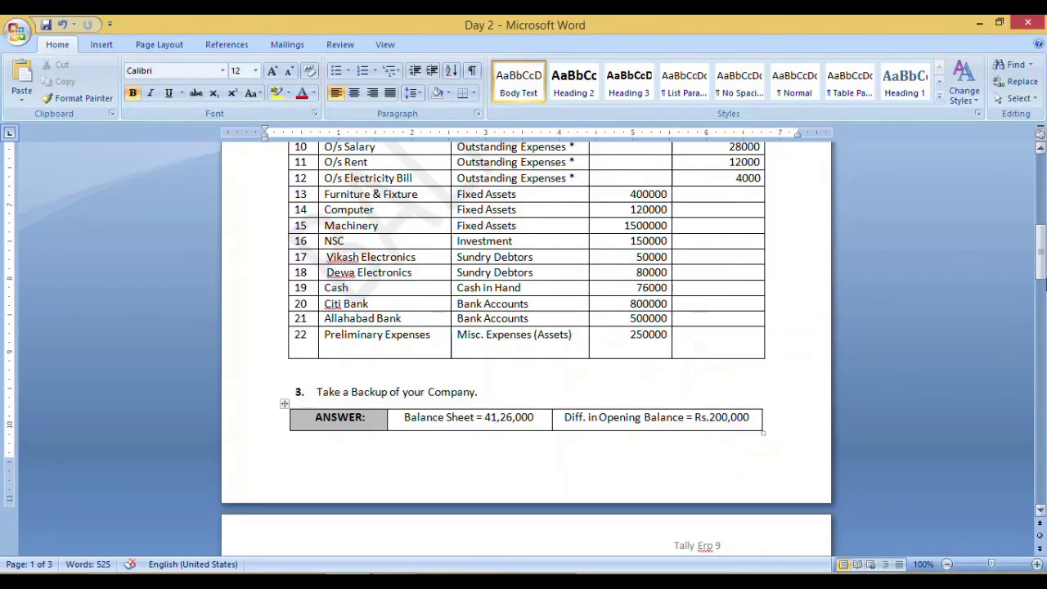
drag(1040, 274, 1040, 187)
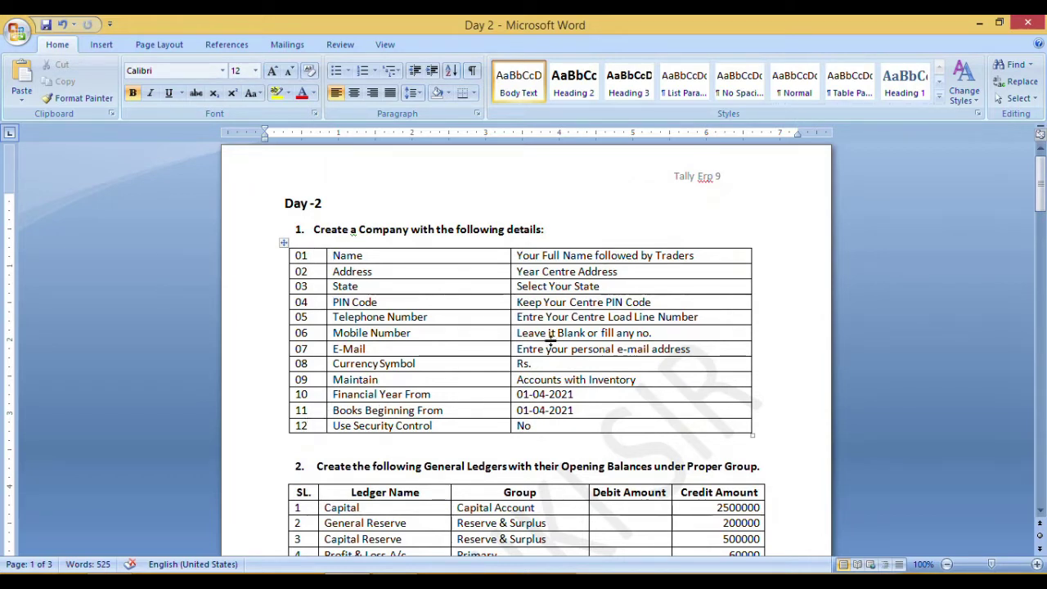
key(alt+Tab)
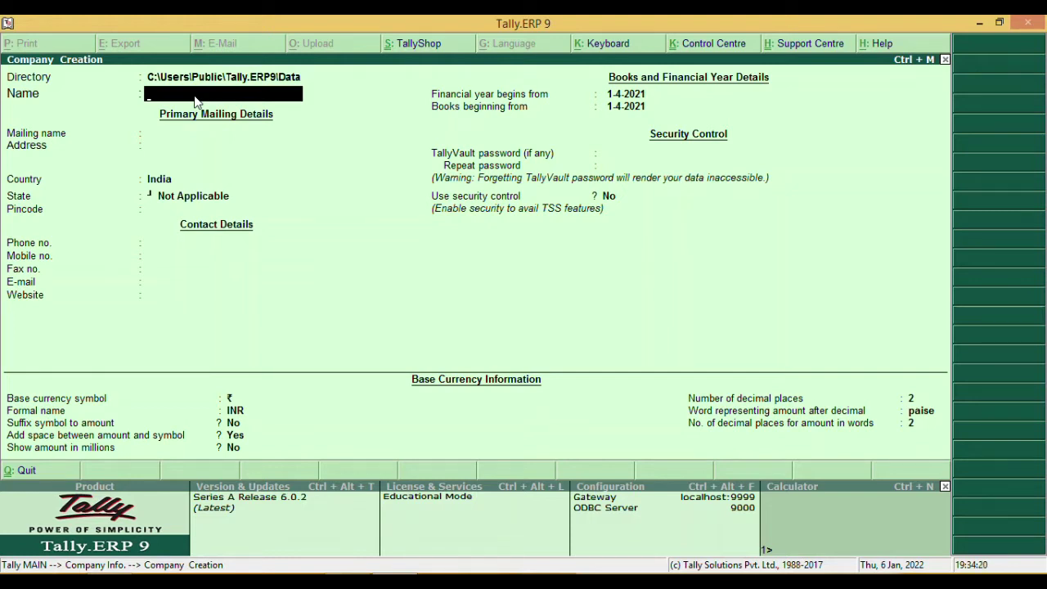
- Enter Technicalmiki Ltd as the company name, keep the matching mailing name, and skip the address
text(Technical)
text(mik)
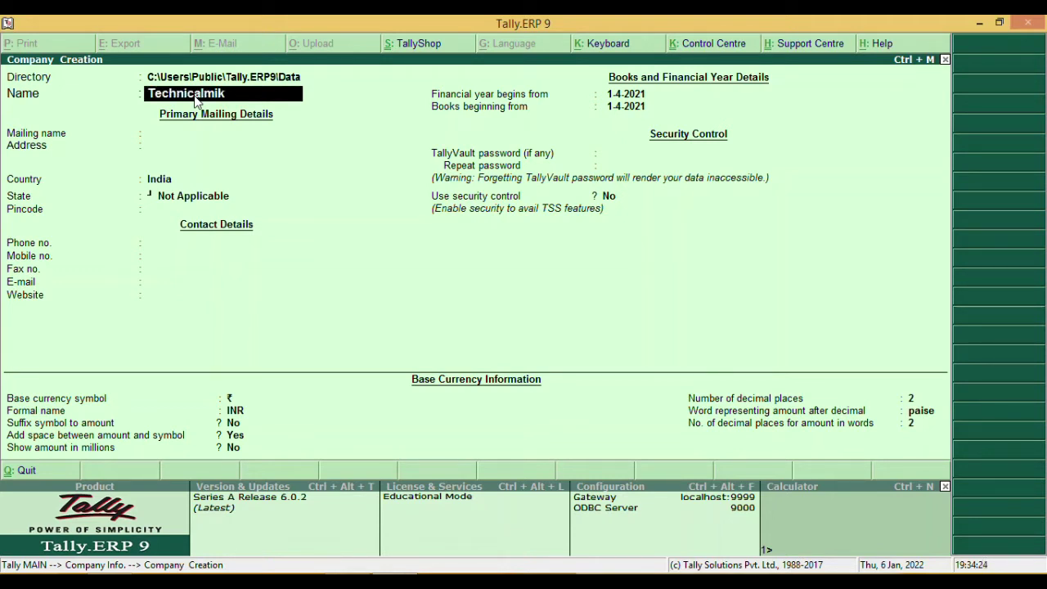
text(i Ltd)
key(Return)
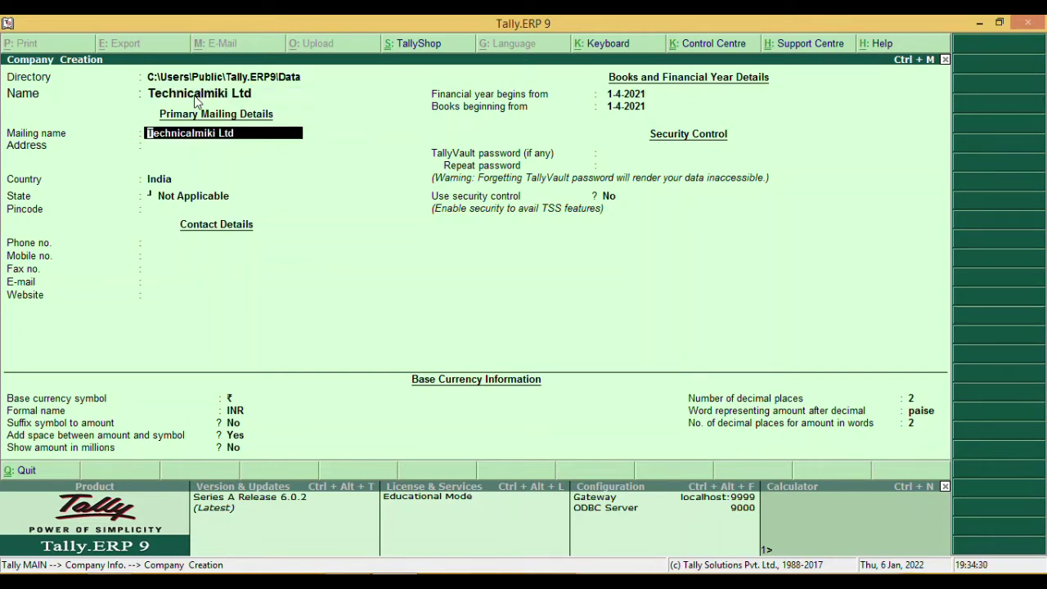
key(Return)
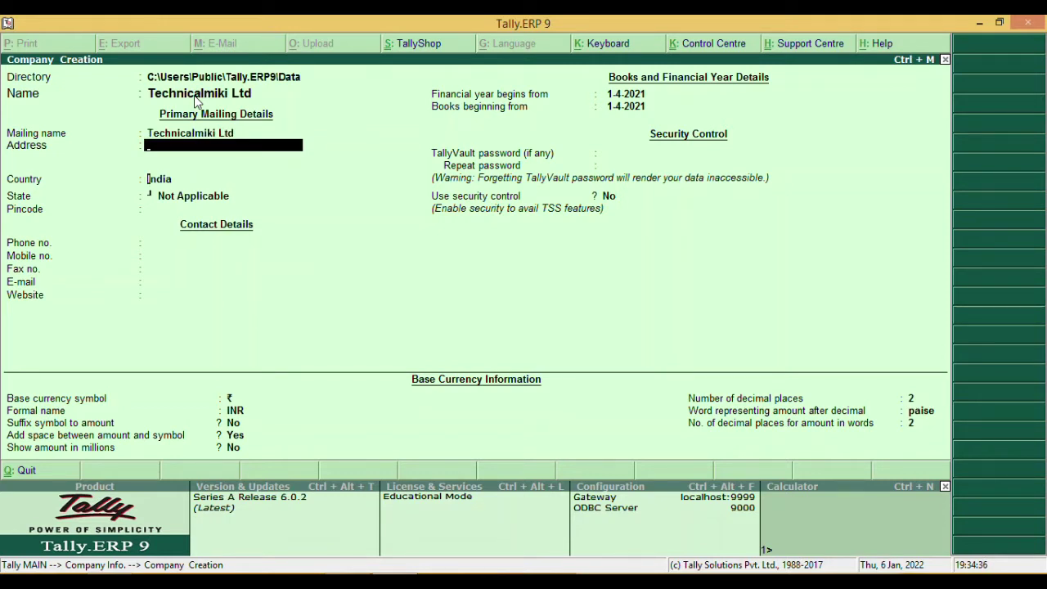
key(Return)
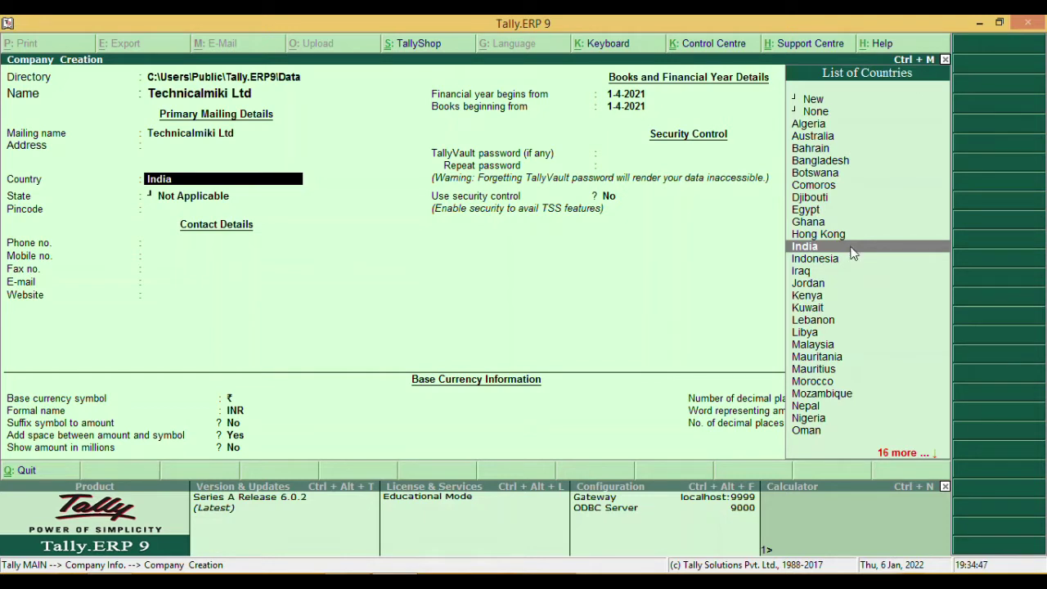
- Keep India as the country and choose Jharkhand from the List of States
key(Return)
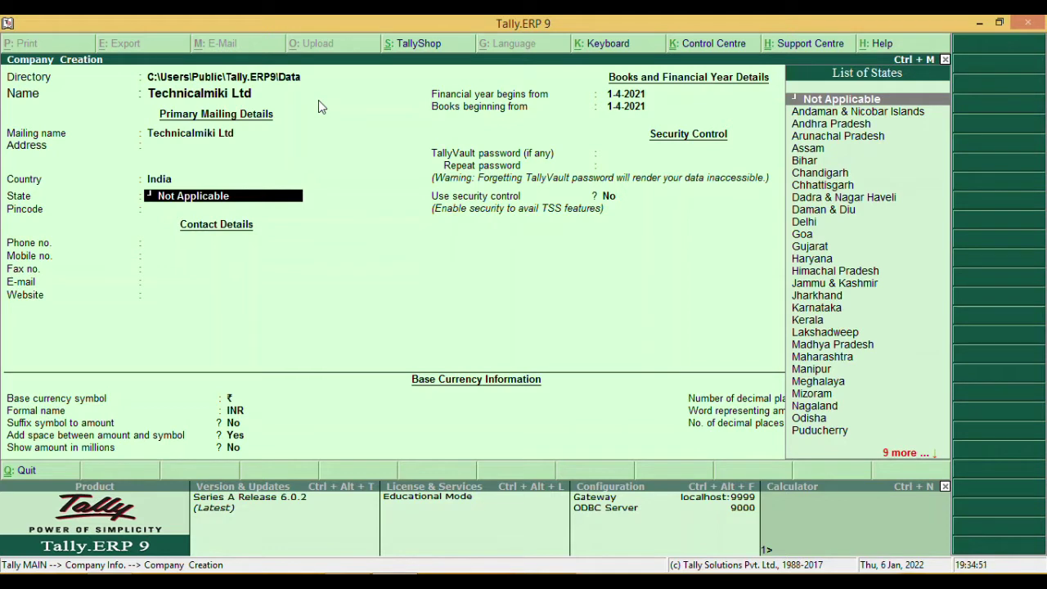
key(Down)
key(Down)
key(Down)
key(Down)
key(Down)
key(Down)
key(Down)
key(Down)
key(Down)
key(Down)
key(Down)
key(Down)
key(Down)
key(Down)
key(Down)
key(Down)
key(Down)
key(Down)
key(Down)
key(Down)
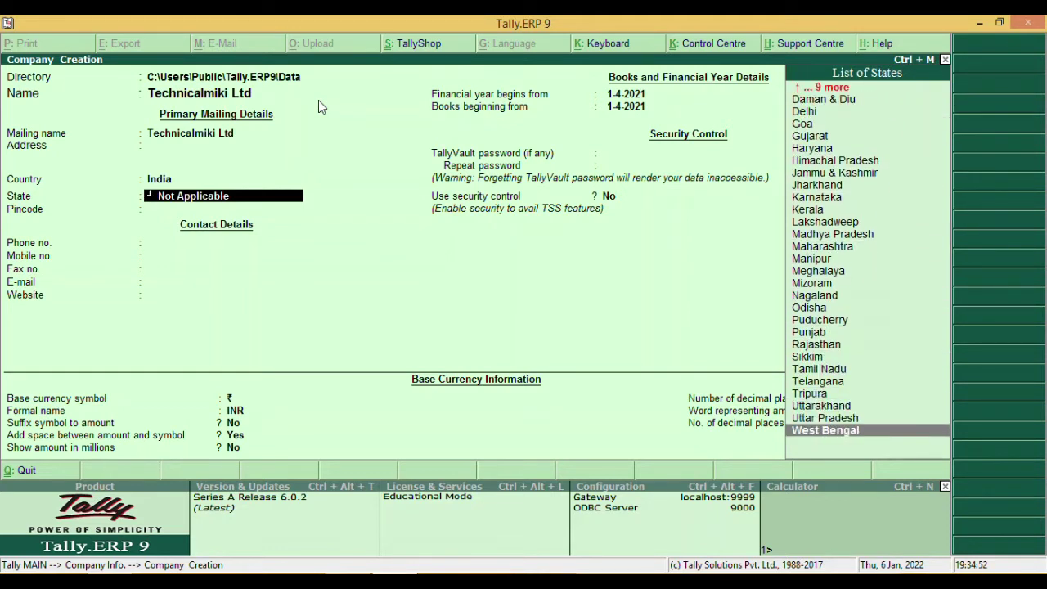
key(Up)
key(Up)
key(Up)
key(Up)
key(Up)
key(Up)
key(Up)
key(Up)
key(Up)
key(Up)
key(Up)
key(Up)
key(Up)
key(Up)
key(Up)
key(Up)
key(Up)
key(Up)
key(Up)
key(Up)
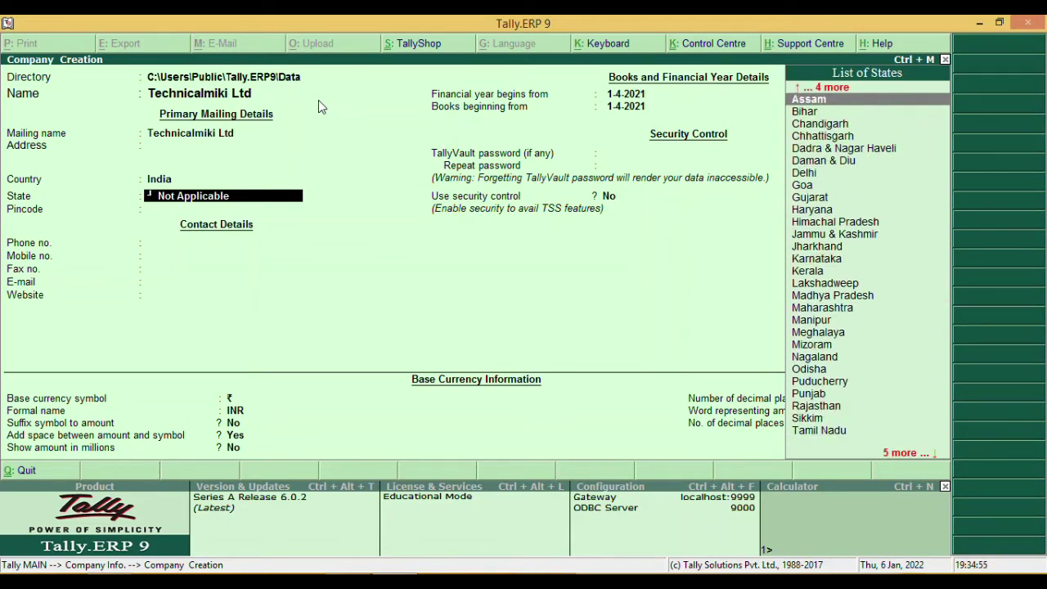
key(Down)
key(Down)
key(Down)
key(Down)
key(Down)
key(Down)
key(Down)
key(Down)
key(Down)
key(Down)
key(Down)
key(Down)
key(Down)
key(Down)
key(Down)
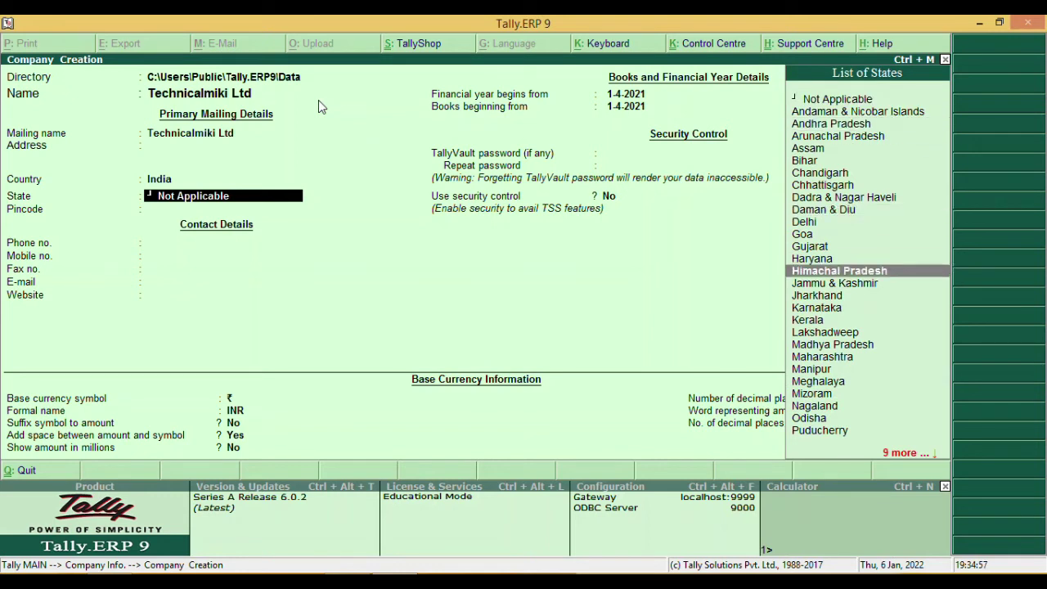
key(Down)
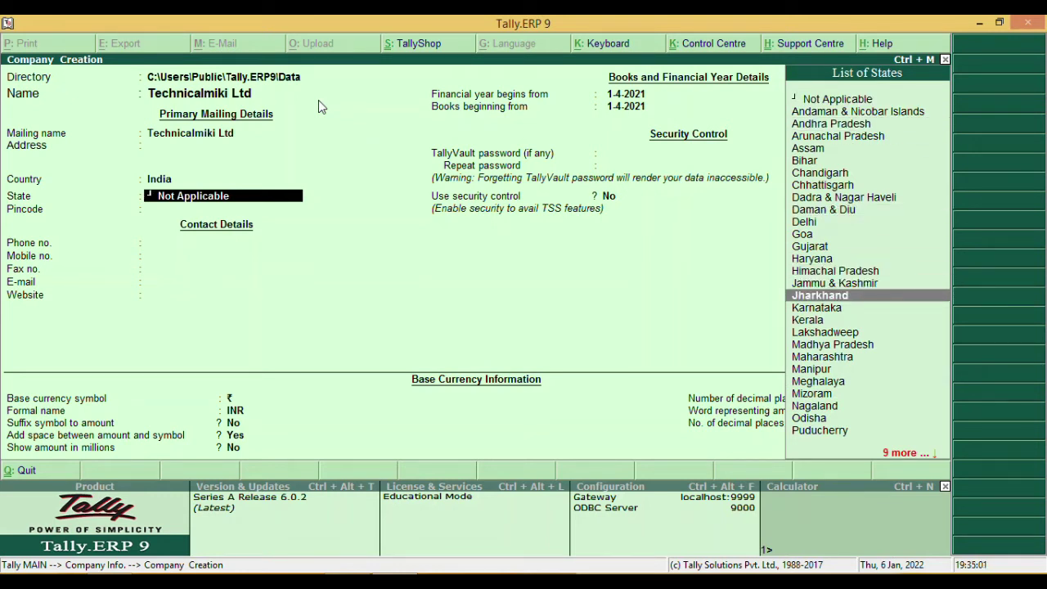
key(Return)
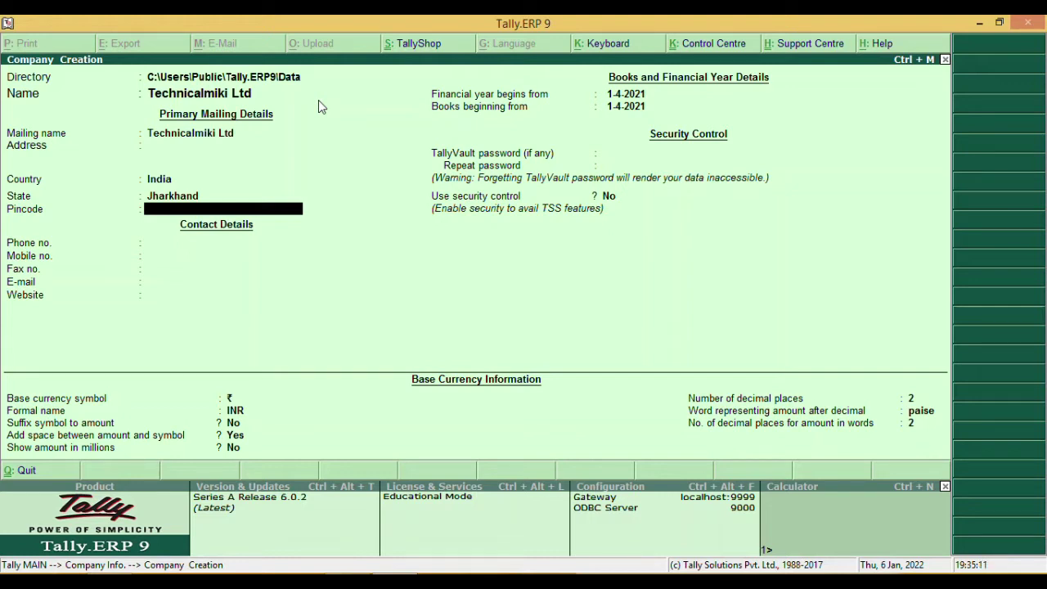
- Enter the company's pincode, mobile number and e-mail address, leaving phone, fax and website blank
text(829121)
key(Return)
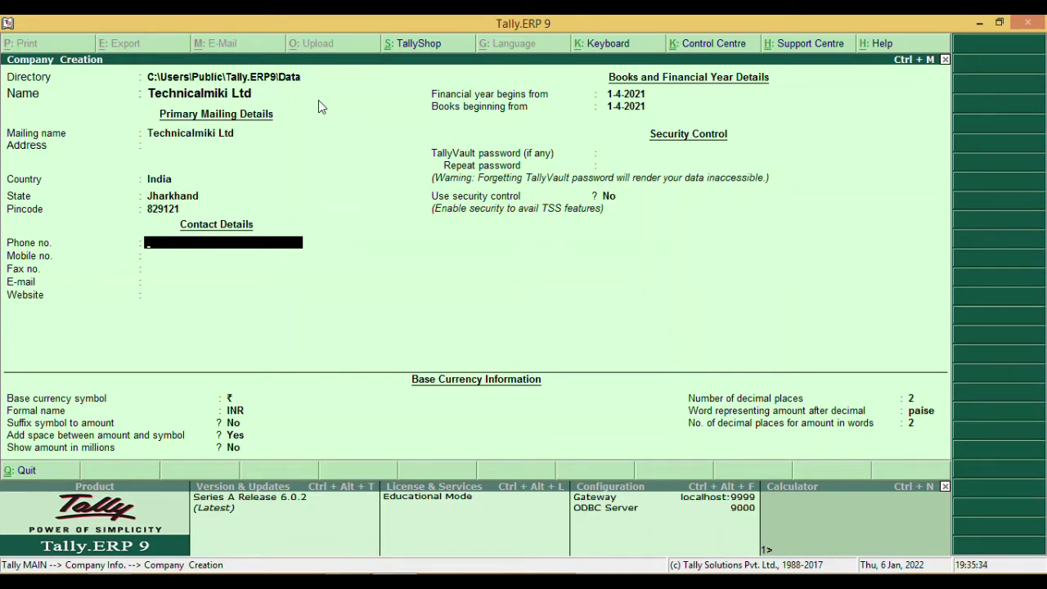
key(Return)
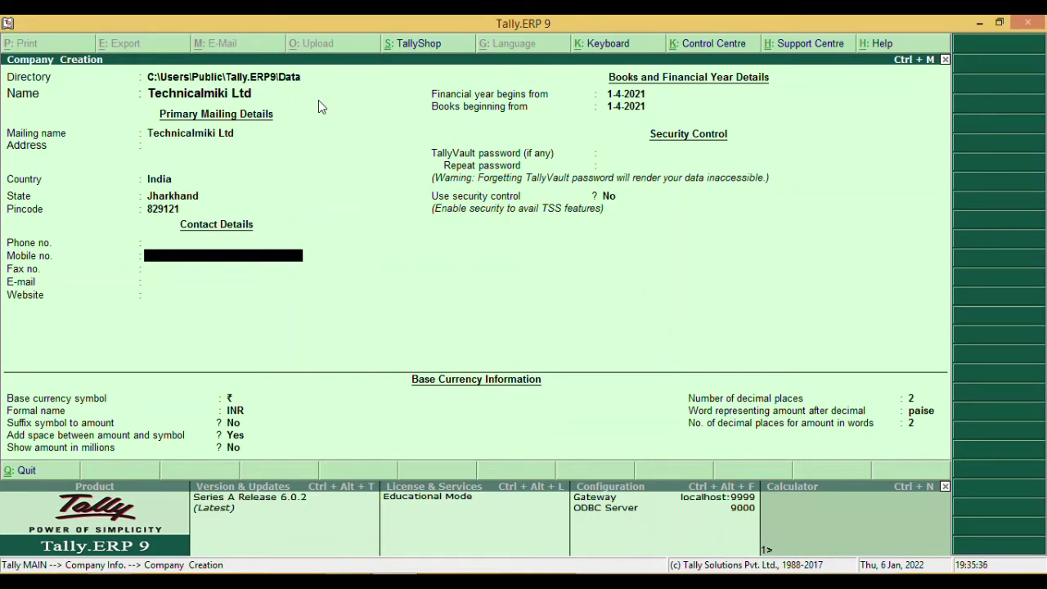
key(Return)
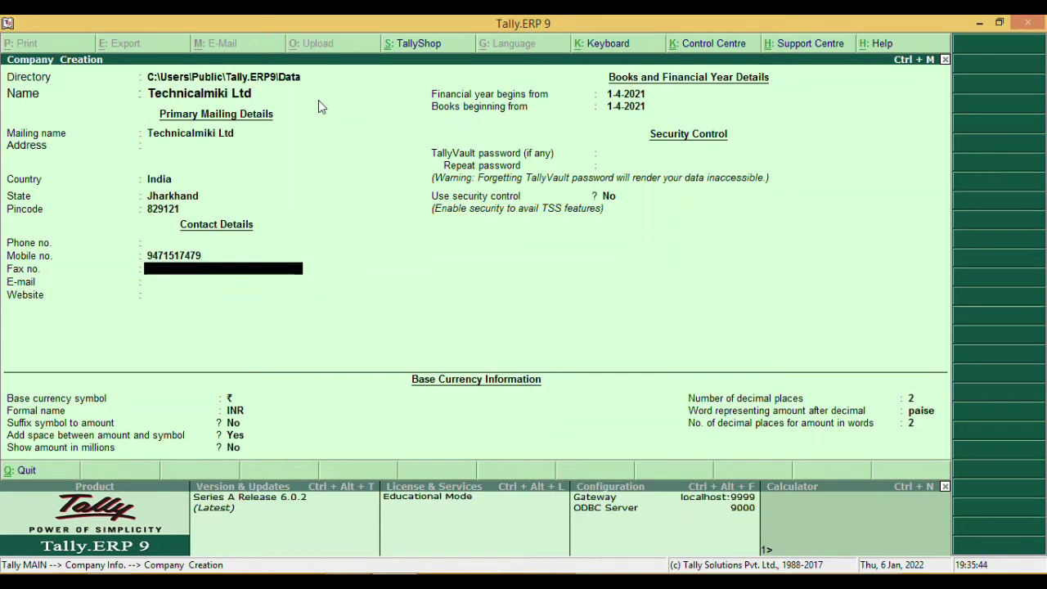
key(Return)
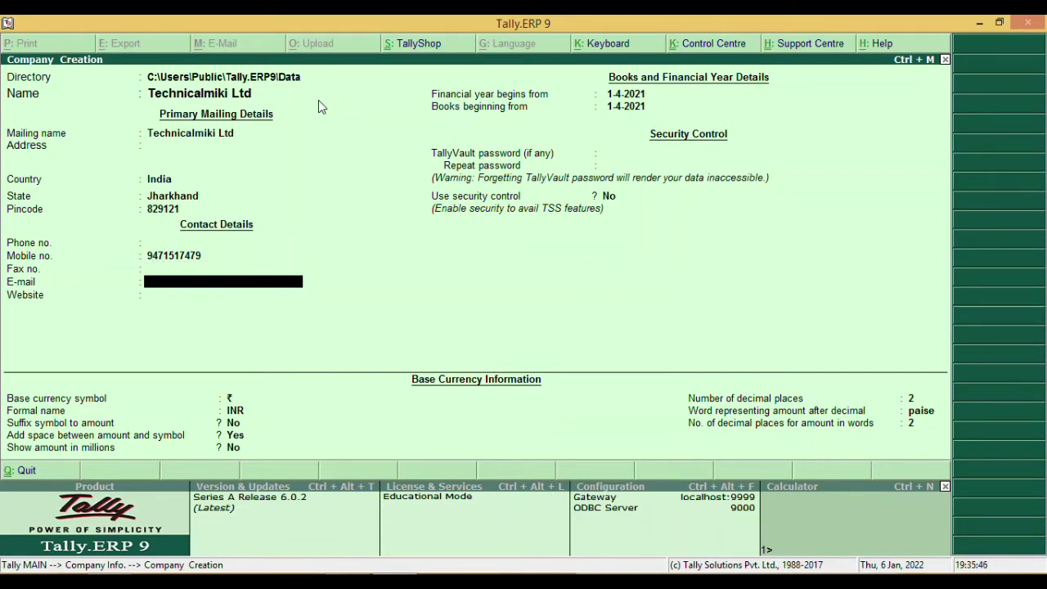
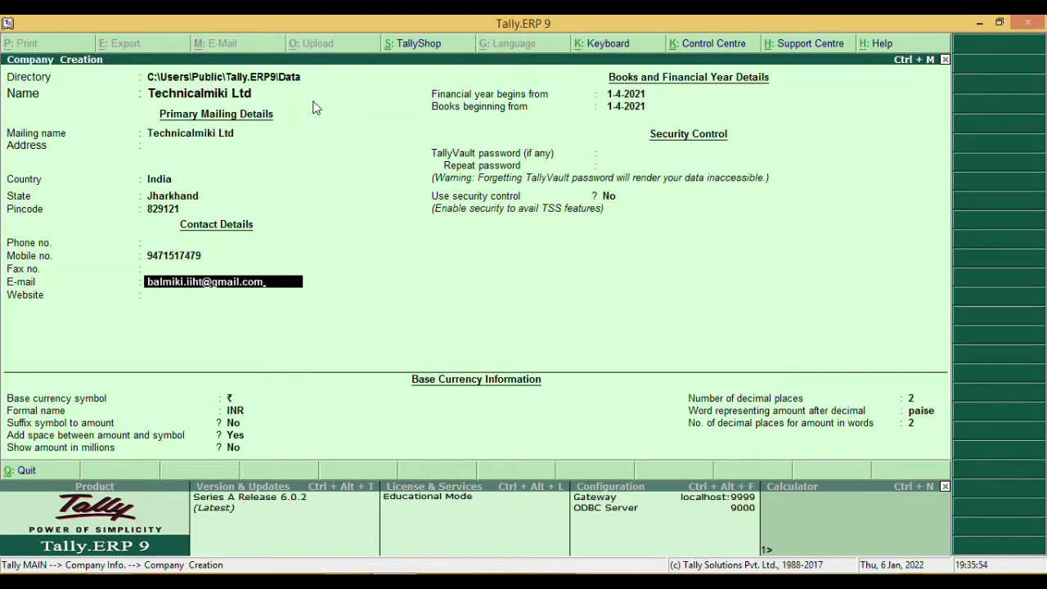
key(Return)
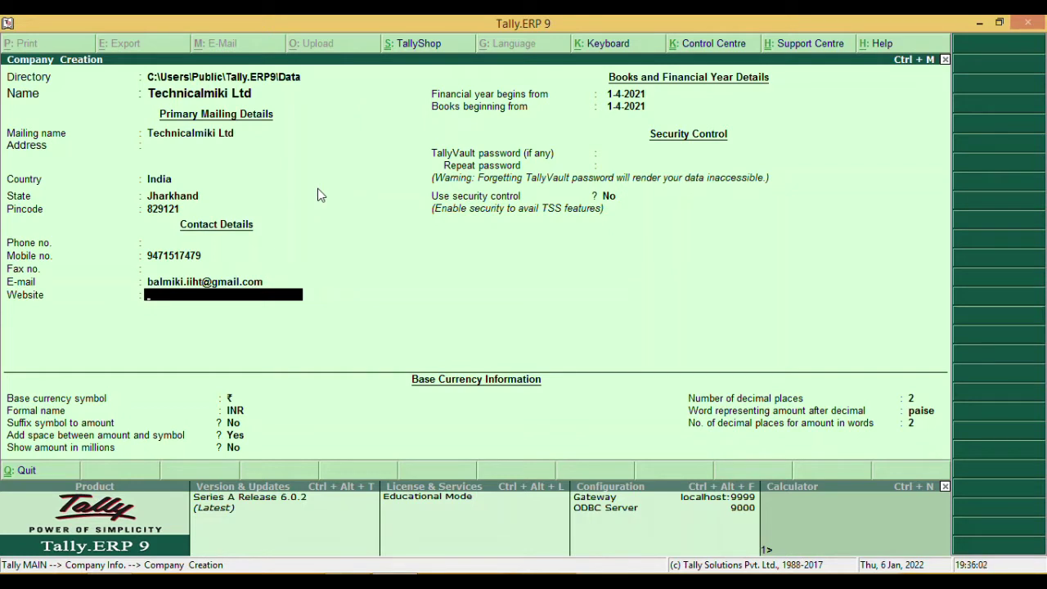
key(Return)
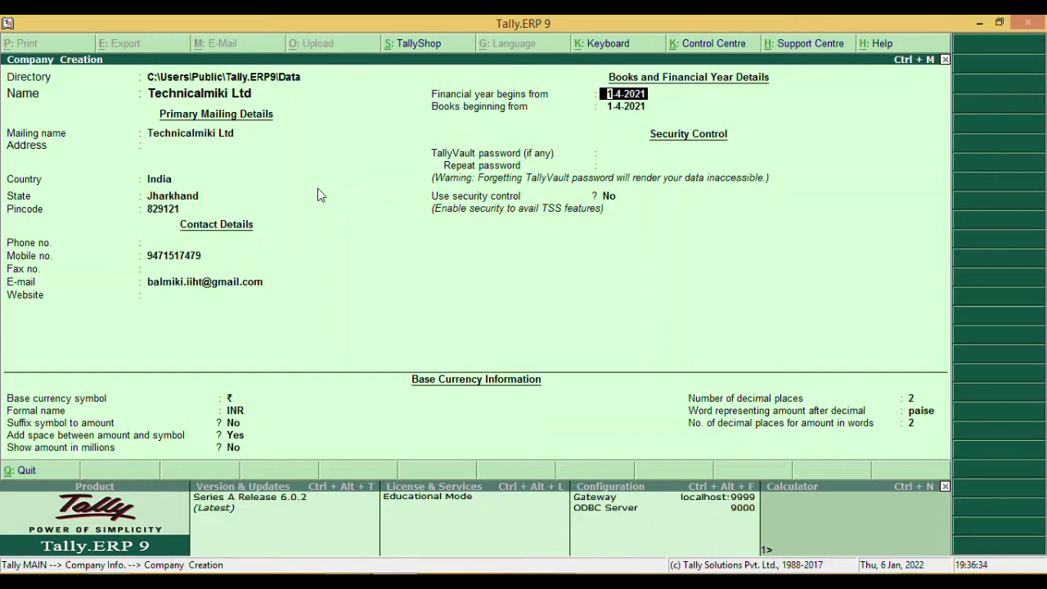
- Keep 1-4-2021 for financial year and books, no TallyVault password, security off, default currency
key(Return)
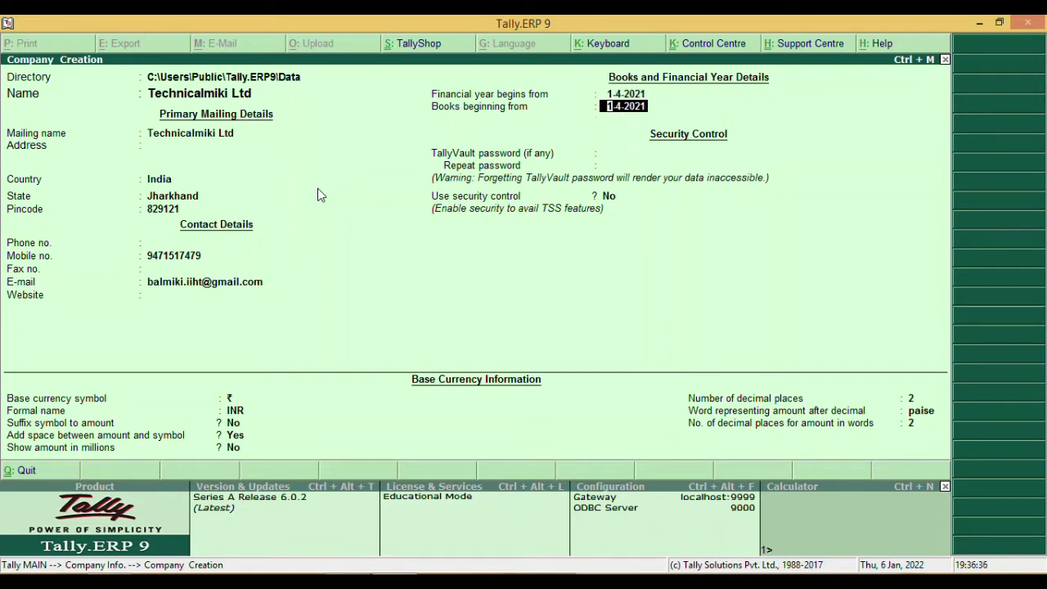
key(Return)
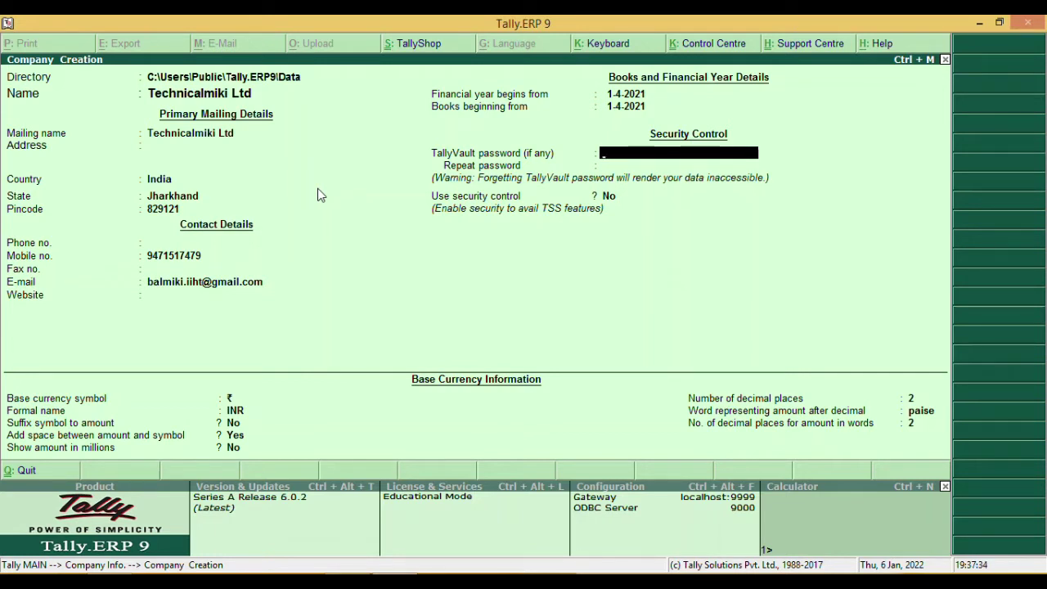
key(Return)
key(Return)
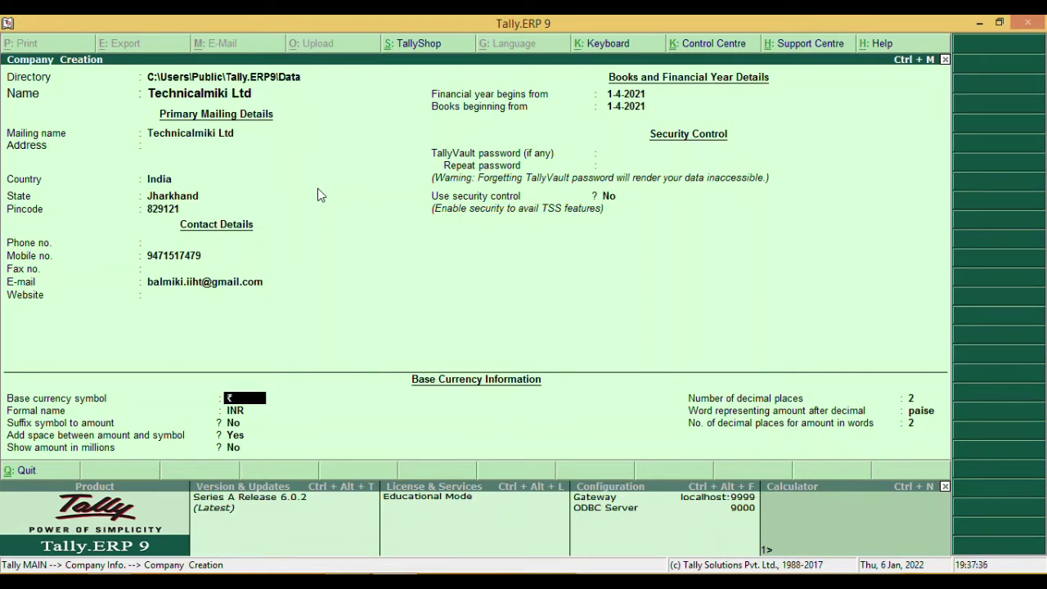
key(Return)
key(Return)
key(Return)
key(Return)
key(Return)
key(Return)
key(Return)
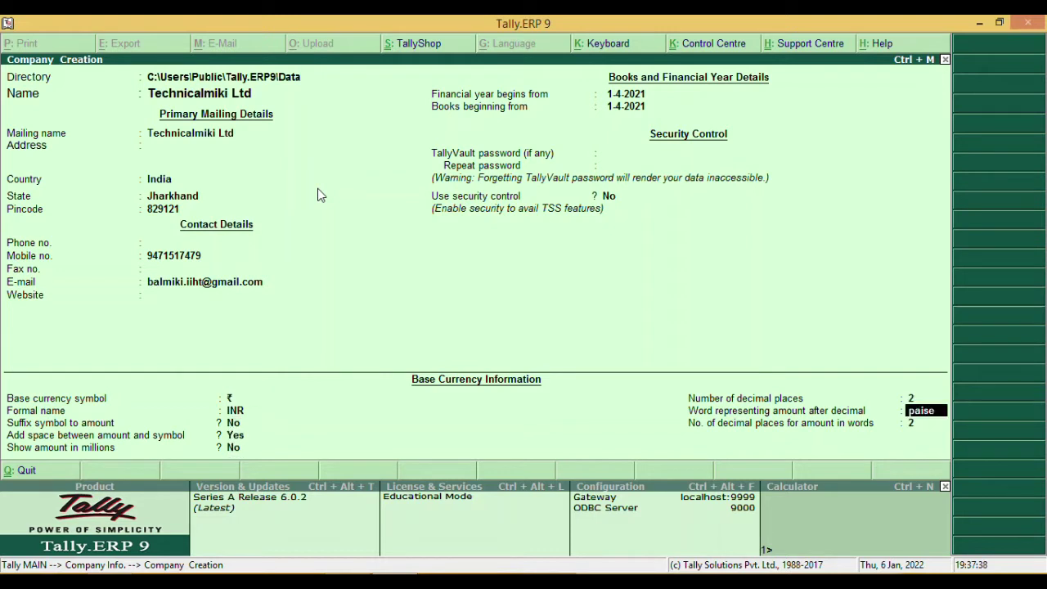
key(Return)
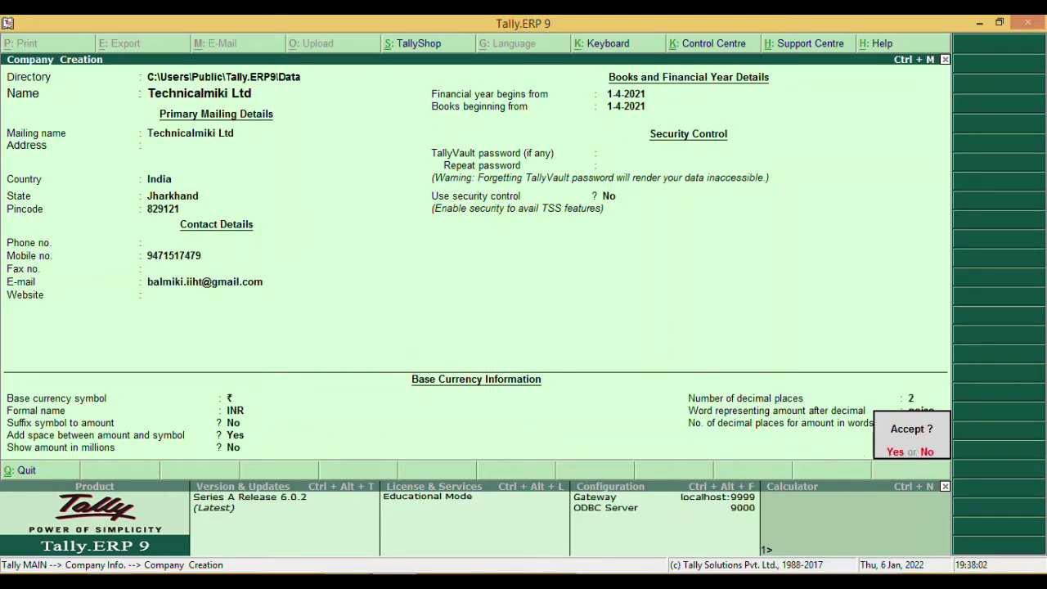
- Recheck the Day 2 sheet, accept and save Technicalmiki Ltd, then review the sheet again
key(alt+Tab)
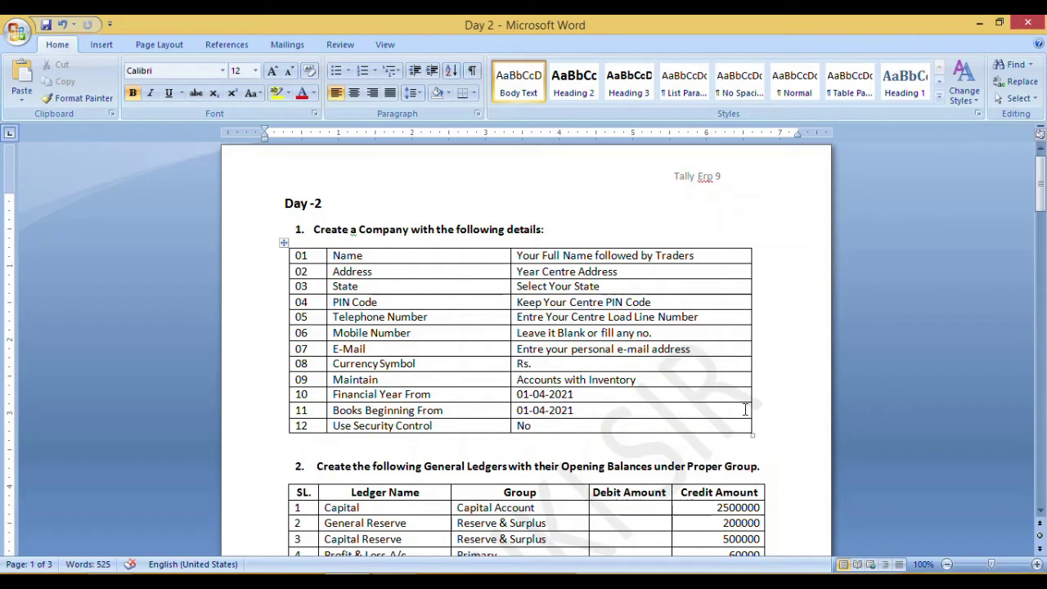
key(alt+Tab)
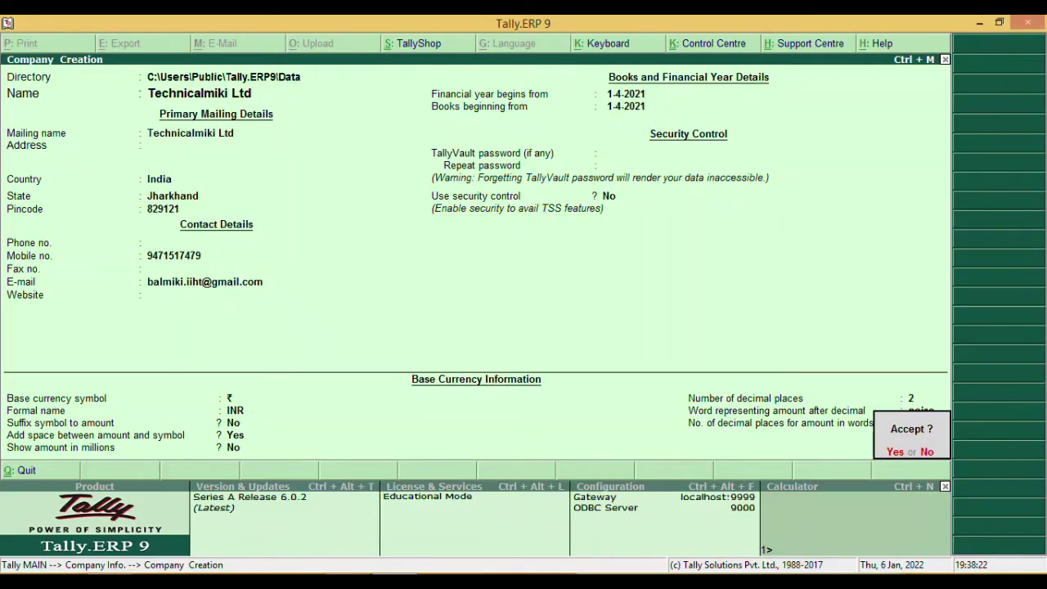
key(Return)
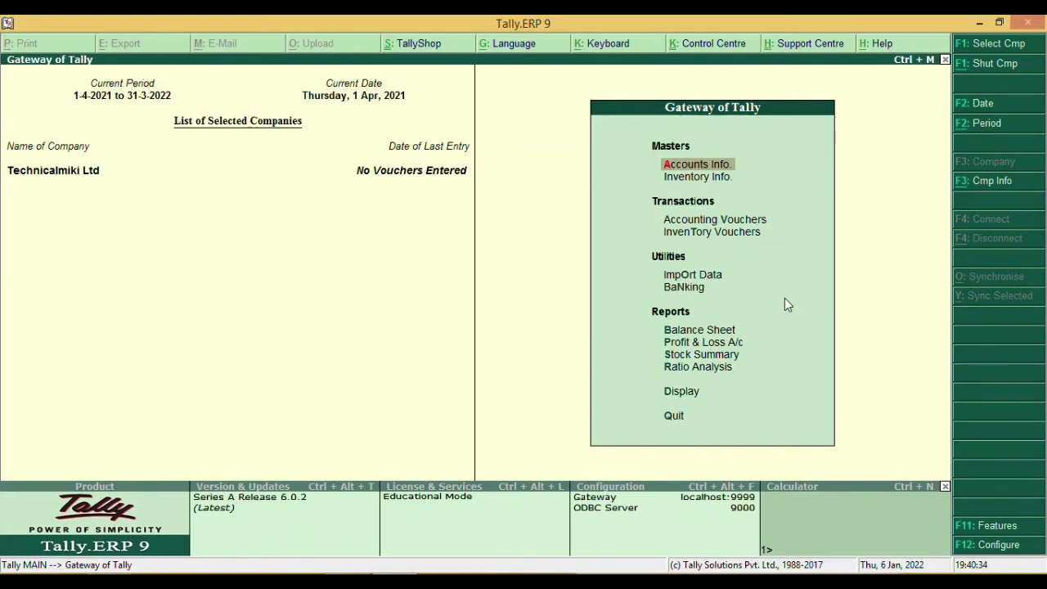
key(alt+Tab)
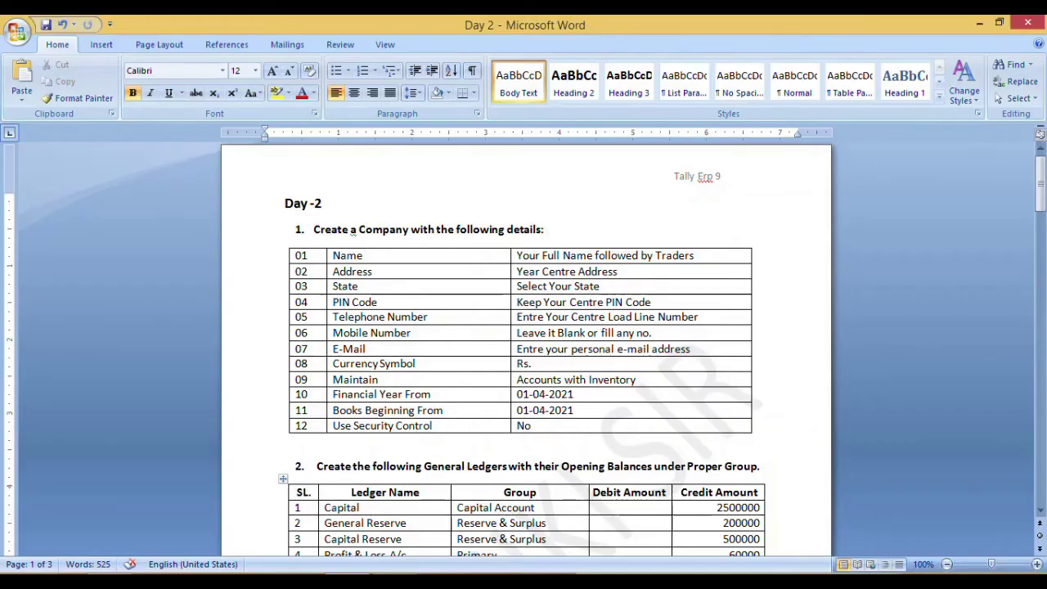
drag(1041, 178, 1043, 221)
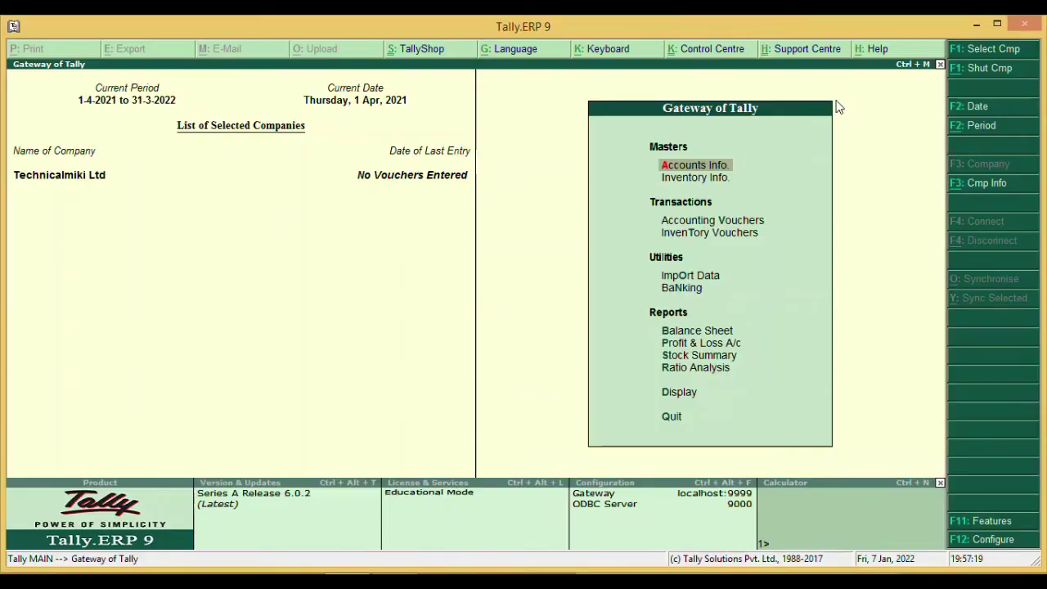
- Under Accounts Info > Ledgers, view the existing Cash and Profit & Loss A/c ledgers, then start a single ledger
click(729, 167)
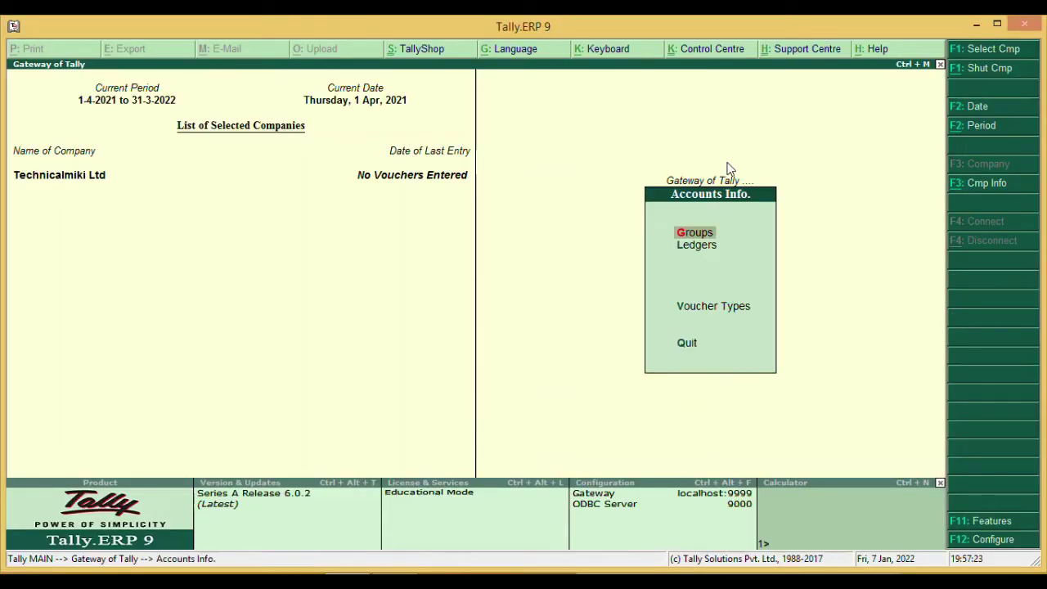
click(716, 250)
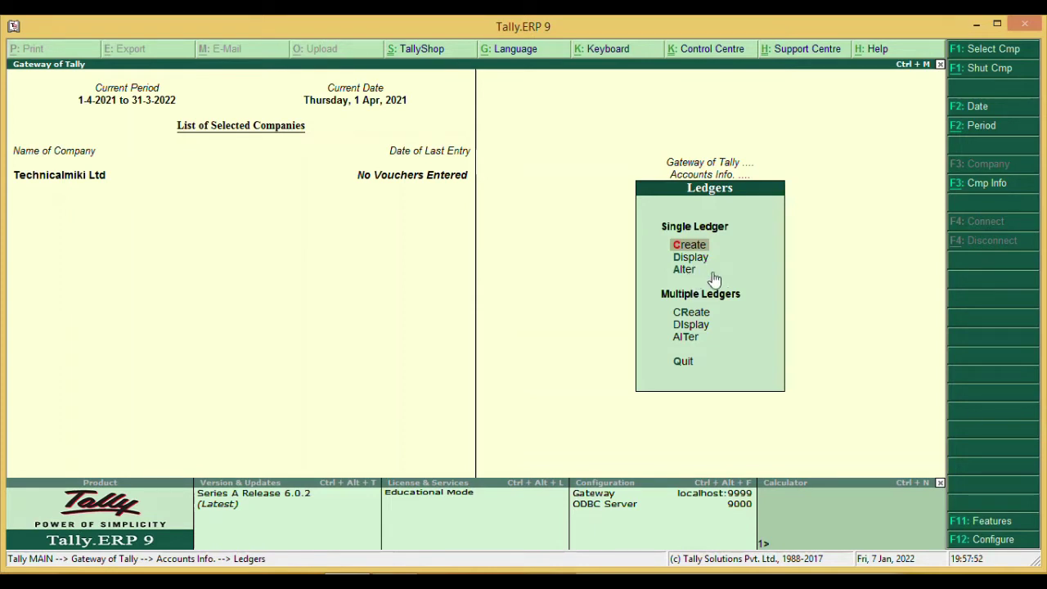
key(Down)
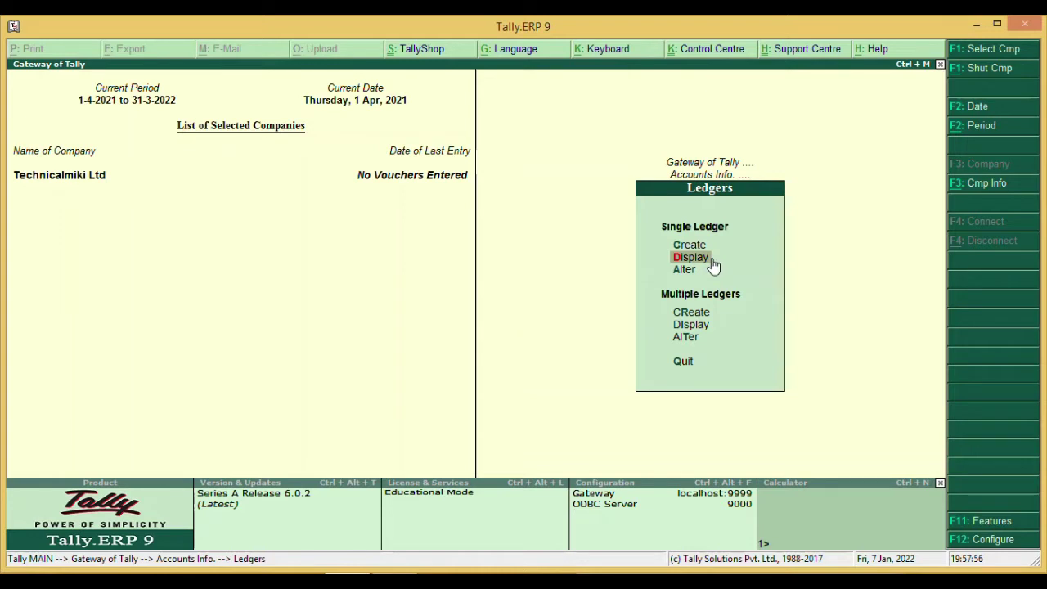
click(708, 258)
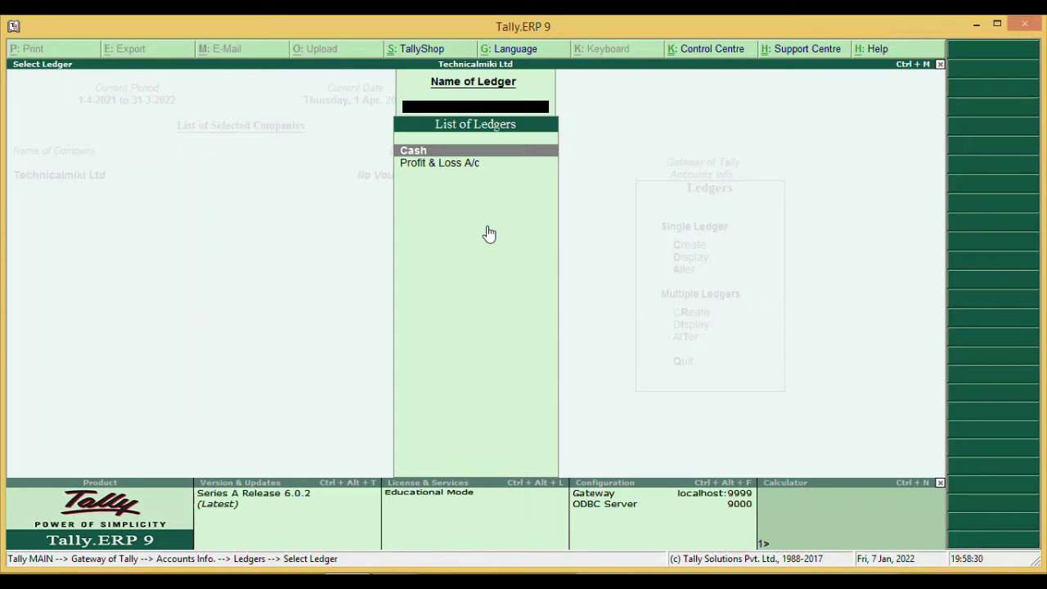
key(Escape)
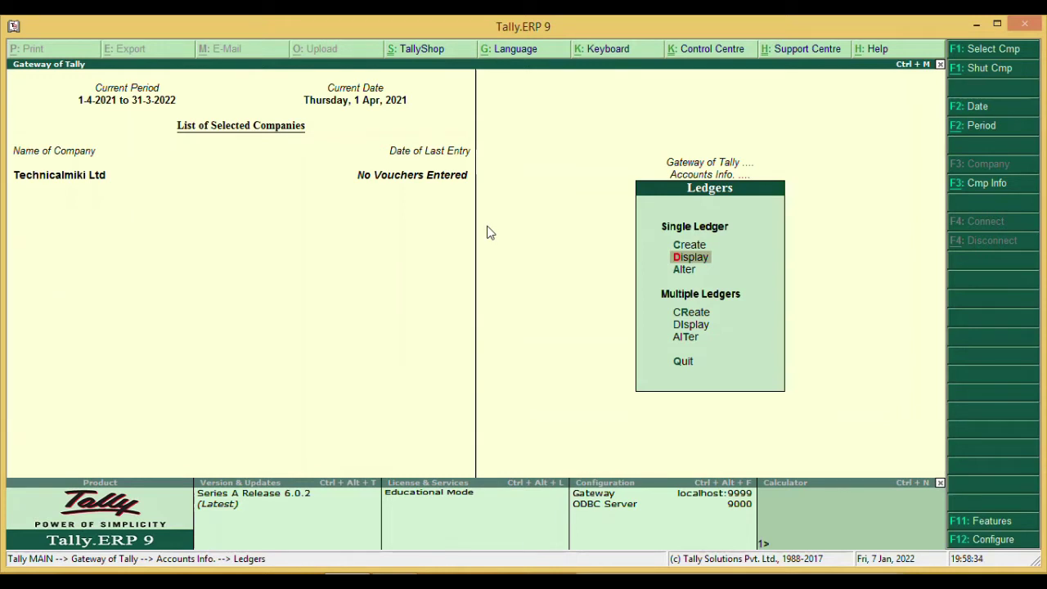
key(Up)
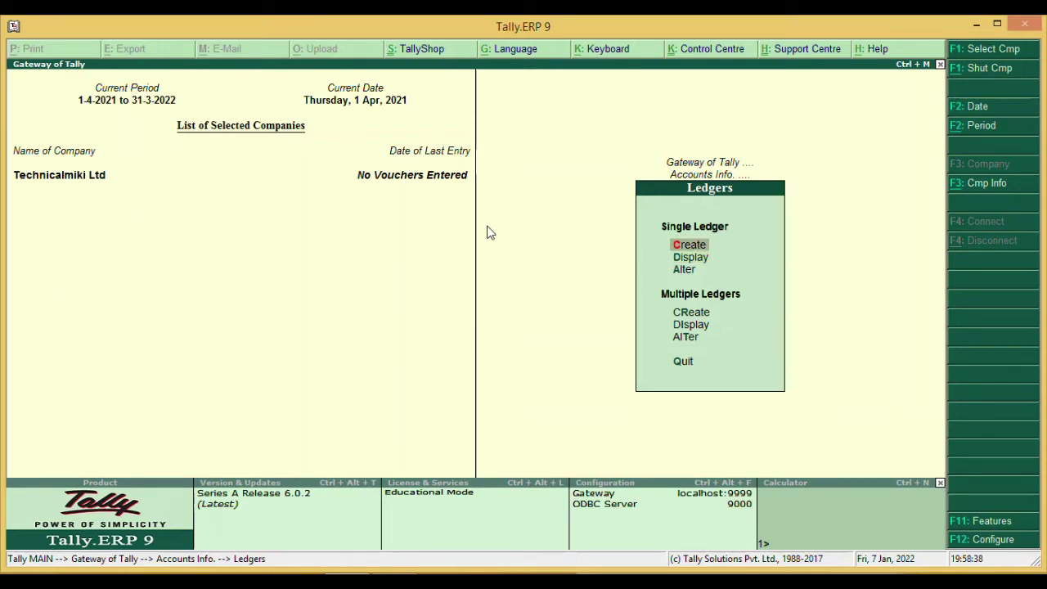
key(Return)
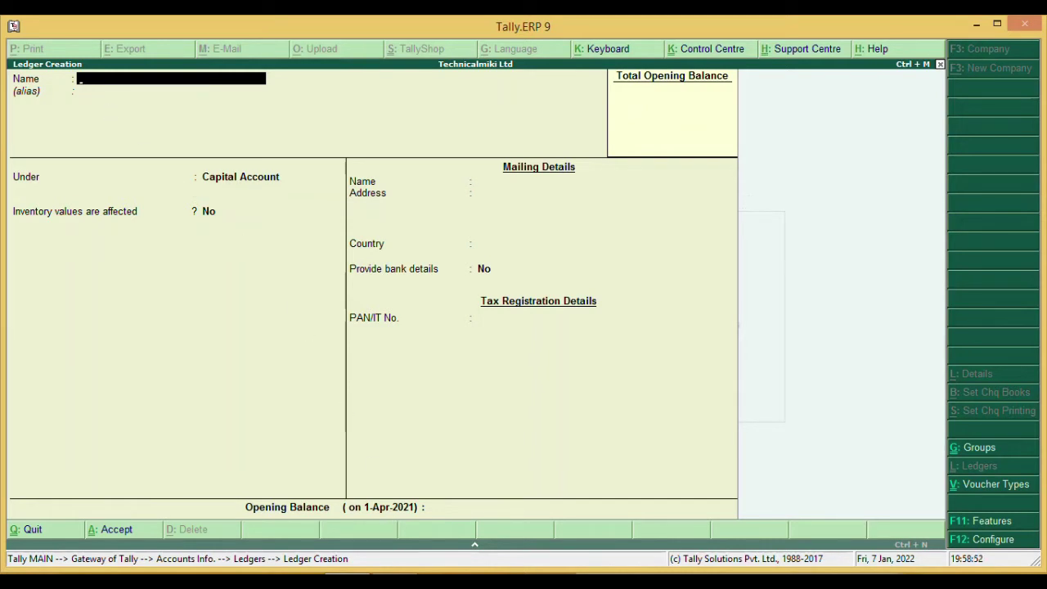
- Check the Day 2 ledger table, then name the new ledger Capital and skip its alias
key(alt+Tab)
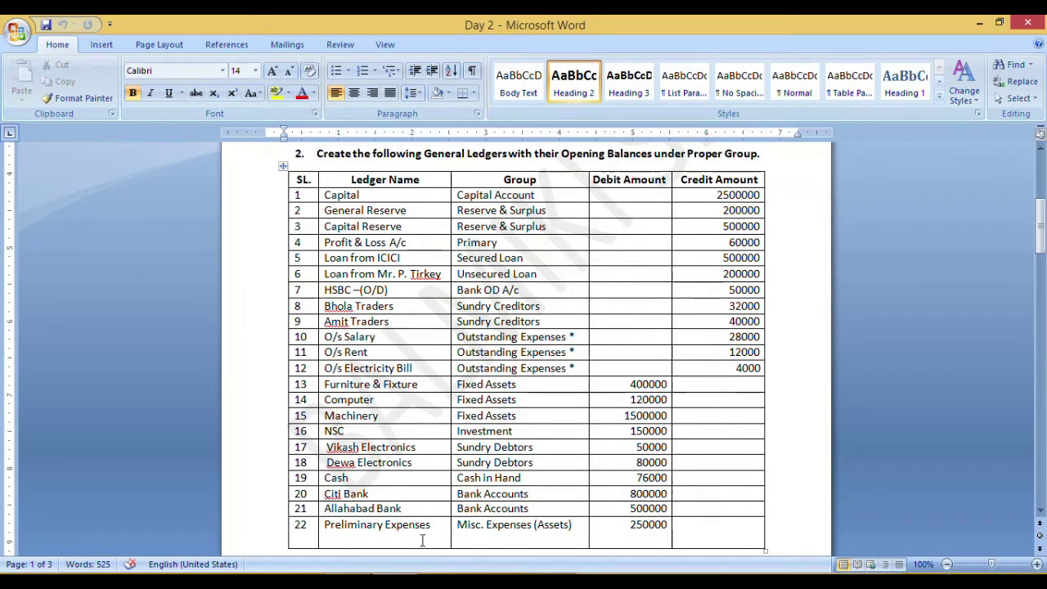
key(alt+Tab)
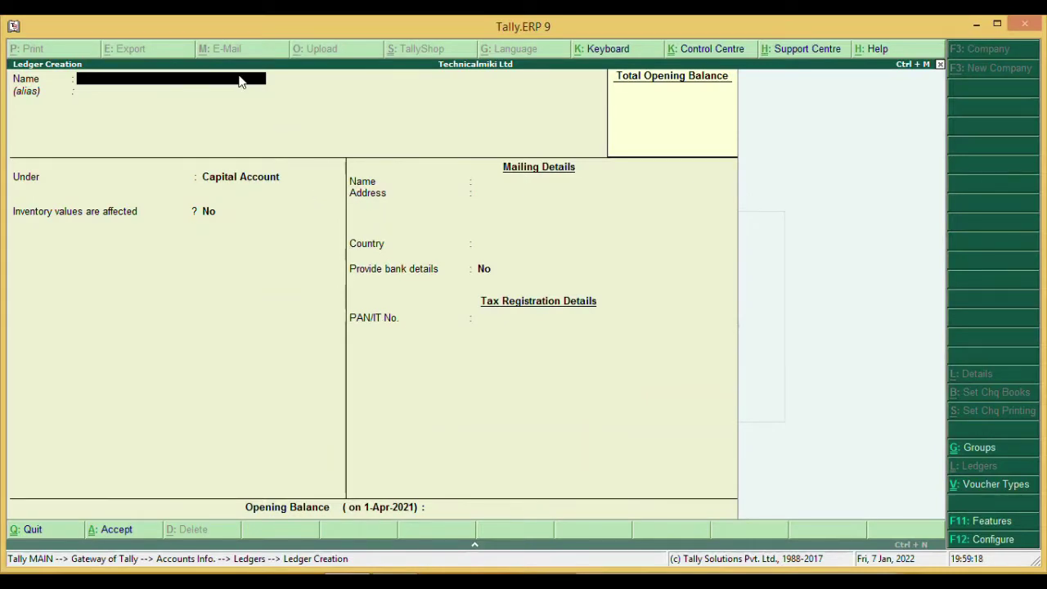
text(Capita)
key(Return)
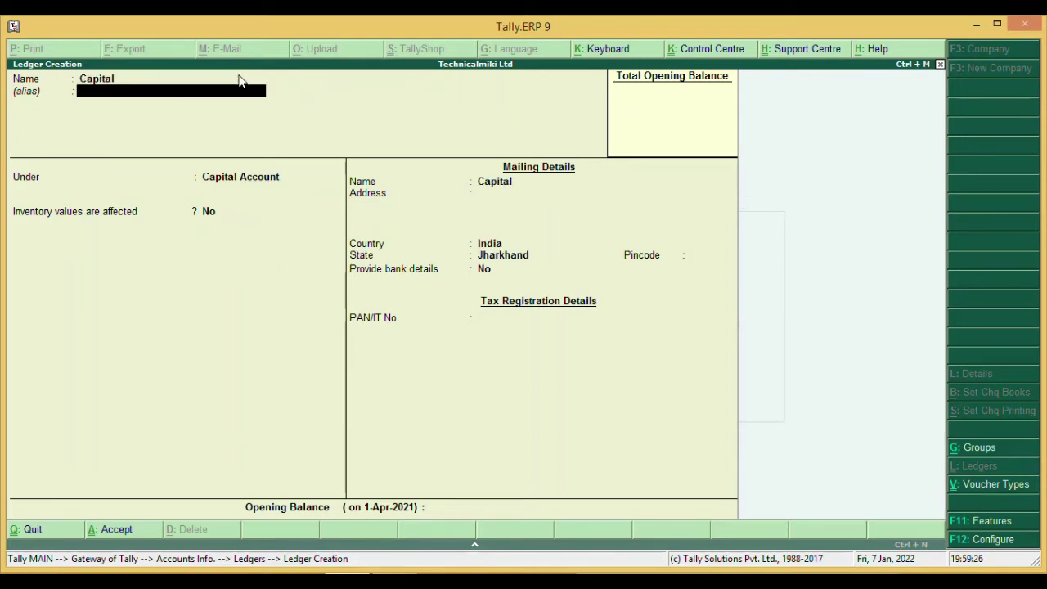
key(Return)
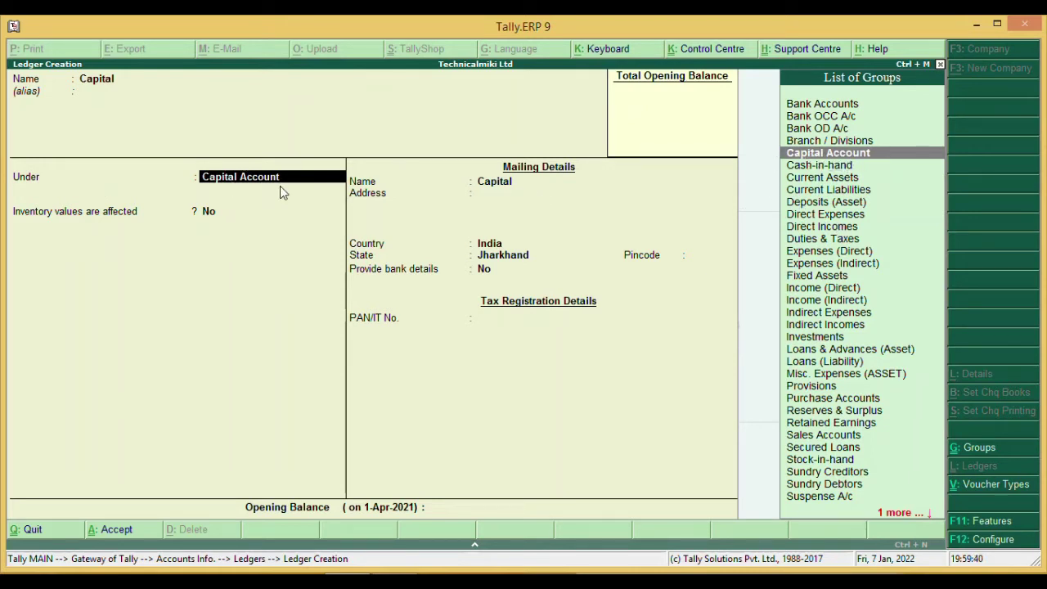
- Keep Capital Account group and Jharkhand state, then save Capital with a 25,00,000 Cr opening balance
key(Return)
key(Return)
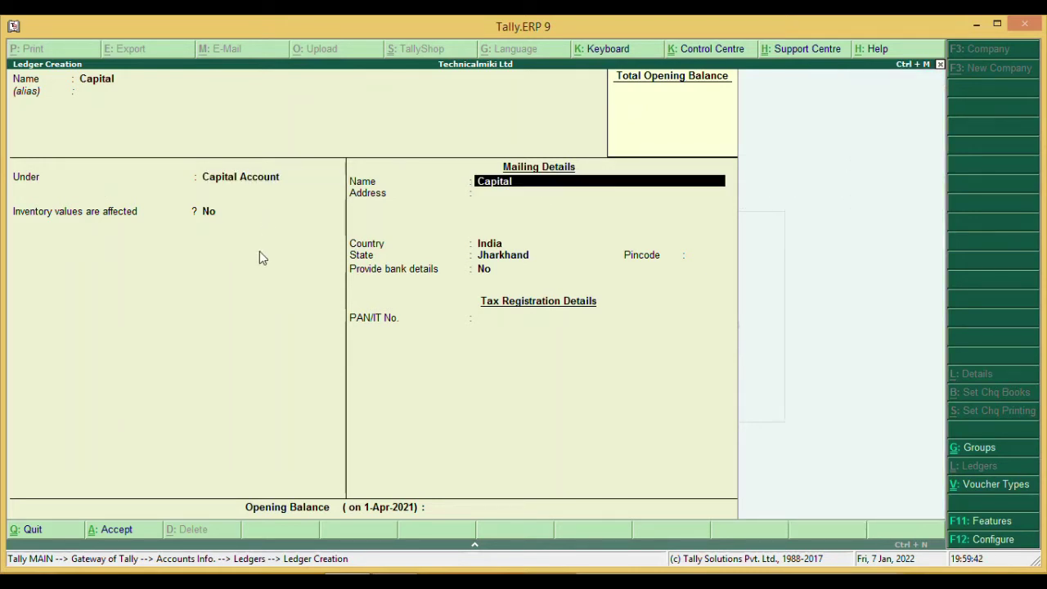
key(Return)
key(Return)
key(Return)
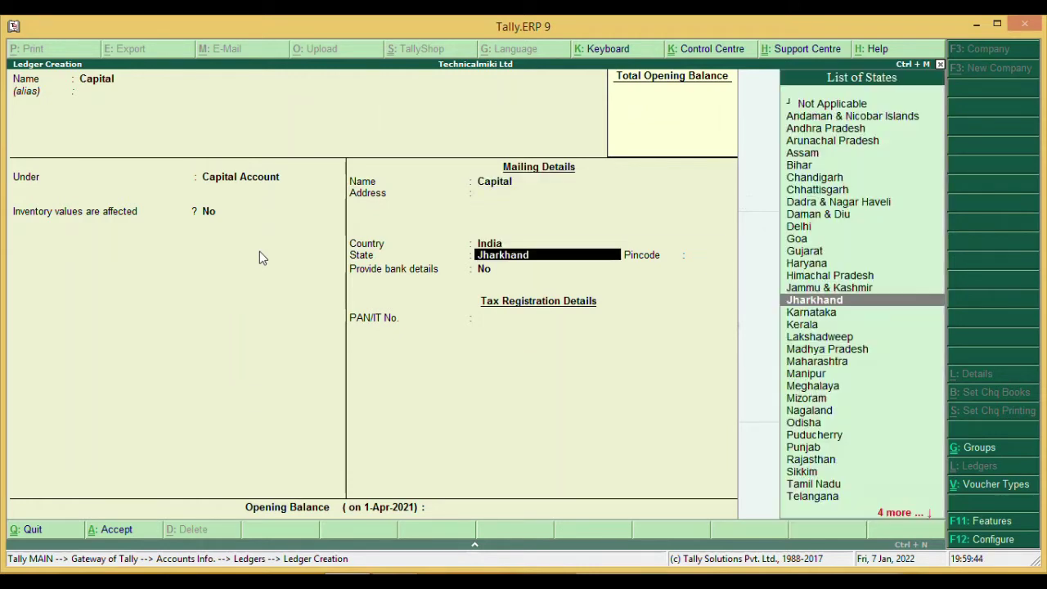
key(Return)
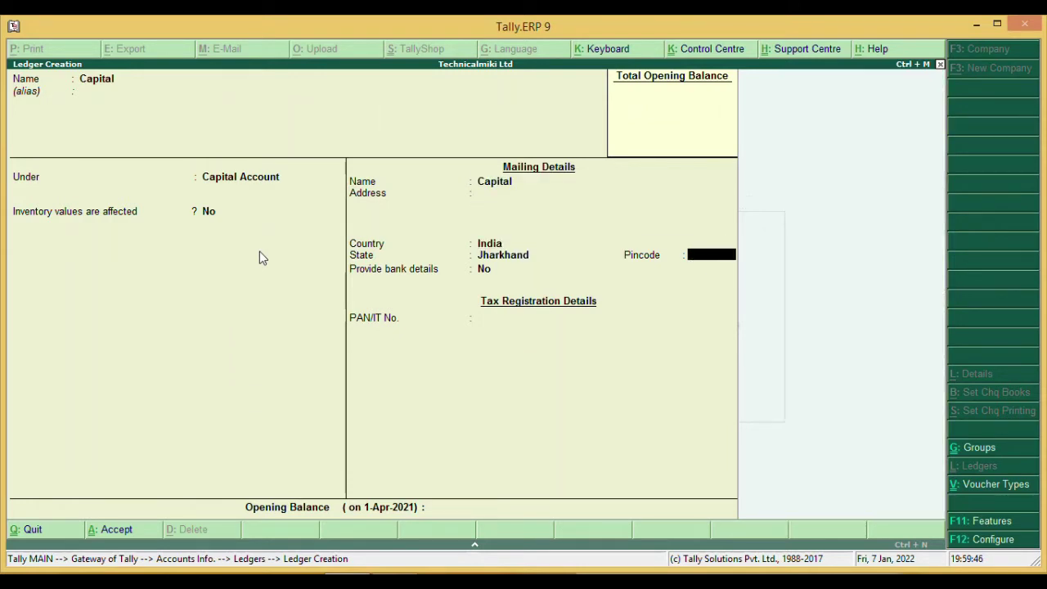
key(Return)
key(Return)
key(Return)
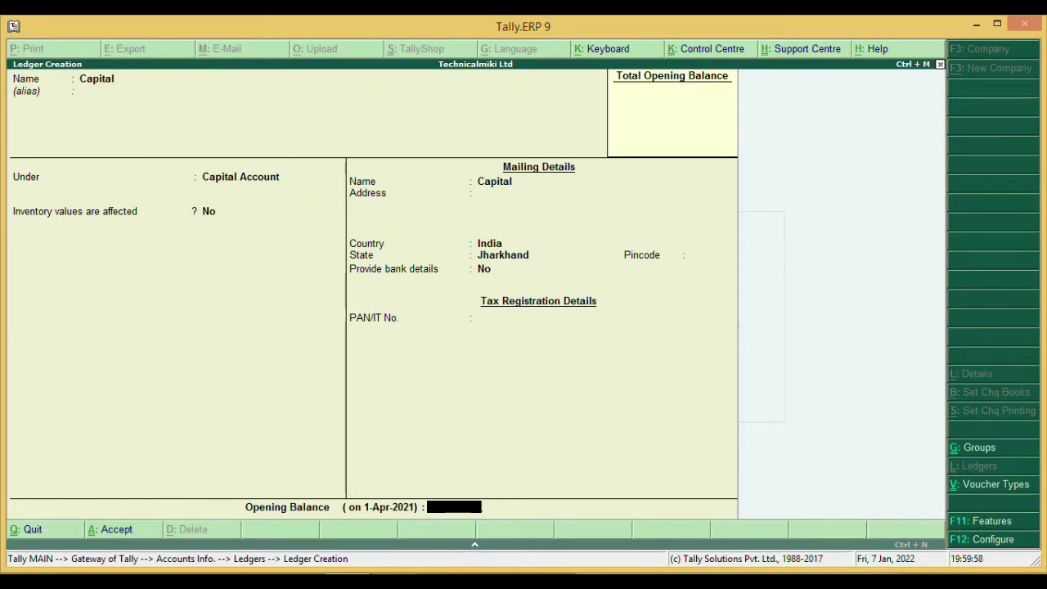
key(alt+Tab)
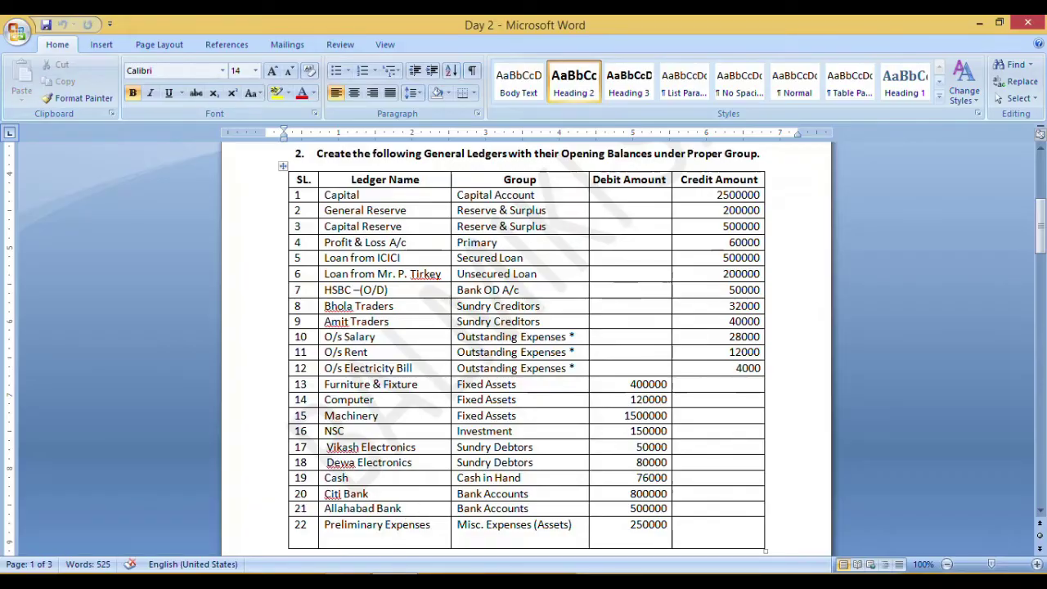
key(alt+Tab)
text(25)
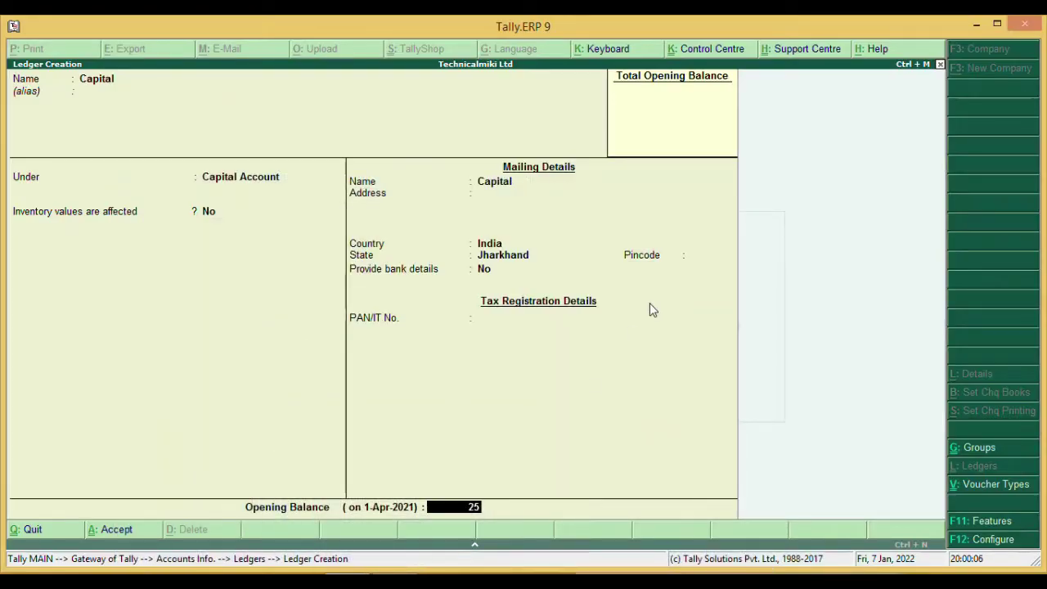
text(,00,000)
key(Return)
key(Return)
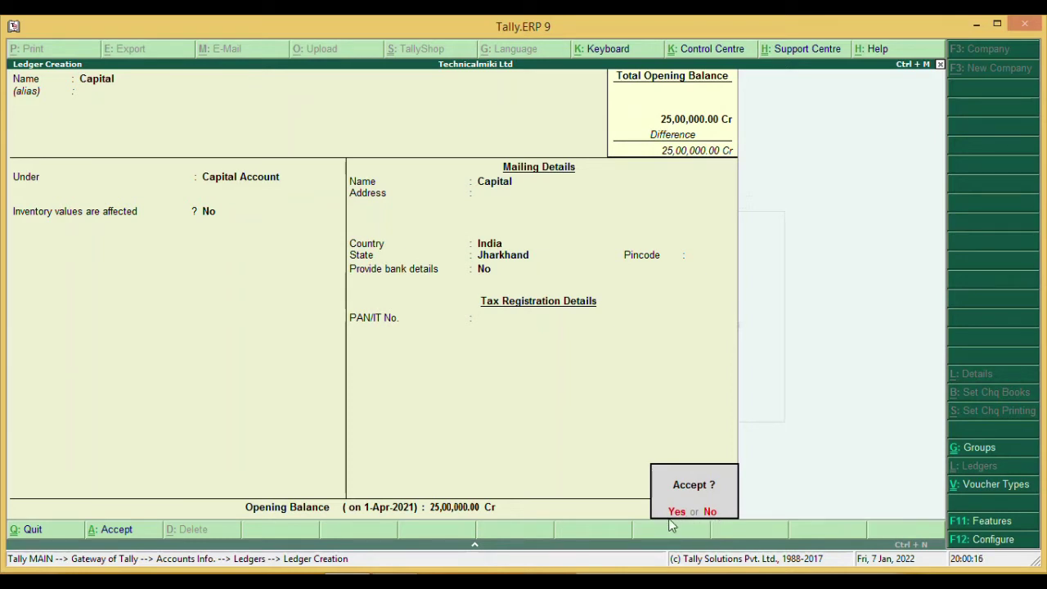
key(Return)
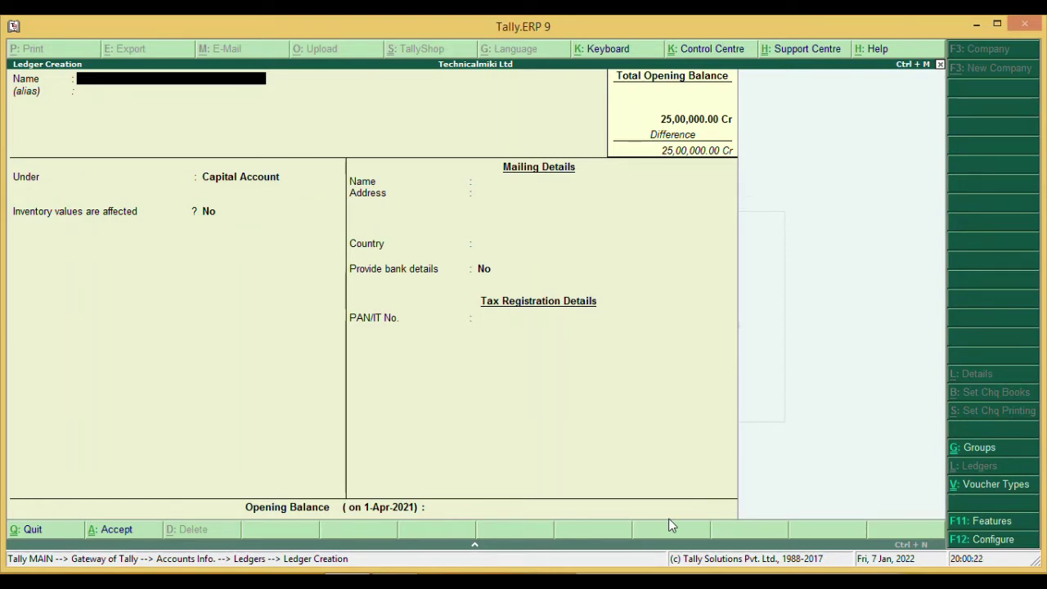
- Name the new ledger General Reserve and place it under Reserves & Surplus
text(General Reserve)
key(Return)
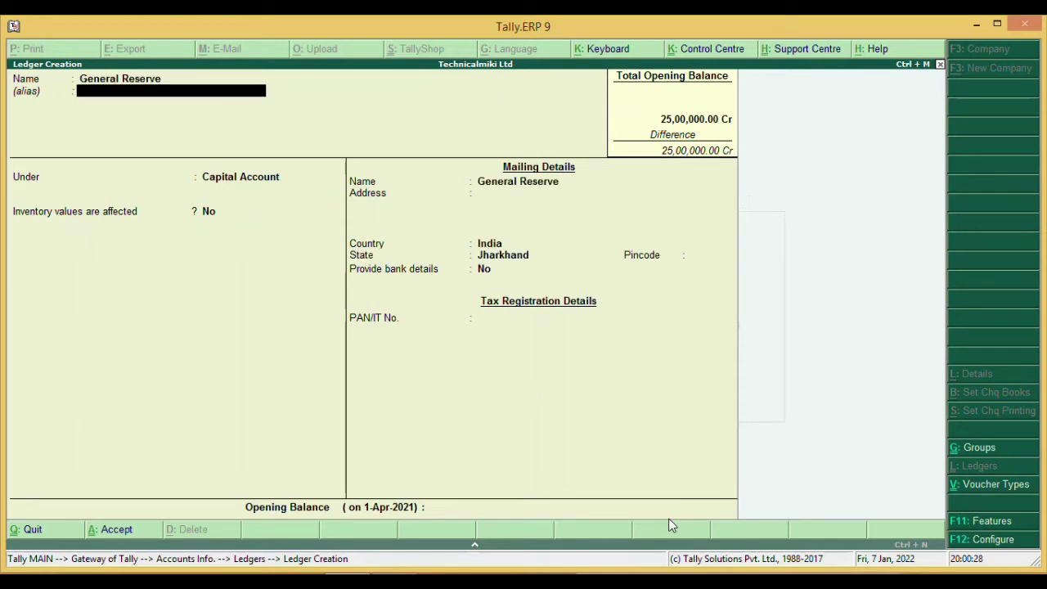
key(Return)
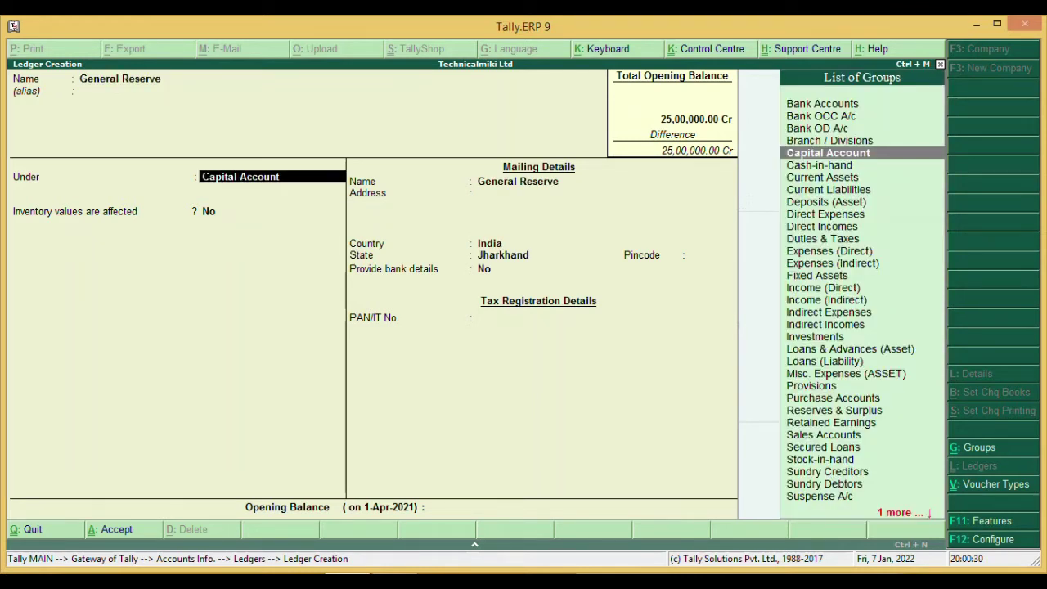
key(alt+Tab)
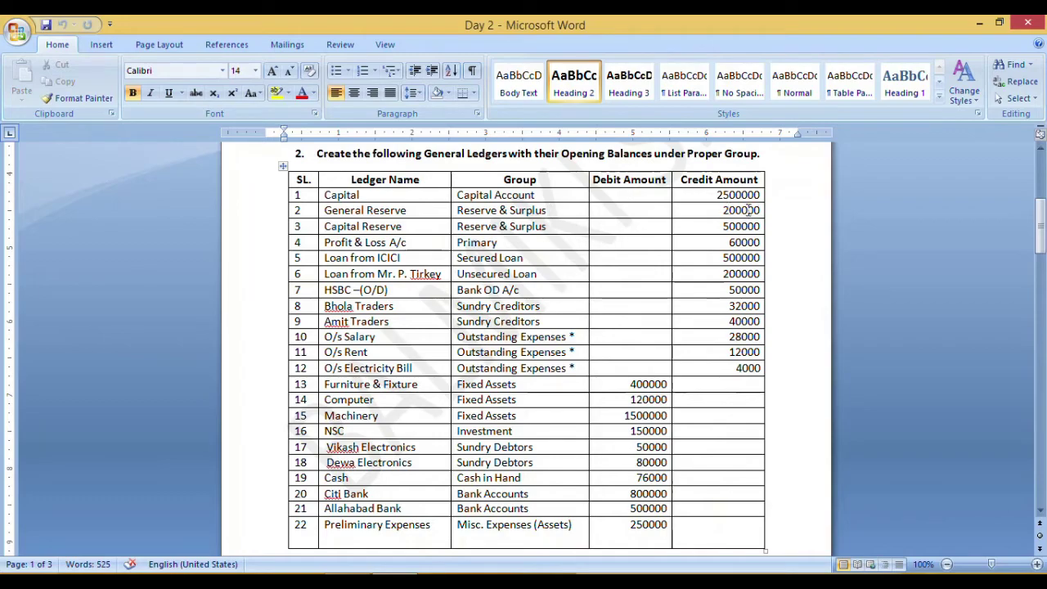
key(alt+Tab)
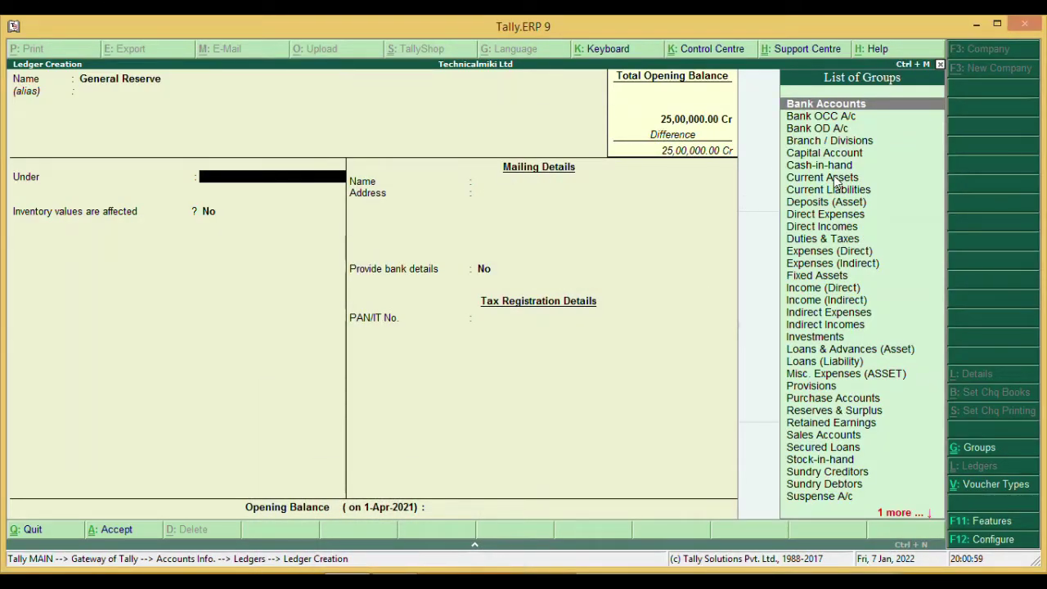
text(R)
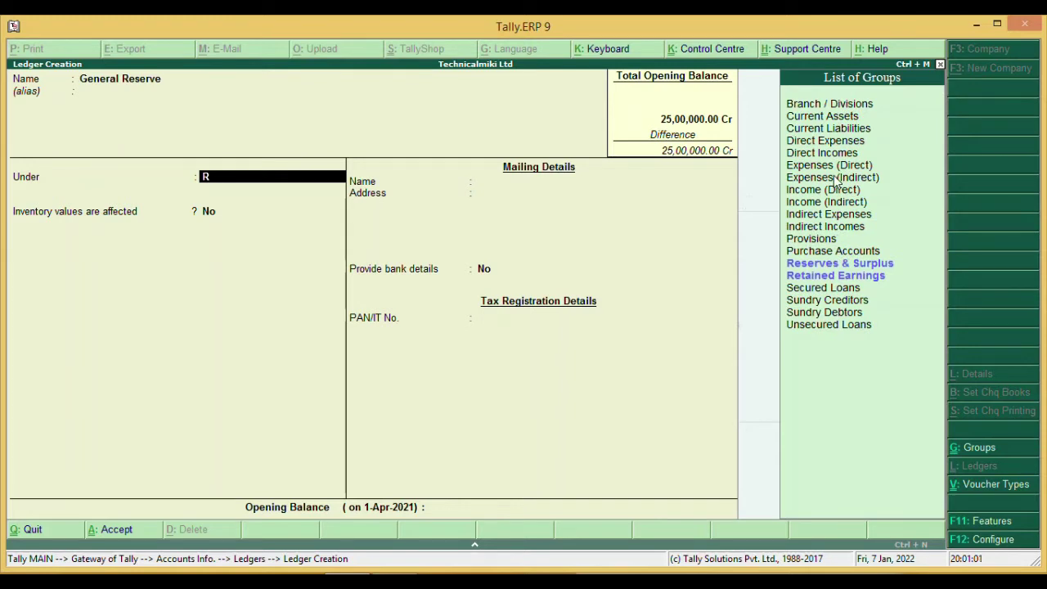
key(Down)
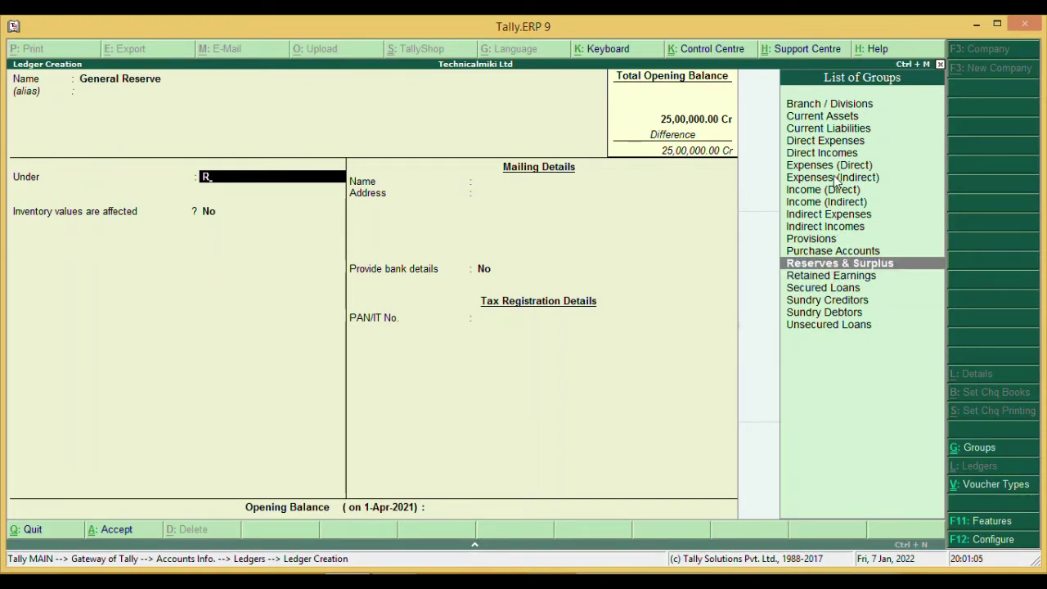
key(Return)
key(Return)
key(Return)
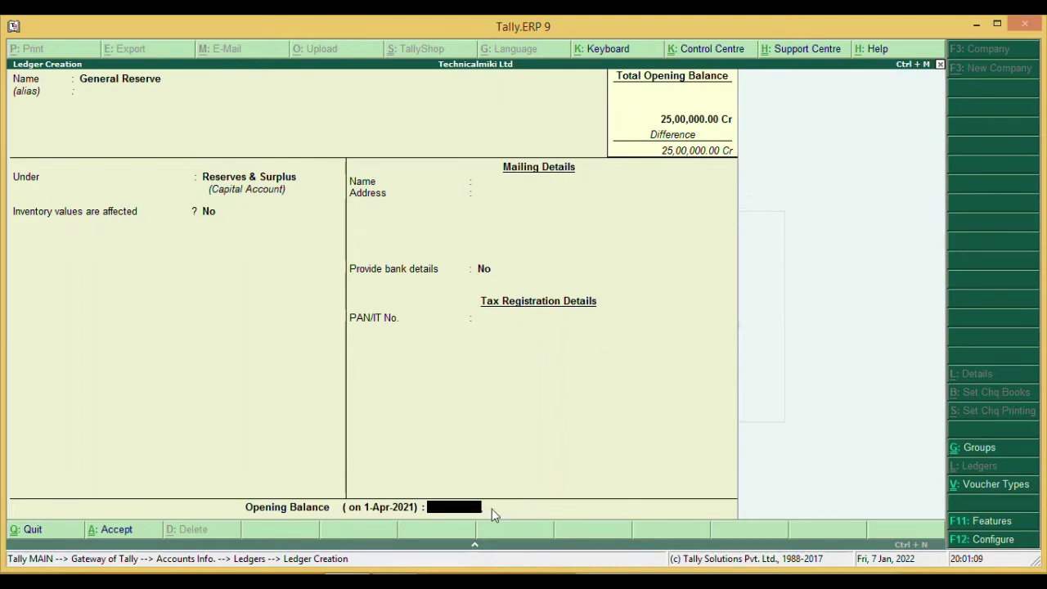
- Save it with a 2,00,000 Cr opening balance and quit ledger creation
text(200000)
key(Return)
key(Return)
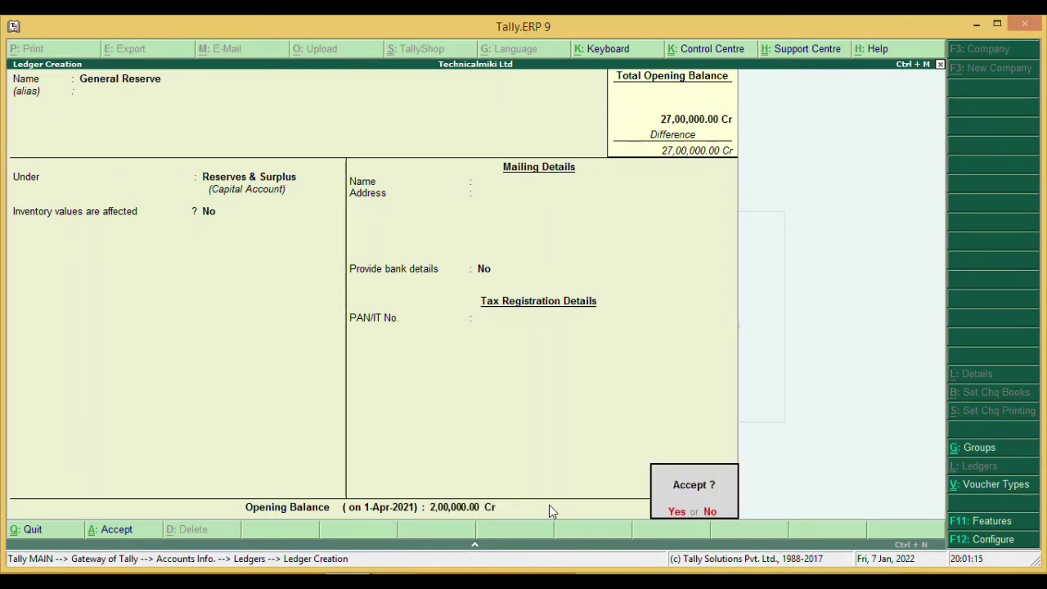
key(Return)
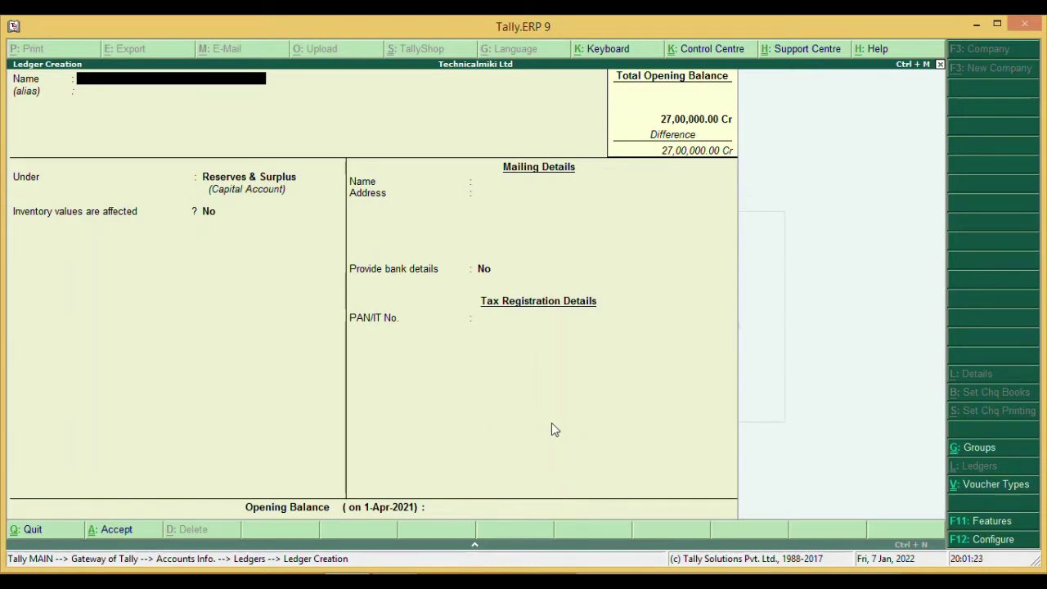
key(Escape)
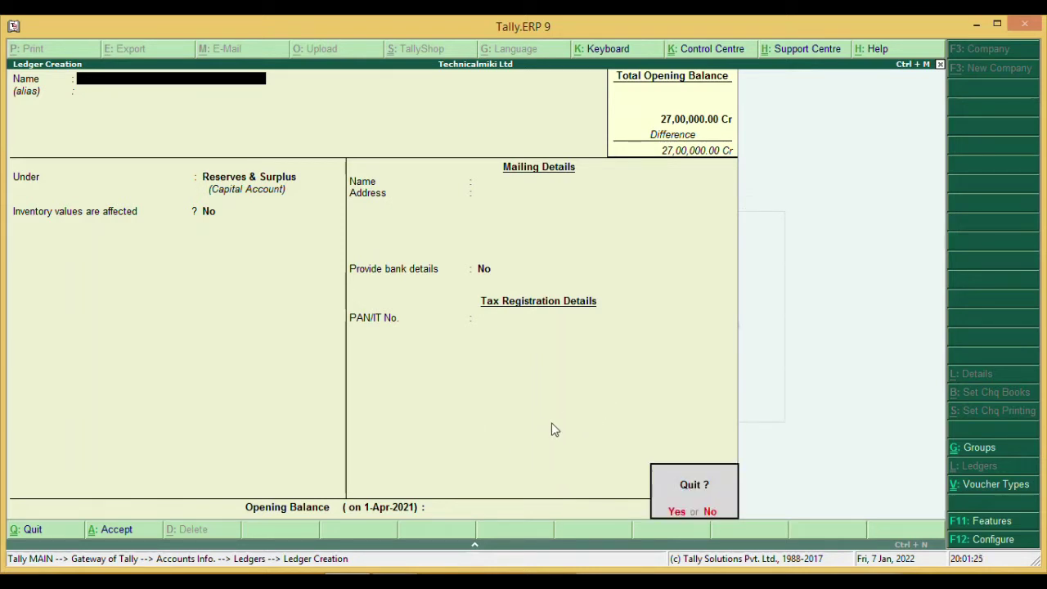
key(Return)
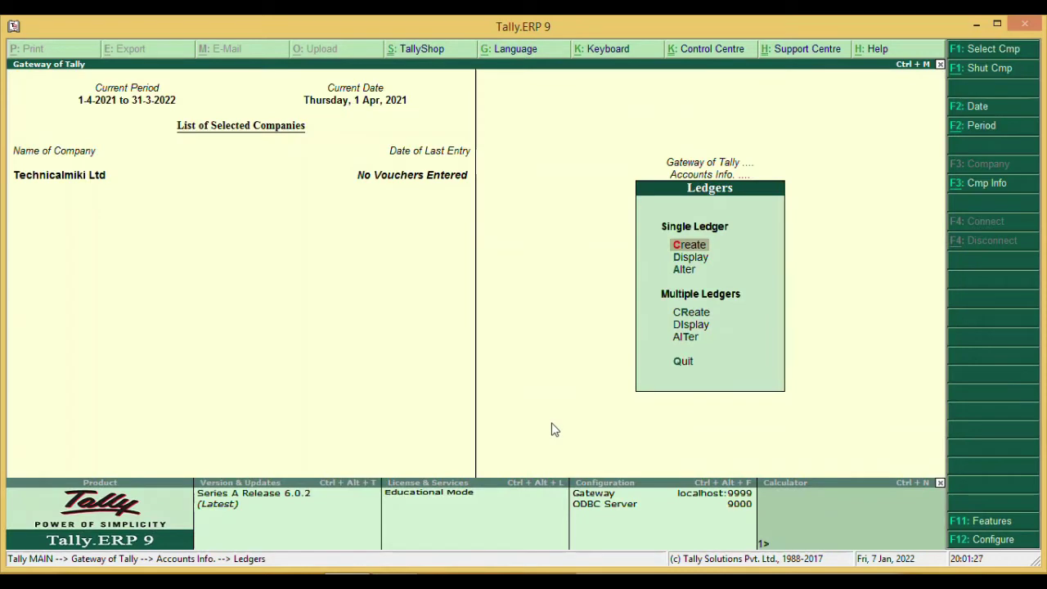
- View the List of Ledgers to check existing ones, then start a new ledger
key(Down)
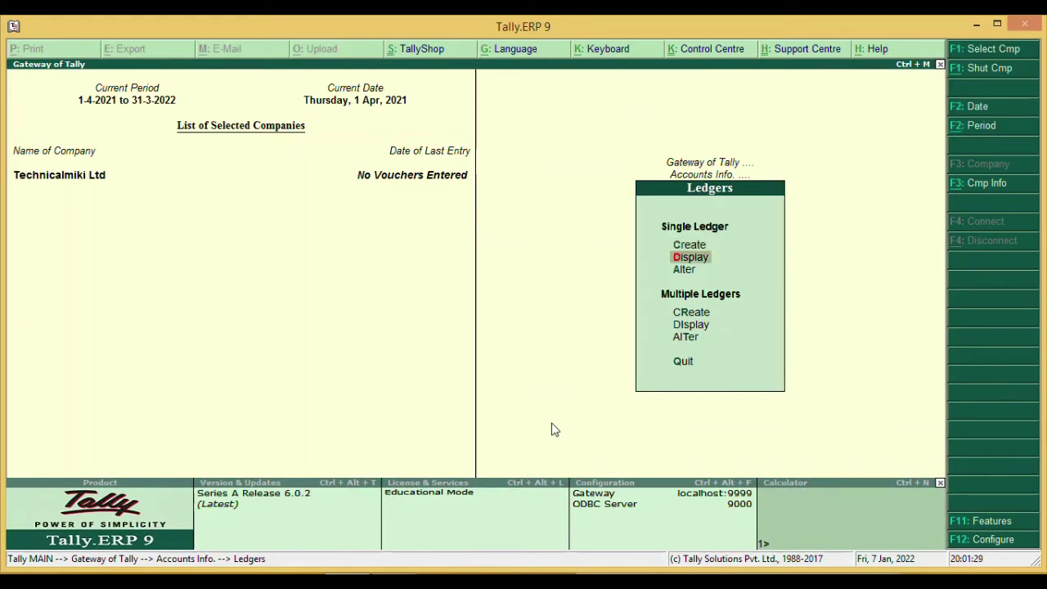
key(Return)
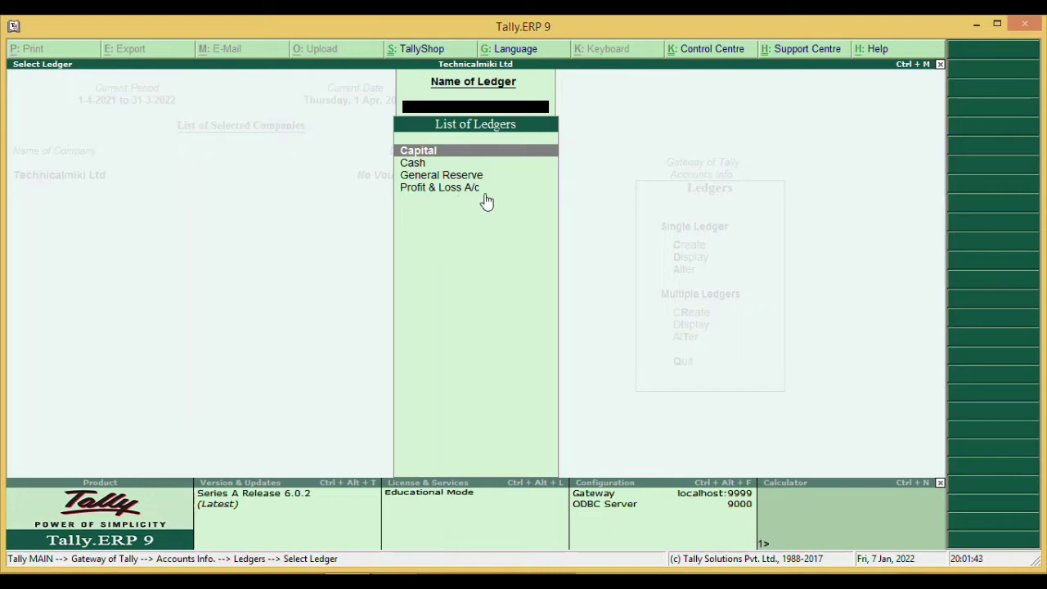
key(Escape)
key(Escape)
key(Return)
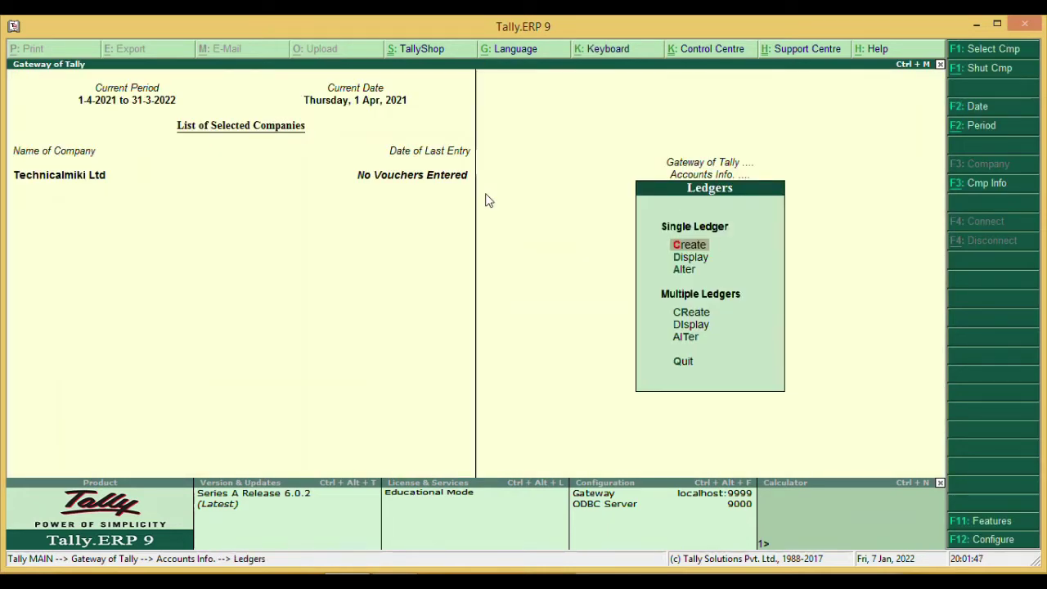
key(Return)
- Create Capital Reserve under Reserves & Surplus with a 5,00,000 Cr opening balance, then quit creation
text(Capital Reserve)
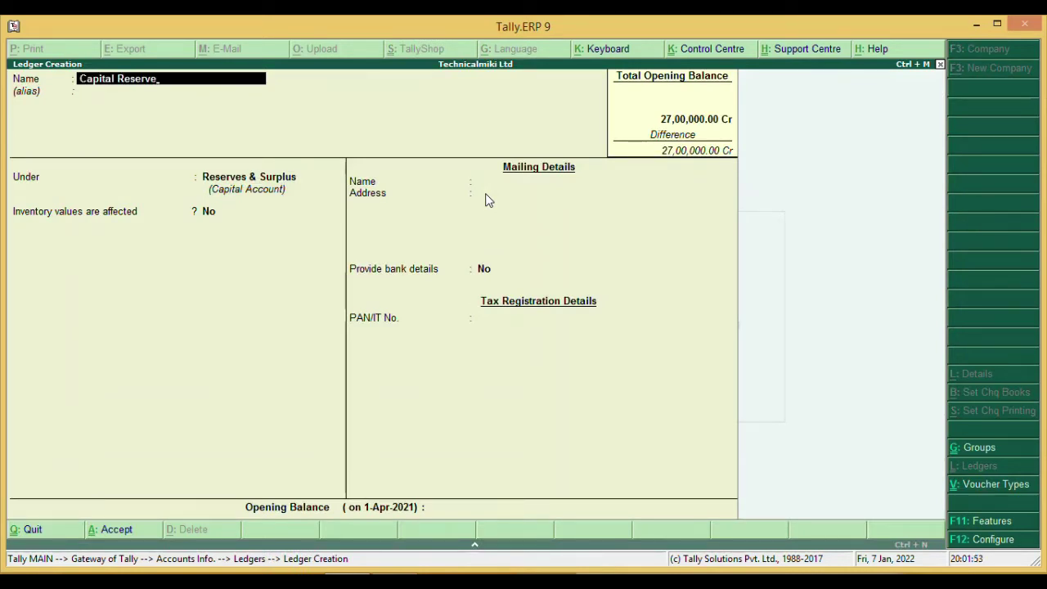
key(Return)
key(Return)
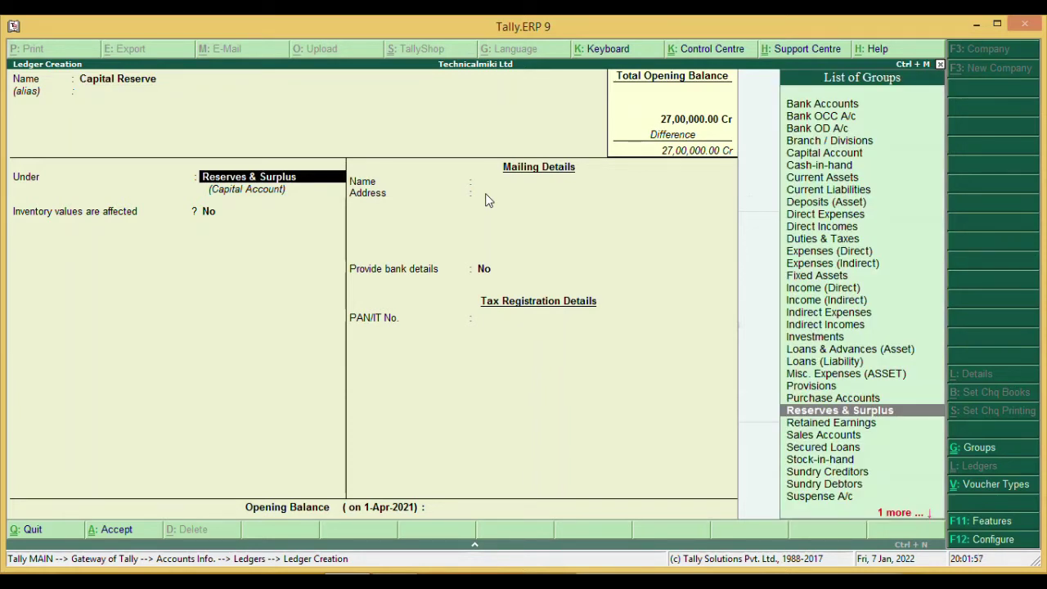
key(Return)
key(Return)
key(Return)
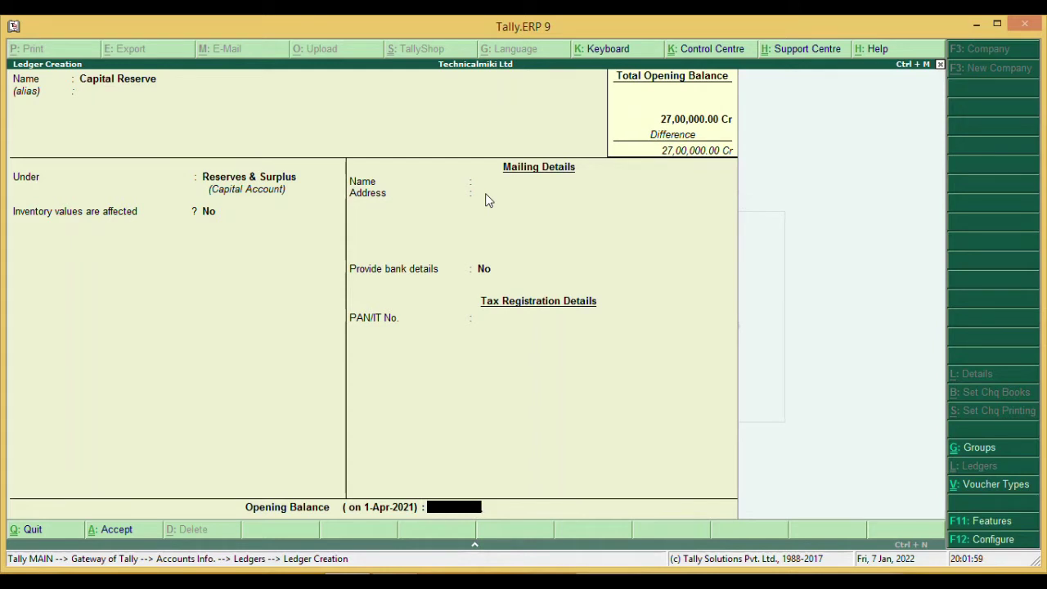
text(500000)
key(Return)
key(Return)
key(Return)
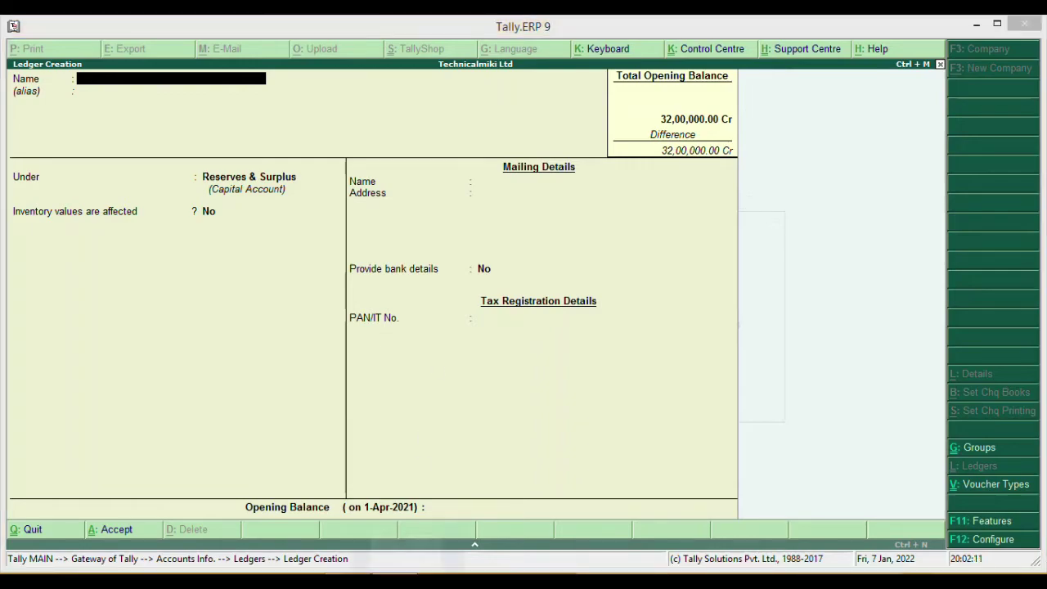
key(alt+Tab)
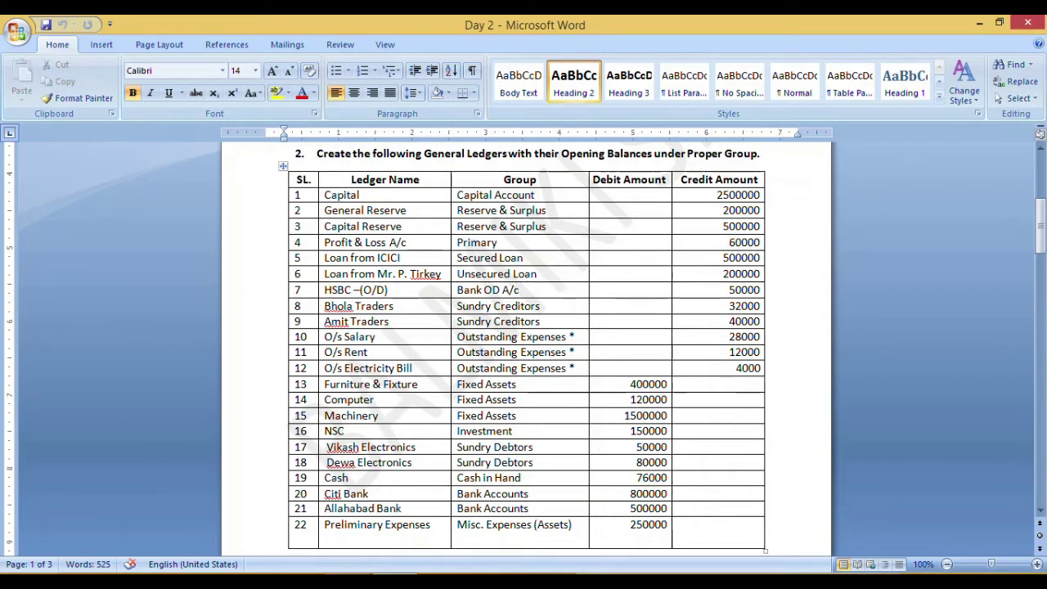
key(alt+Tab)
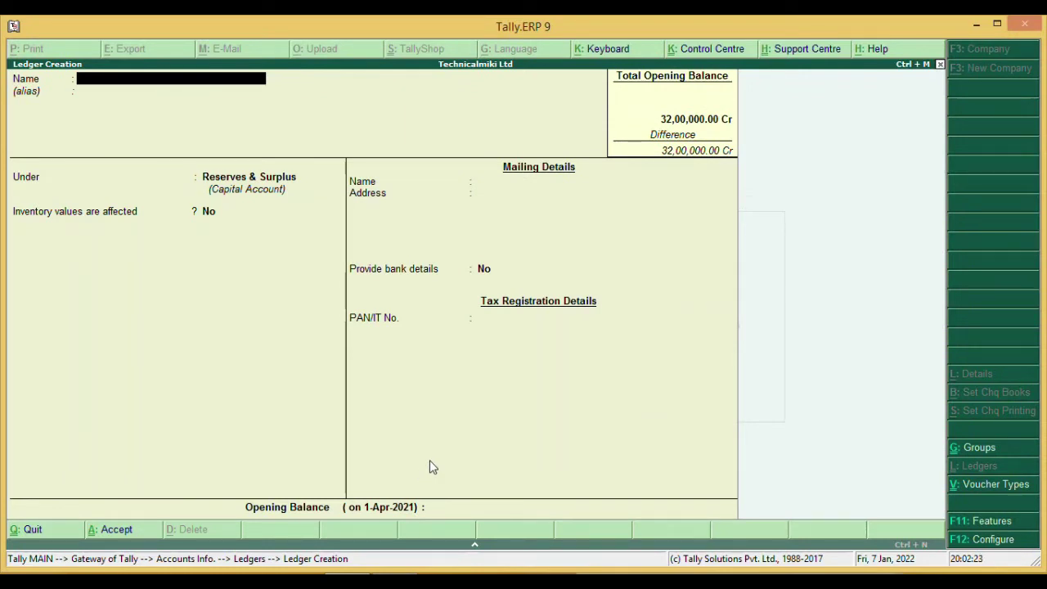
key(Escape)
key(Return)
- Alter the Profit & Loss A/c ledger to carry a 60,000 Cr opening balance
key(Down)
key(Down)
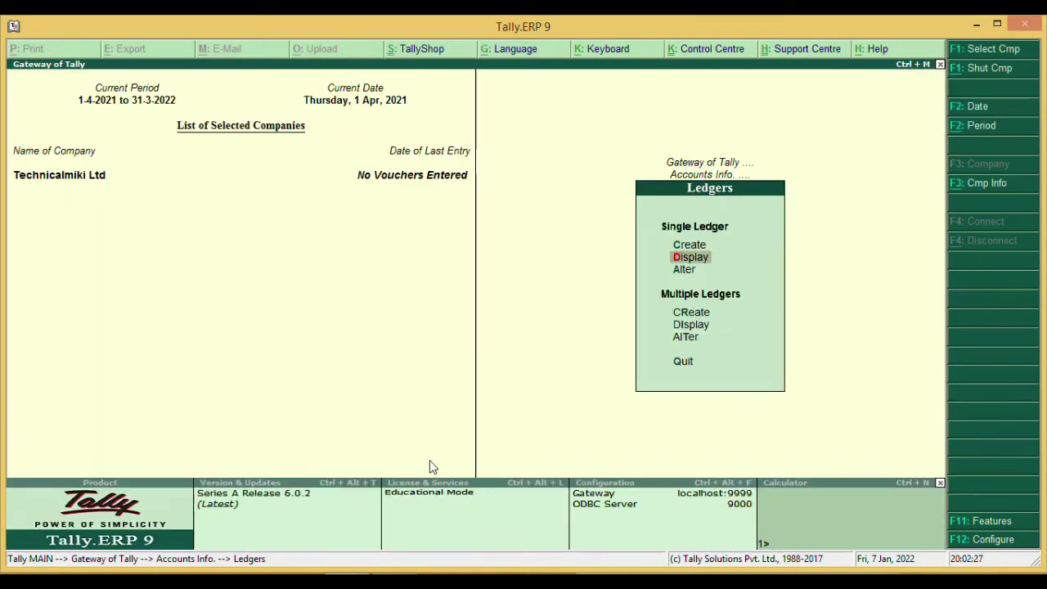
key(Return)
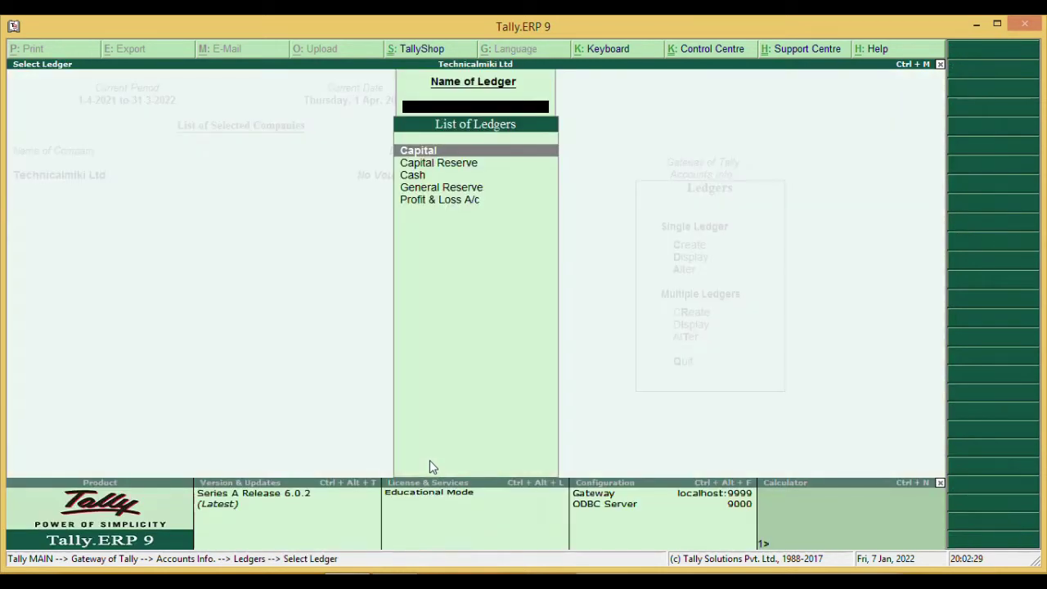
key(Down)
key(Down)
key(Down)
key(Down)
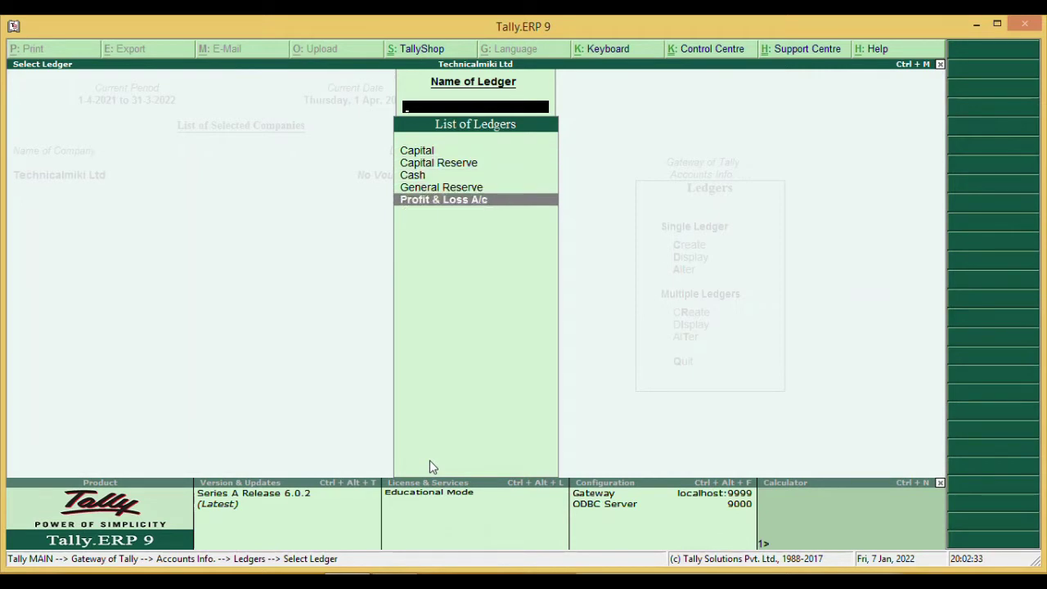
key(Return)
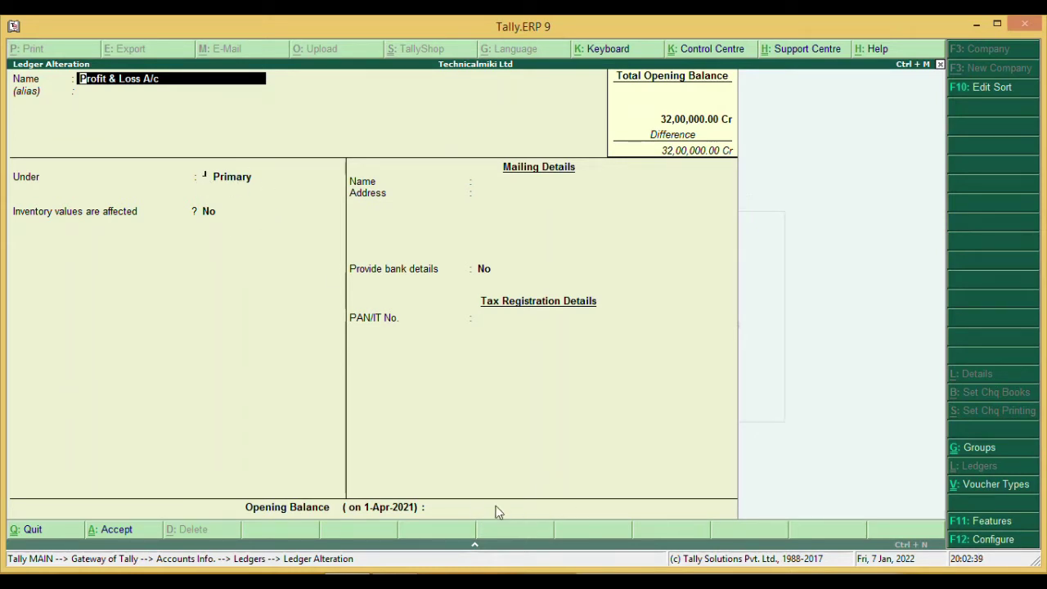
key(Return)
key(Return)
key(Return)
key(Return)
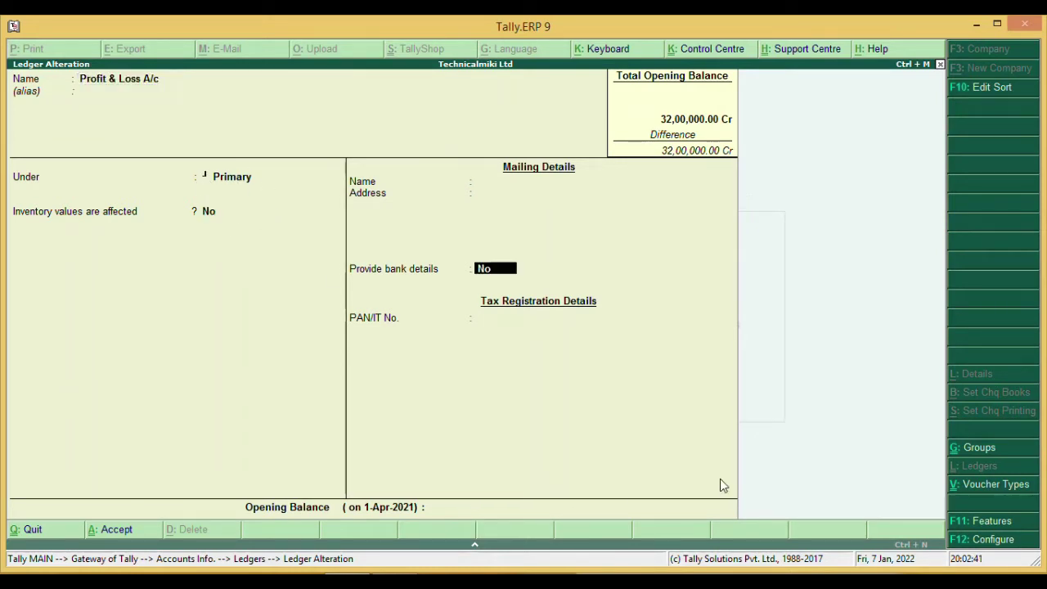
text(60000)
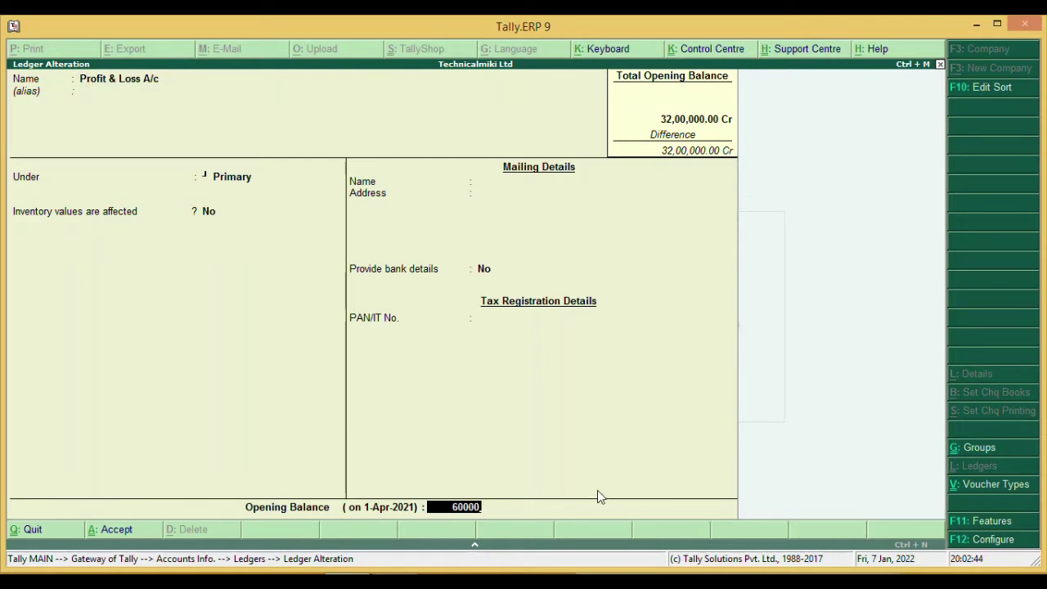
key(Return)
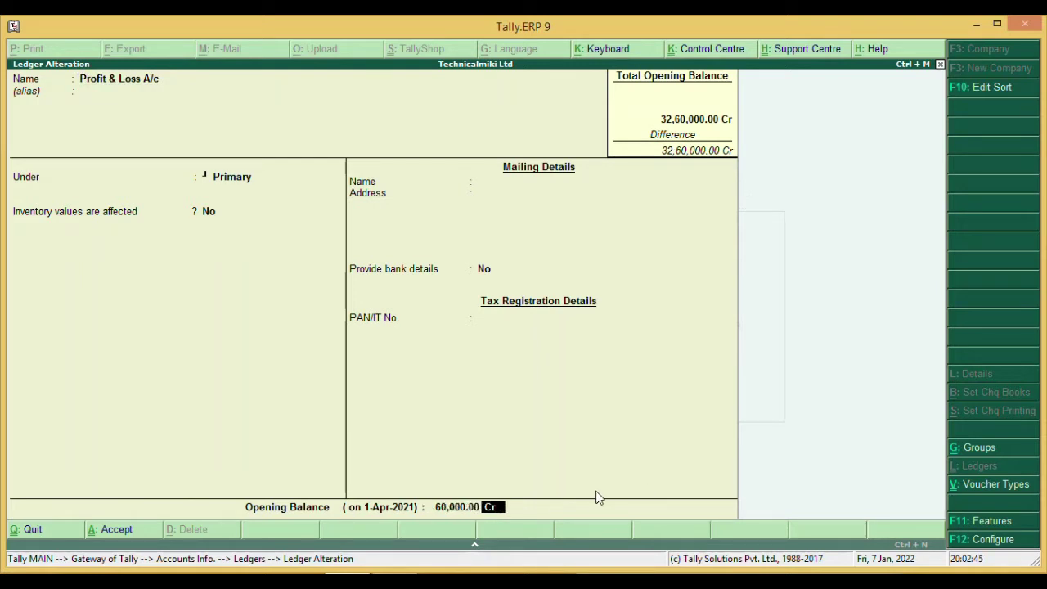
key(Return)
key(Return)
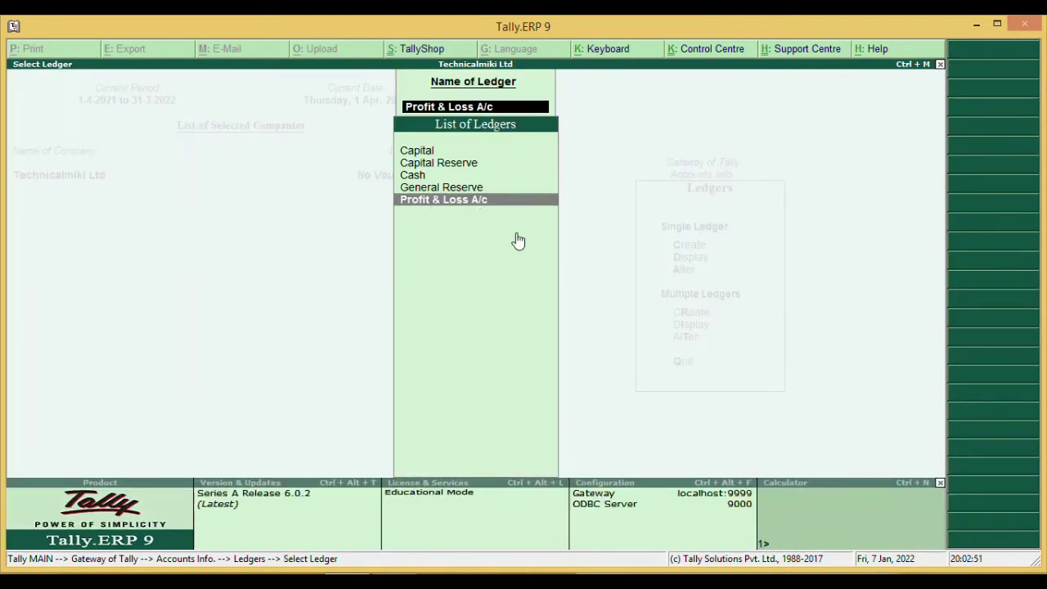
- Return to the Ledgers menu and open a blank ledger creation form
key(Escape)
key(Escape)
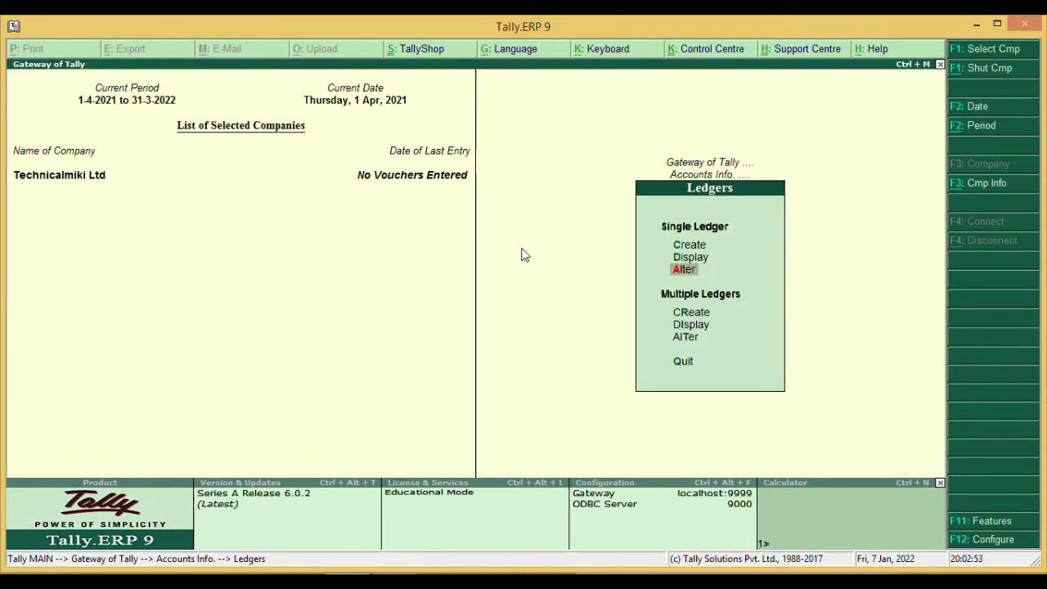
key(Up)
key(Up)
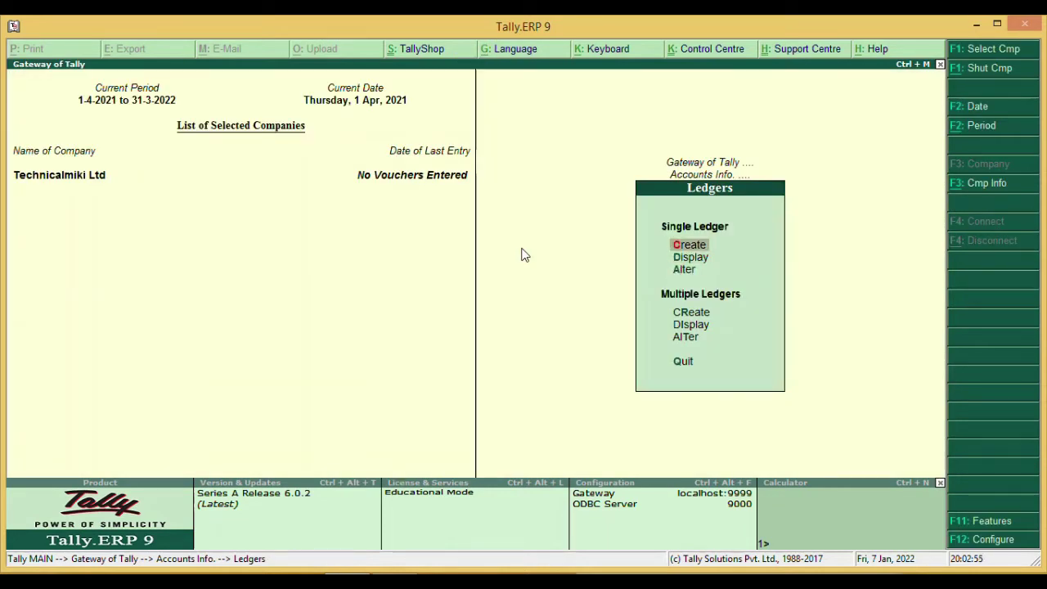
key(Return)
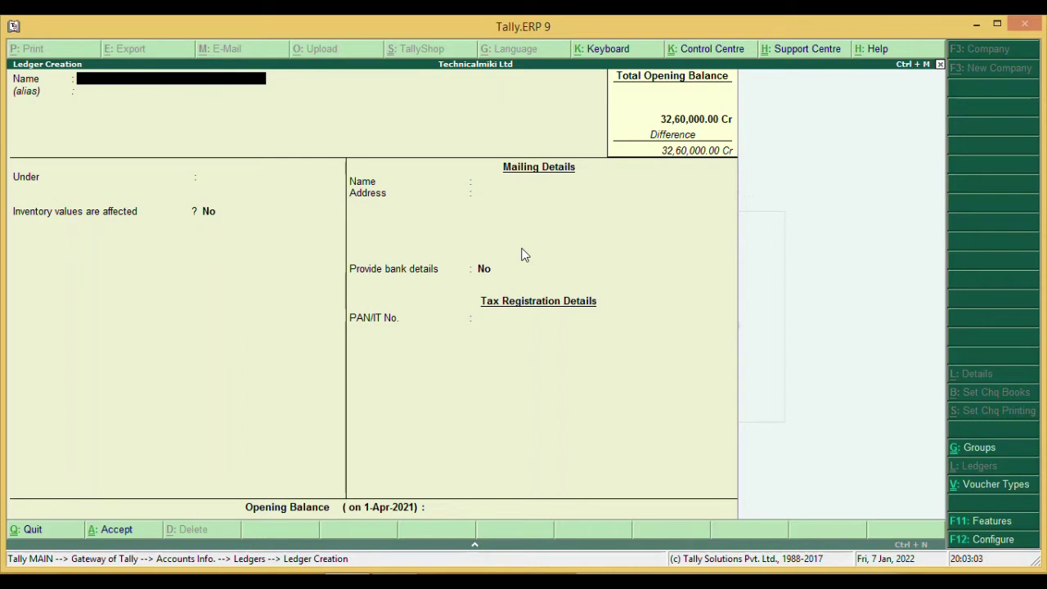
- Create Loan From Icici under Secured Loans with a 5,00,000 Cr opening balance
text(Loan From Icici)
key(Return)
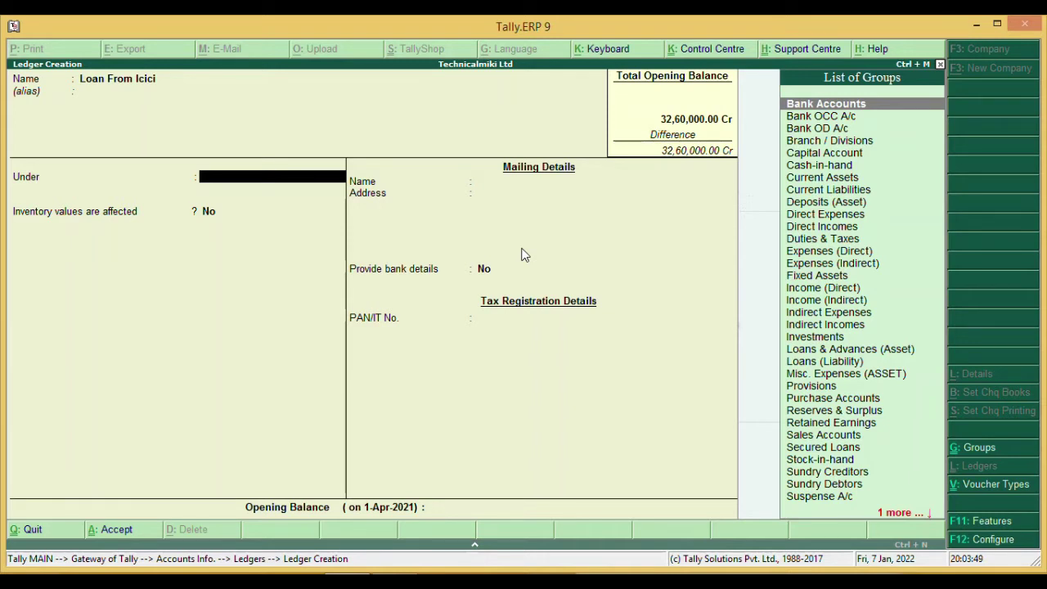
text(S)
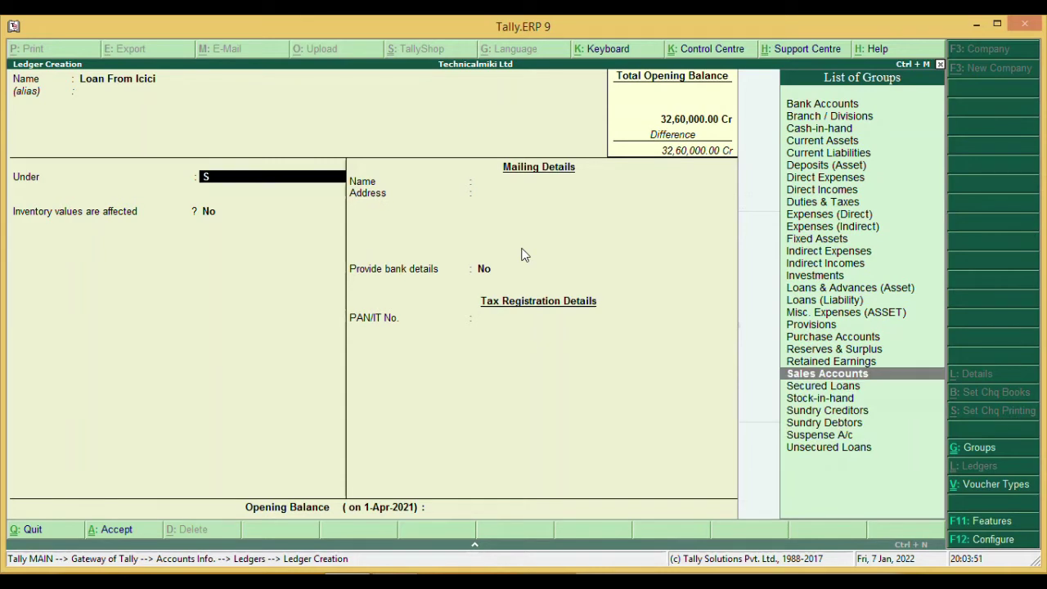
key(Down)
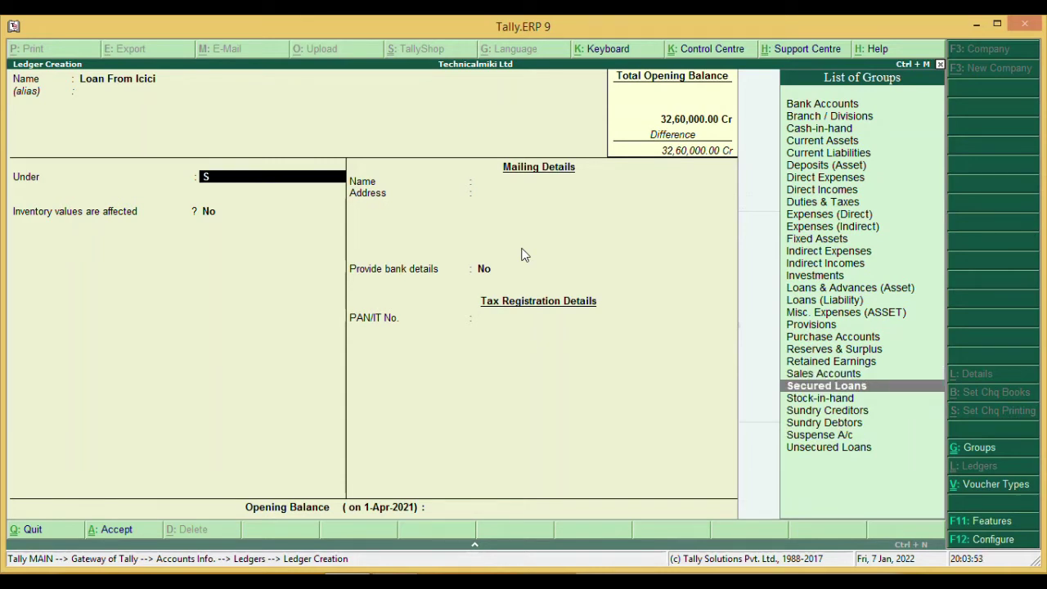
key(Return)
key(Return)
key(Return)
key(Return)
key(Return)
key(Return)
key(Return)
key(Return)
key(Return)
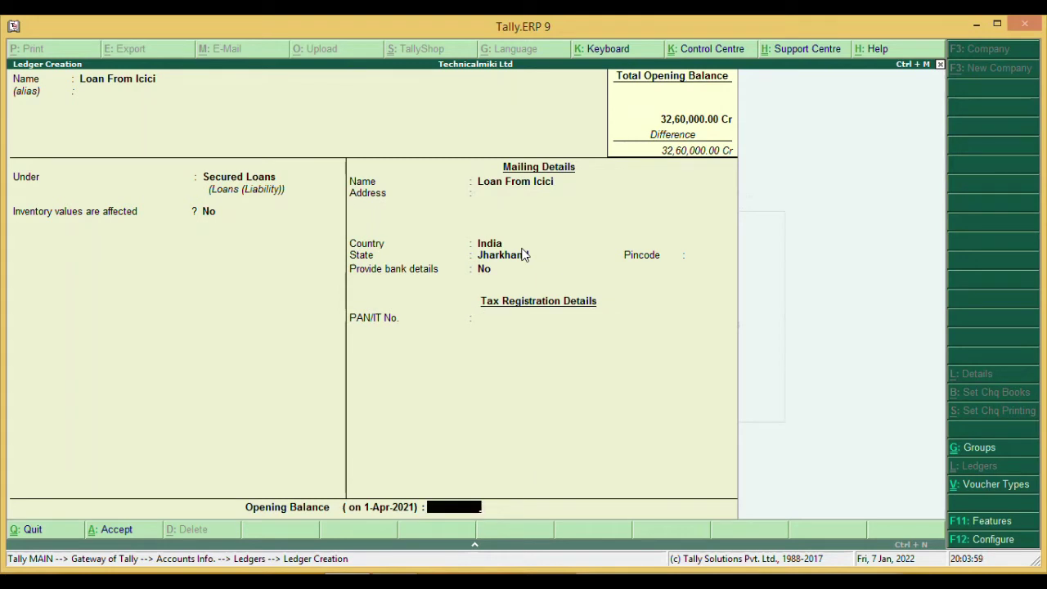
text(500000)
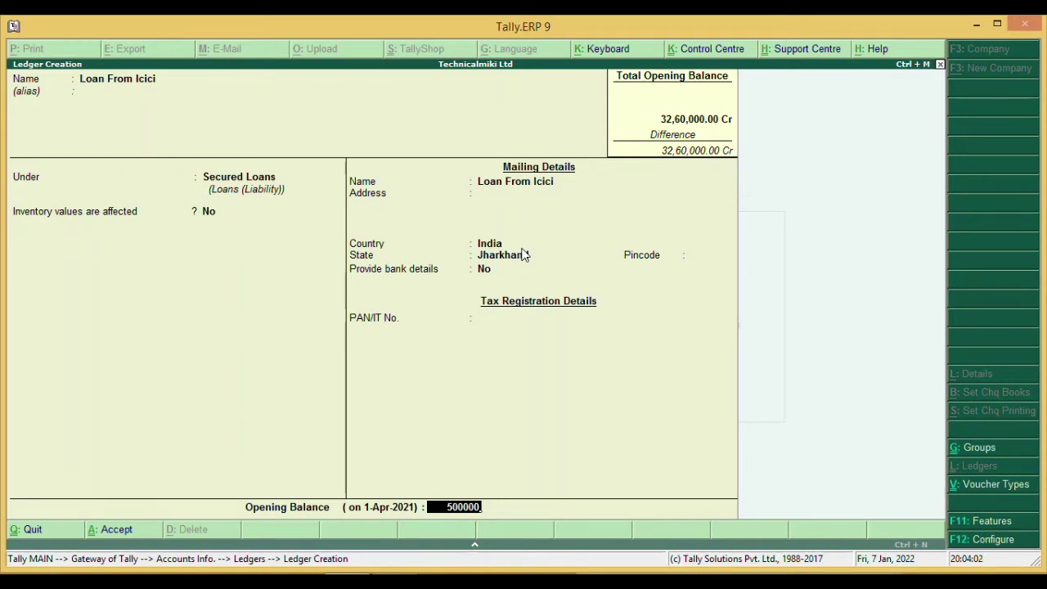
key(Return)
key(Return)
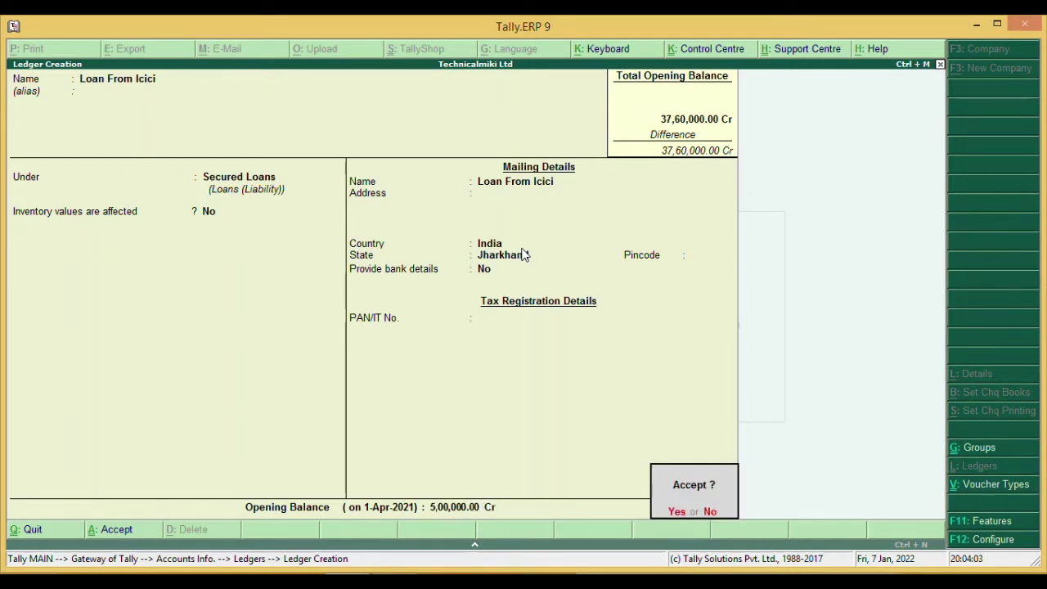
key(Return)
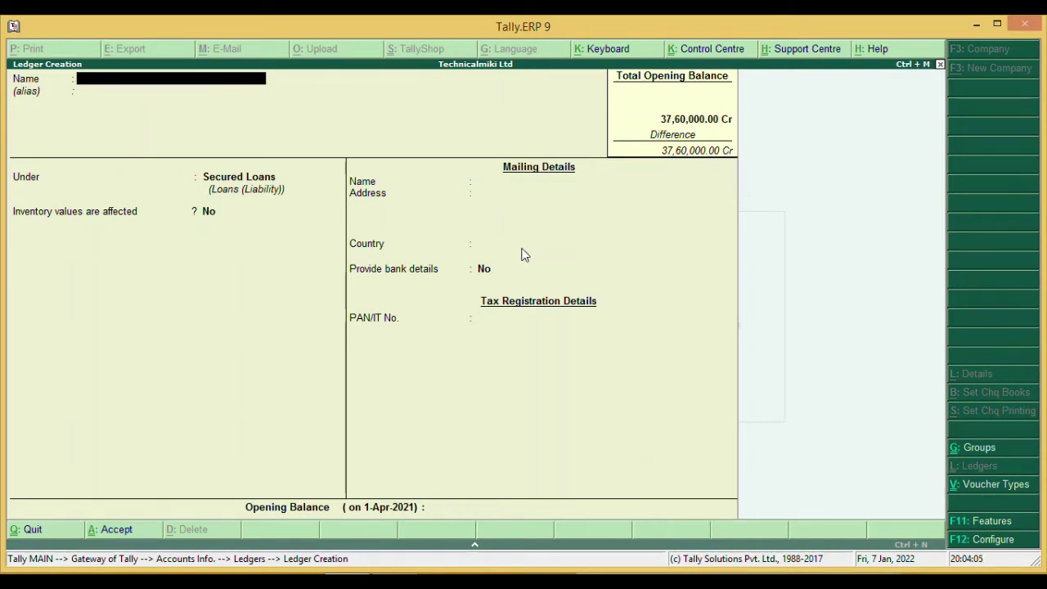
- Create the individual lender's loan ledger under Unsecured Loans with a 2,00,000 Cr opening balance
text(Loan From P.Tirky)
key(Return)
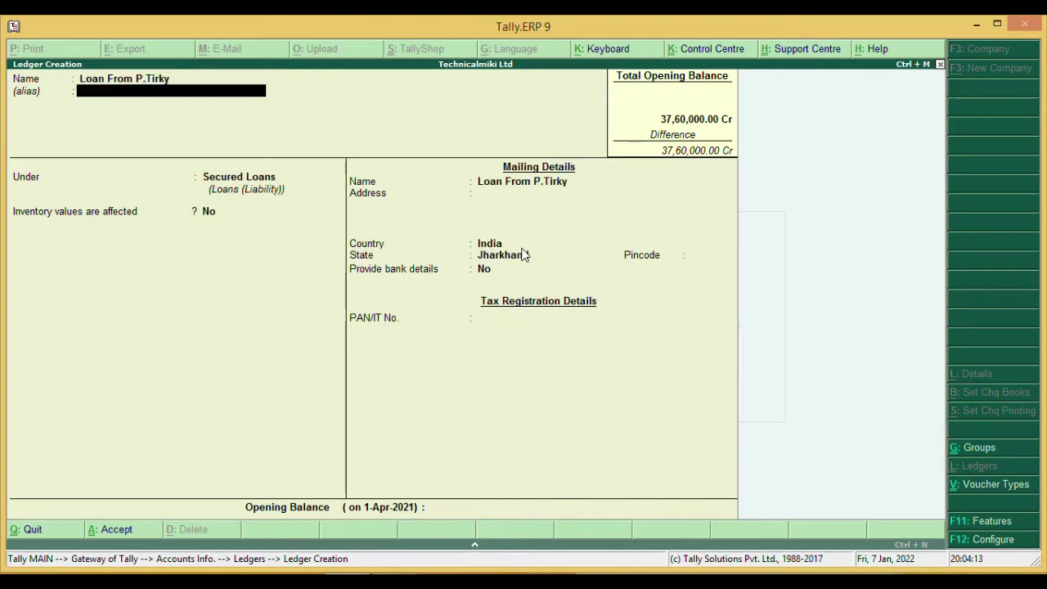
key(Return)
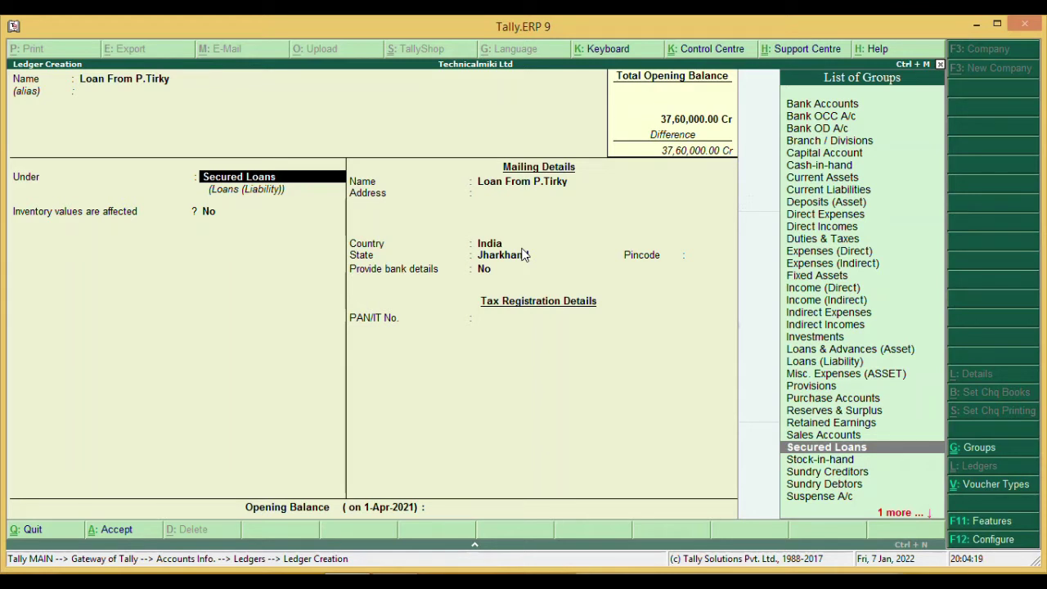
text(U)
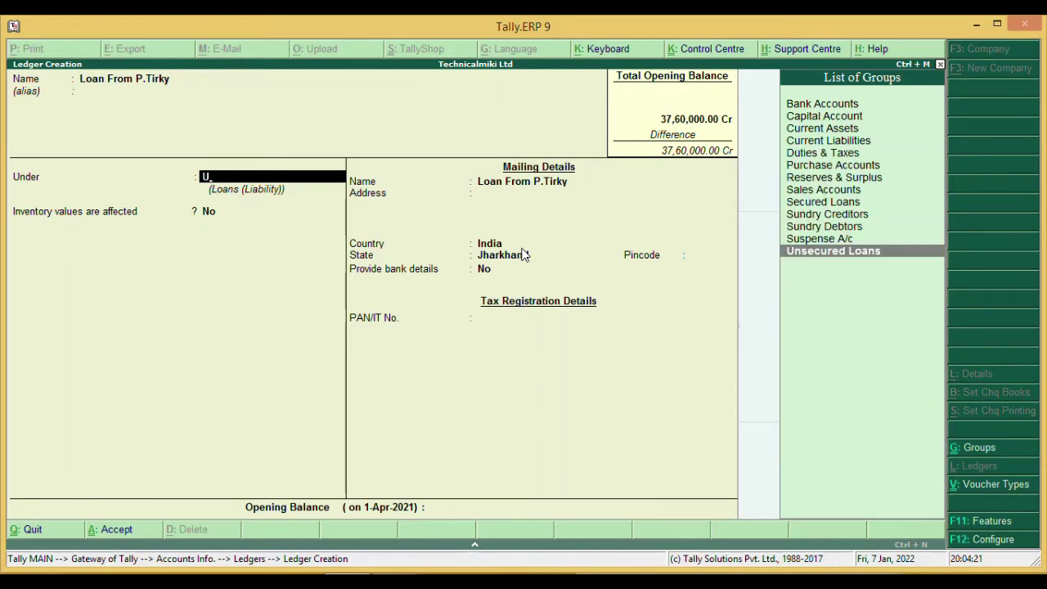
key(Return)
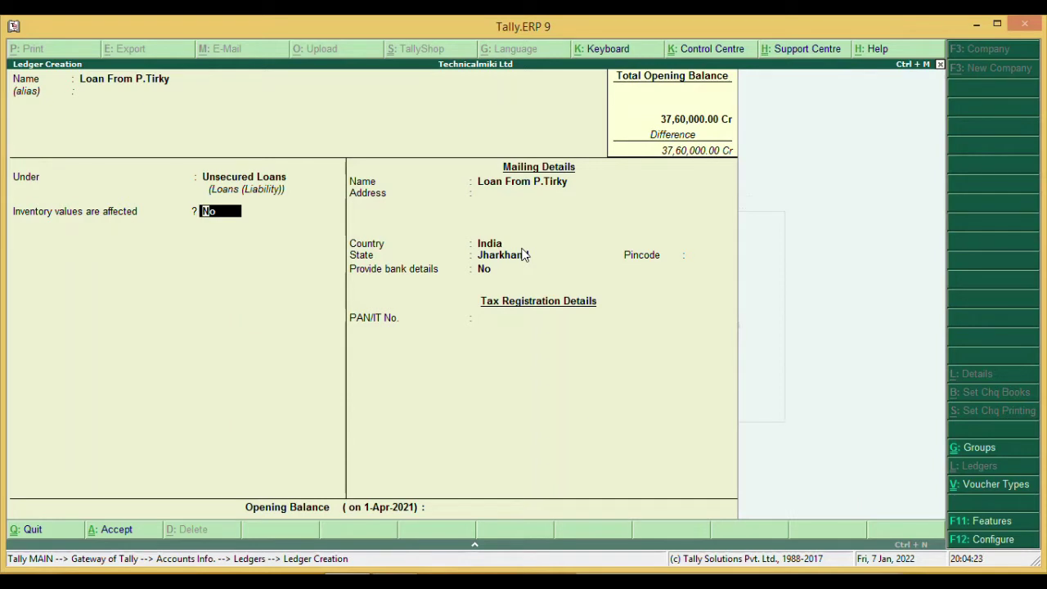
key(Return)
key(Return)
key(Return)
key(Return)
key(Return)
key(Return)
key(Return)
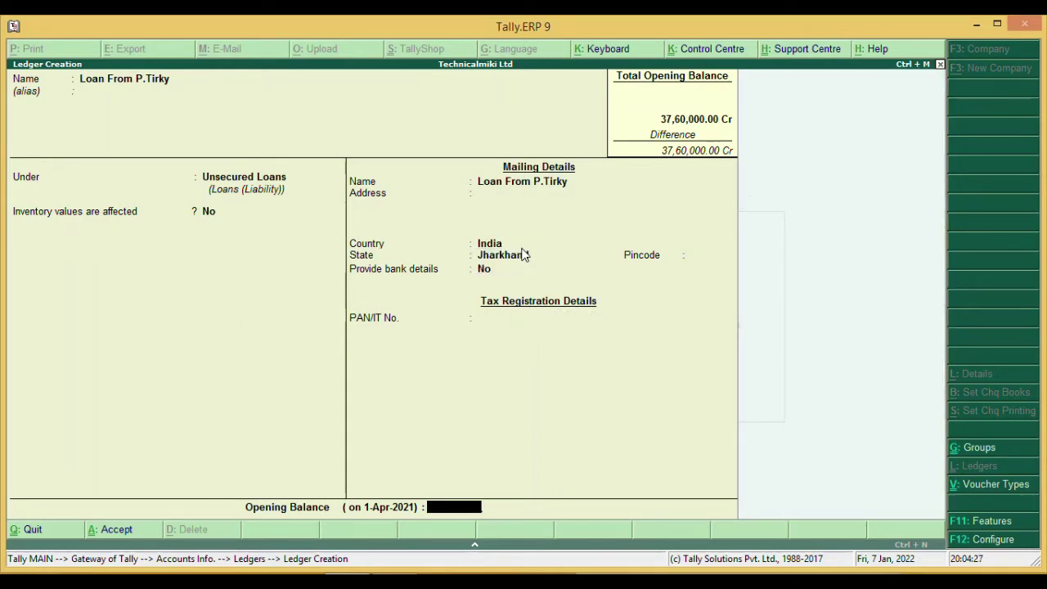
text(2,00,)
text(00)
text(000)
key(Return)
key(Return)
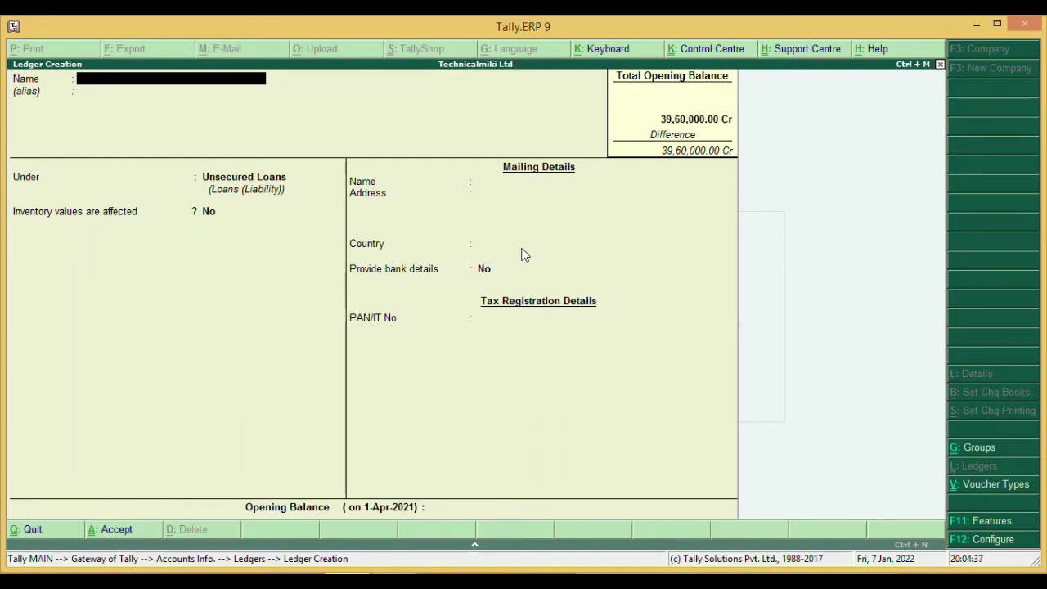
- Create HSBC (O/D) under Bank OD A/c, skipping bank details, with a 50,000 Cr opening balance
text(HSBC (O/D))
key(Return)
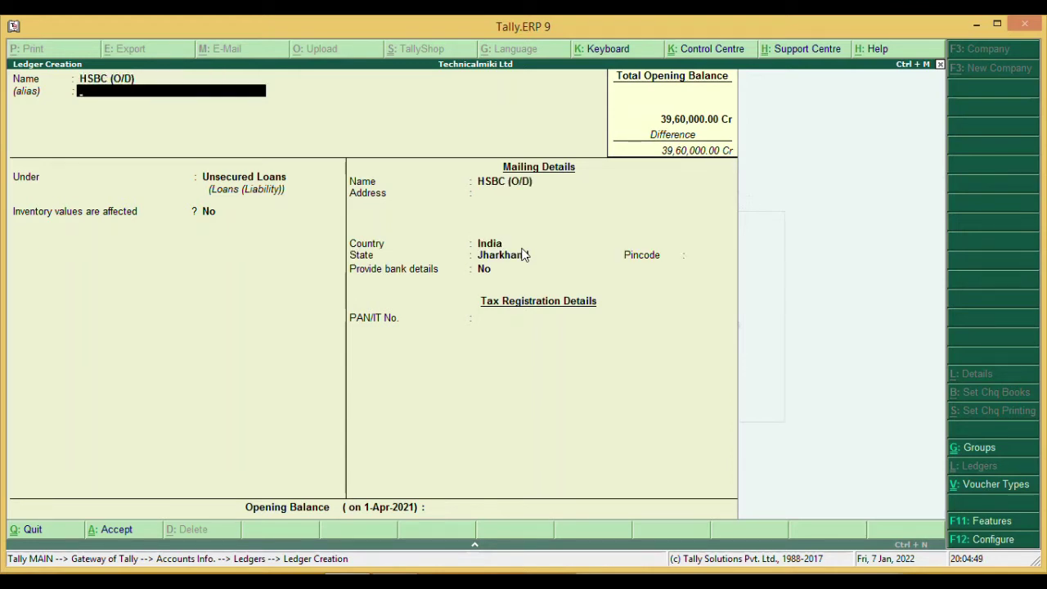
key(Return)
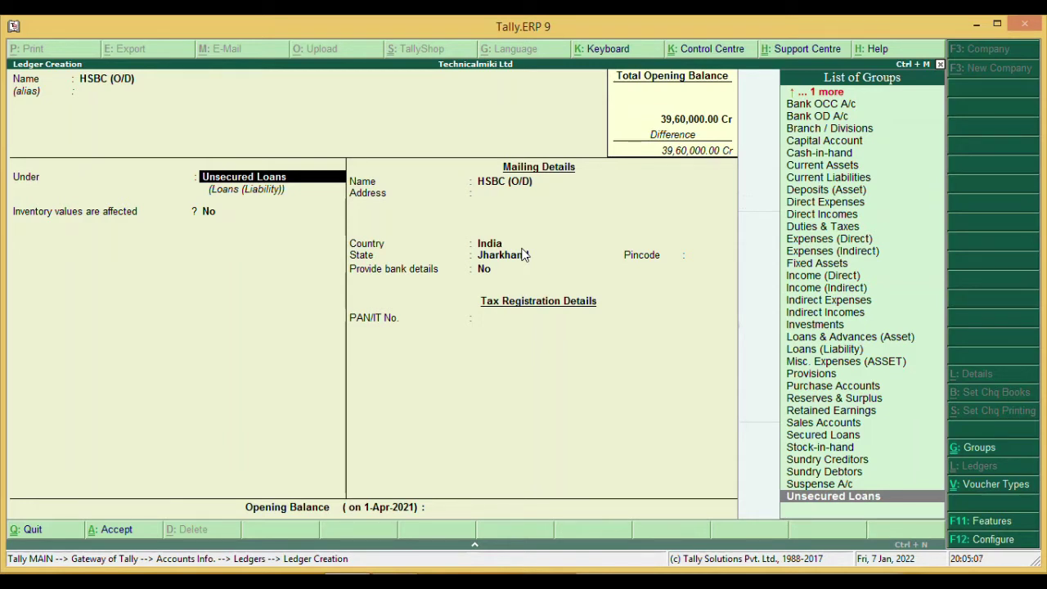
key(Up)
key(Up)
key(Up)
key(Up)
key(Up)
key(Up)
key(Up)
key(Up)
key(Up)
key(Up)
key(Up)
key(Up)
key(Up)
key(Up)
key(Up)
key(Up)
key(Up)
key(Up)
key(Up)
key(Up)
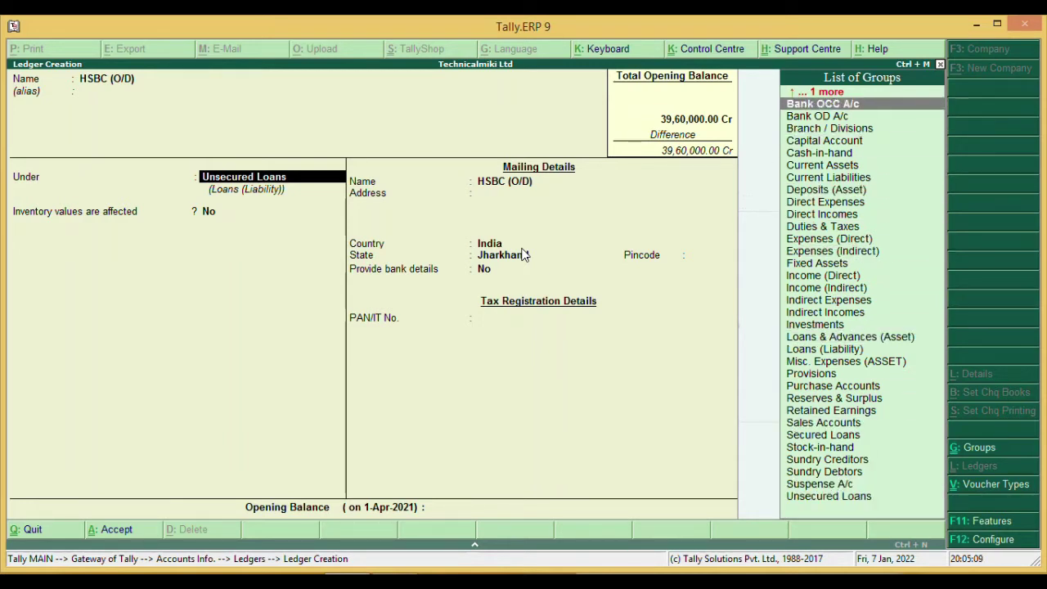
key(Down)
key(Return)
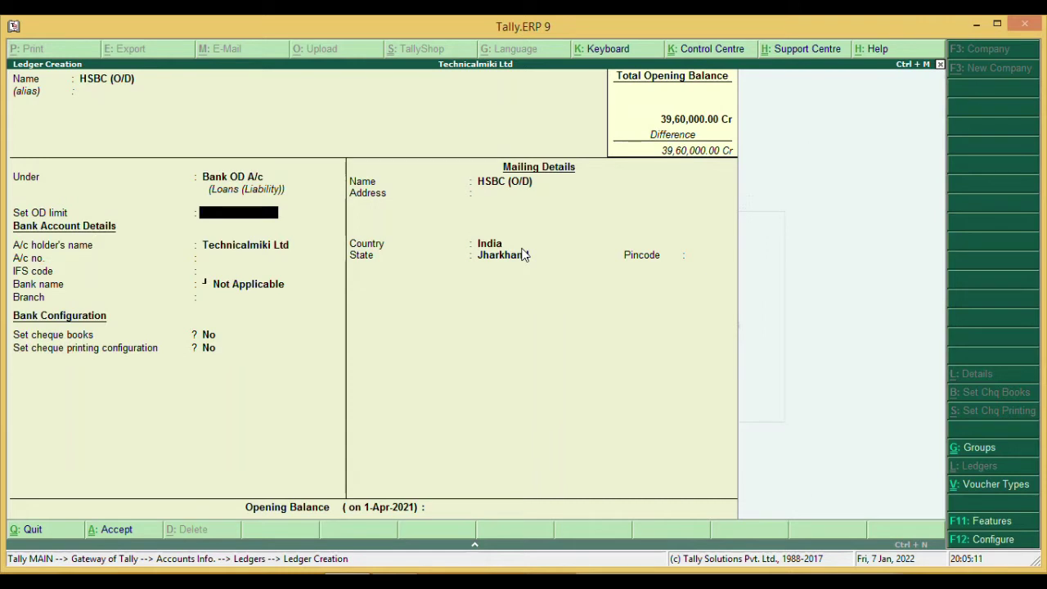
key(Return)
key(Return)
key(Return)
key(Return)
key(Return)
key(Return)
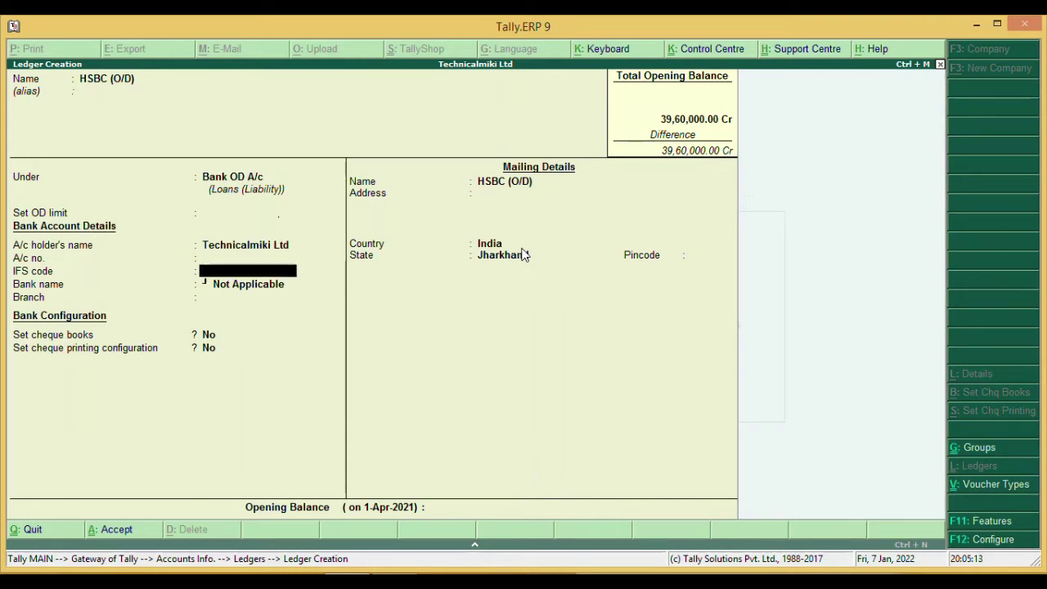
key(Return)
key(Return)
key(Return)
key(Return)
key(Return)
key(Return)
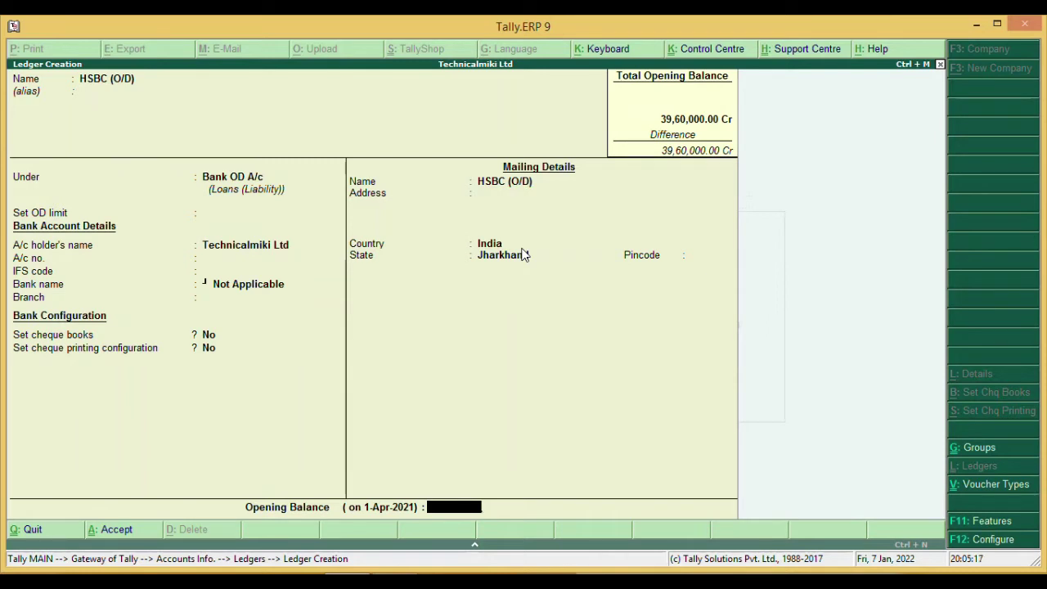
text(50000)
key(Return)
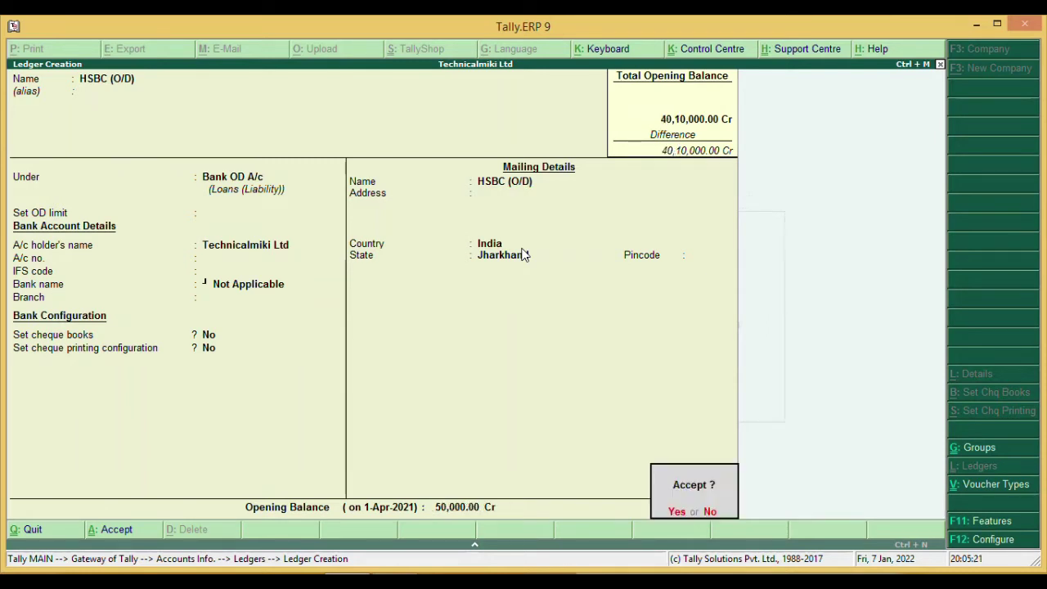
key(Return)
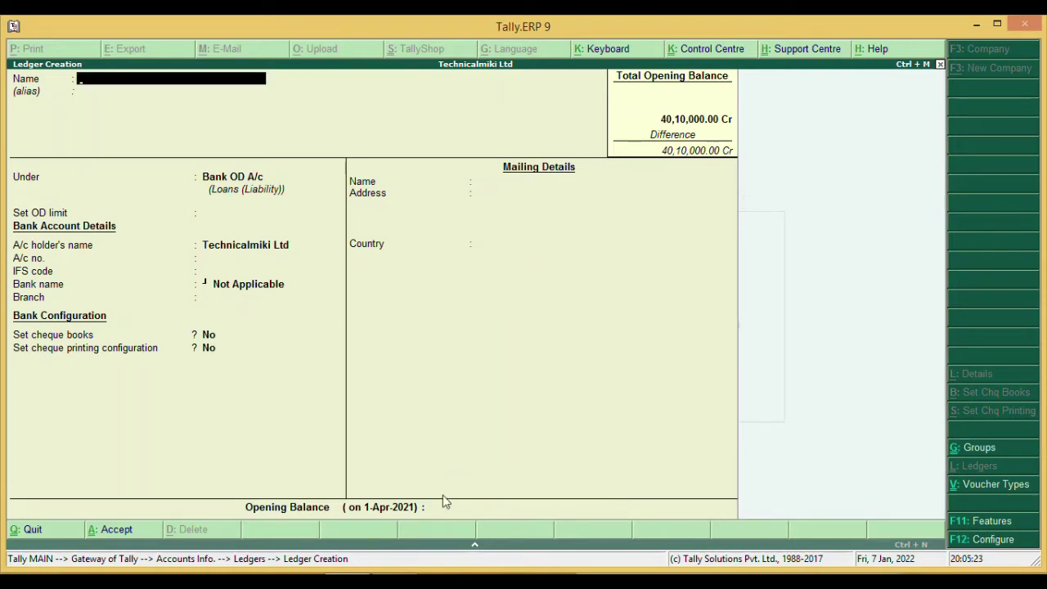
- Add ledger BHOLA TRADERS under Sundry Creditors and enter a 32,000 Cr opening balance
key(alt+Tab)
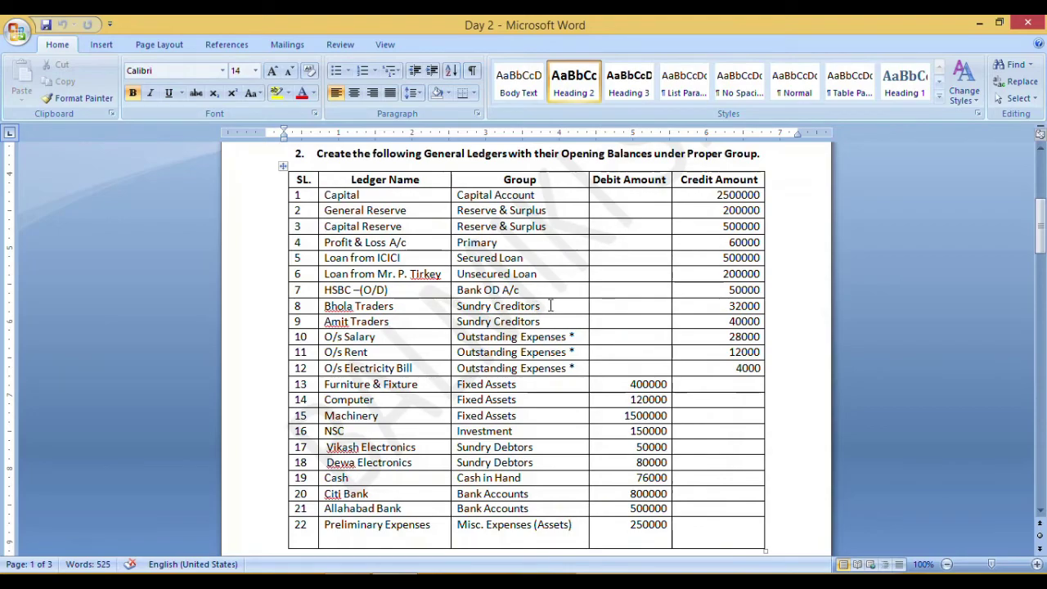
key(alt+Tab)
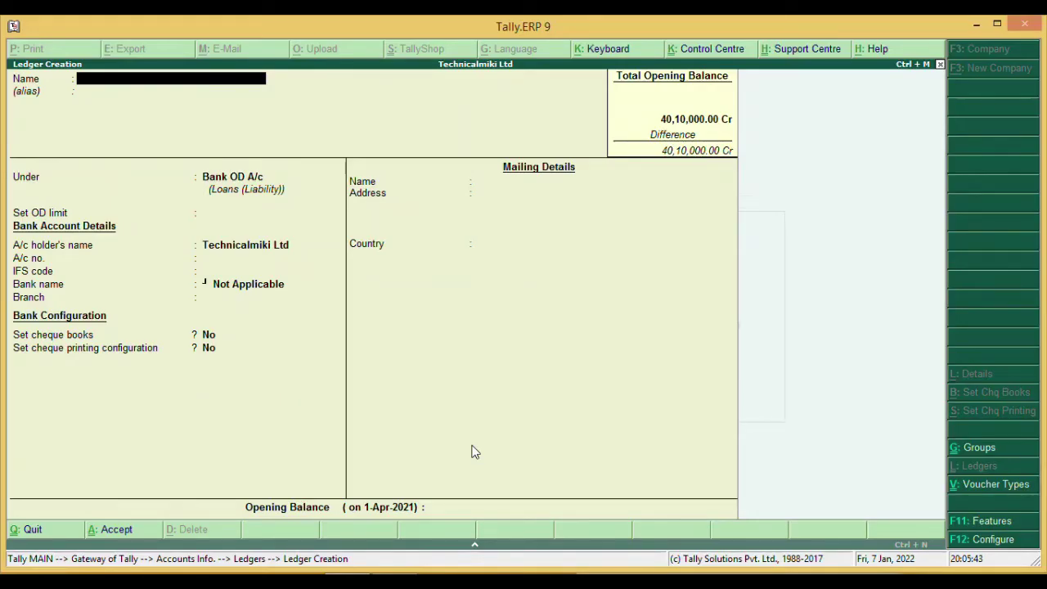
text(BHOLA TRADERS)
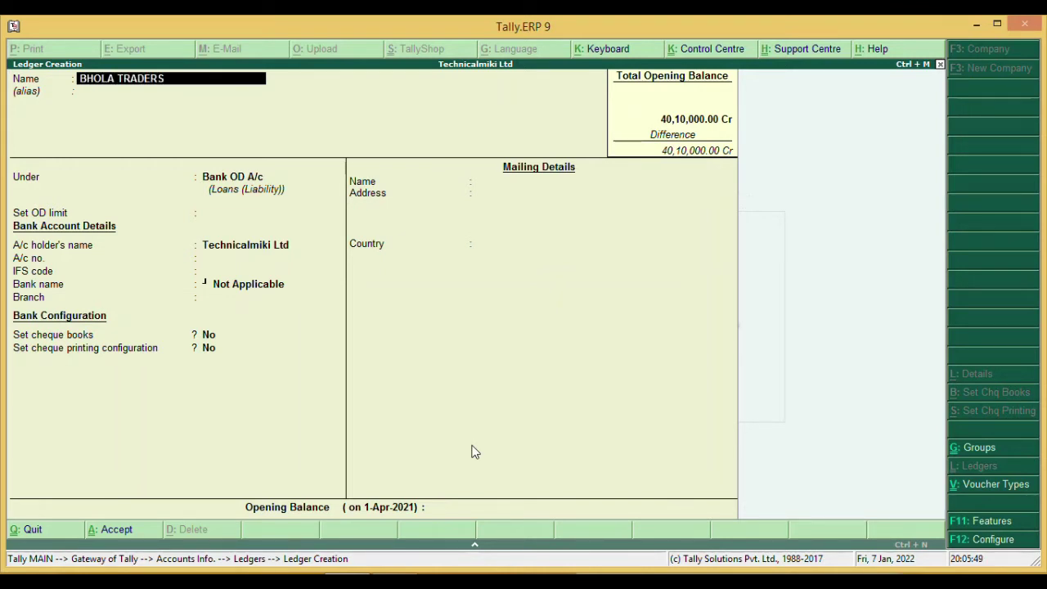
key(Return)
key(Return)
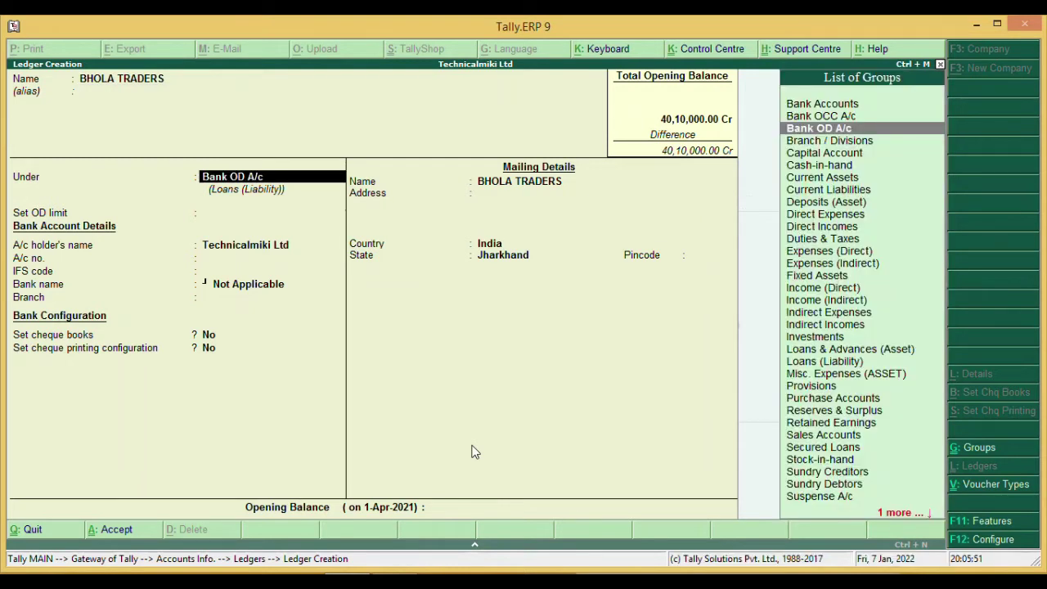
text(S)
key(Down)
key(Down)
key(Down)
key(Down)
key(Return)
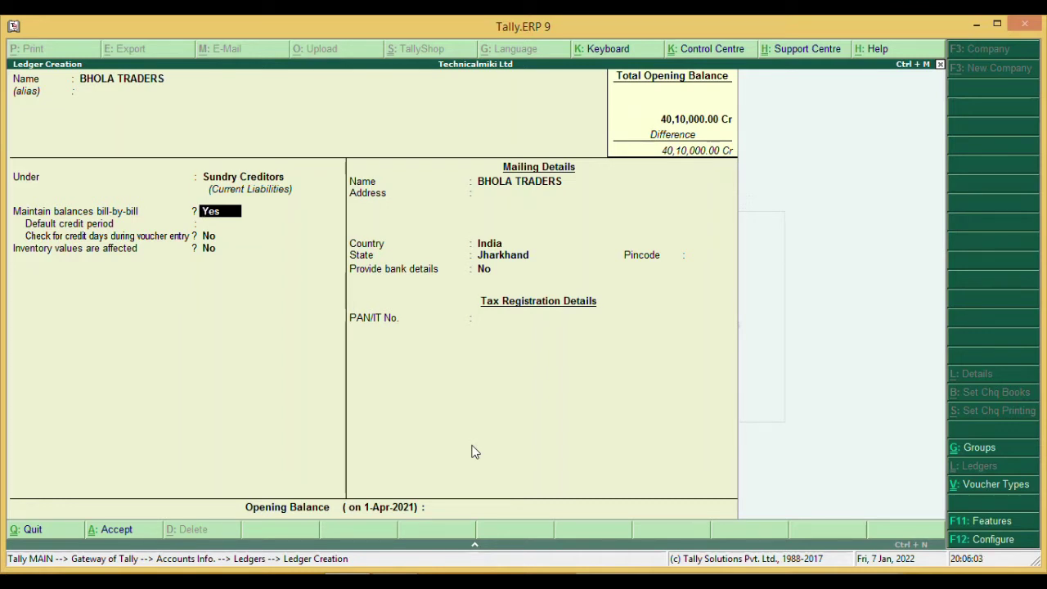
key(Return)
key(Return)
key(Return)
key(Return)
key(Return)
key(Return)
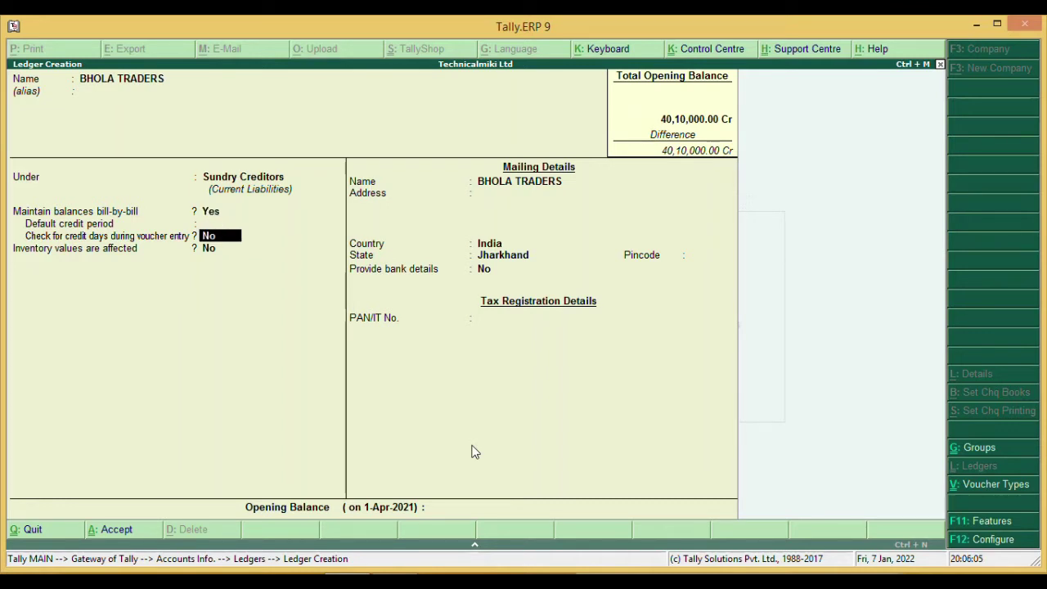
key(Return)
key(Return)
key(Return)
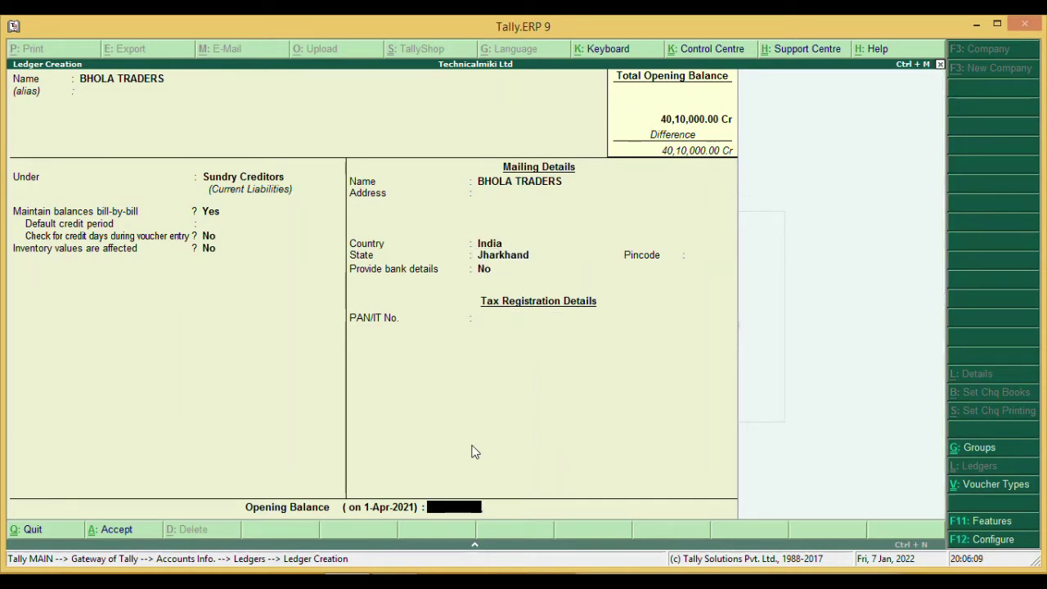
text(32000)
key(Return)
key(Return)
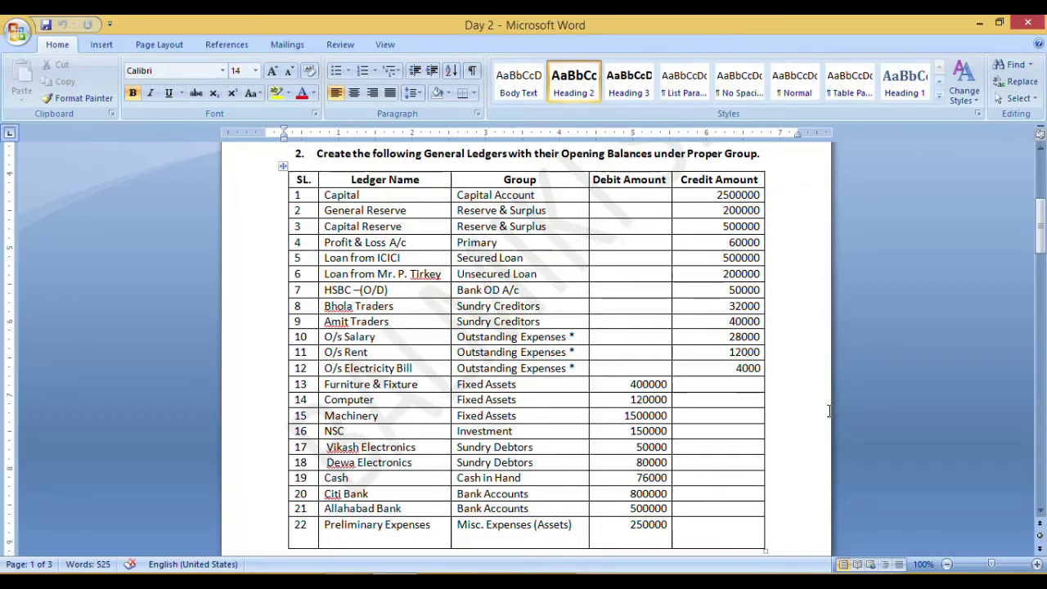
- Scroll Word to the Day 2 creditors' bill break-up tables, then minimise Word
drag(1044, 233, 1043, 298)
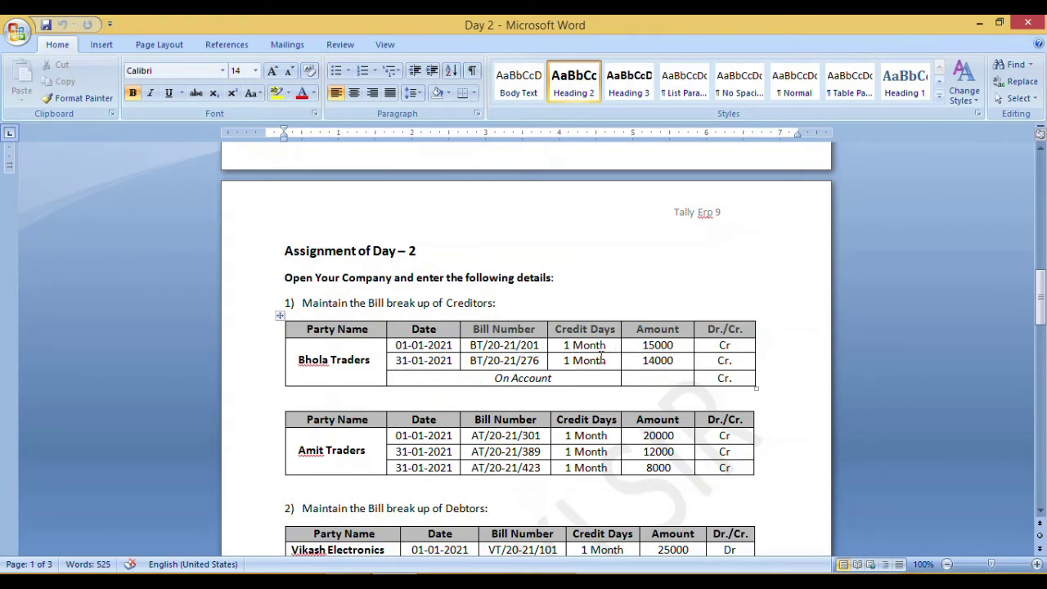
click(414, 571)
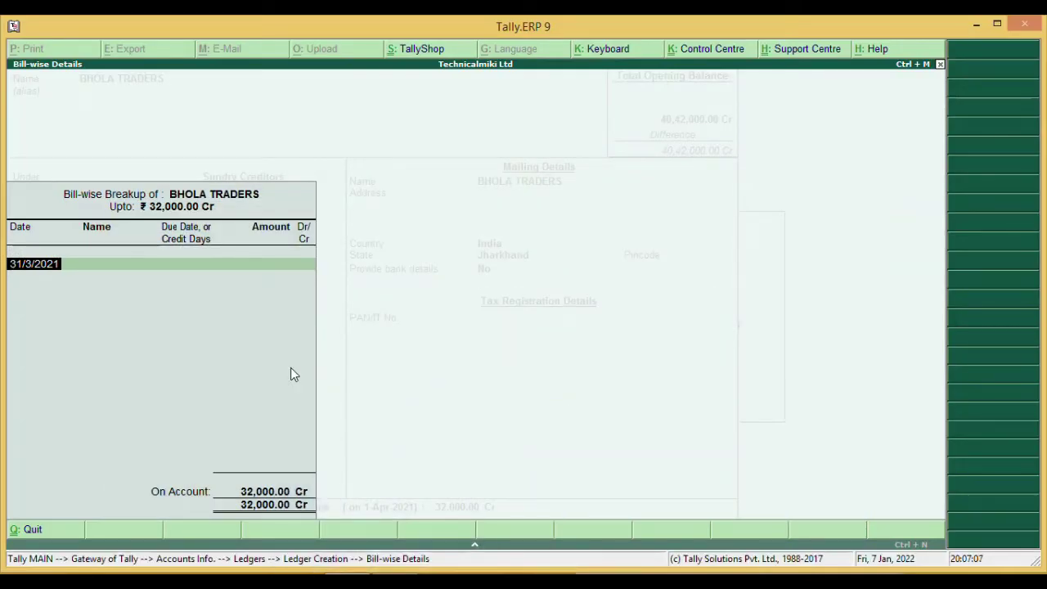
- Enter bill BT/20-21/201 dated 1/1/2021 with 1 month credit for 15,000 Cr
text(01-01-2021)
key(Return)
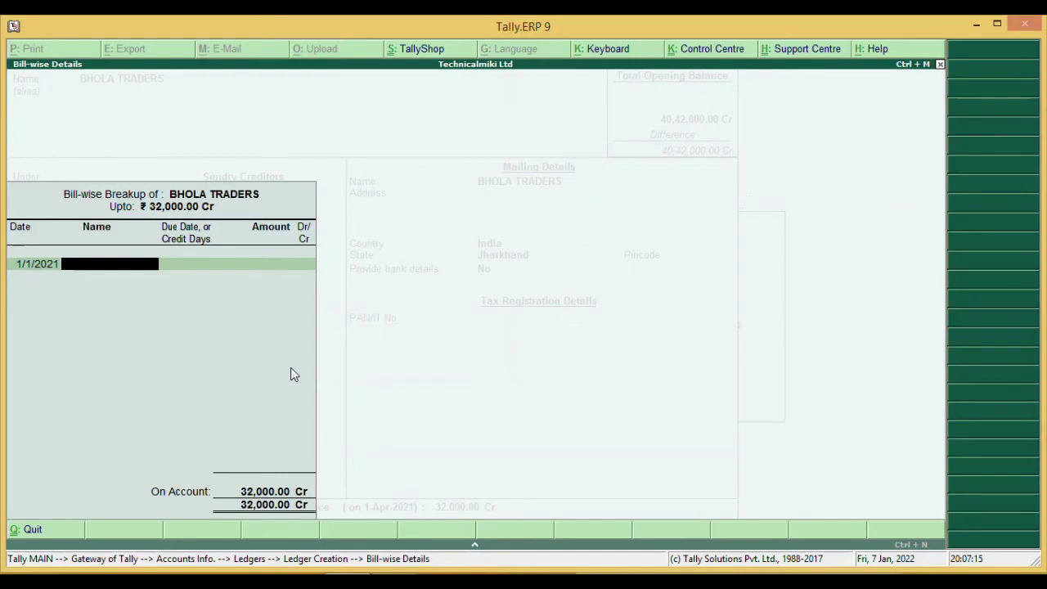
key(alt+Tab)
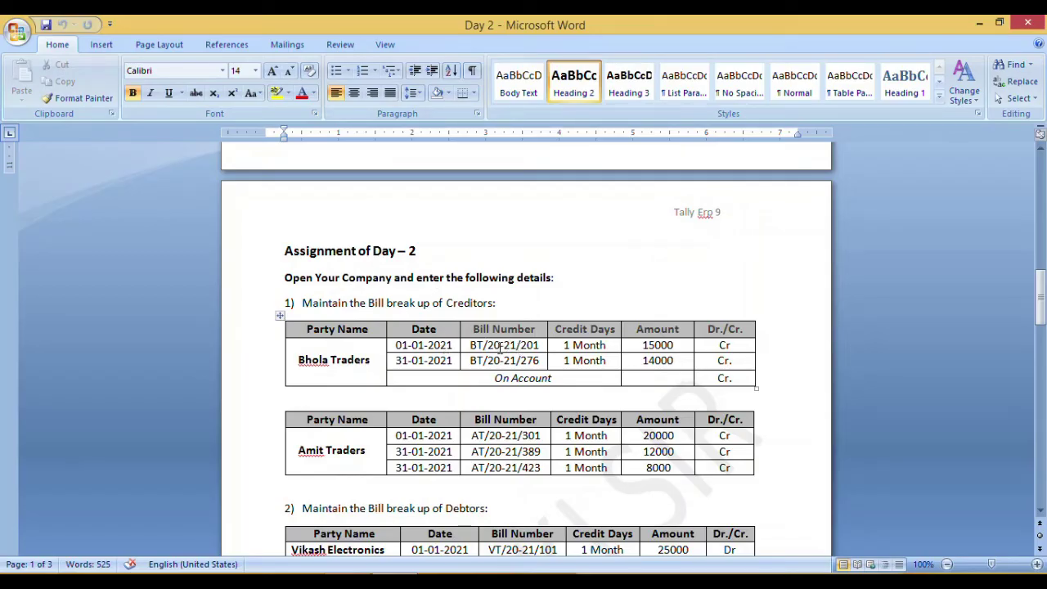
key(alt+Tab)
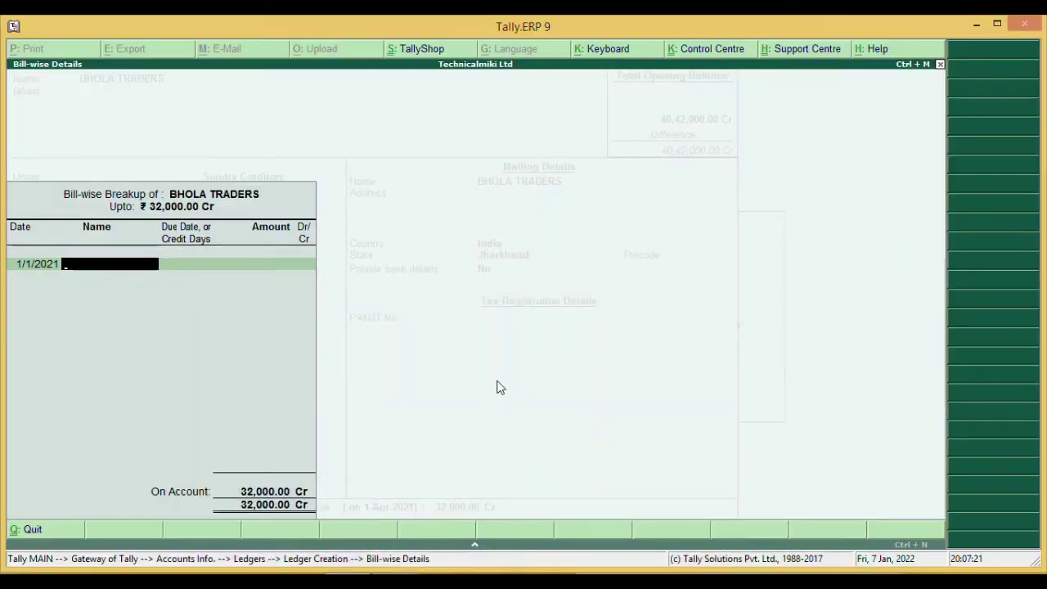
text(BT/20-21/201)
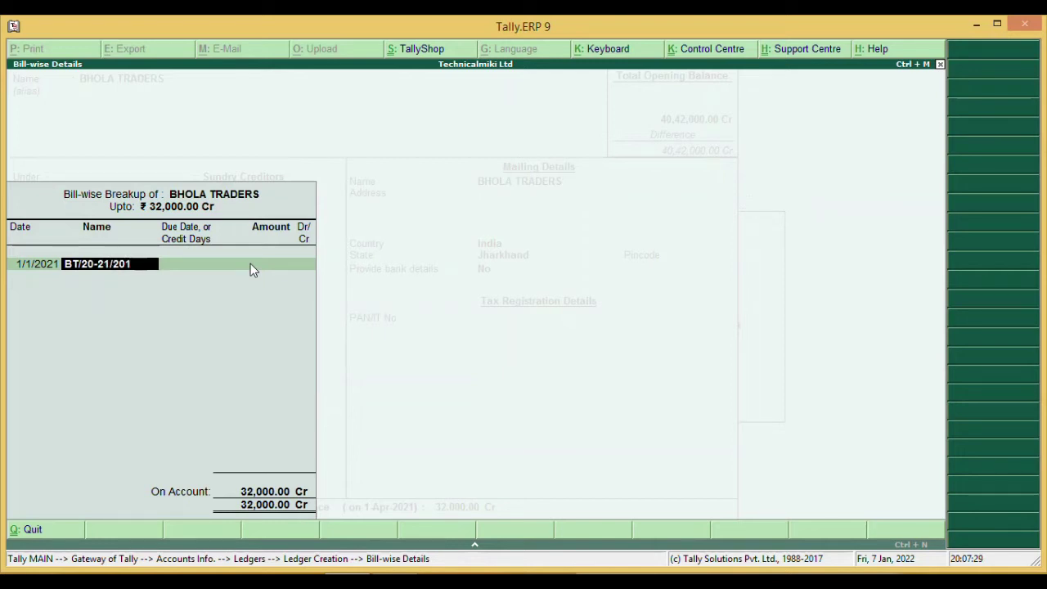
key(Return)
text(1 MONTH)
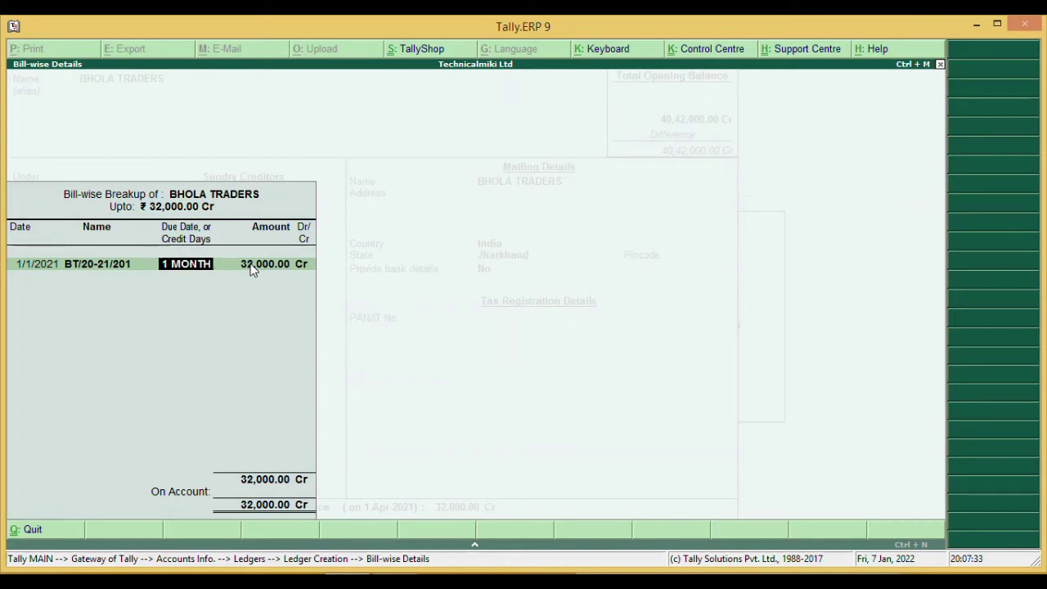
key(Return)
text(15,000)
key(Return)
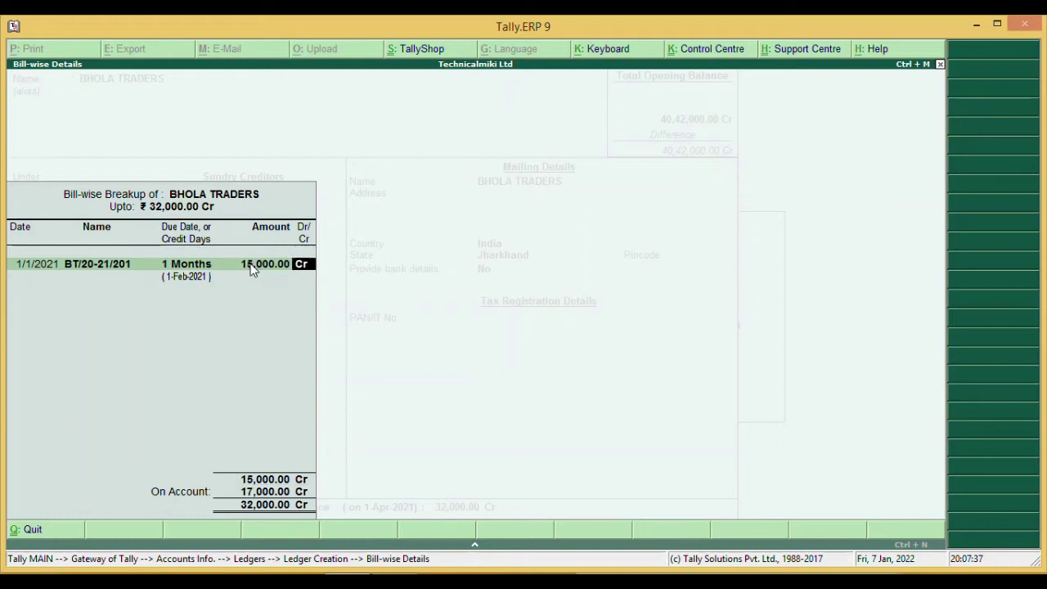
key(Return)
- Enter bill BT/20-21/276 dated 31/1/2021 with 1 month credit for 14,000 Cr
text(31-01-2021)
key(Return)
text(BT/2)
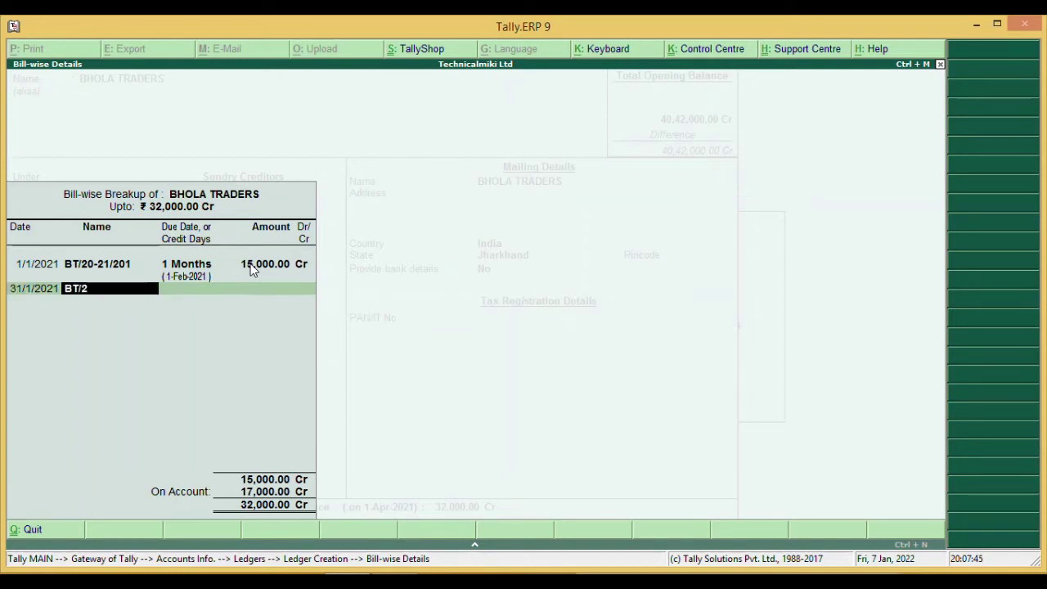
text(0-21/276)
key(Return)
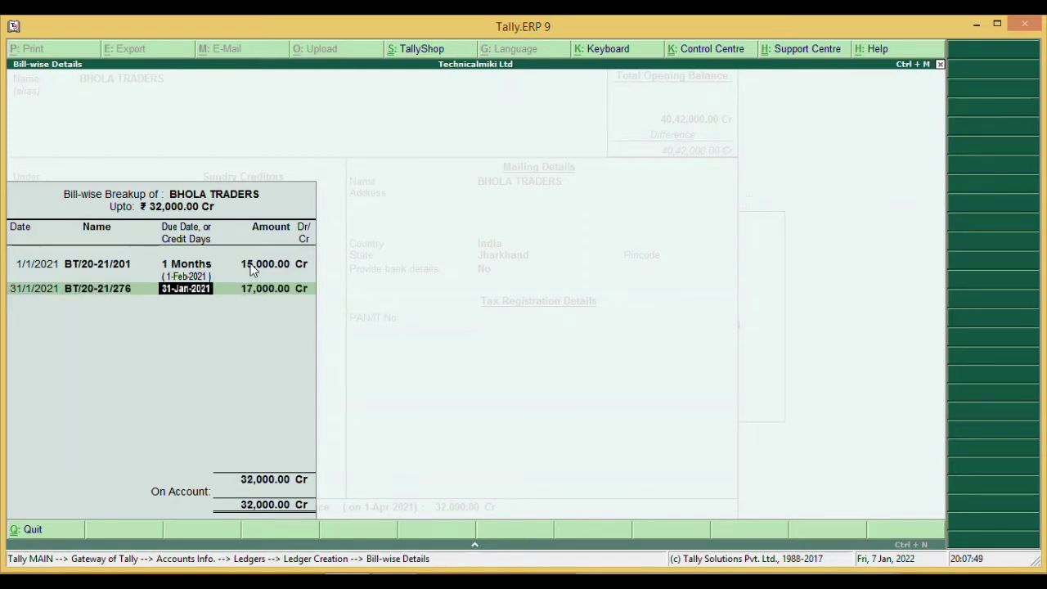
text(1 MONTH)
key(Return)
text(14,000)
key(Return)
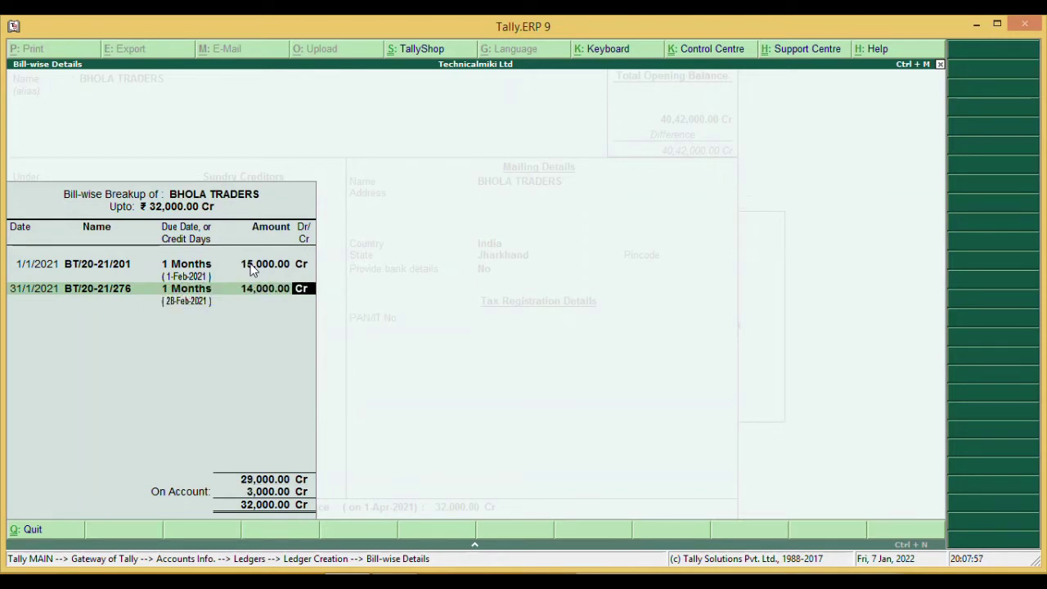
key(Return)
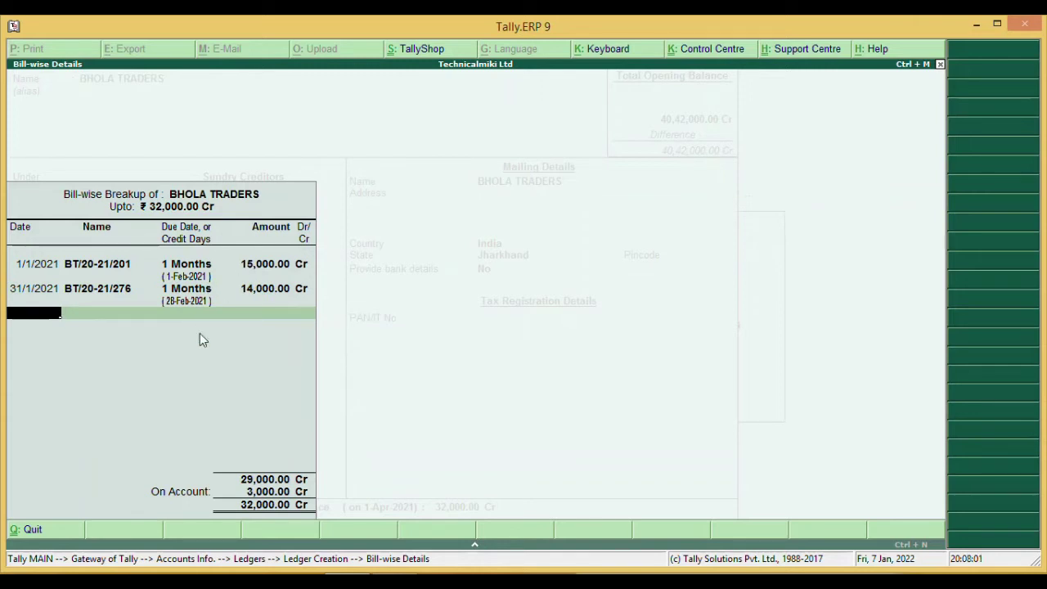
- Check the 3,000 on-account remainder against the assignment, then save the BHOLA TRADERS ledger
key(alt+Tab)
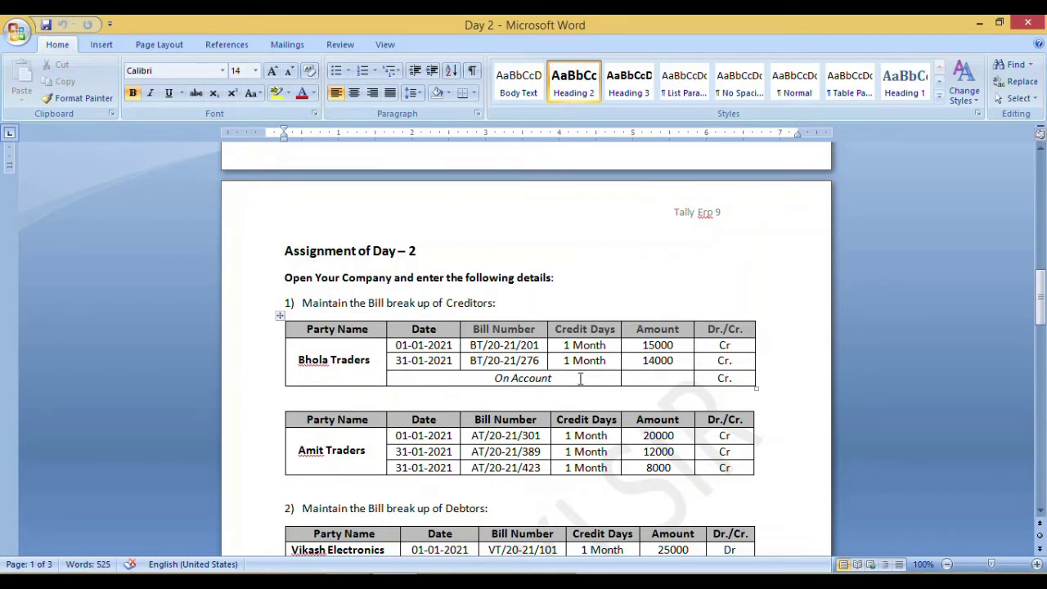
click(639, 378)
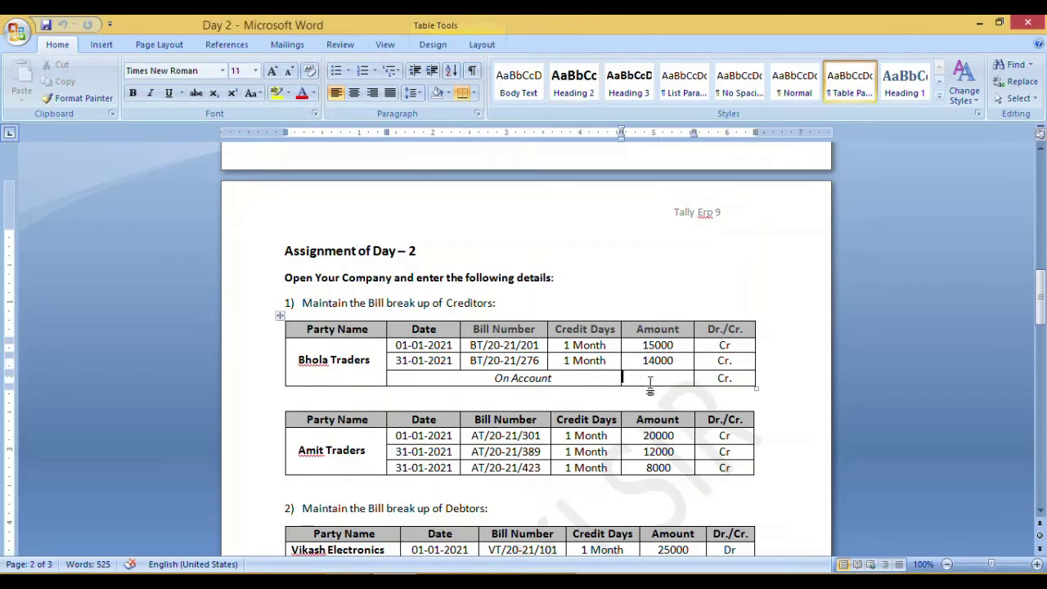
key(alt+Tab)
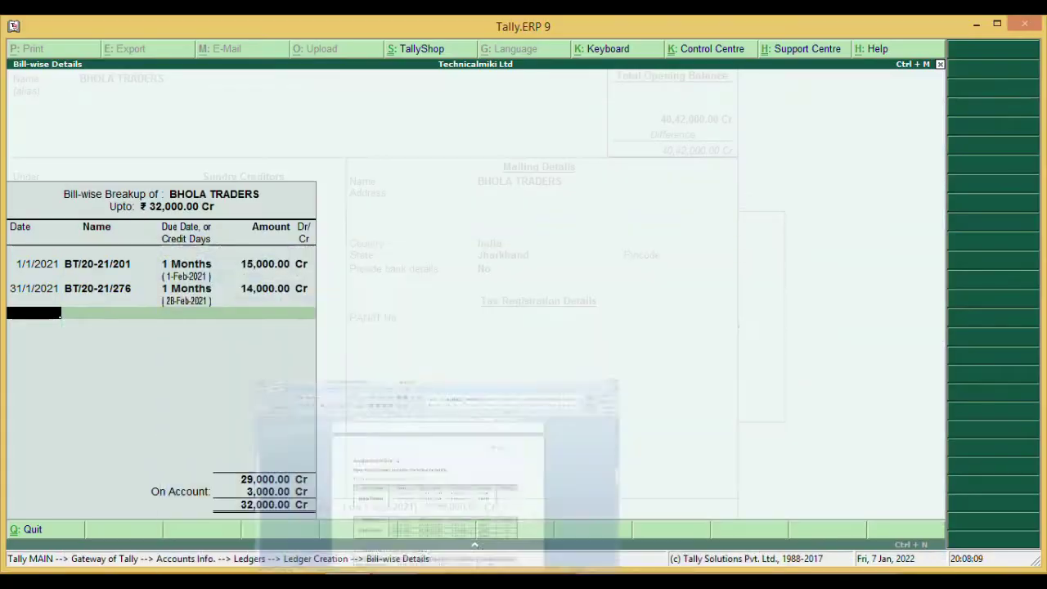
key(Return)
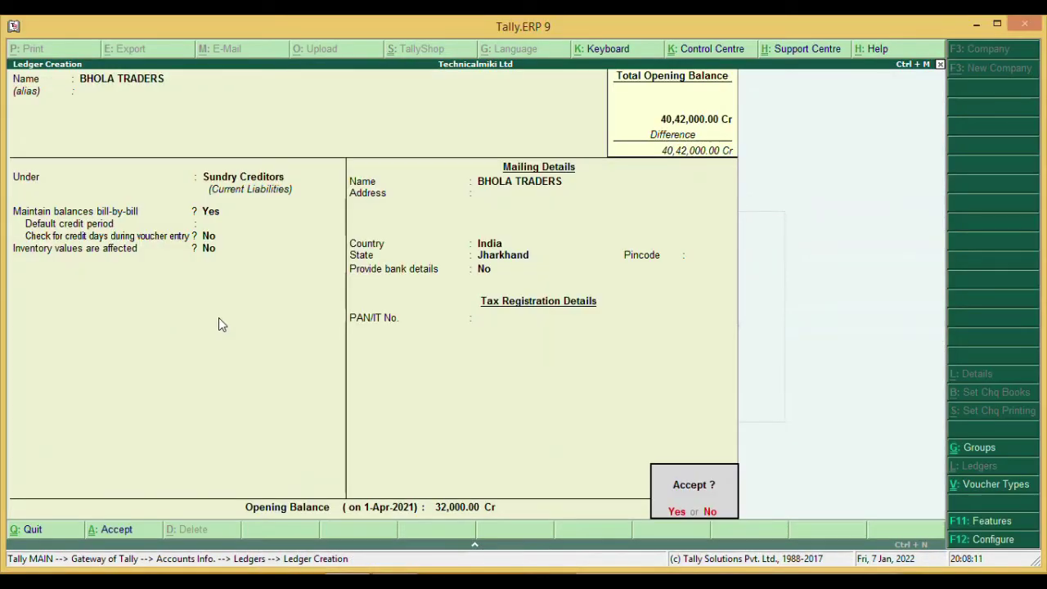
key(Return)
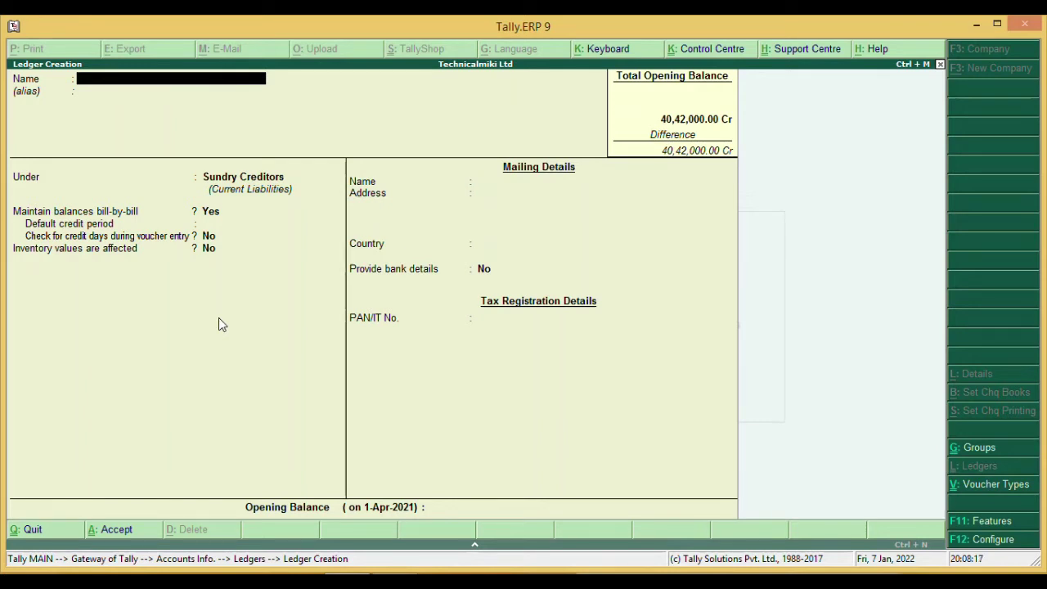
- Create ledger AMIT TRADERS under Sundry Creditors, Jharkhand, with 40,000 Cr opening balance
text(AMIT TRADERS)
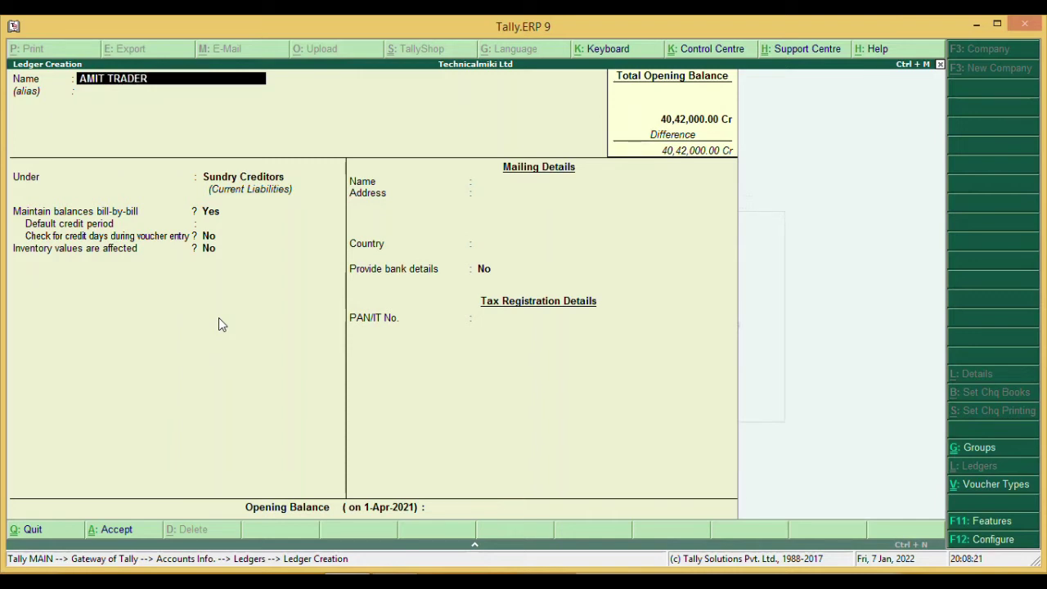
key(Return)
key(Return)
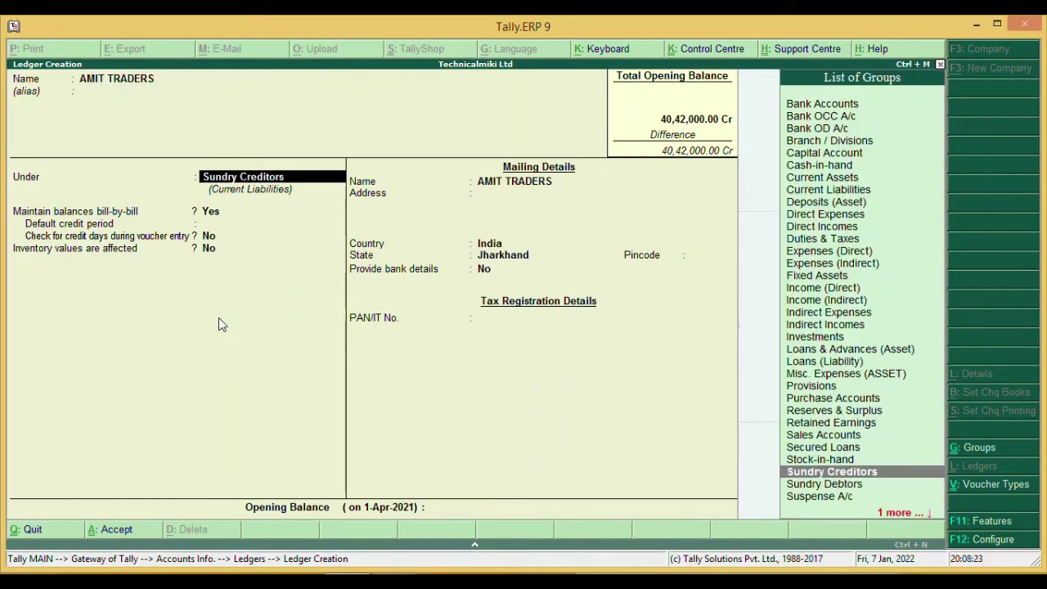
key(Return)
key(Return)
key(Return)
key(Return)
key(Return)
key(Return)
key(Return)
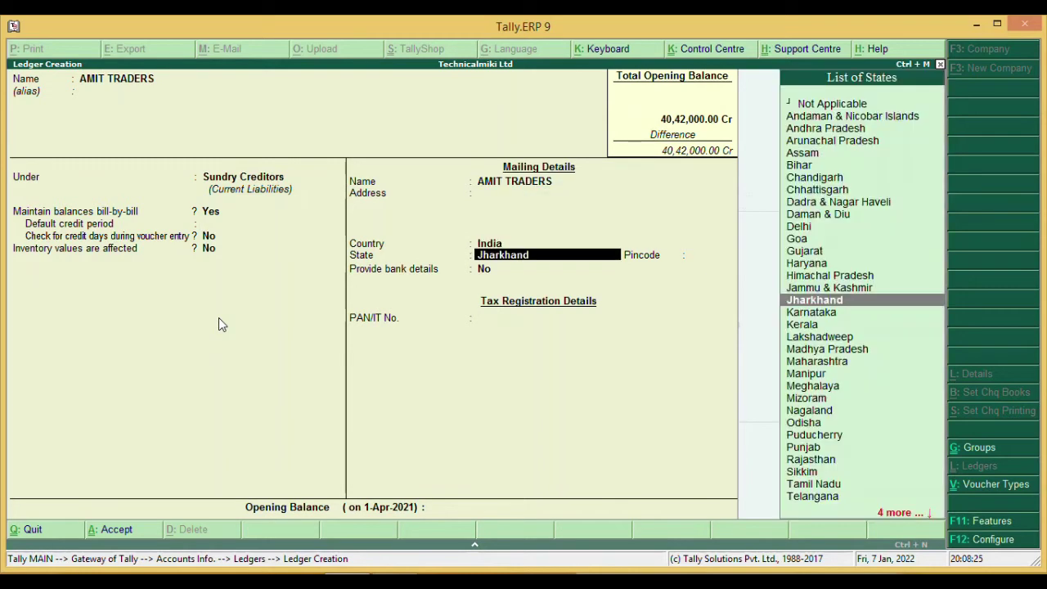
key(Return)
key(Return)
key(Return)
key(Return)
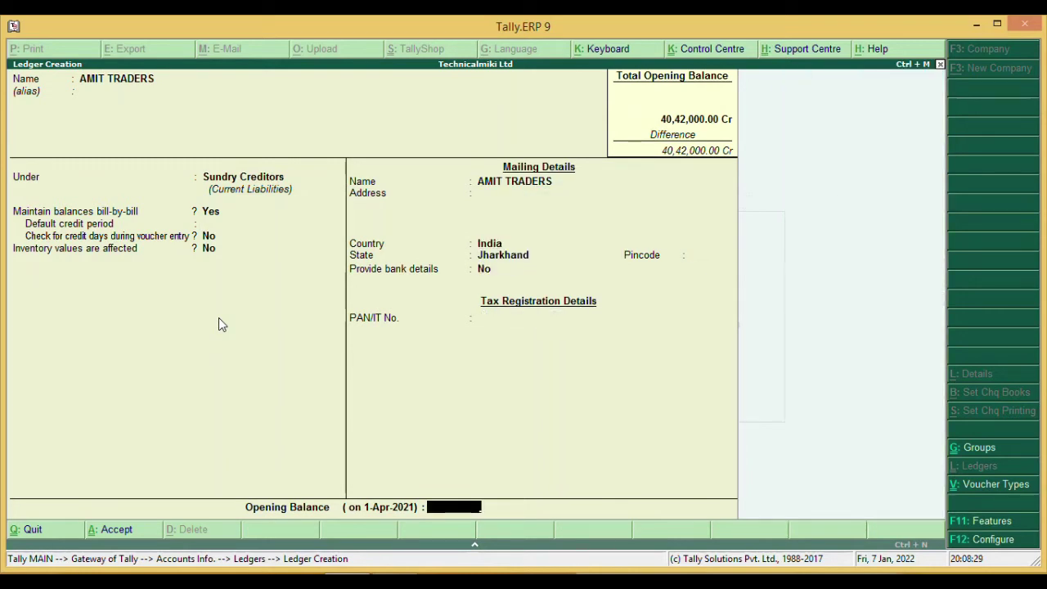
text(40000)
key(Return)
key(Return)
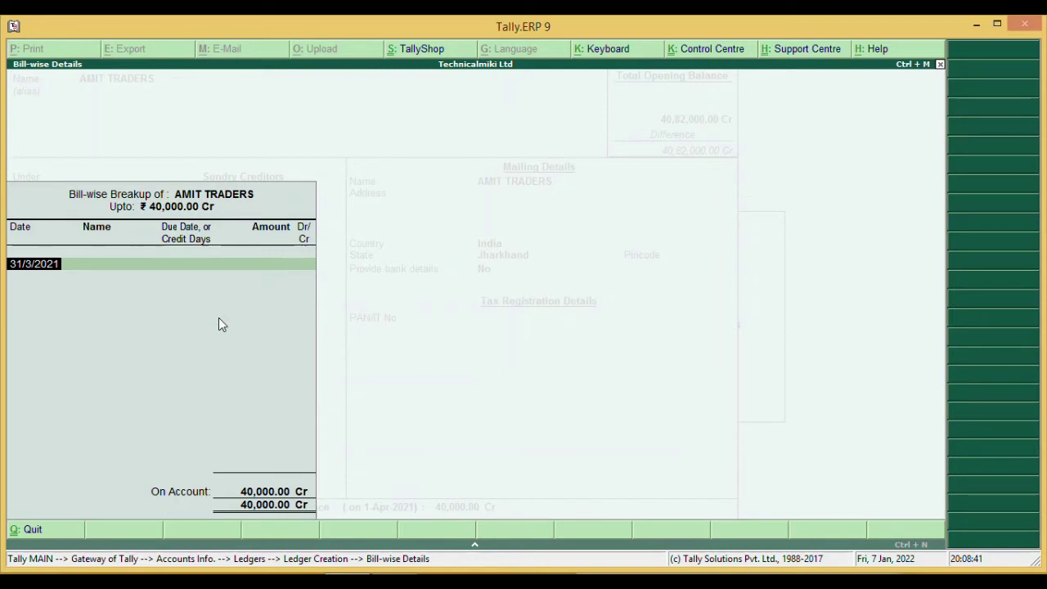
- Enter bill BHT/20-21/301 dated 1/1/2021 with 1 month credit for 20,000 Cr
text(01-01-2021)
key(Return)
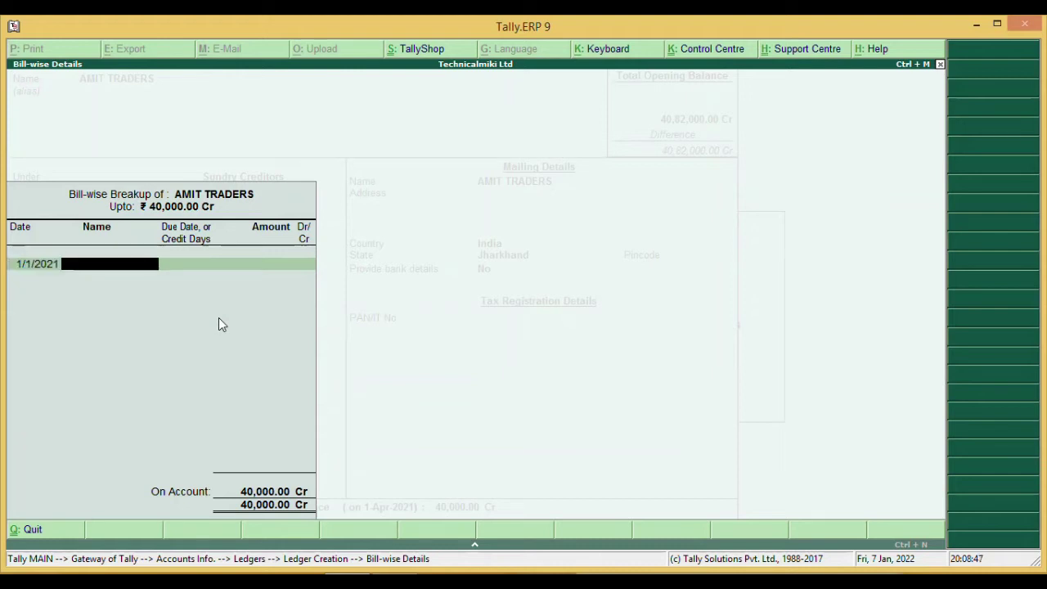
text(BHT/20-21/301)
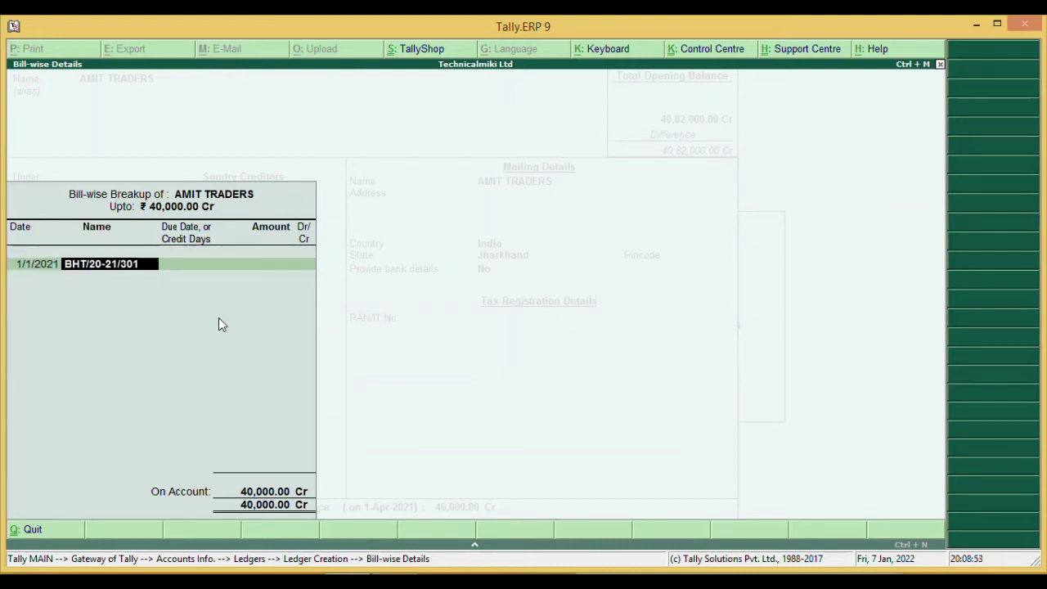
key(Return)
text(1 MONTH)
key(Return)
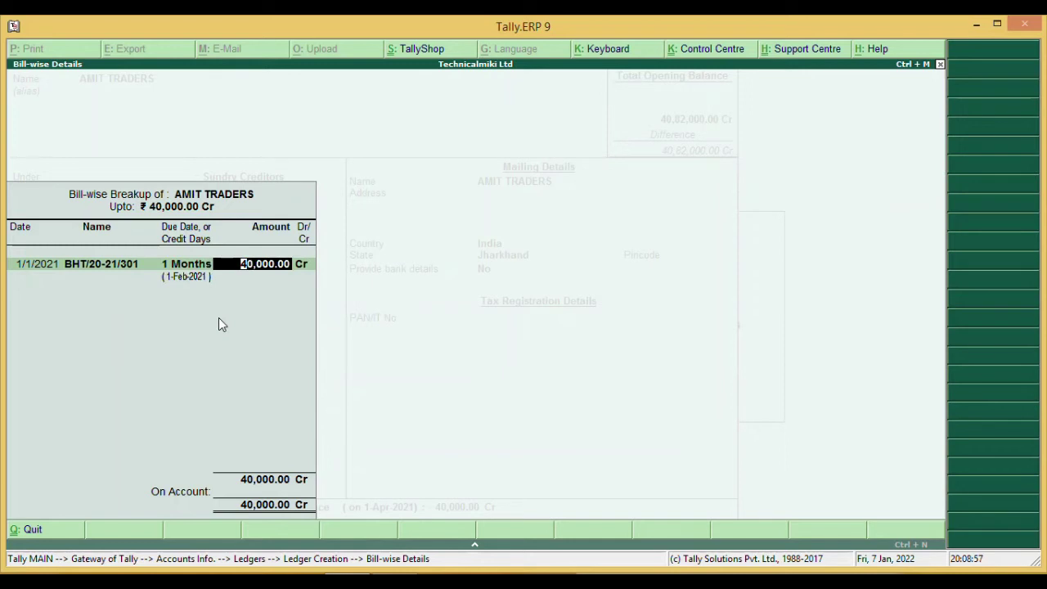
text(20000)
key(Return)
key(Return)
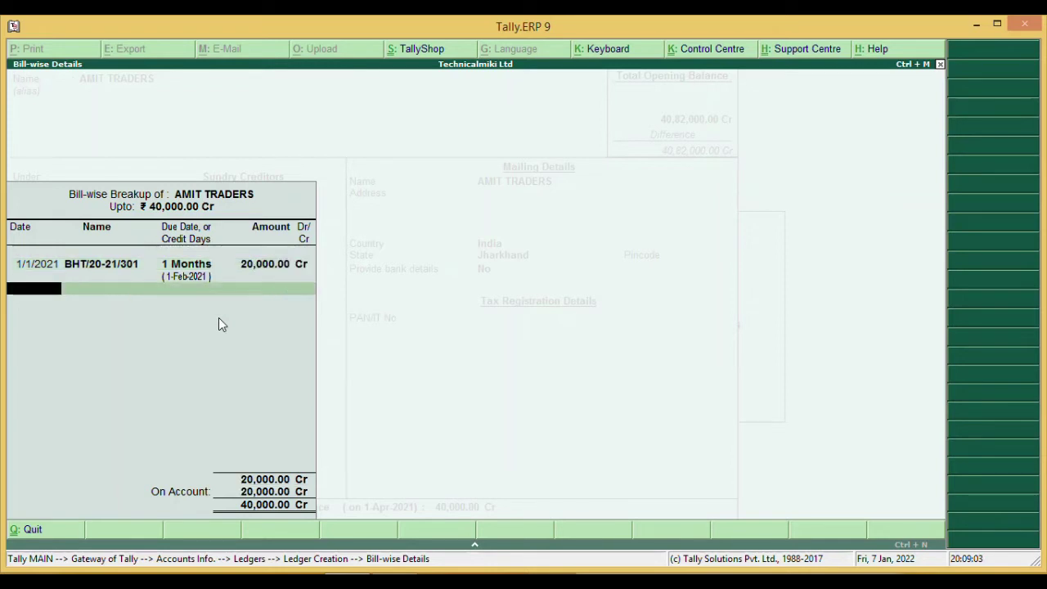
- Enter bill BHT/20-21/389 dated 31/1/2021 with 1 month credit for 12,000 Cr
text(31-01-2021)
key(Return)
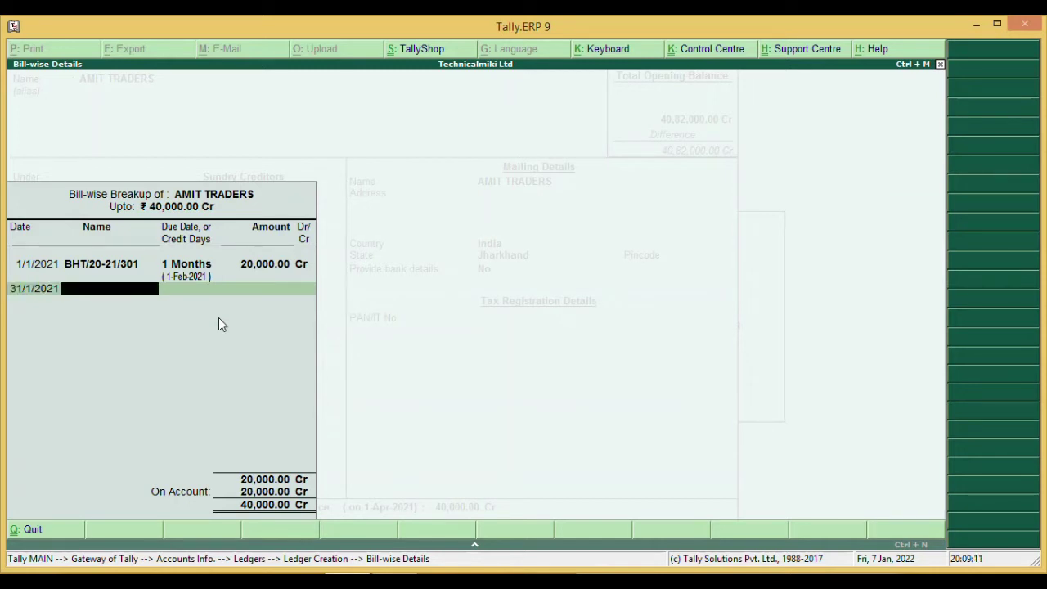
text(BHT/20-21/389)
key(Return)
text(1 MONTH)
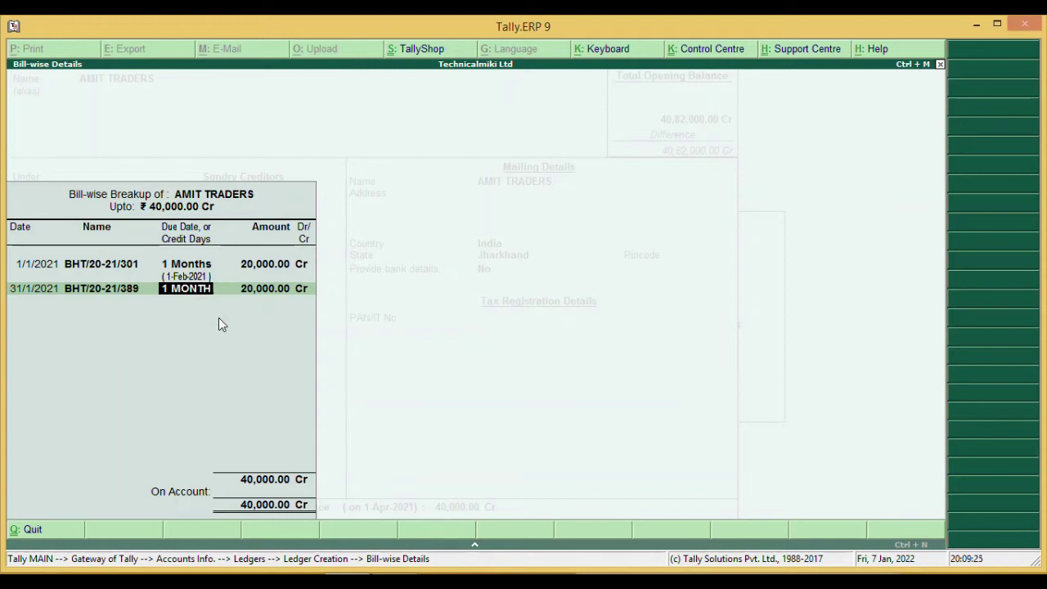
key(Return)
text(12000)
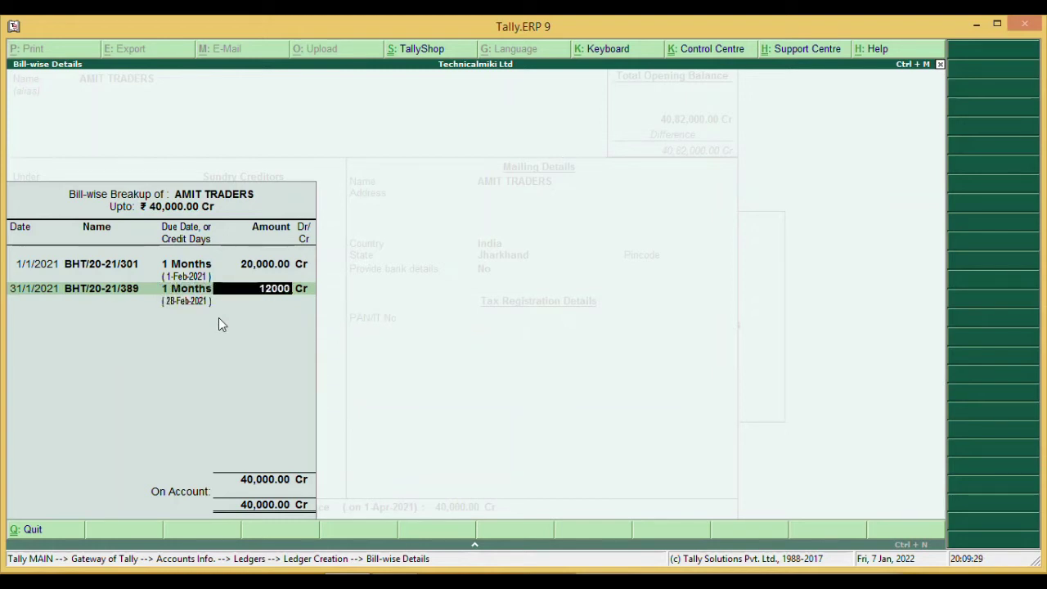
key(Return)
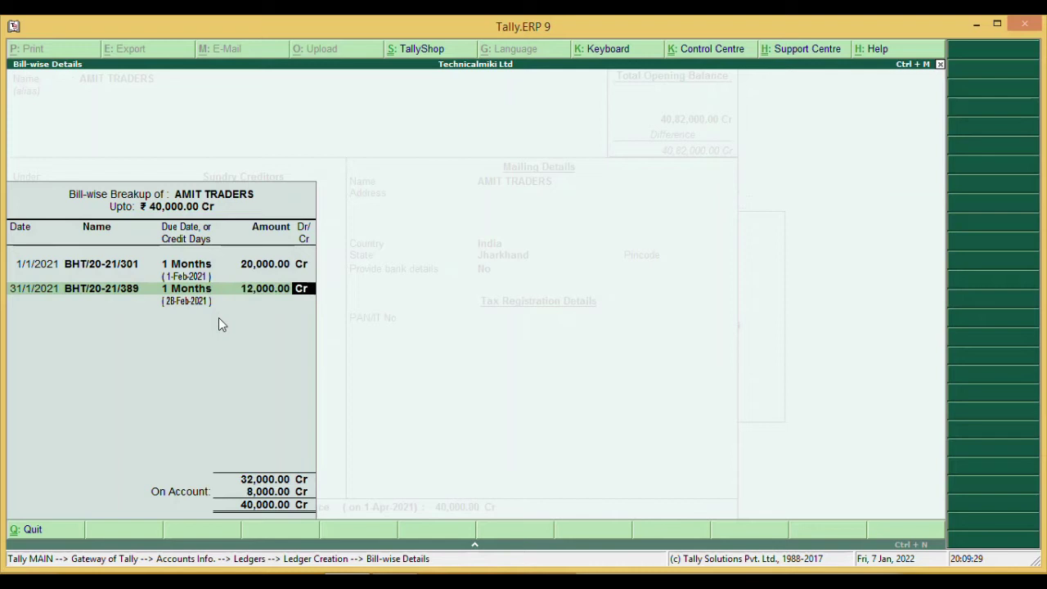
key(Return)
- Add bill BHT/20-21/423 dated 31/1/2021 with 1 month credit, save, and name the next ledger O/S SALARY
text(31-01-2021)
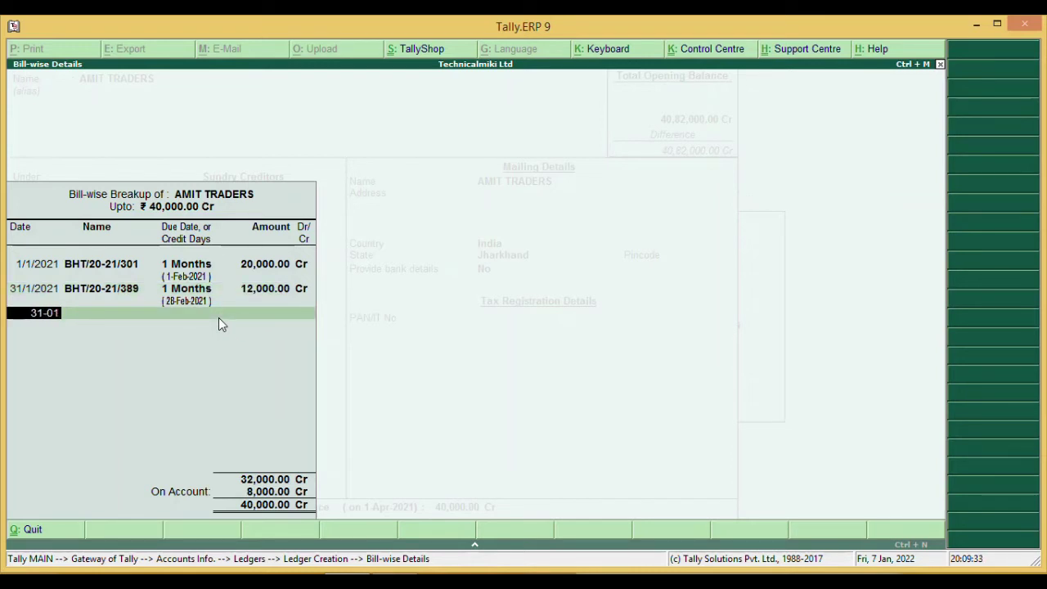
key(Return)
text(BHT/20-21/423)
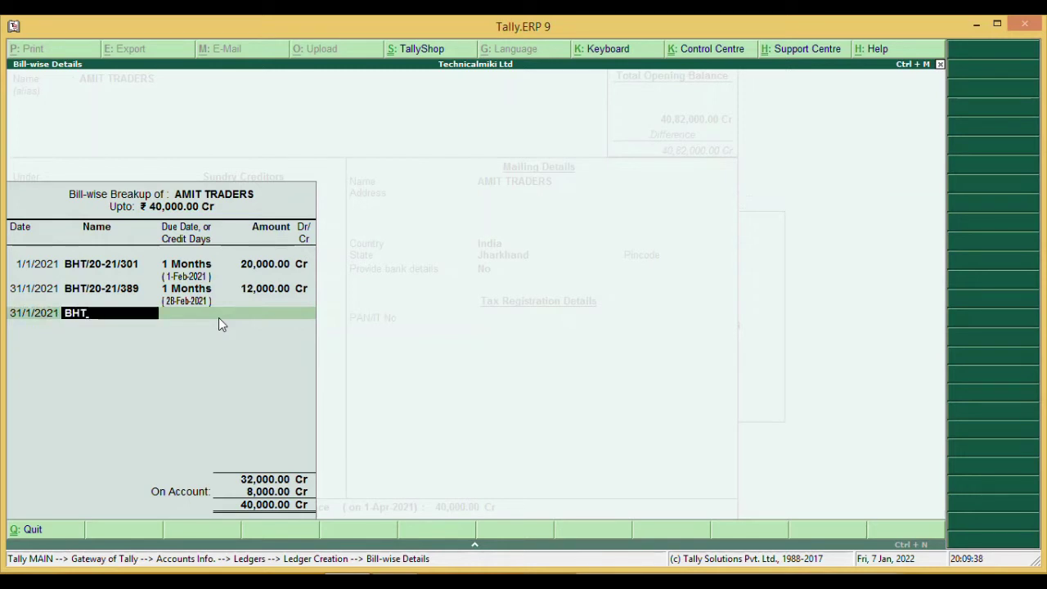
key(Return)
text(1 month)
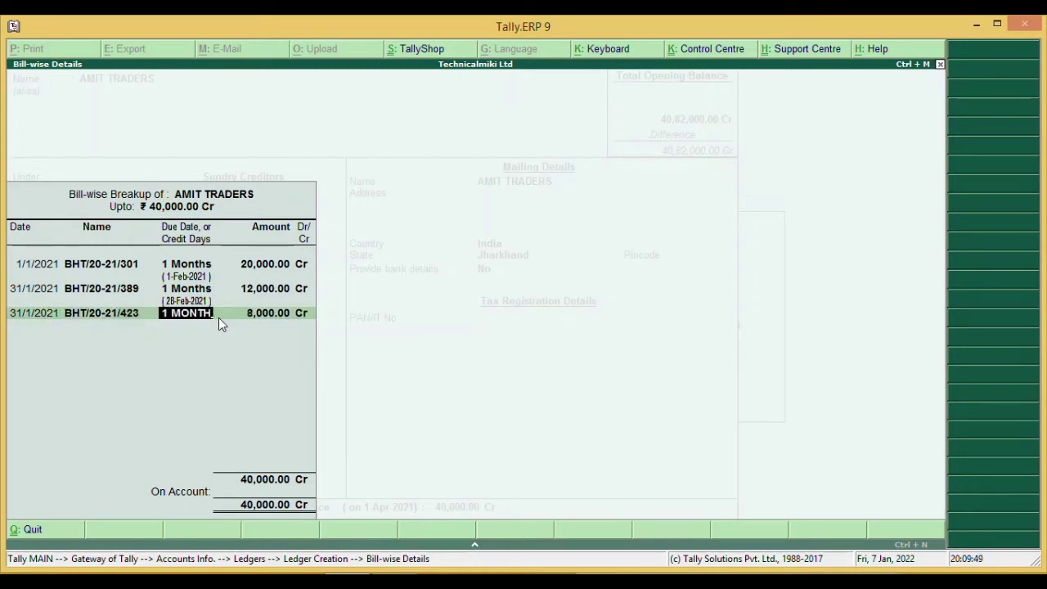
key(Return)
key(Return)
key(Return)
key(Return)
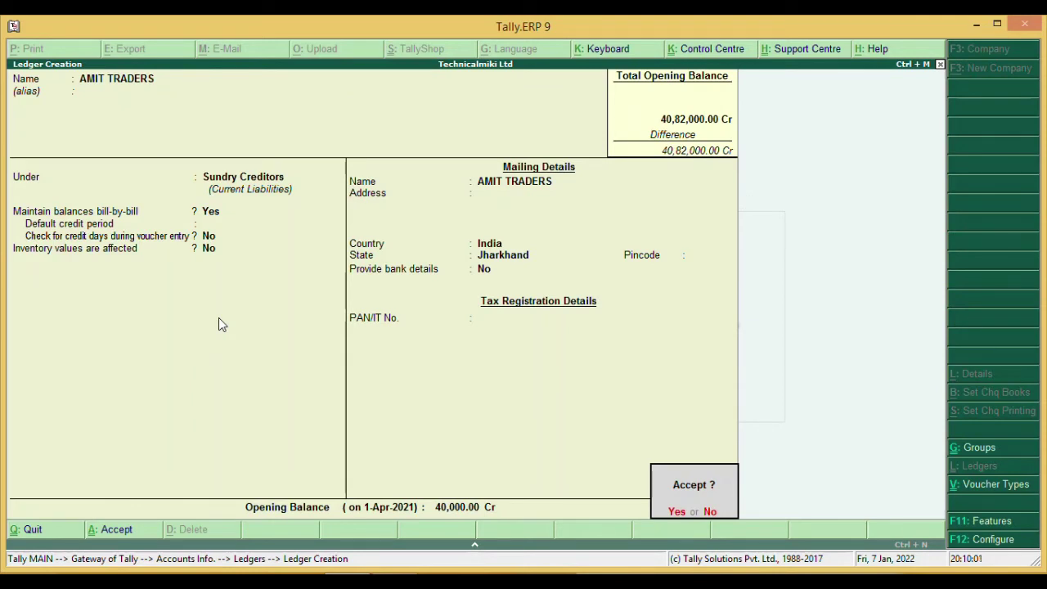
key(Return)
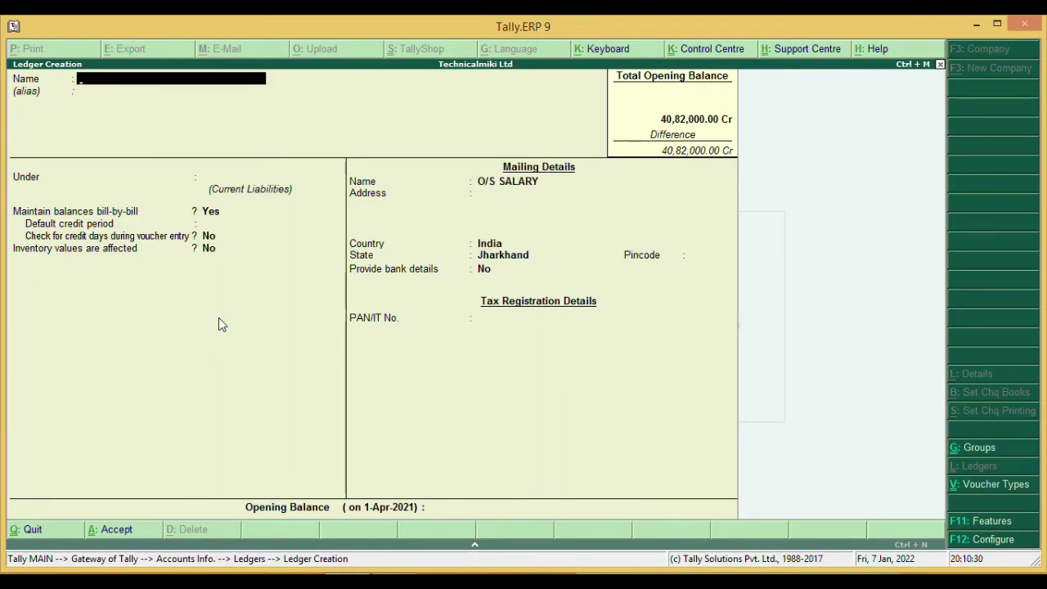
text(O/S SALARY)
key(alt+Tab)
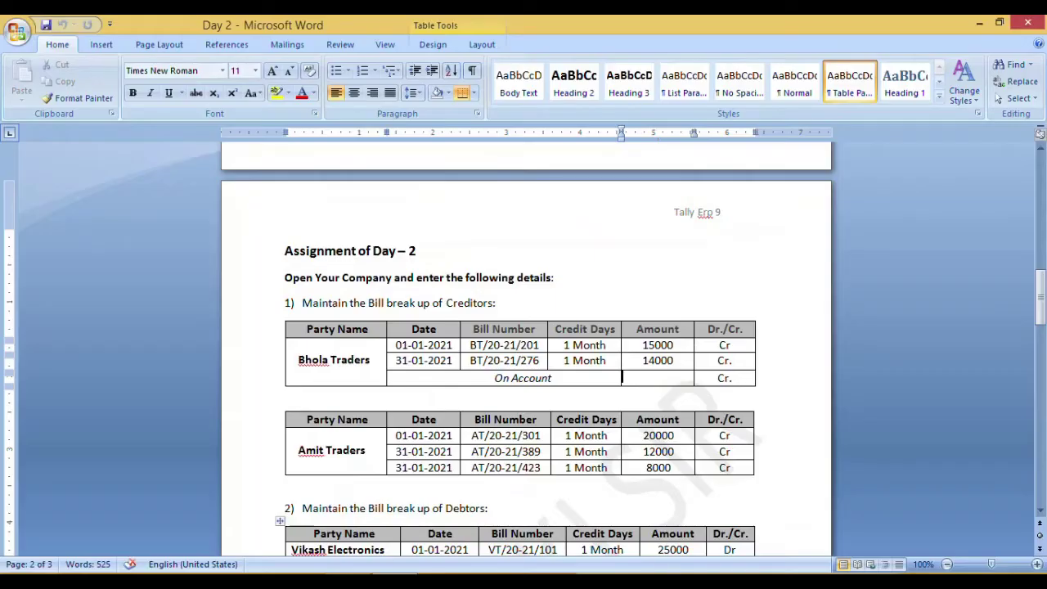
- Scroll the Word ledger list to confirm O/s Salary belongs under Outstanding Expenses, then return to Tally
drag(1042, 322, 1041, 238)
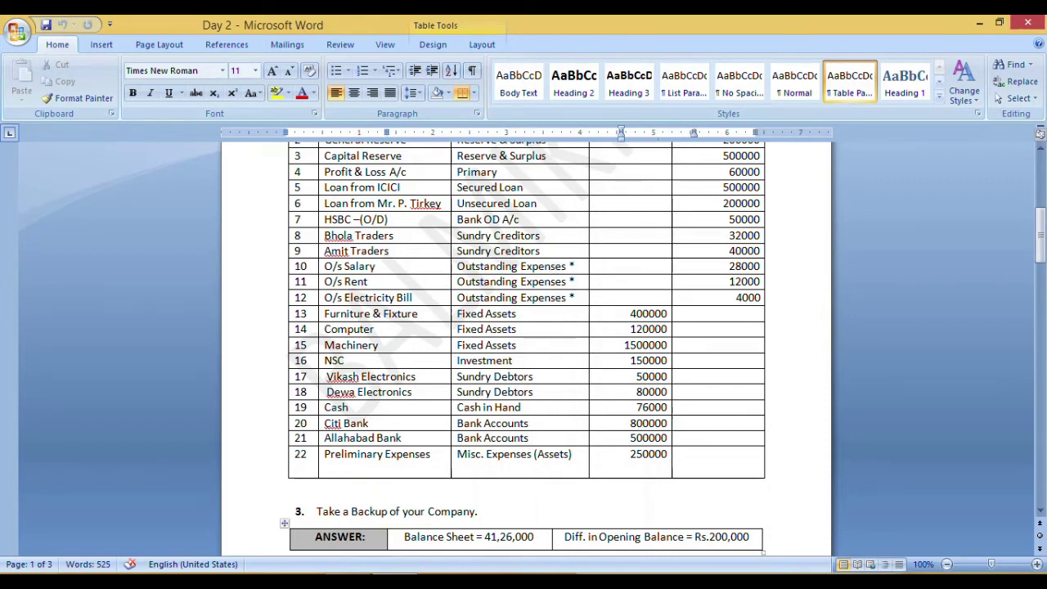
click(417, 582)
mouse_move(346, 582)
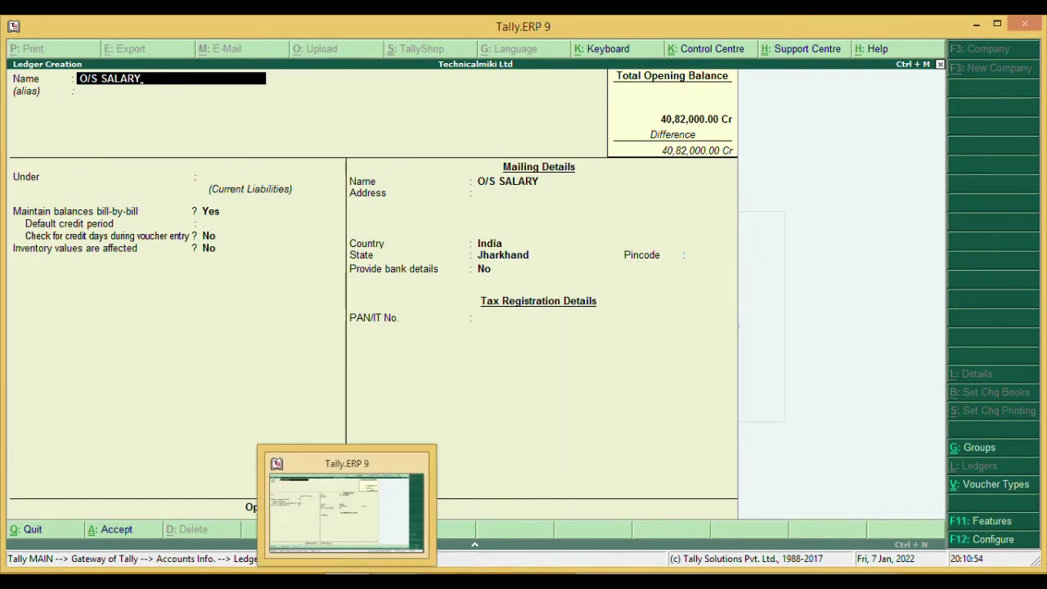
- Accept the O/S SALARY name, browse the group list, and start a new group with Alt+C
key(Return)
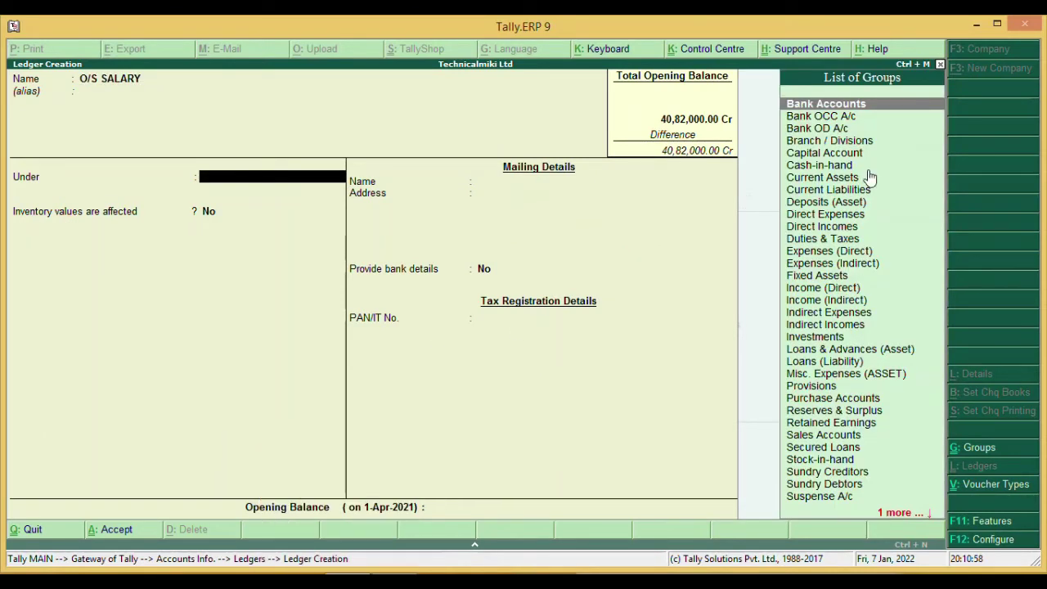
key(Down)
key(Down)
key(Down)
key(Down)
key(Down)
key(Down)
key(Down)
key(Down)
key(Down)
key(Down)
key(Down)
key(Down)
key(Down)
key(Down)
key(Down)
key(Down)
key(Down)
key(Down)
key(Down)
key(Down)
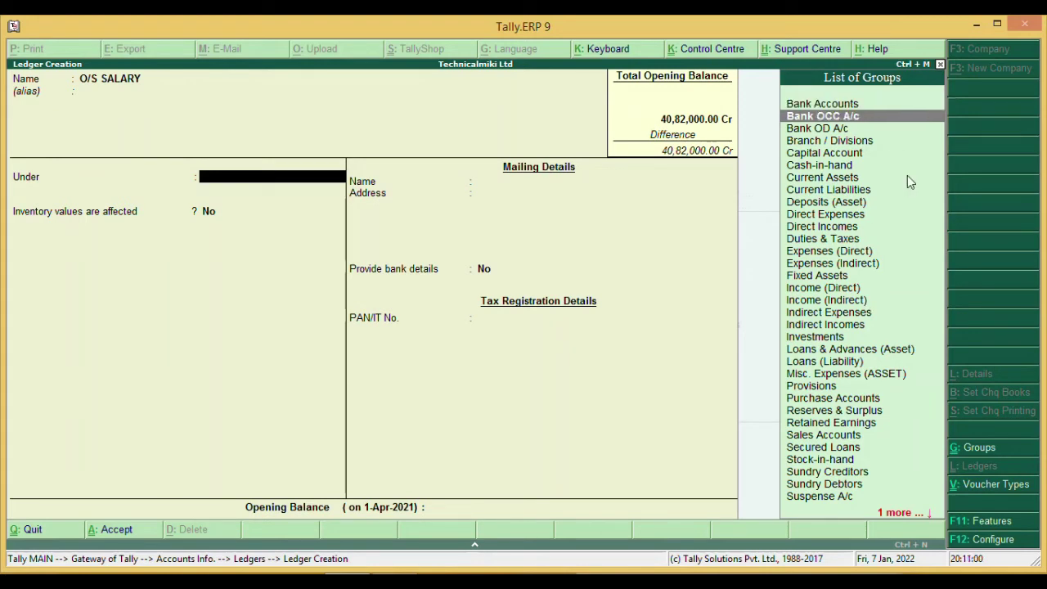
key(Down)
key(Down)
key(Down)
key(Down)
key(Down)
key(Down)
key(Down)
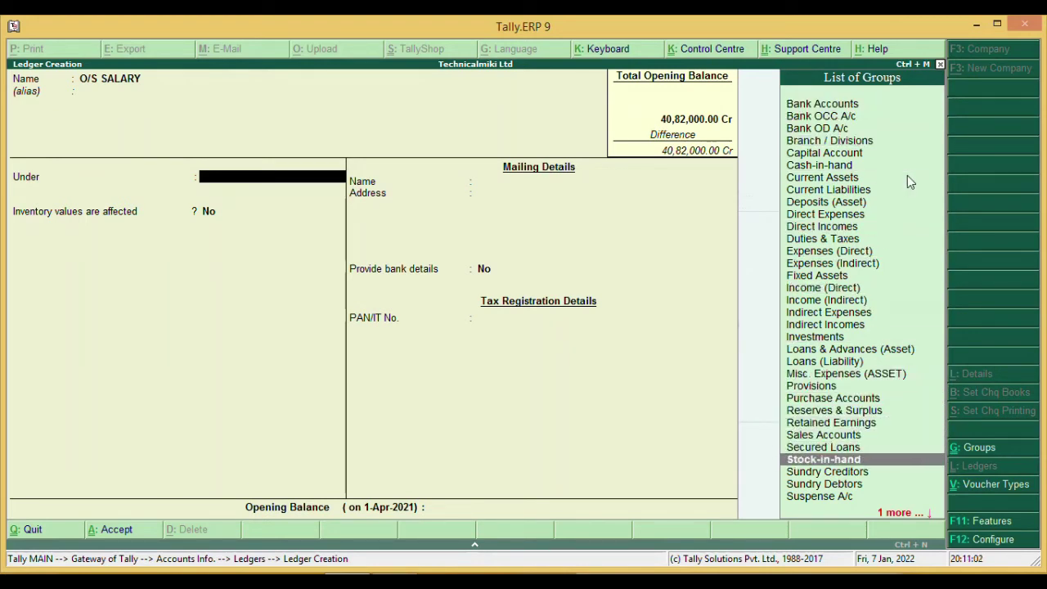
key(Up)
key(Up)
key(Up)
key(Up)
key(Up)
key(Up)
key(Up)
key(Up)
key(Up)
key(Up)
key(Up)
key(Up)
key(Up)
key(Up)
key(Up)
key(Up)
key(Up)
key(Up)
key(Up)
key(Up)
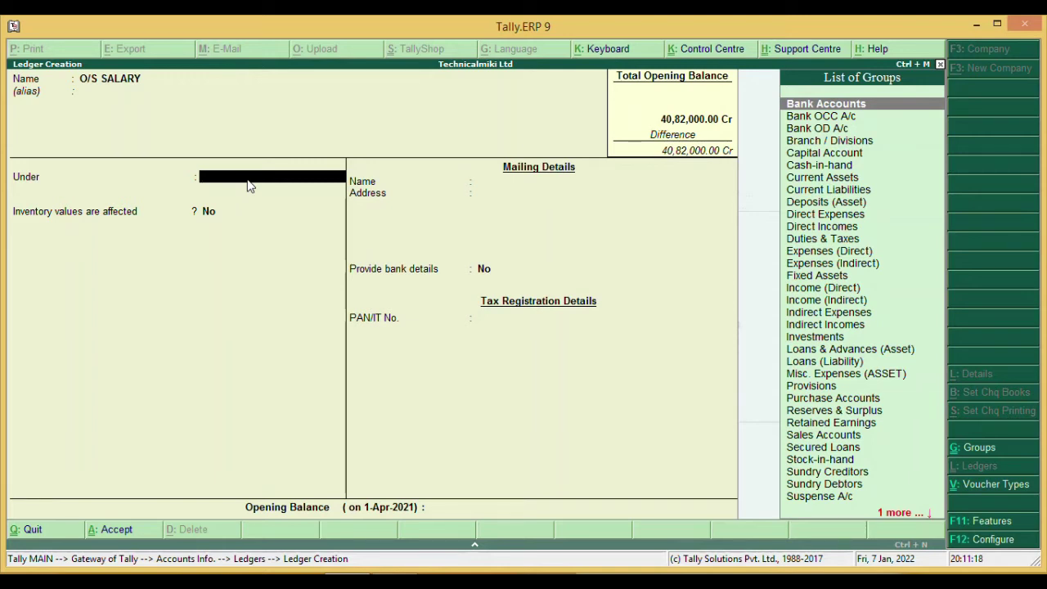
key(alt+c)
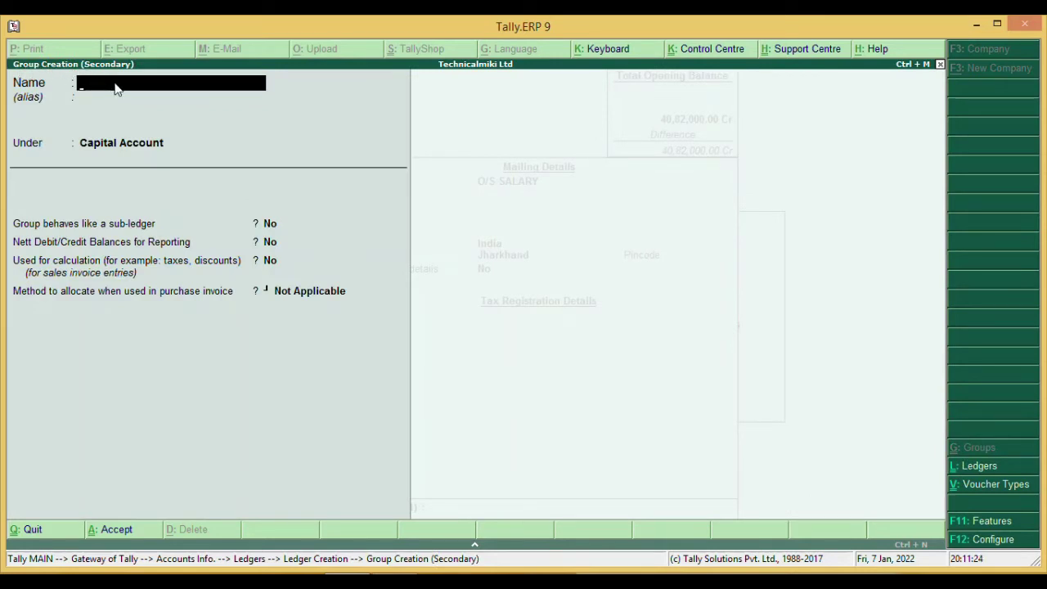
- Create group OUTSTANDING EXPANSES under Current Liabilities and assign it to O/S SALARY
text(OUTSTANDING EXPANCE)
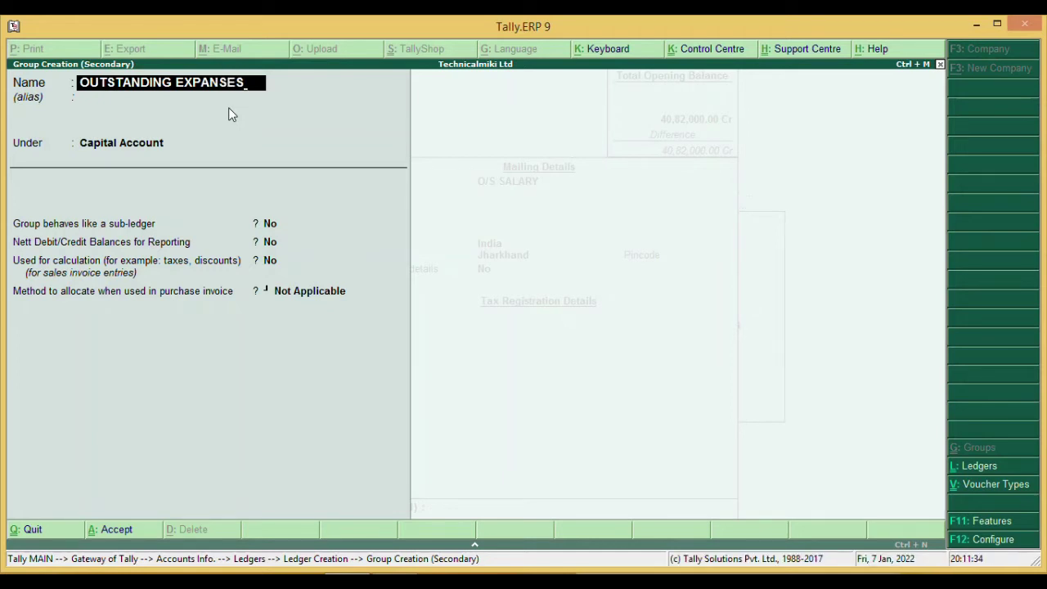
key(Return)
key(Return)
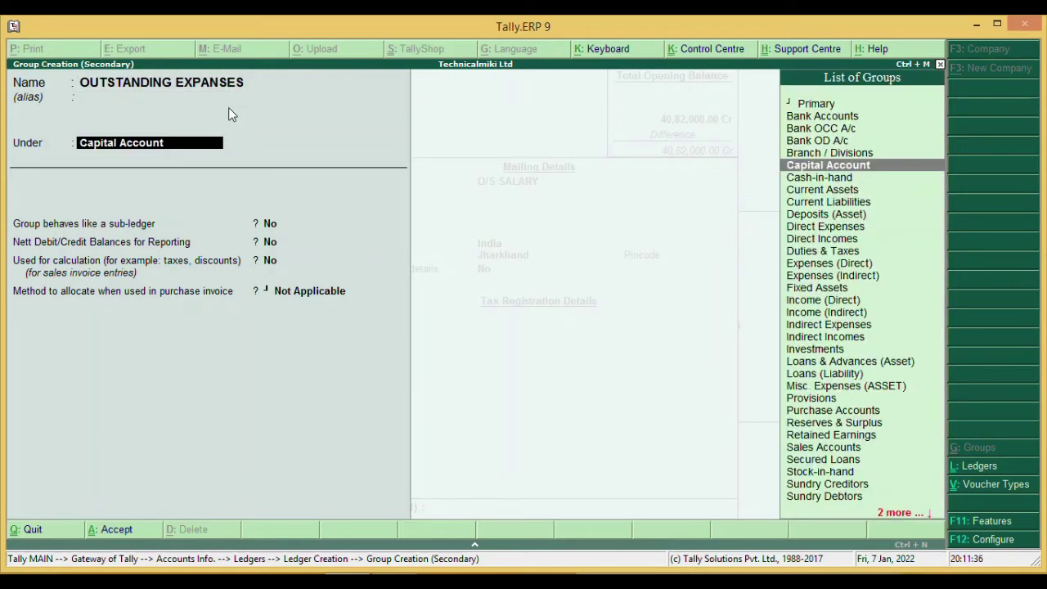
key(Down)
key(Down)
key(Down)
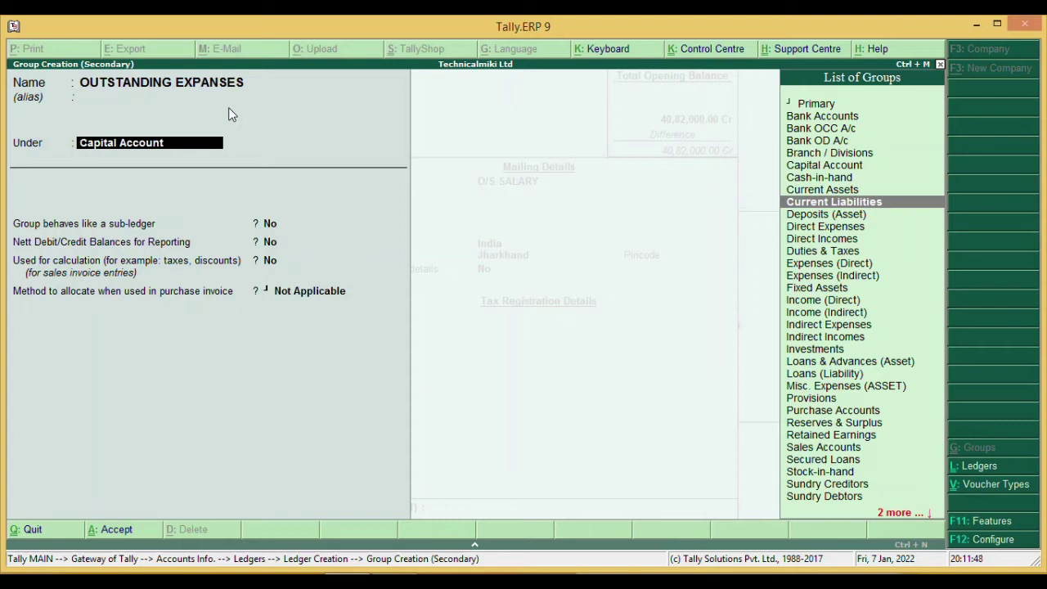
key(Return)
key(Return)
key(Return)
key(Return)
key(Return)
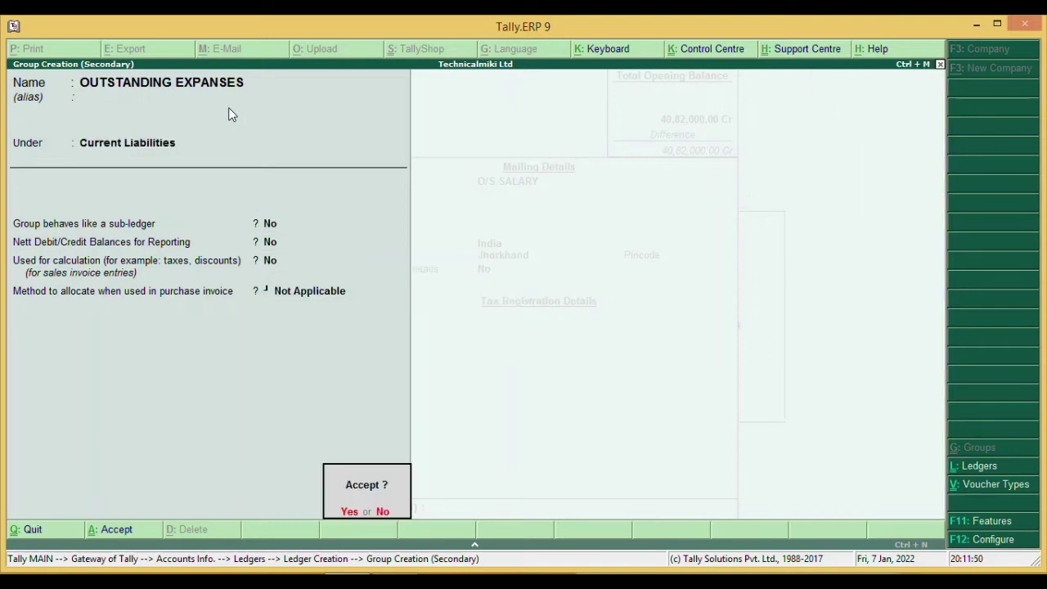
key(Return)
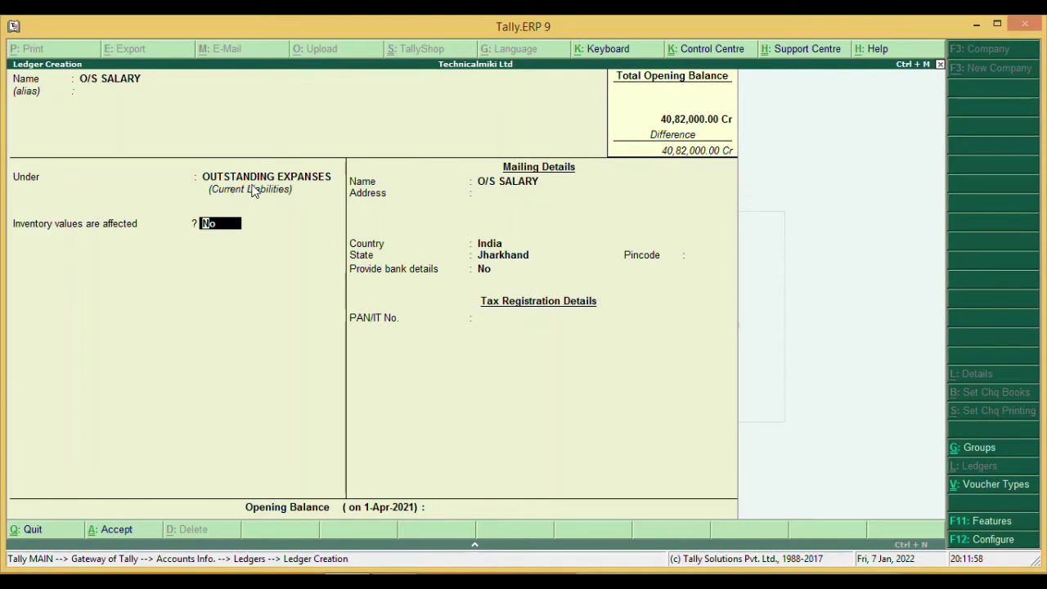
- Give O/S SALARY a 28,000 Cr opening balance and save it
key(Return)
key(Return)
key(Return)
key(Return)
key(Return)
key(Return)
key(Return)
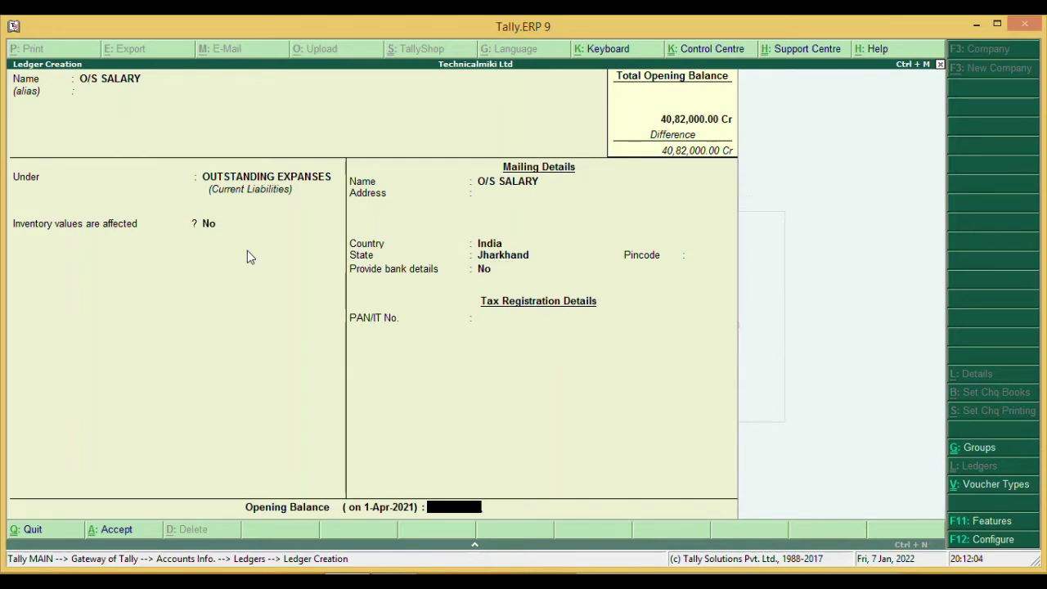
text(28,000)
key(Return)
key(Return)
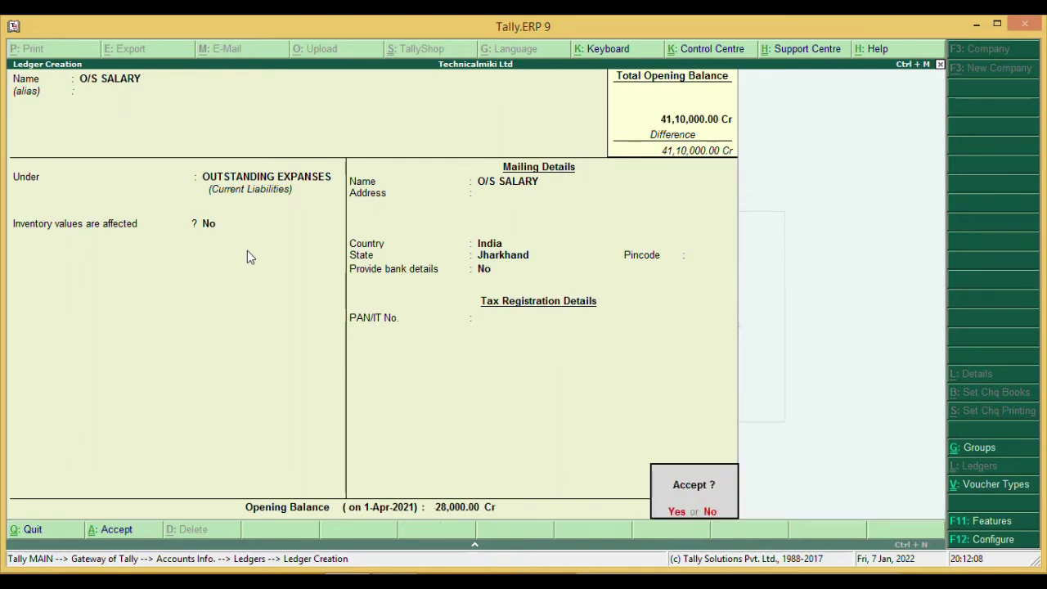
key(Return)
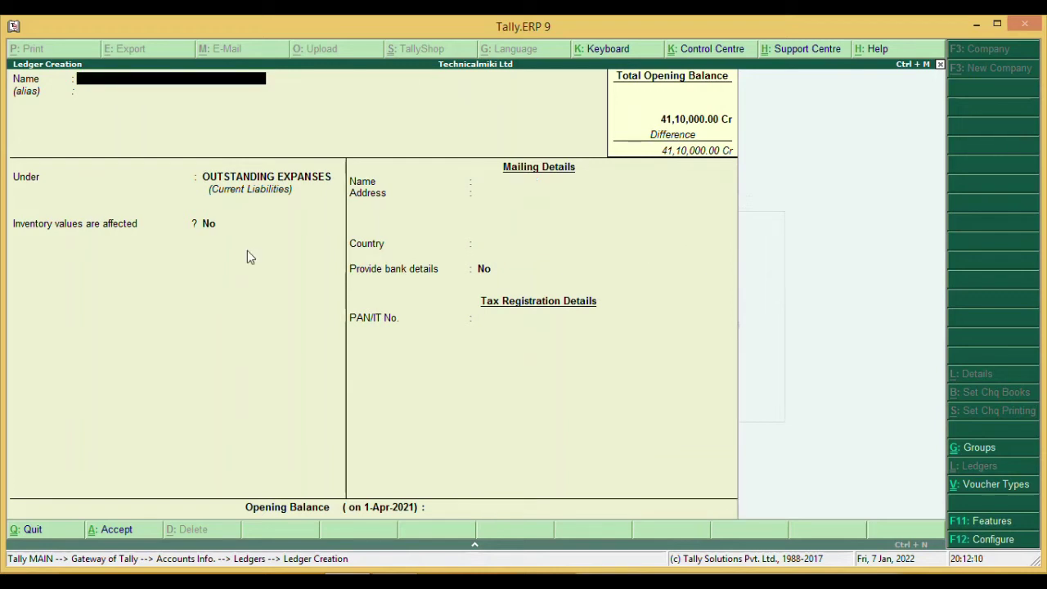
- Create O/S RENT under OUTSTANDING EXPANSES with 12,000 Cr and begin the next ledger name
text(O/S REN)
key(Return)
key(Return)
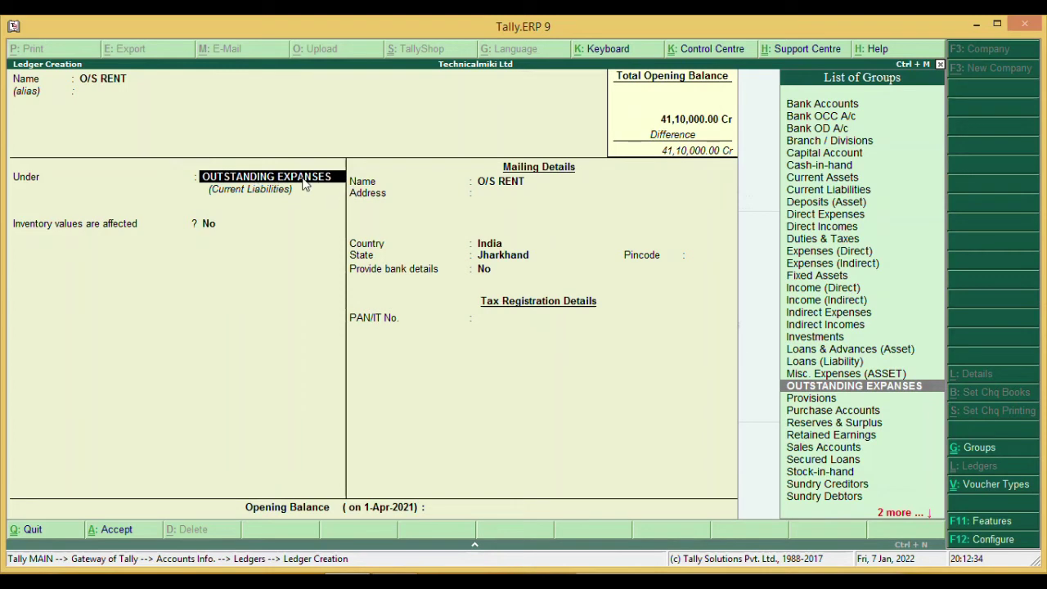
key(Return)
key(Return)
key(Return)
key(Return)
key(Return)
key(Return)
key(Return)
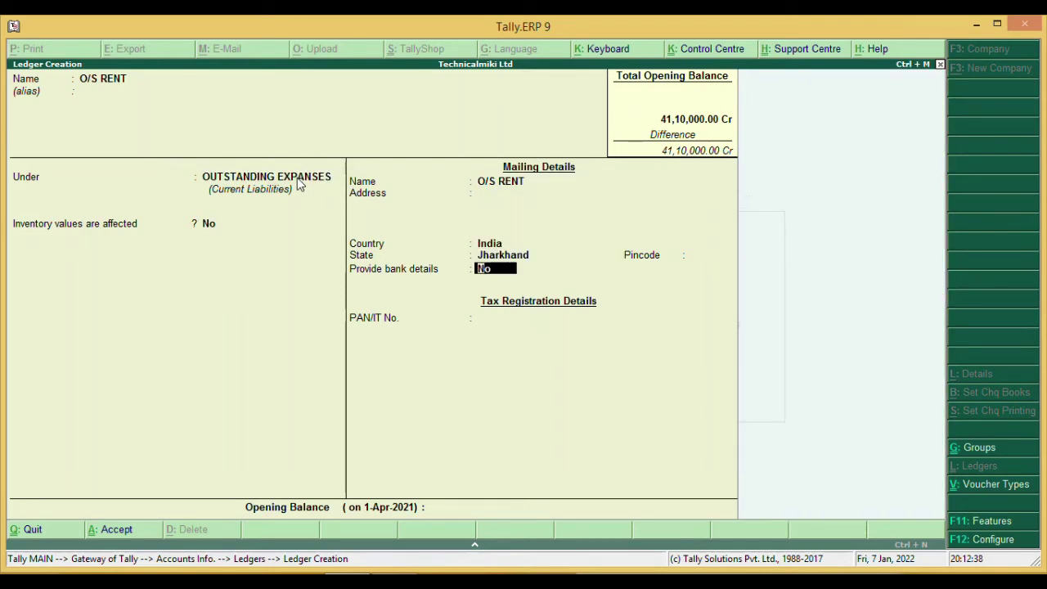
key(Return)
key(Return)
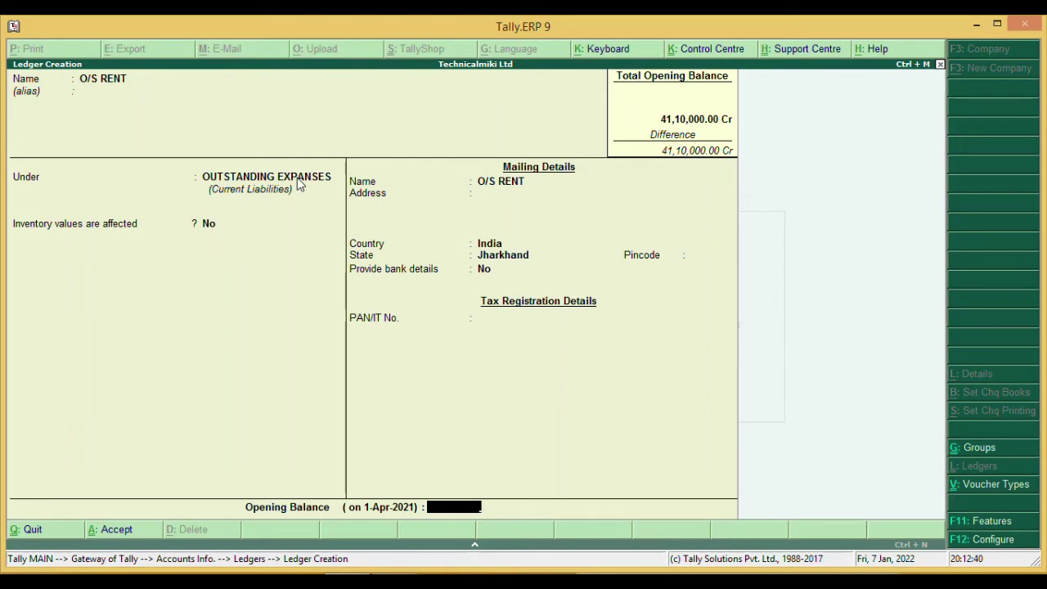
text(12000)
key(Return)
key(Return)
key(Return)
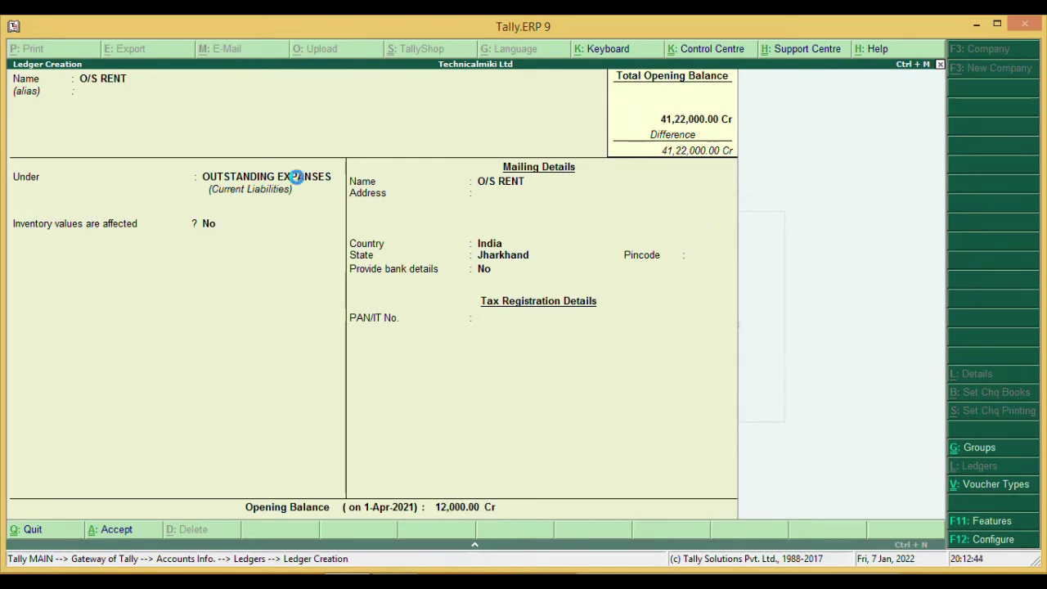
text(O)
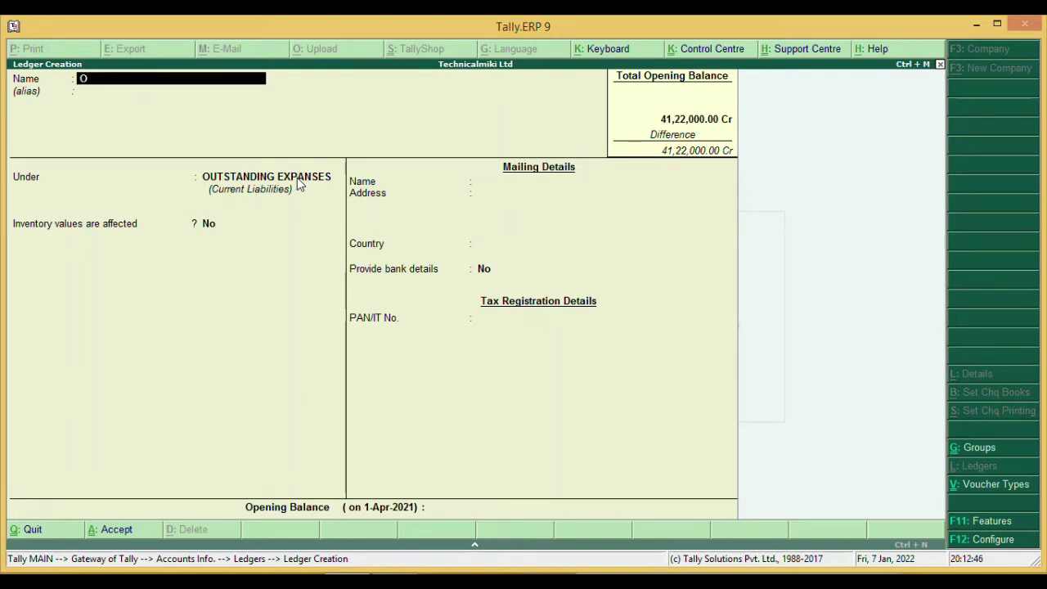
text(/S Bi)
- Save ledger O/S ELECTRICITY BILL under OUTSTANDING EXPANSES with a 4,000 Cr opening balance
key(BackSpace)
key(BackSpace)
key(BackSpace)
text(ELECTRICITY BILL)
key(Return)
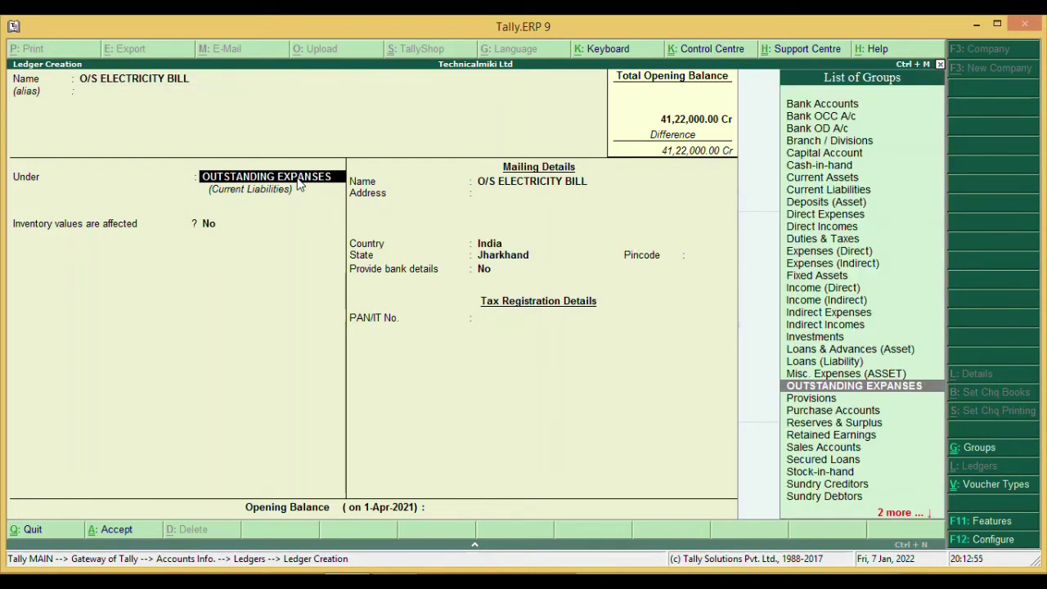
key(Return)
key(Return)
key(Return)
key(Return)
key(Return)
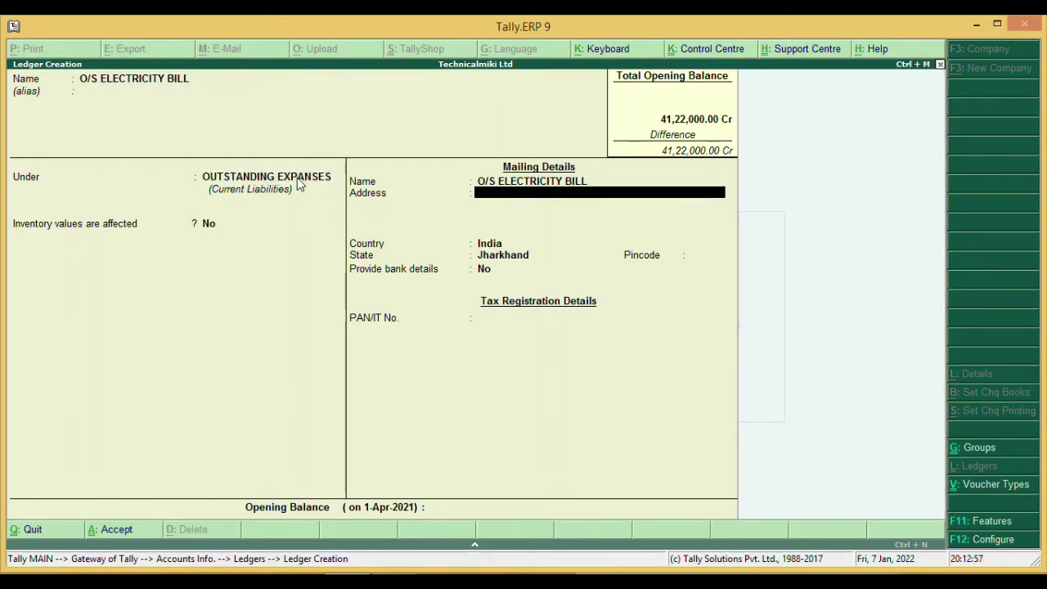
key(Return)
key(Return)
key(Return)
key(Return)
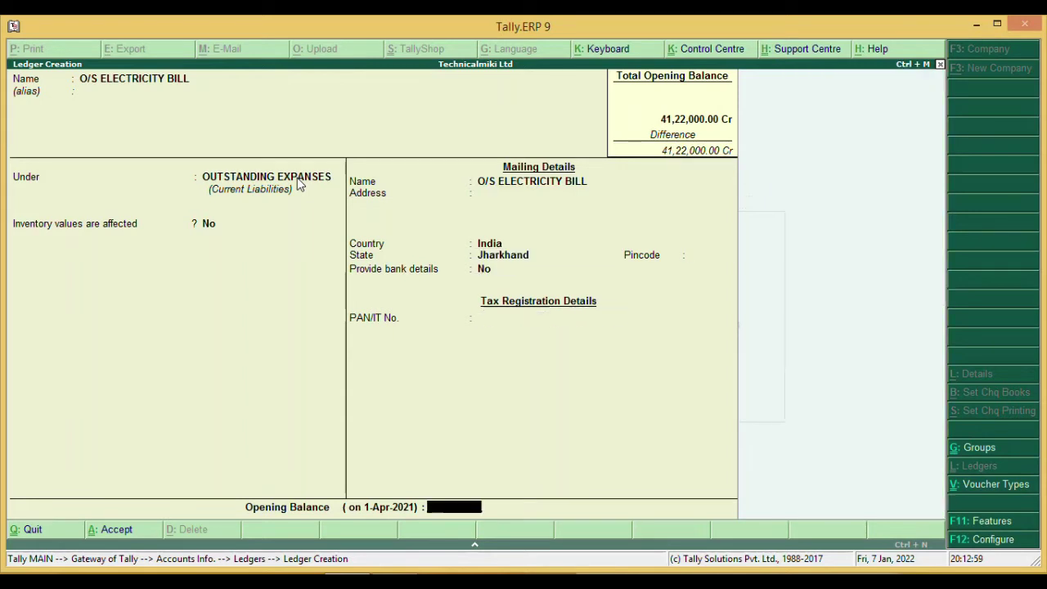
text(4000)
key(Return)
key(Return)
key(Return)
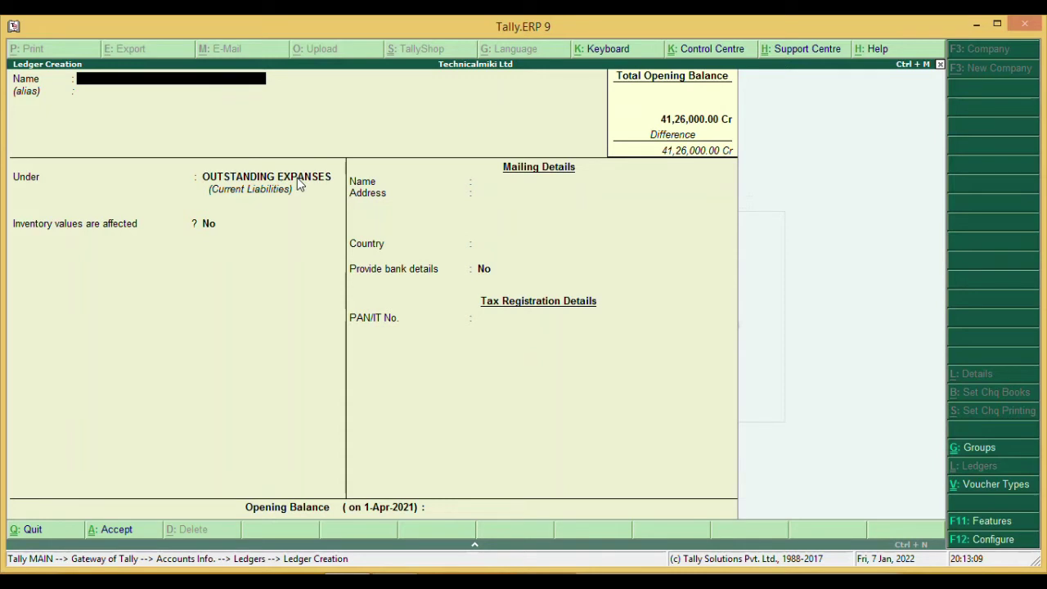
- Set up FURNITURE & FIXTURE under Fixed Assets with a 4,00,000 Dr opening balance
text(FURNITURE & FIXTURE)
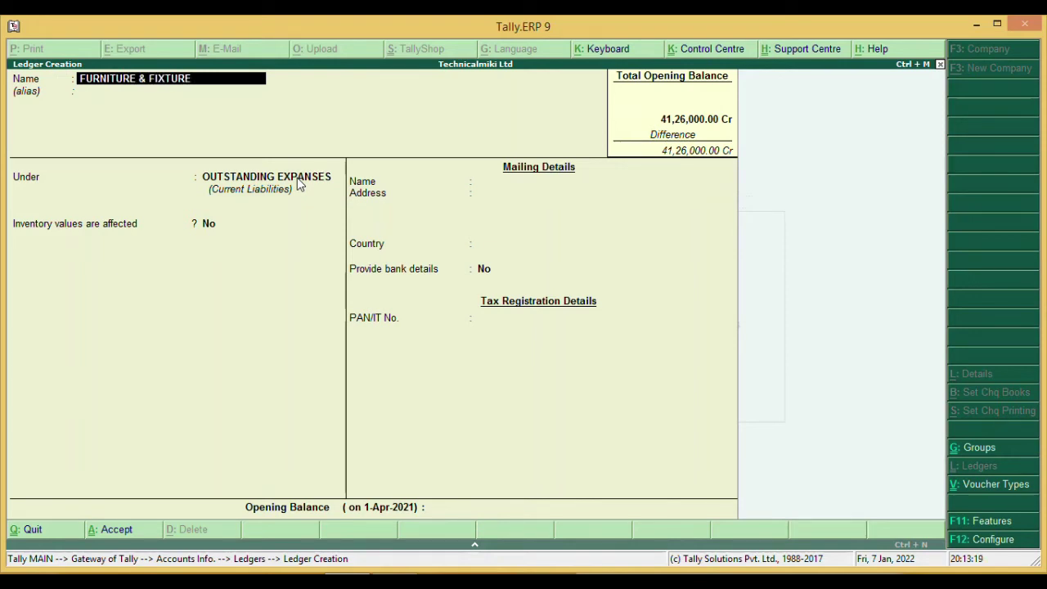
key(Return)
key(Return)
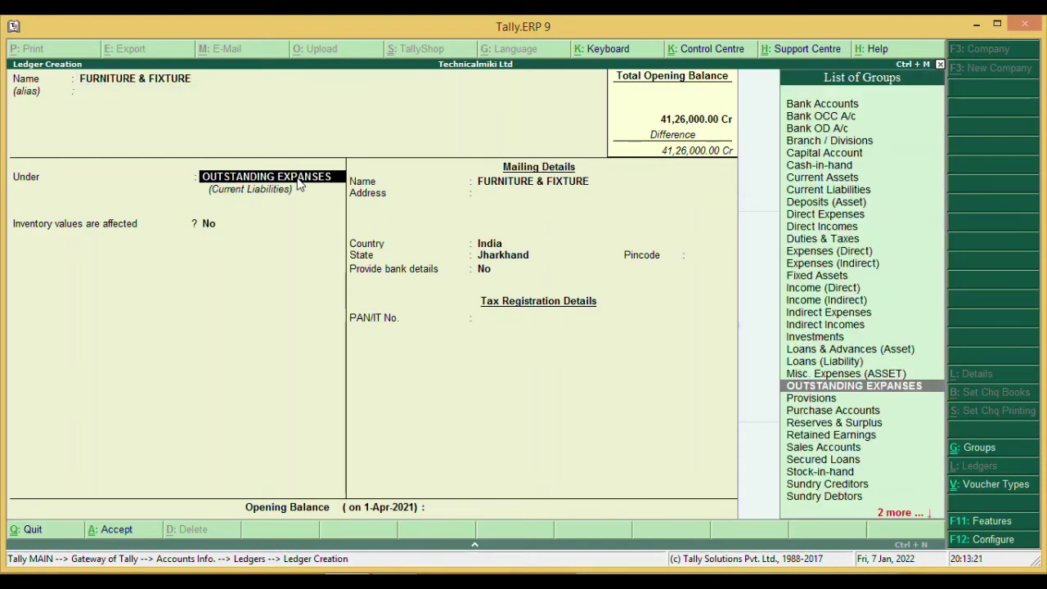
text(F)
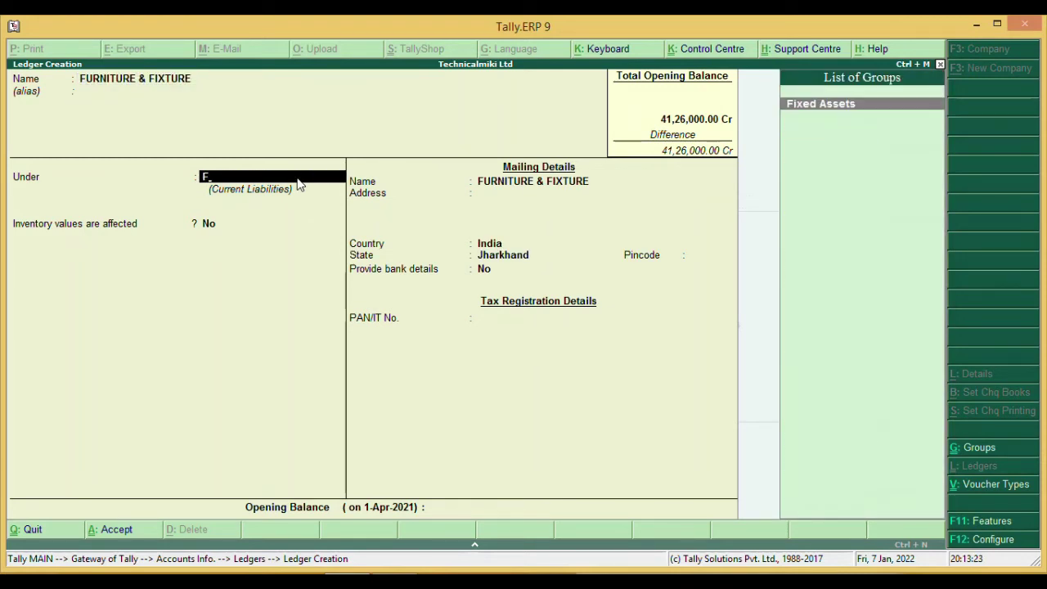
key(Return)
key(Return)
key(Return)
key(Return)
key(Return)
key(Return)
key(Return)
key(Return)
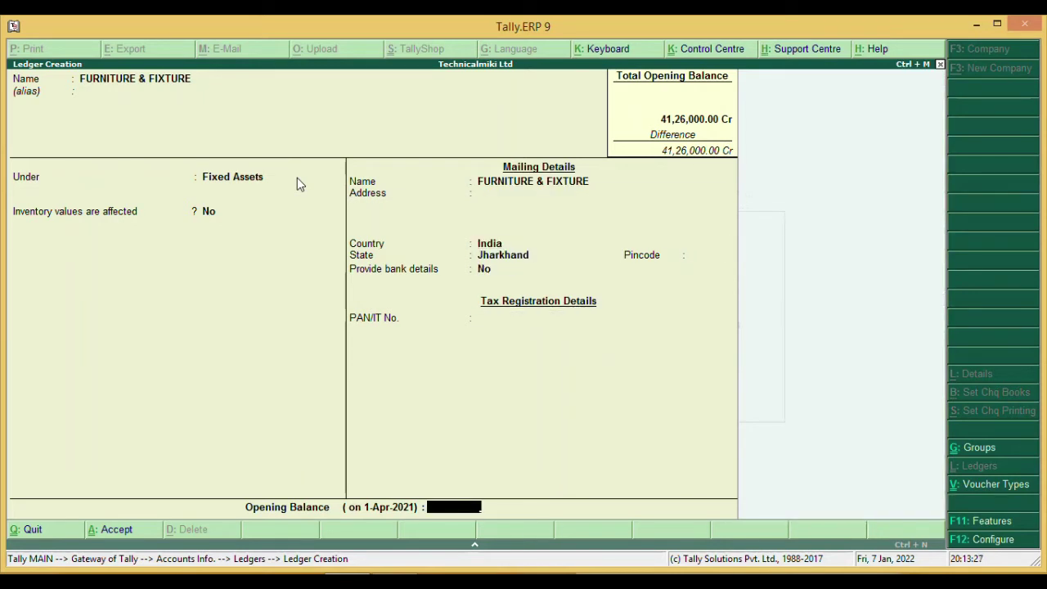
text(400000)
key(Return)
key(Return)
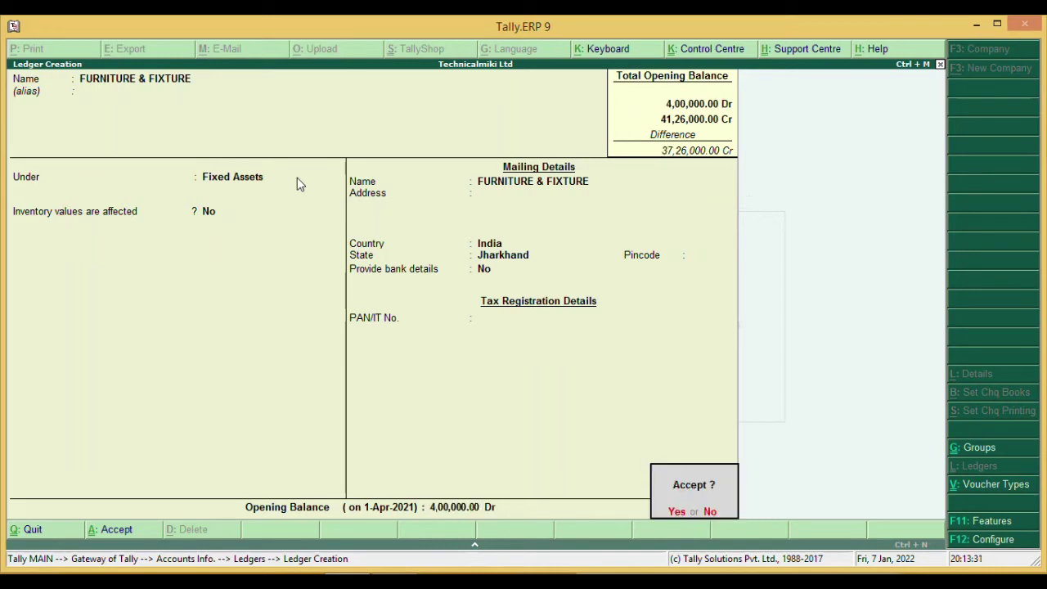
key(Return)
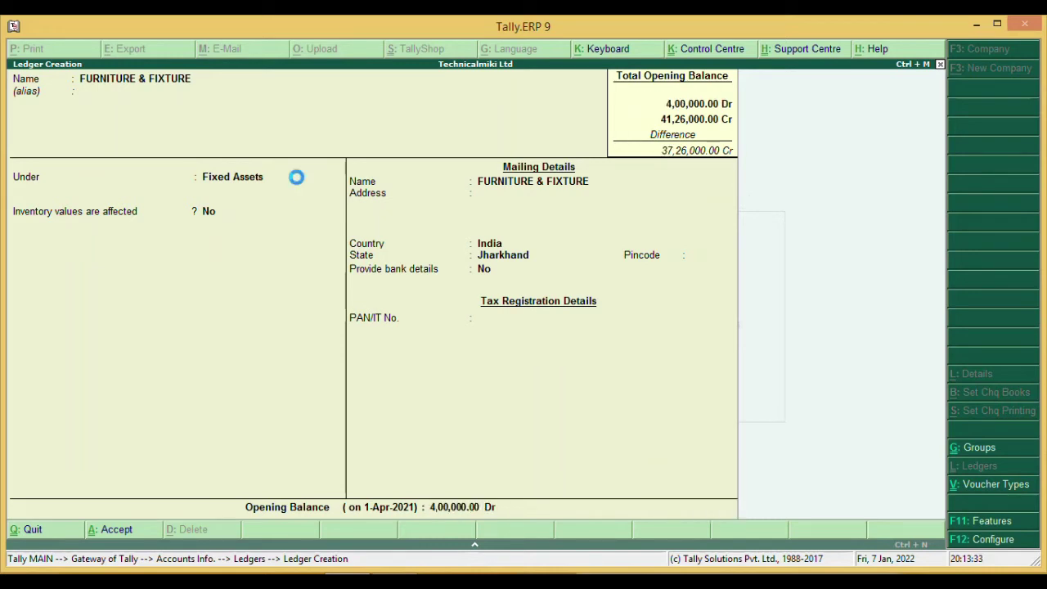
- Create ledger COMPUTER under Fixed Assets with a 1,20,000 Dr opening balance
text(C)
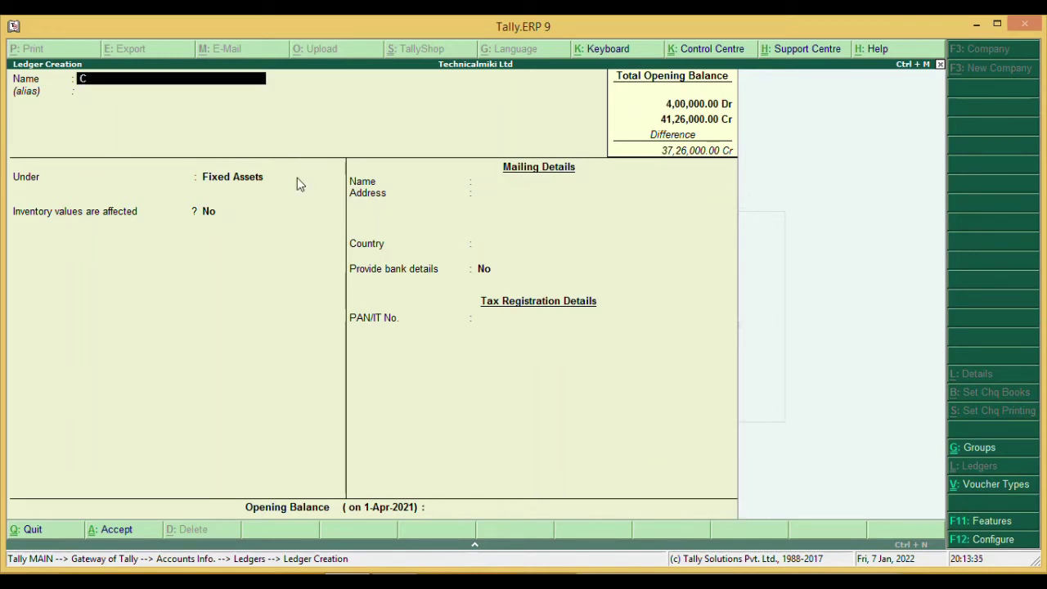
text(OMPUTER)
key(Return)
key(Return)
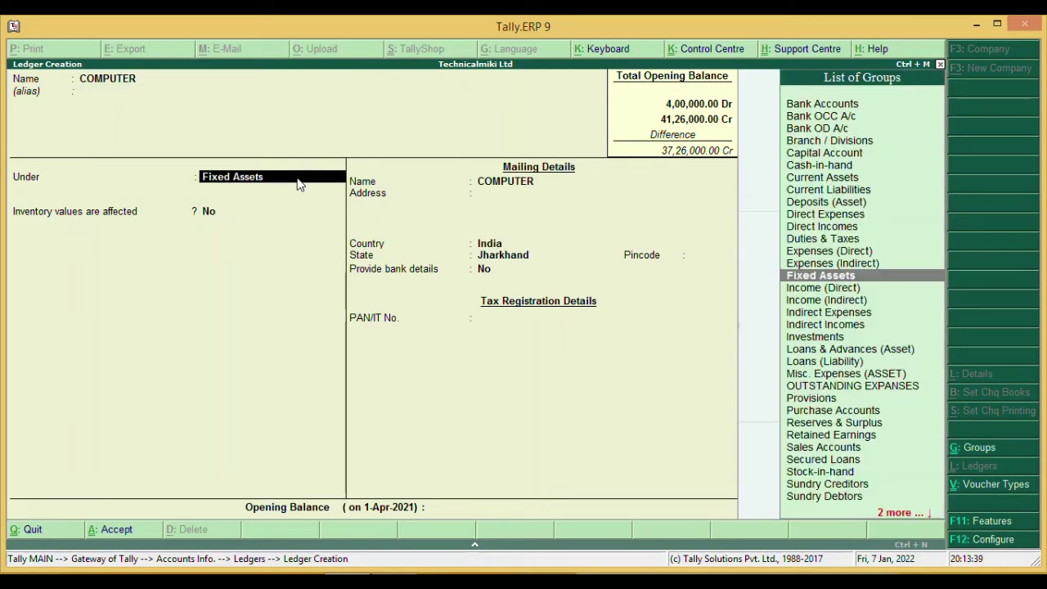
key(Return)
key(Return)
key(Return)
key(Return)
key(Return)
key(Return)
key(Return)
key(Return)
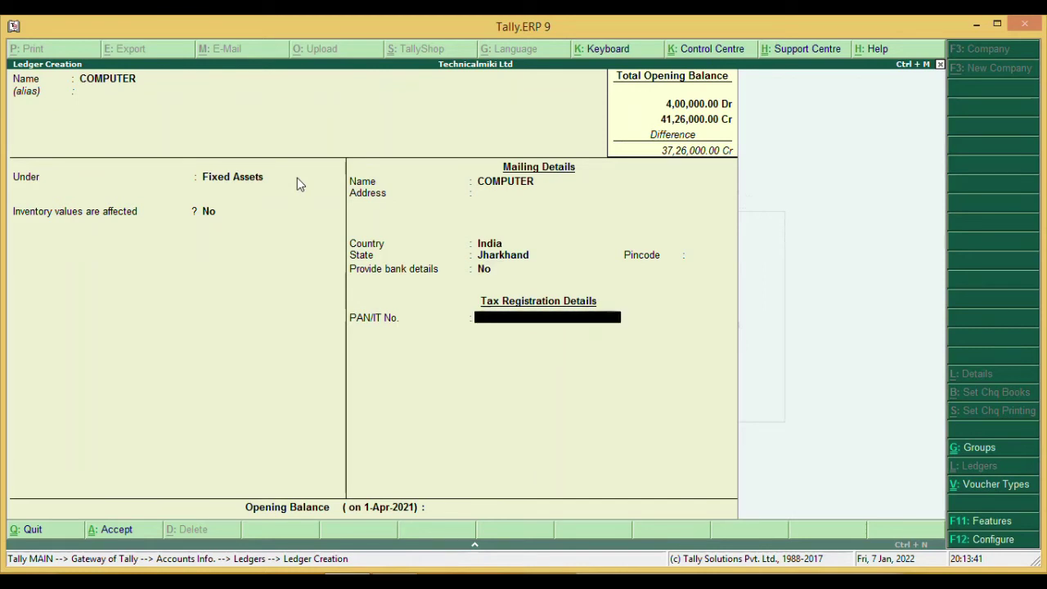
key(Return)
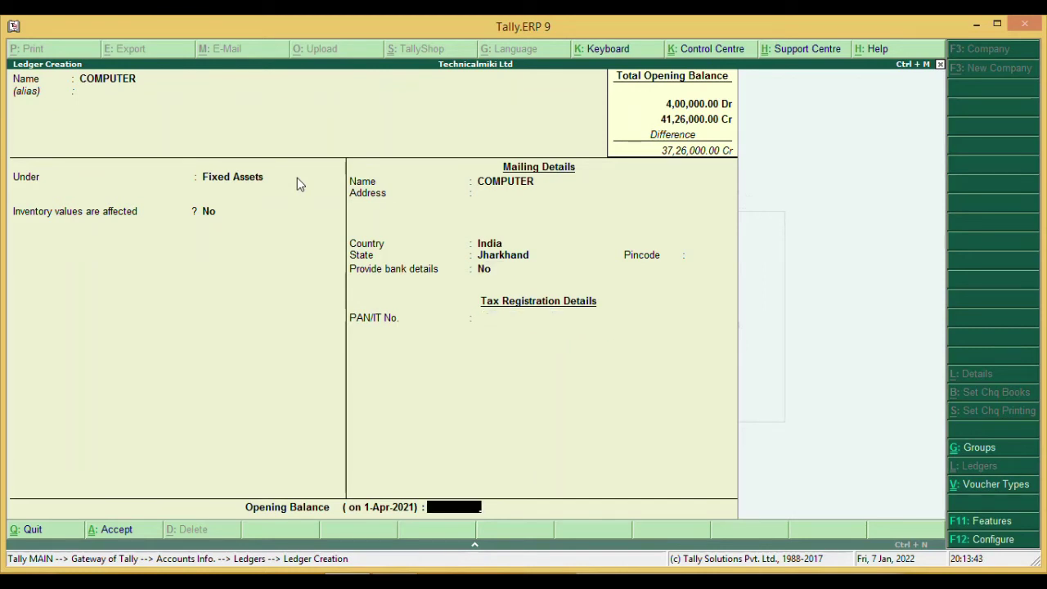
text(120000)
key(Return)
key(Return)
key(Return)
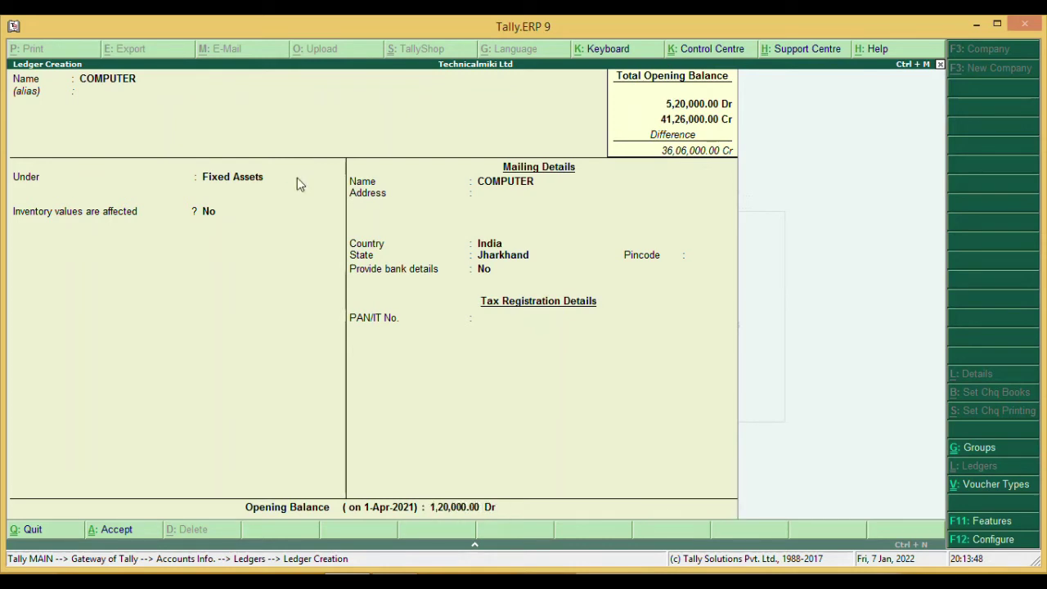
- Create ledger MACHINERY under Fixed Assets with a 1,50,000 Dr opening balance
text(MA)
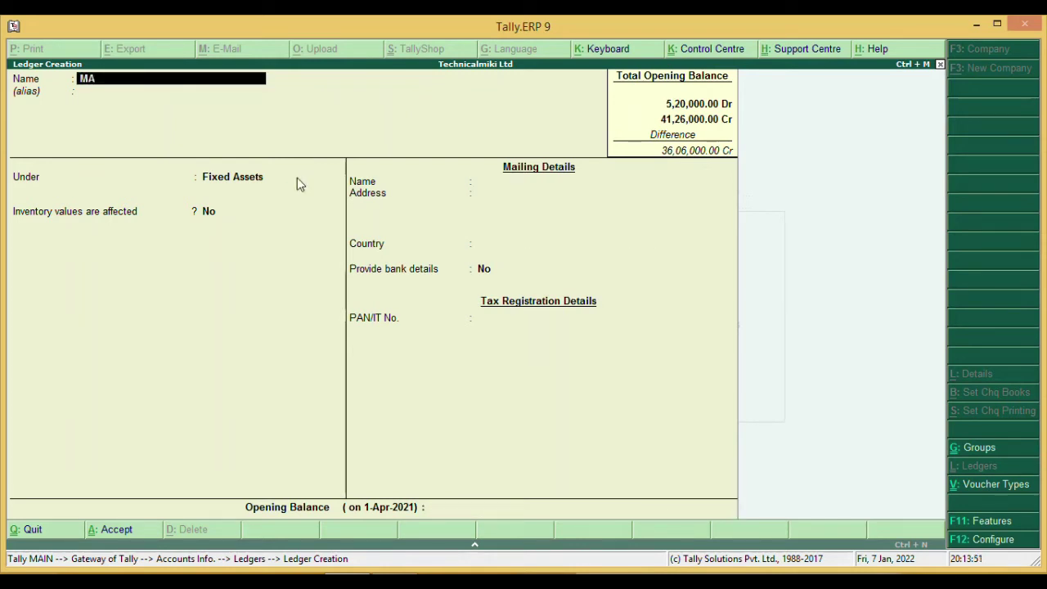
text(CHINERY)
key(Return)
key(Return)
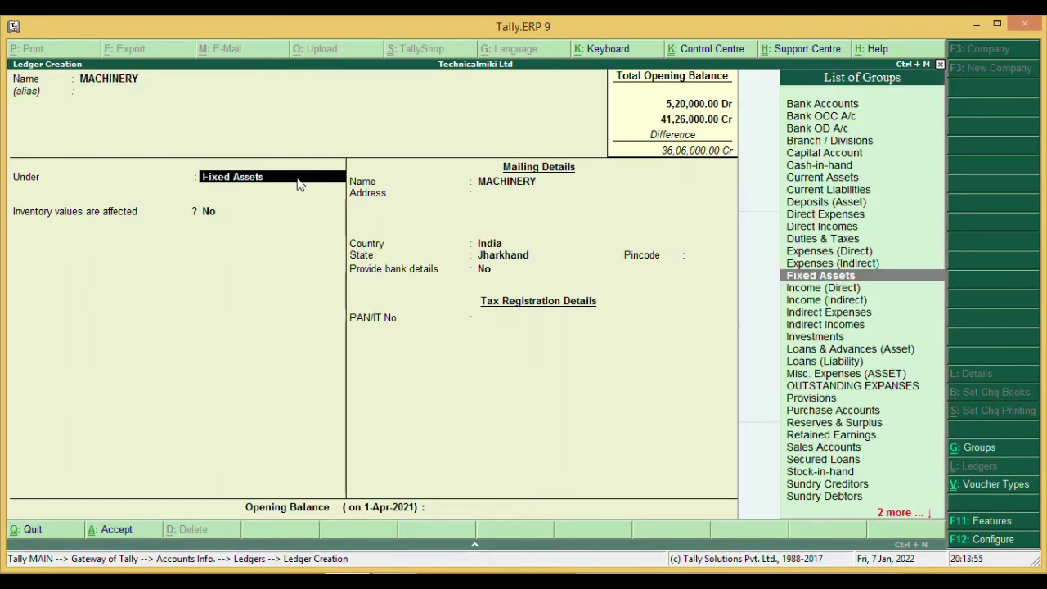
key(Return)
key(Return)
key(Return)
key(Return)
key(Return)
key(Return)
key(Return)
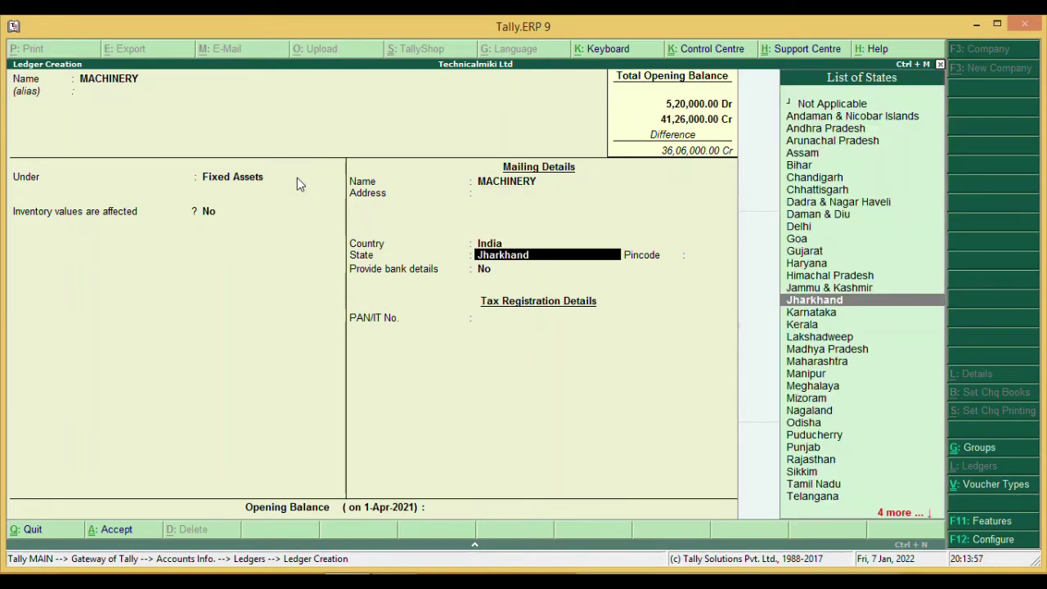
key(Return)
key(Return)
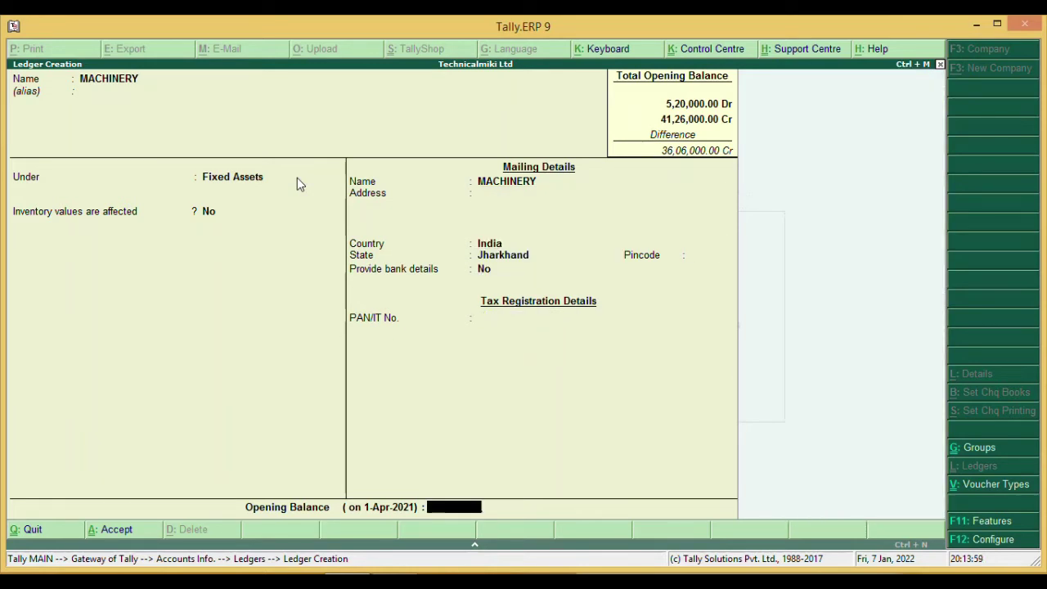
text(150000)
key(Return)
key(Return)
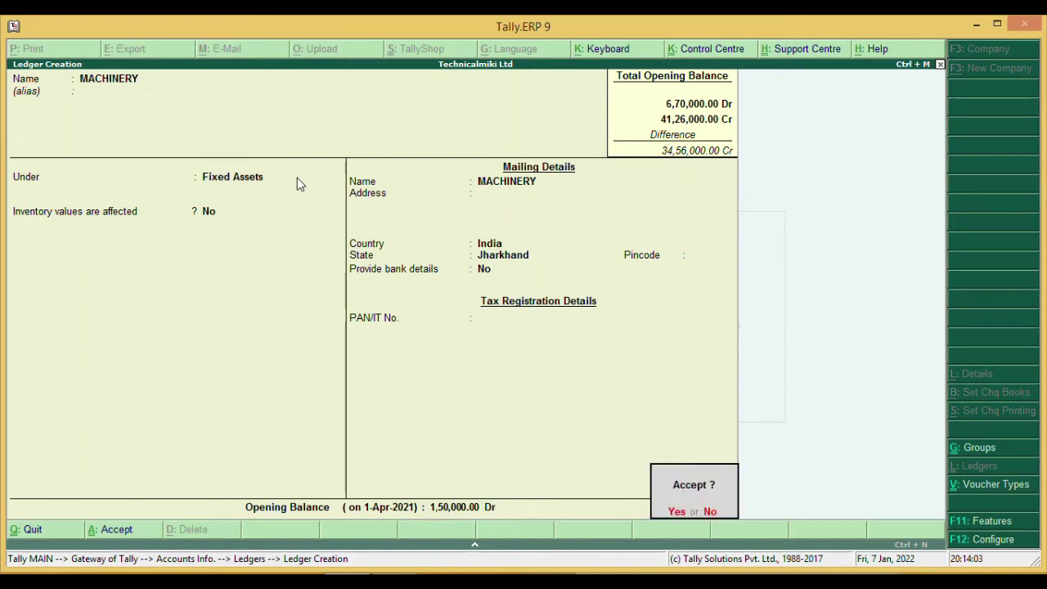
key(Return)
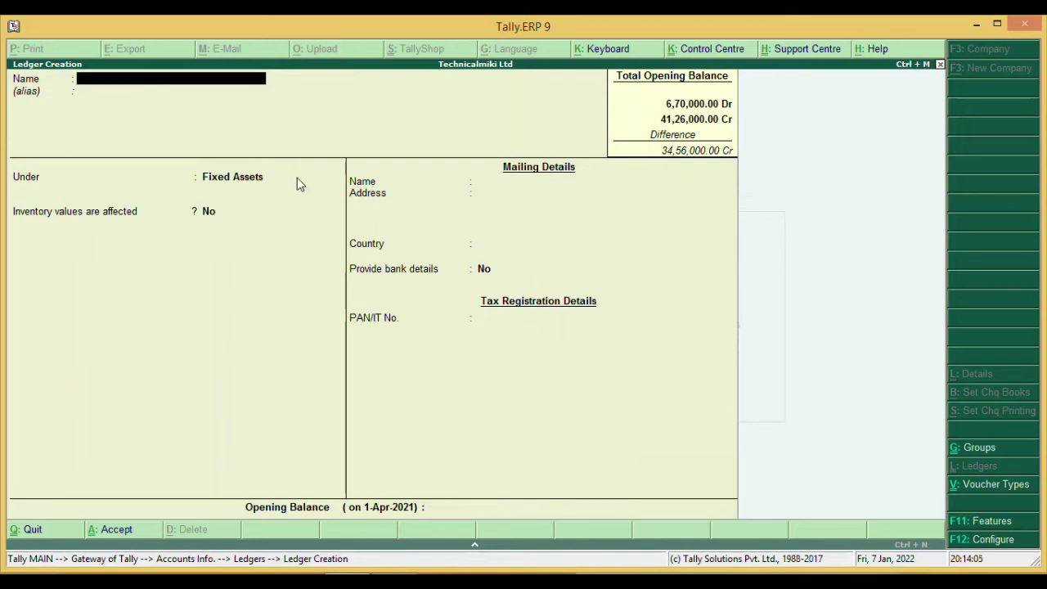
- Start an NSC ledger under Investments and enter its opening balance
text(NSC)
key(Return)
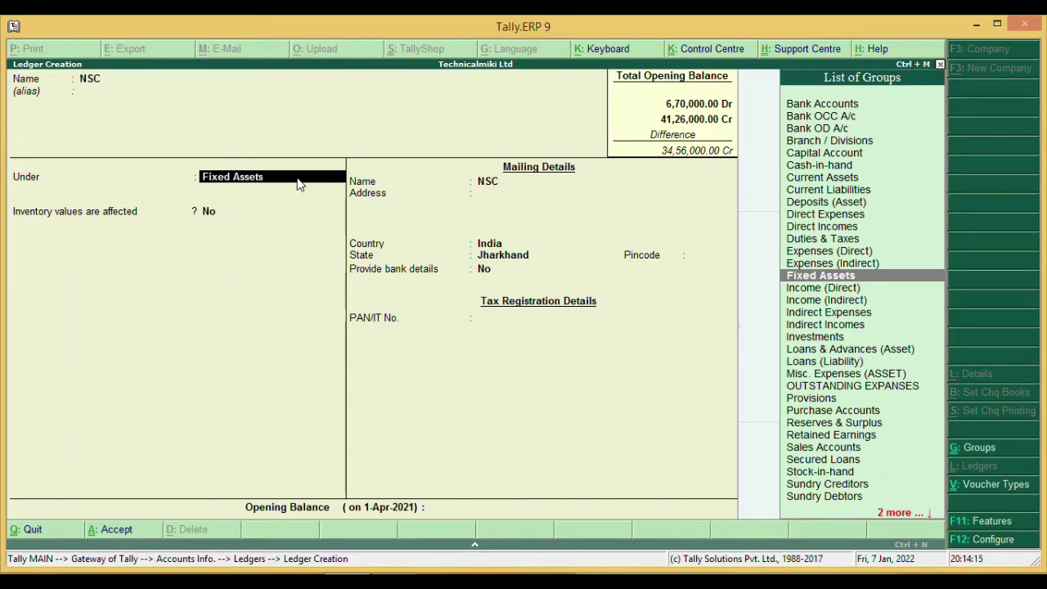
key(Down)
key(Down)
key(Down)
key(Down)
key(Down)
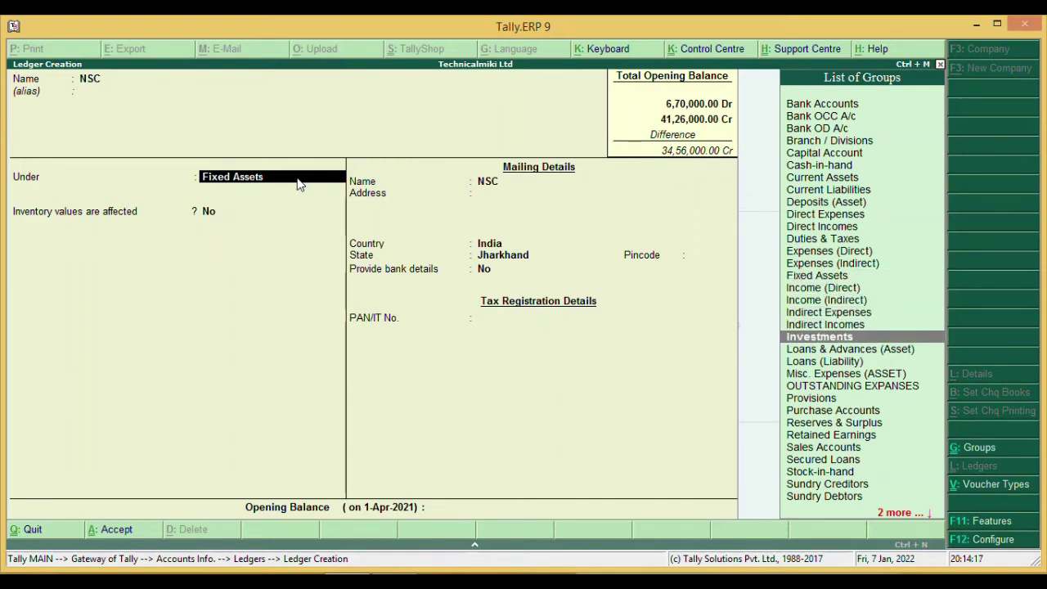
key(Return)
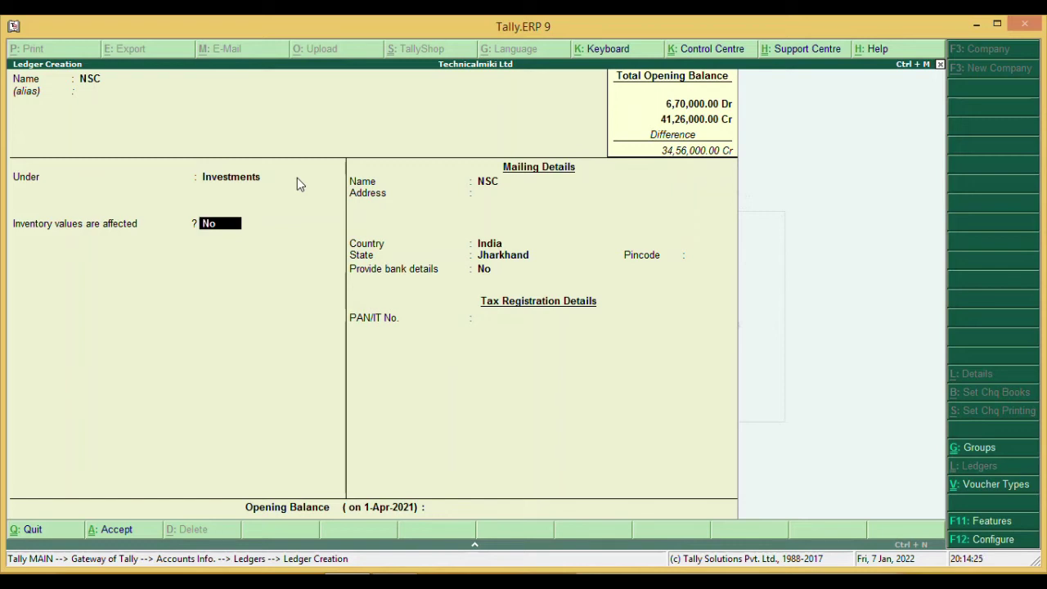
key(Return)
key(Return)
text(150000)
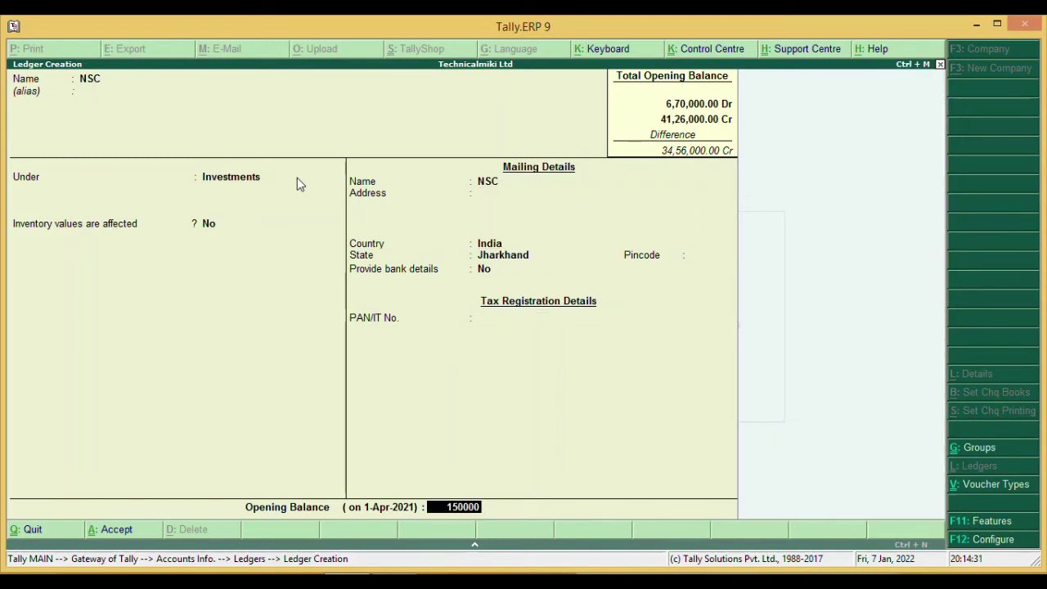
key(Return)
key(Return)
key(Return)
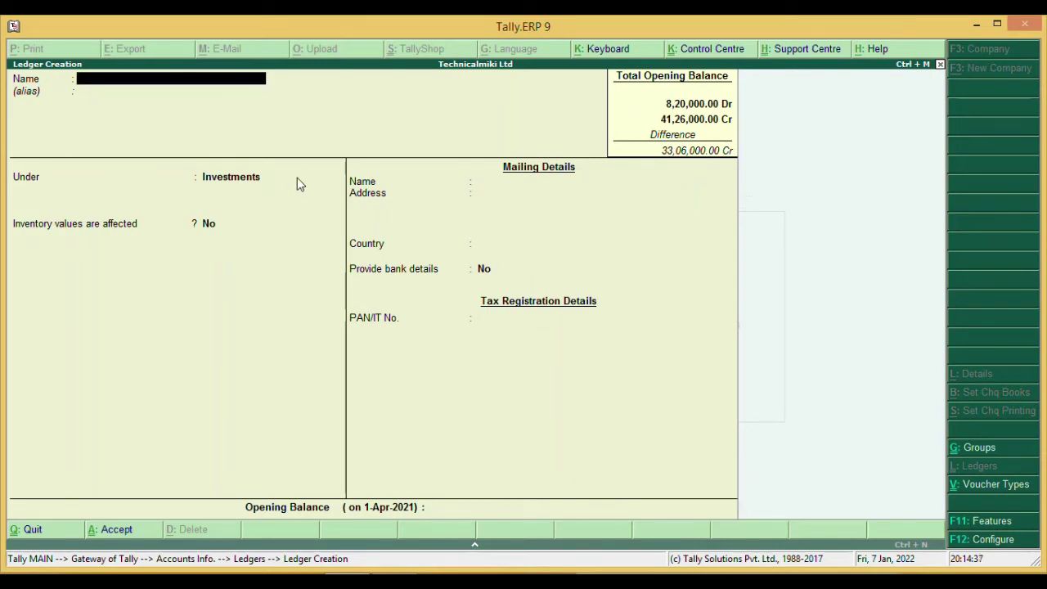
- Create ledger VIKASH ELECTRONIC under Sundry Debtors with a 50,000 opening balance
text(VIKASH ELECTRONIC)
key(Return)
key(Return)
text(S)
key(Return)
key(Return)
key(Return)
key(Return)
key(Return)
key(Return)
key(Return)
key(Return)
key(Return)
key(Return)
key(Return)
key(Return)
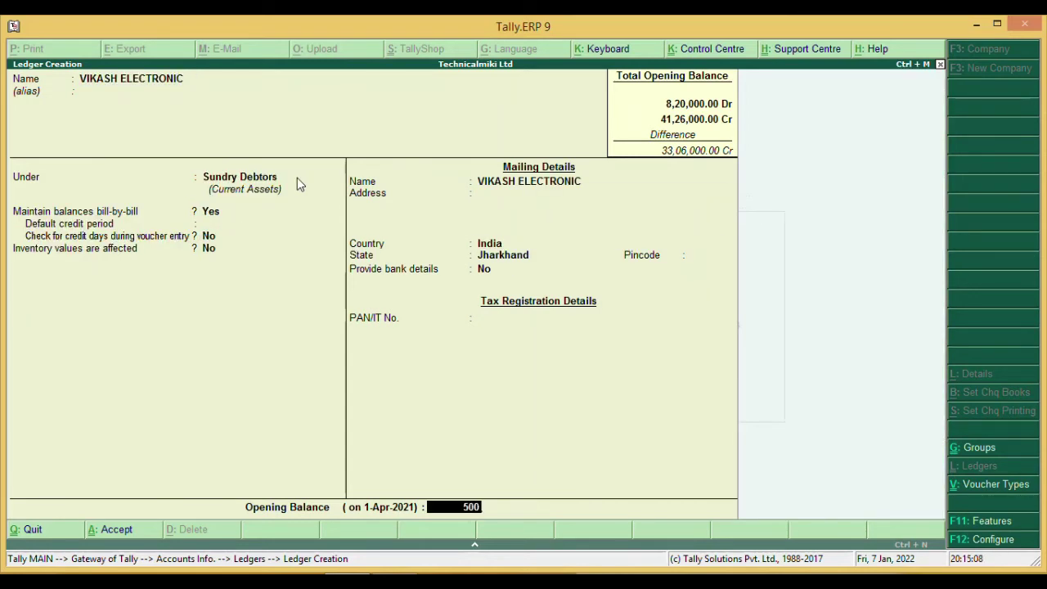
text(50000)
key(Return)
key(Return)
key(alt+Tab)
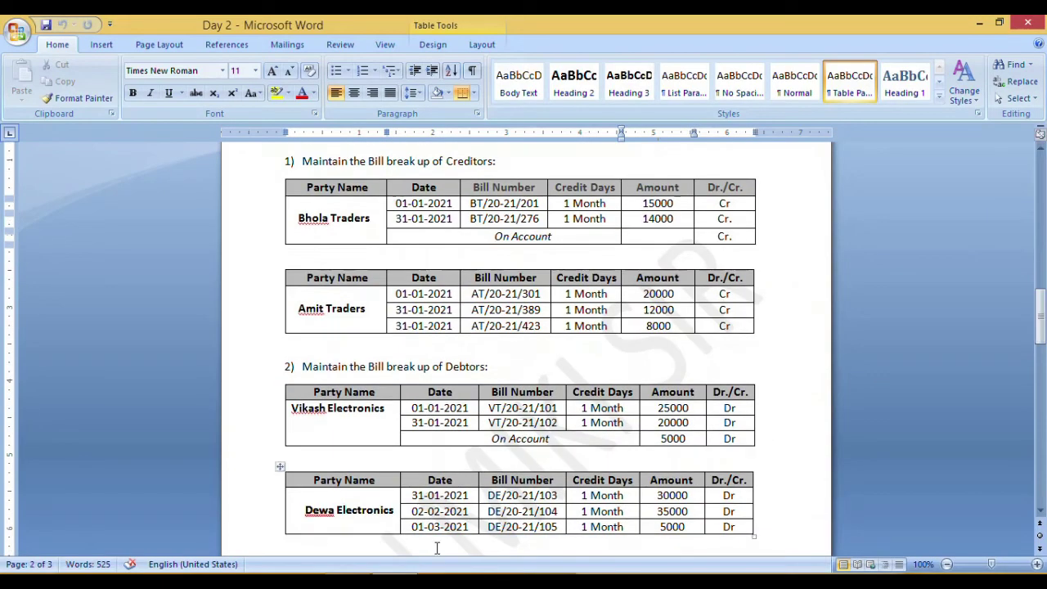
key(alt+Tab)
- Enter the first VIKASH bill: 01-01-2021, VT/20-21/101, 1 Month credit, 25,000
text(01-01-2021)
key(Return)
text(VT/20-21/101)
key(Return)
text(1 Month)
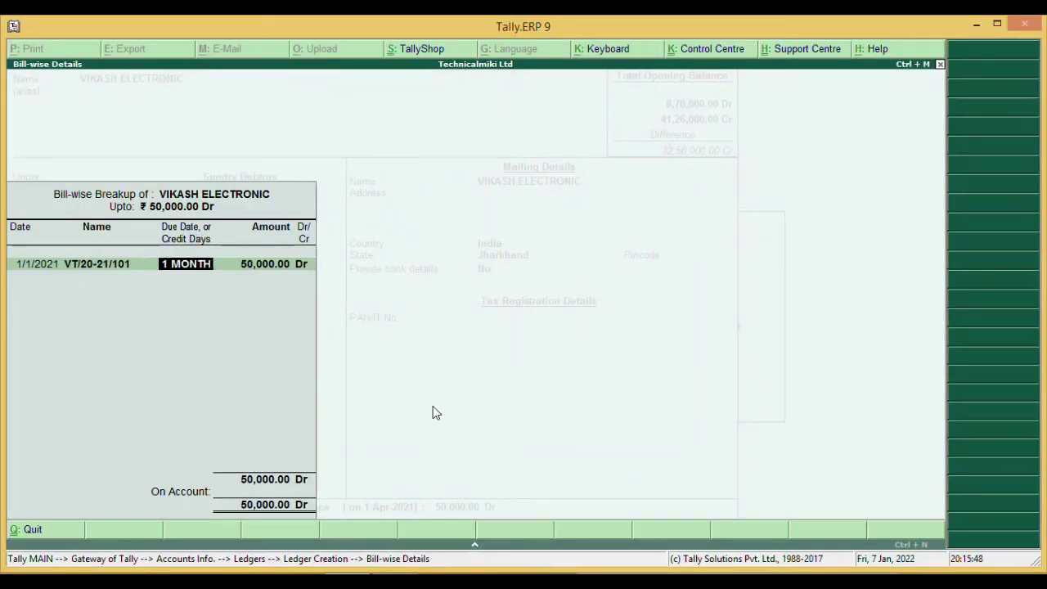
key(Return)
text(25000)
key(Return)
key(Return)
- Add second bill VT/20-21/102 dated 31-1-2021 for 25,000 and save VIKASH ELECTRONIC
text(31-1-2021)
key(Return)
text(VT/20-21/102)
key(Return)
key(Return)
text(2)
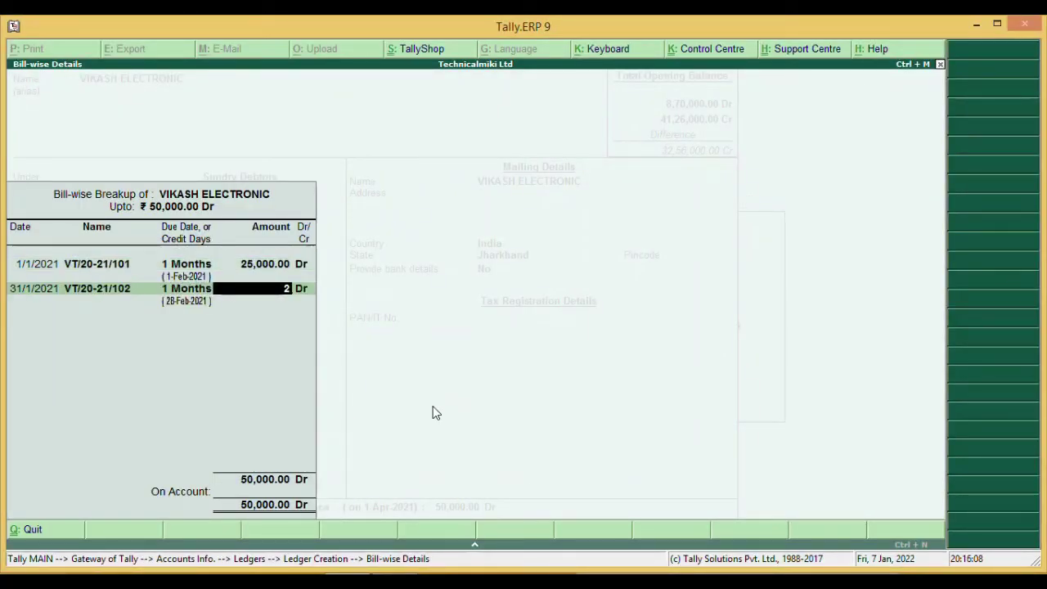
text(5000)
key(Return)
key(Return)
key(Return)
key(ctrl+a)
- Create ledger DEWA ELECTRONIC with an 80,000 opening balance, checking its bills in Word
text(DEWA ELECTRONIC)
key(Return)
key(Return)
key(Return)
key(Return)
key(Return)
key(Return)
key(Return)
key(Return)
text(800)
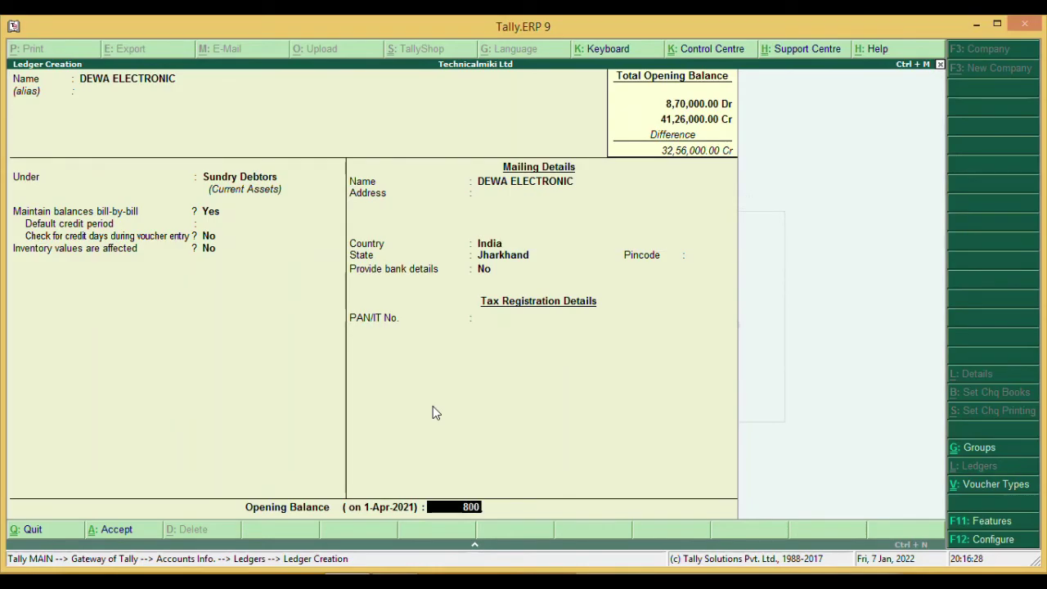
text(00)
key(Return)
key(alt+Tab)
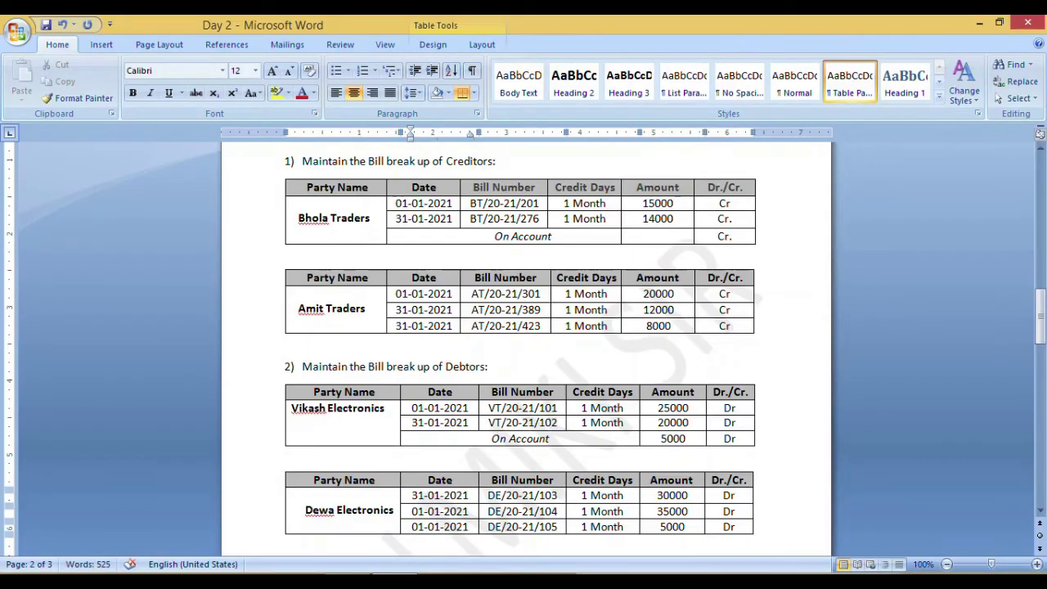
key(alt+Tab)
- Enter DEWA bill DE/20-21/103 dated 31-1-2021, 1 month credit, for 30,000
text(31-1-2021)
key(Return)
text(DE/)
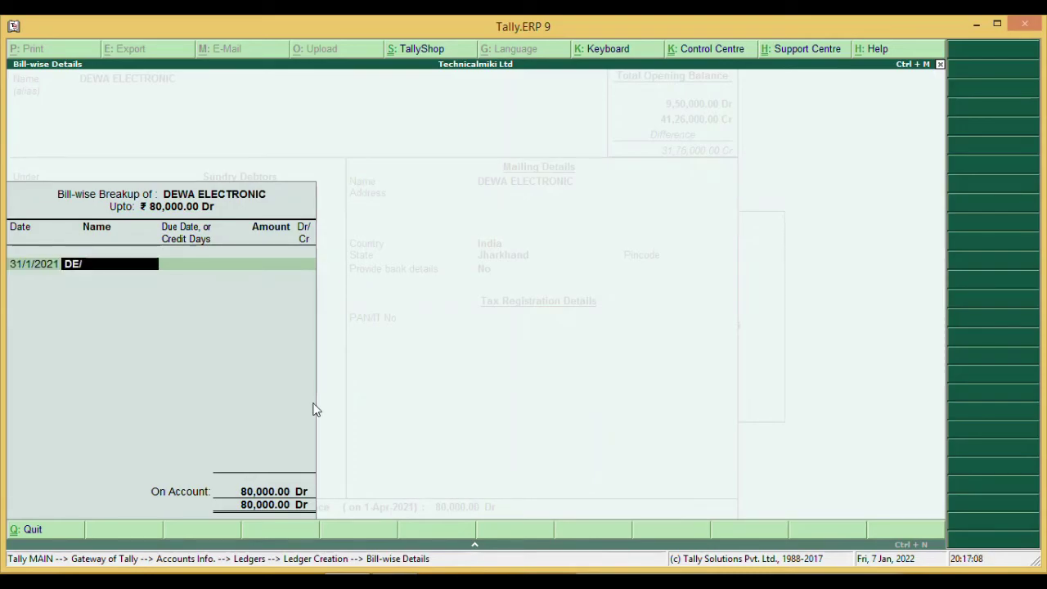
text(20-21/103)
key(Return)
text(1 month)
key(Return)
text(30000)
key(Return)
key(Return)
- Add DEWA bills DE/20-21/104 for 35,000 and DE/20-21/105, then accept the breakup
text(1-1-2021)
key(Return)
text(1 month)
key(Return)
text(35000)
key(Return)
key(Return)
key(Return)
text(DE/20-21/105)
key(Return)
text(1 month)
key(Return)
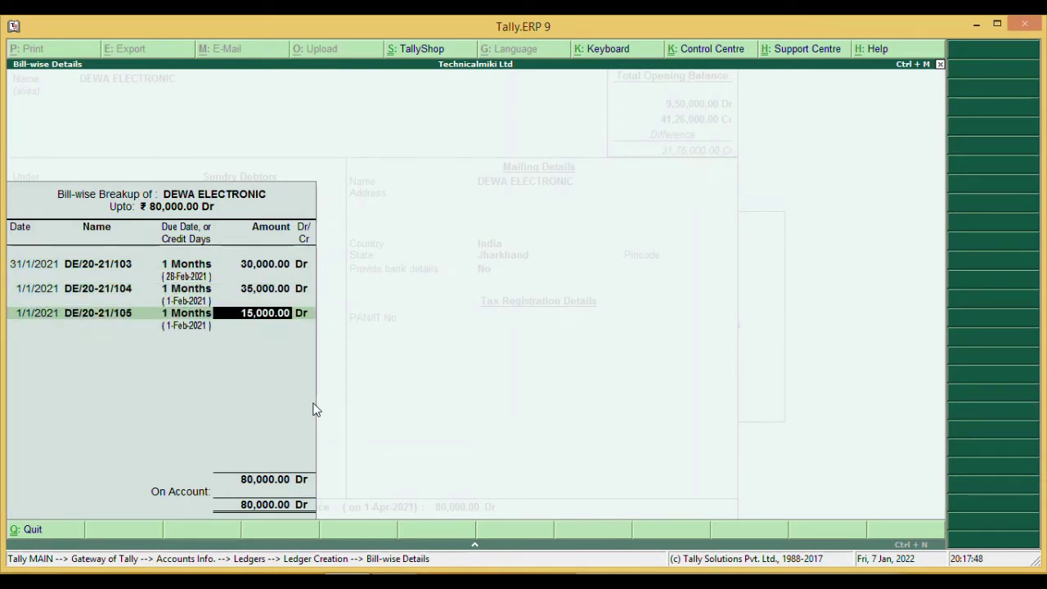
key(Return)
key(Return)
key(Return)
key(Escape)
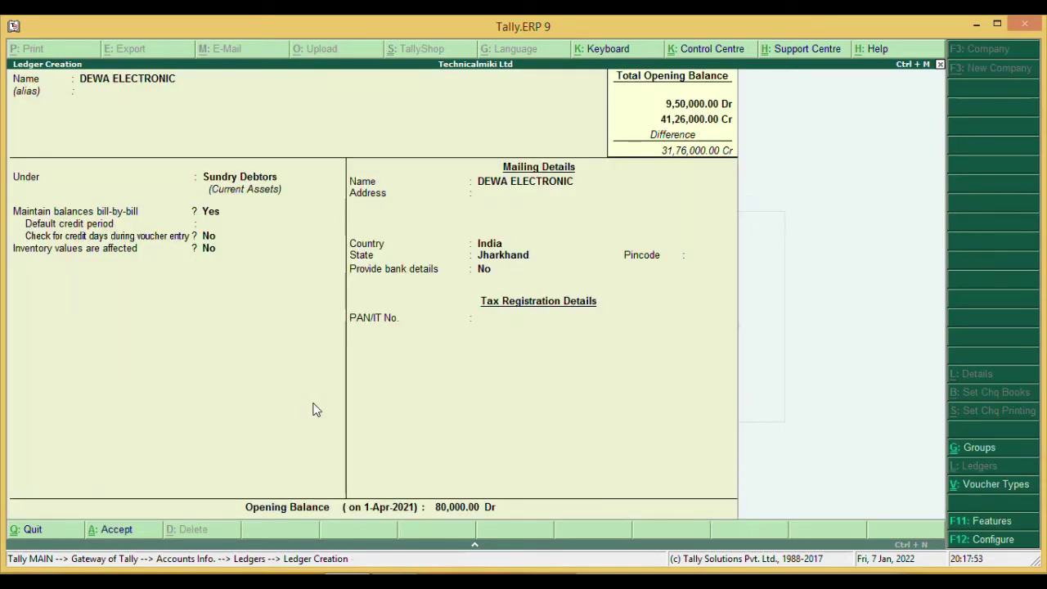
- Discard the unfinished new ledger and quit Ledger Creation
text(CA)
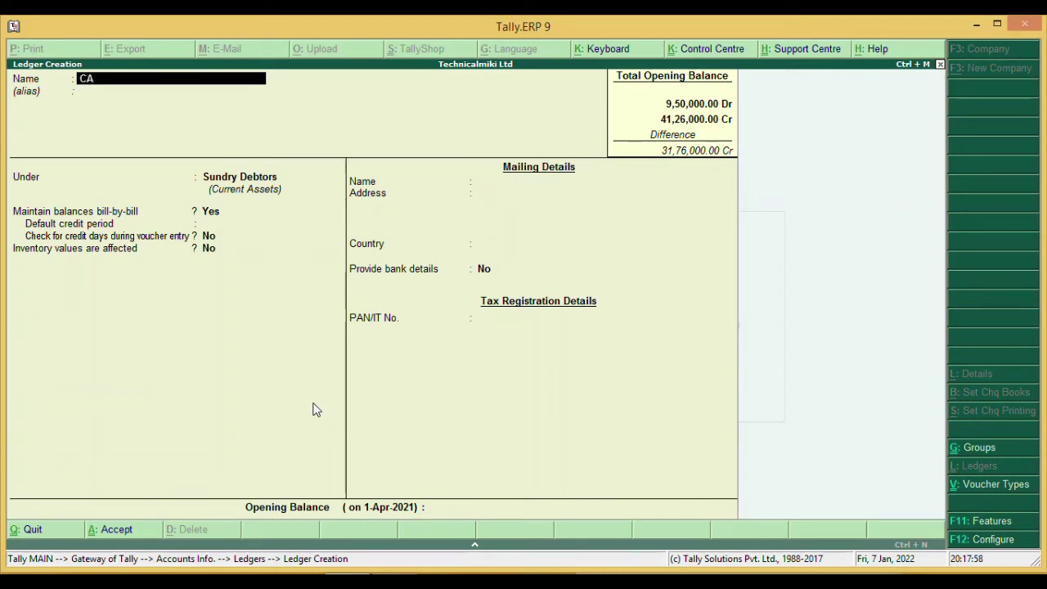
key(BackSpace)
key(BackSpace)
key(Escape)
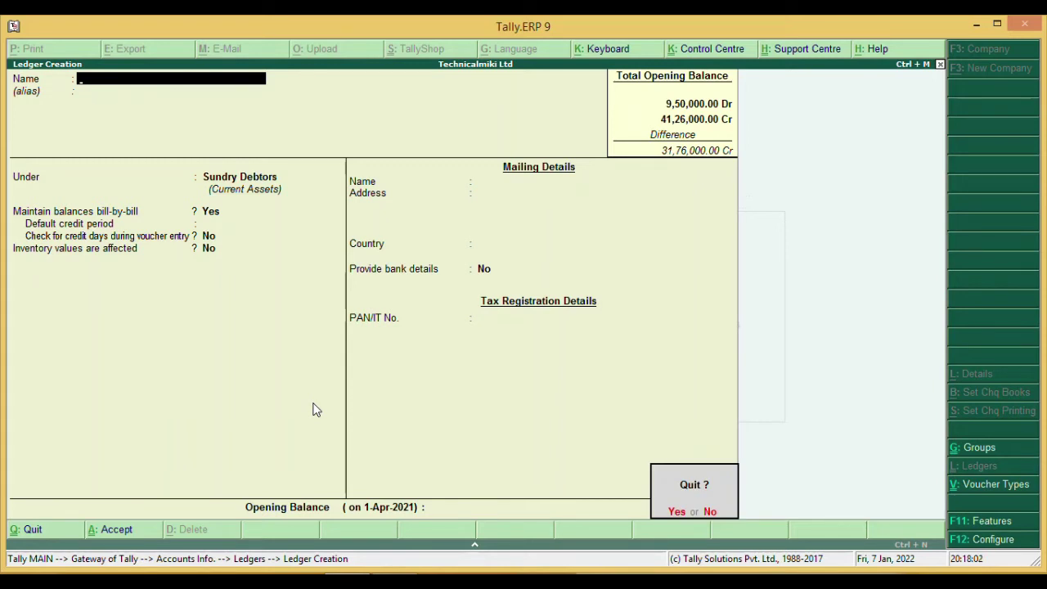
key(Return)
- Alter the Cash ledger to carry a 76,000 Dr opening balance
key(Down)
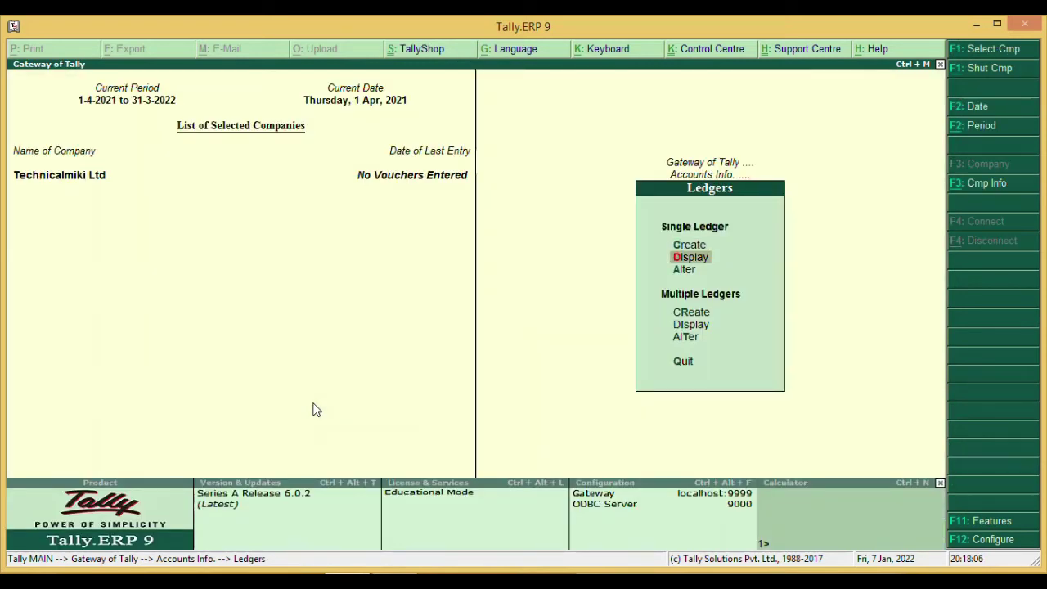
key(Down)
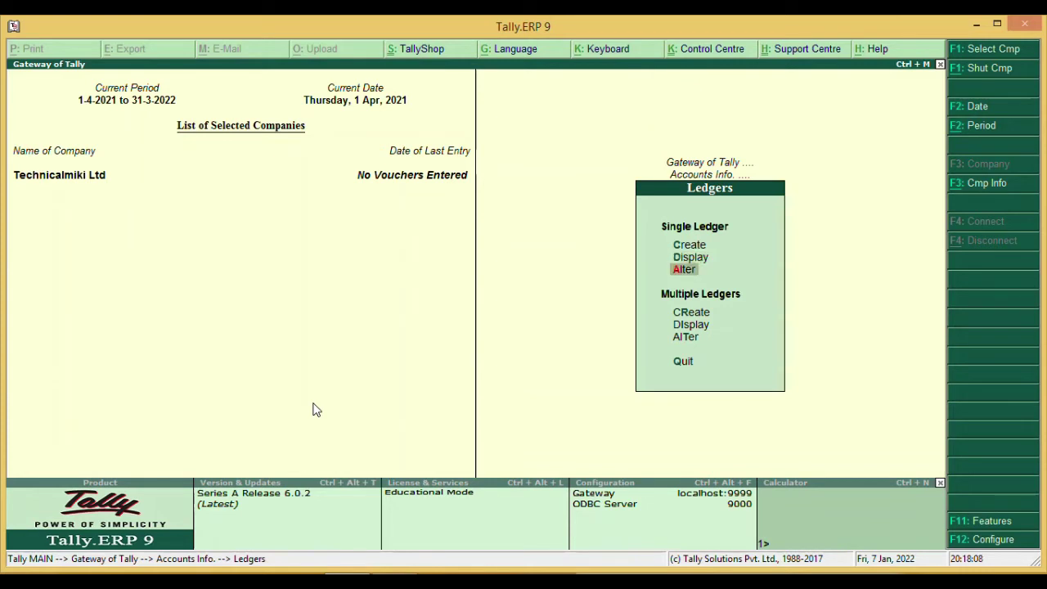
key(Return)
key(Down)
key(Down)
key(Down)
key(Down)
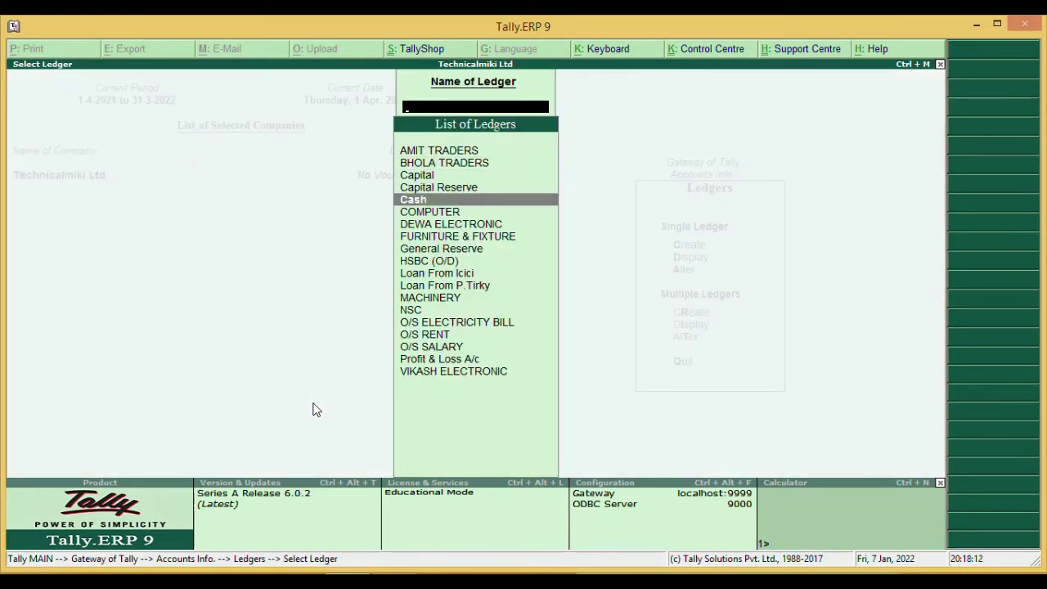
key(Return)
key(Return)
key(Return)
key(Return)
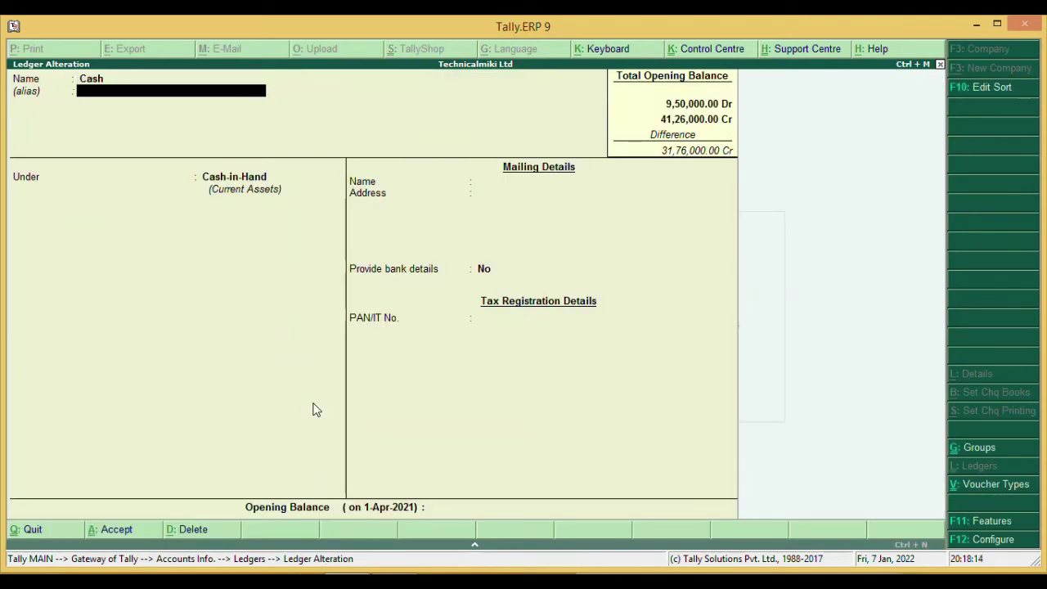
key(Return)
key(Return)
key(Escape)
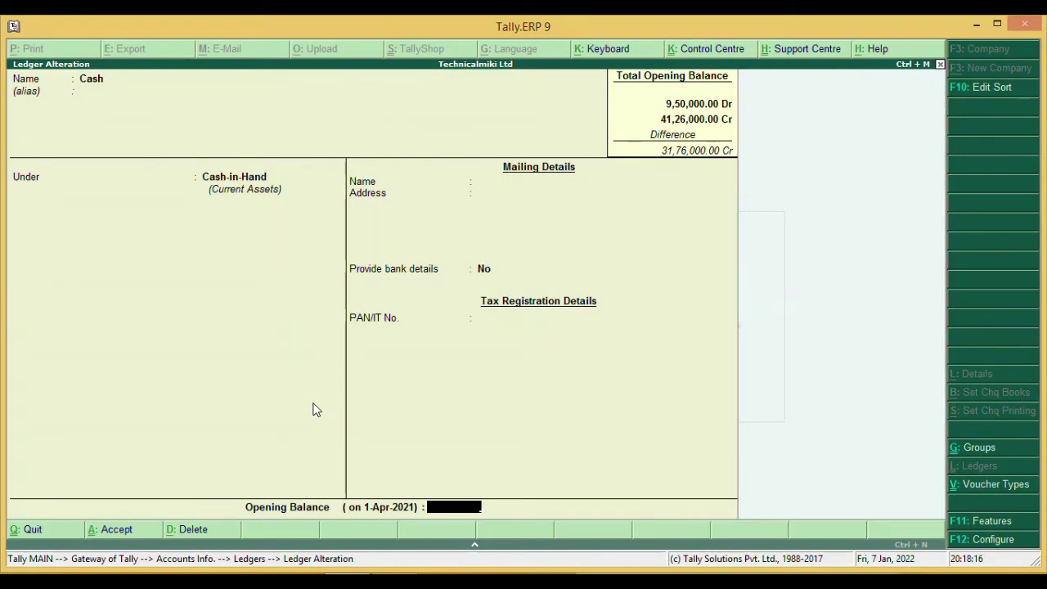
text(76000)
key(Return)
key(Return)
key(Return)
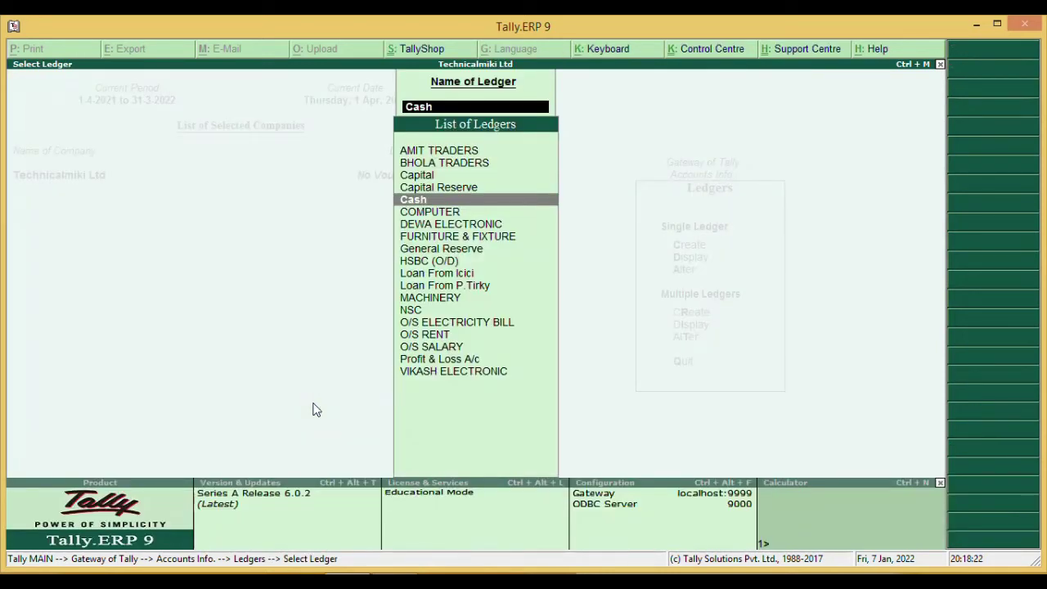
key(Escape)
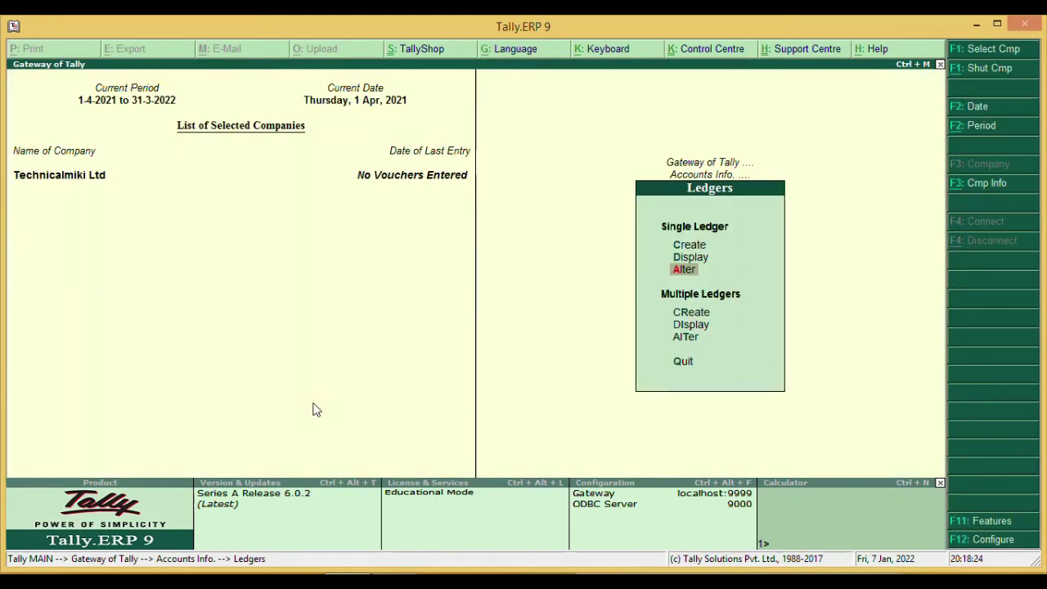
- Start a new ledger named CITI BANK and move to its Under group field
key(Up)
key(Up)
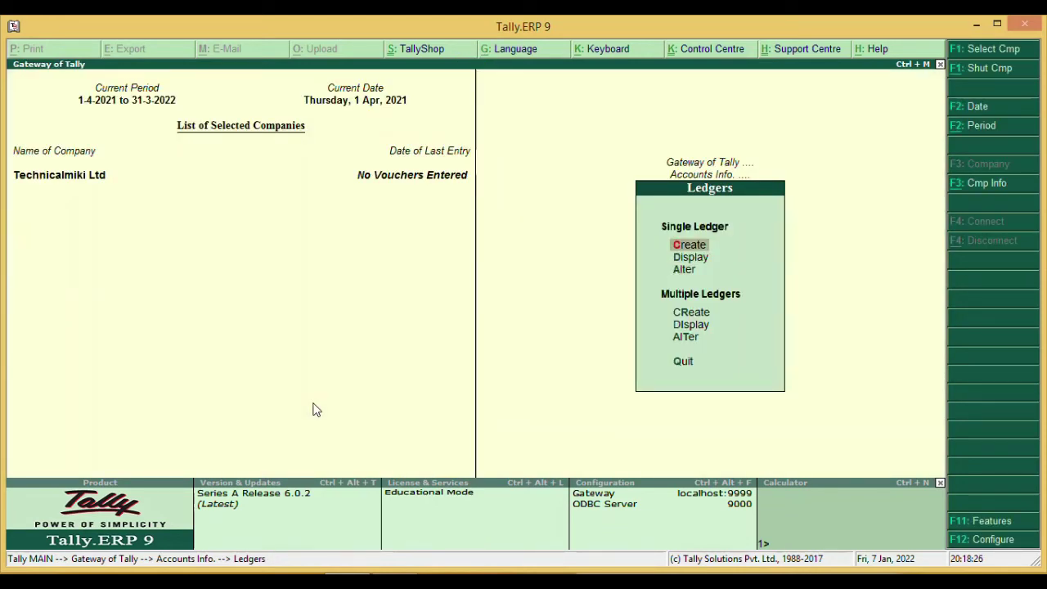
key(Return)
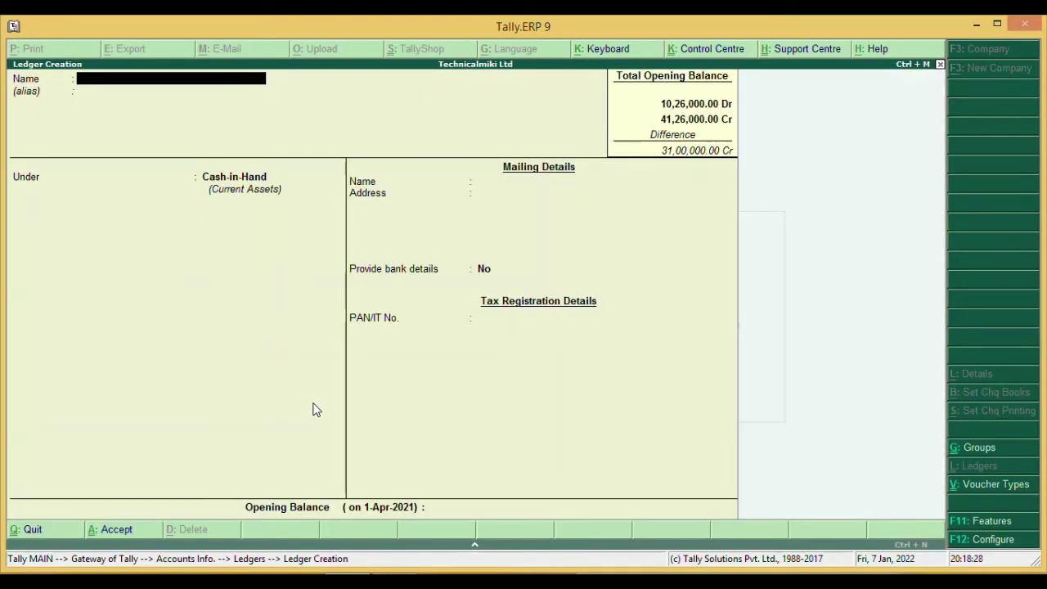
text(CITI BANK)
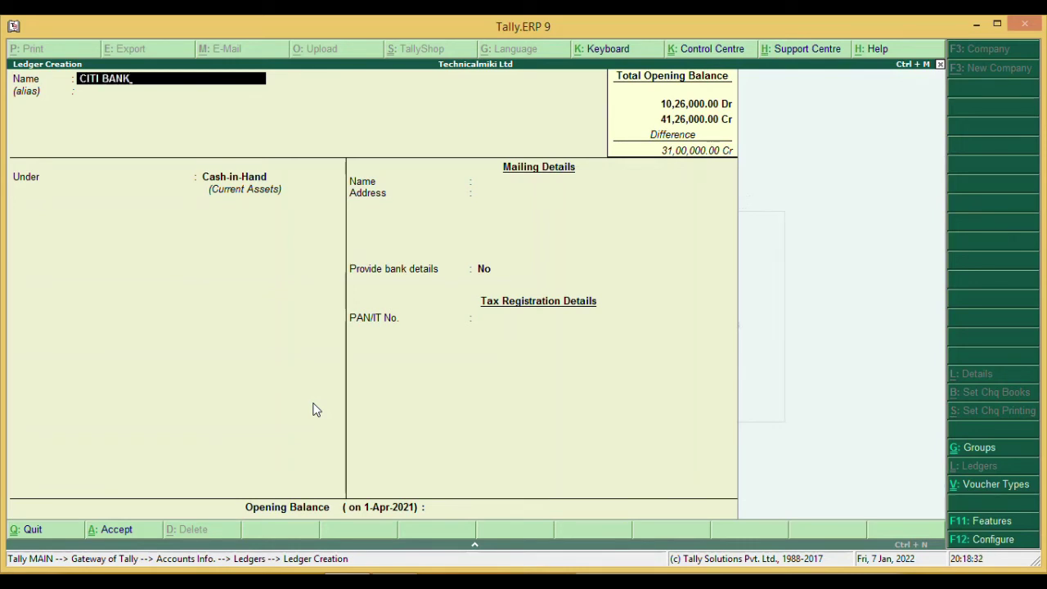
key(Return)
key(Return)
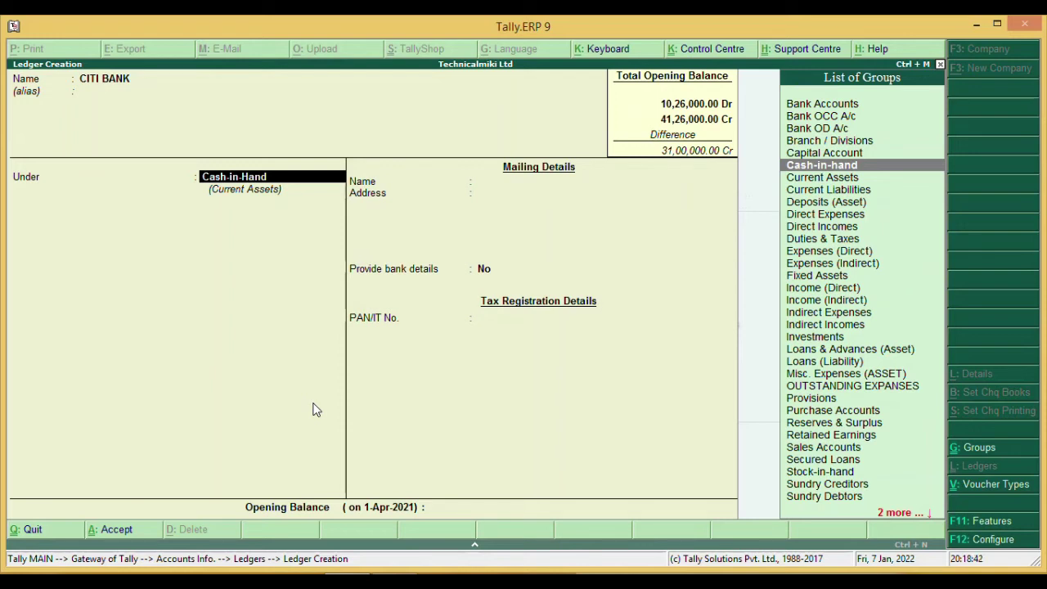
- Move CITI BANK from Cash-in-Hand to Bank Accounts and give it an 8,00,000 Dr opening balance
key(Return)
key(BackSpace)
text(B)
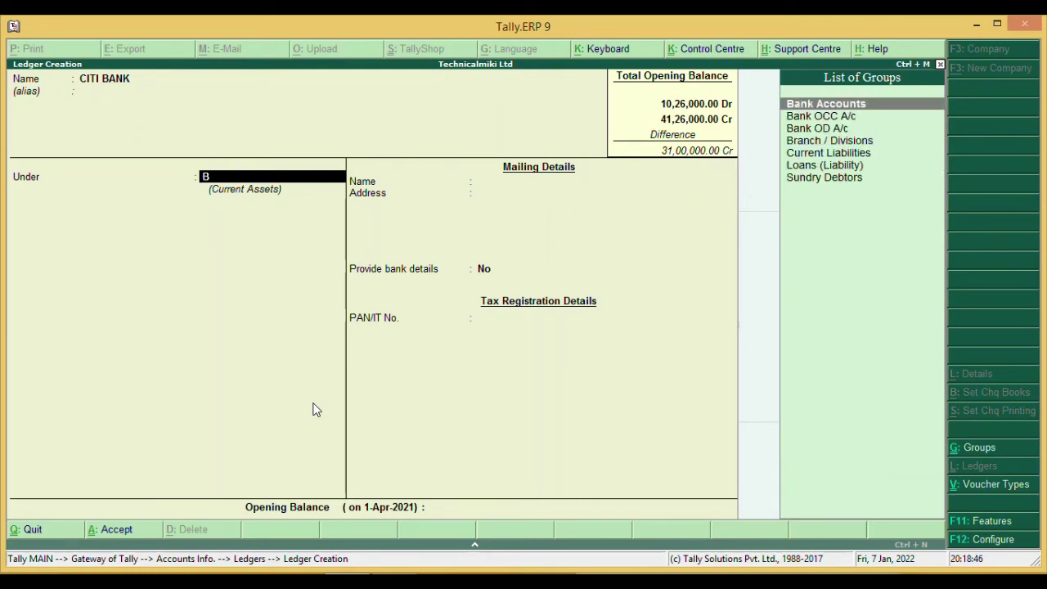
key(Return)
key(Return)
key(Return)
key(Return)
key(Return)
key(Return)
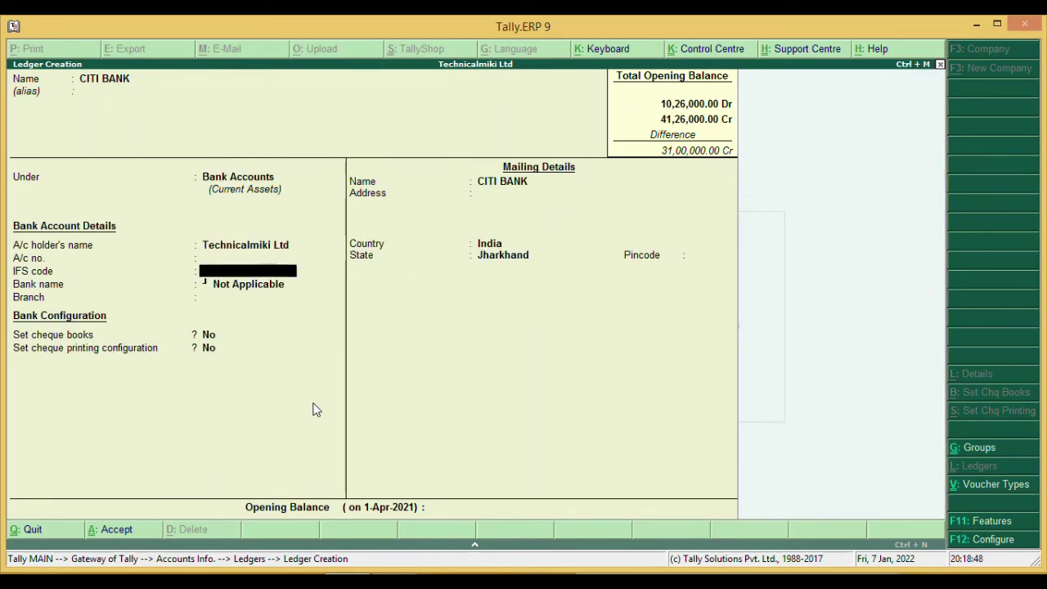
key(Return)
key(Return)
key(Return)
key(Return)
key(Return)
key(Return)
key(Return)
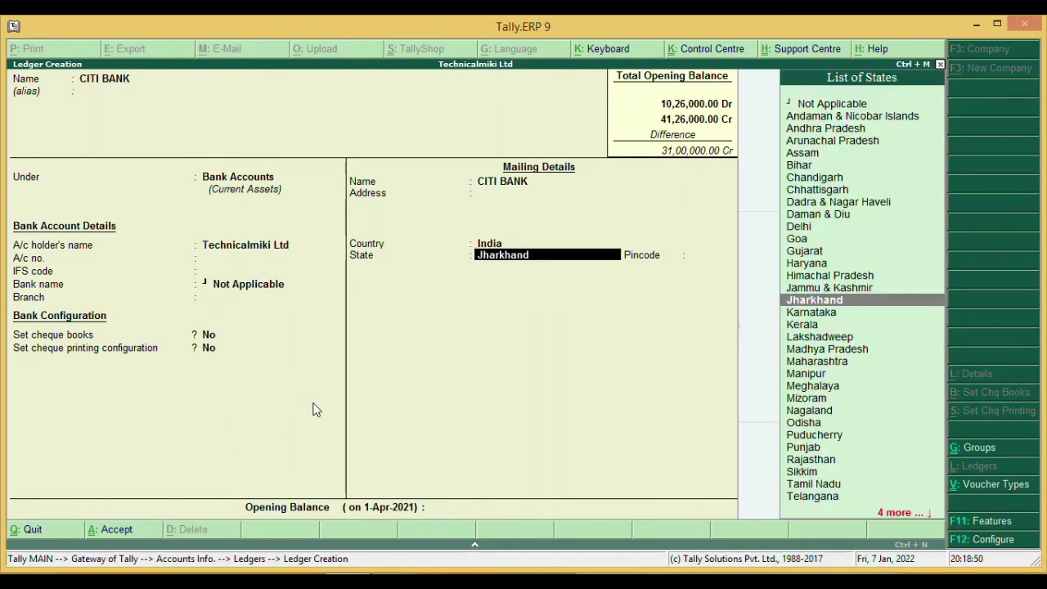
key(Return)
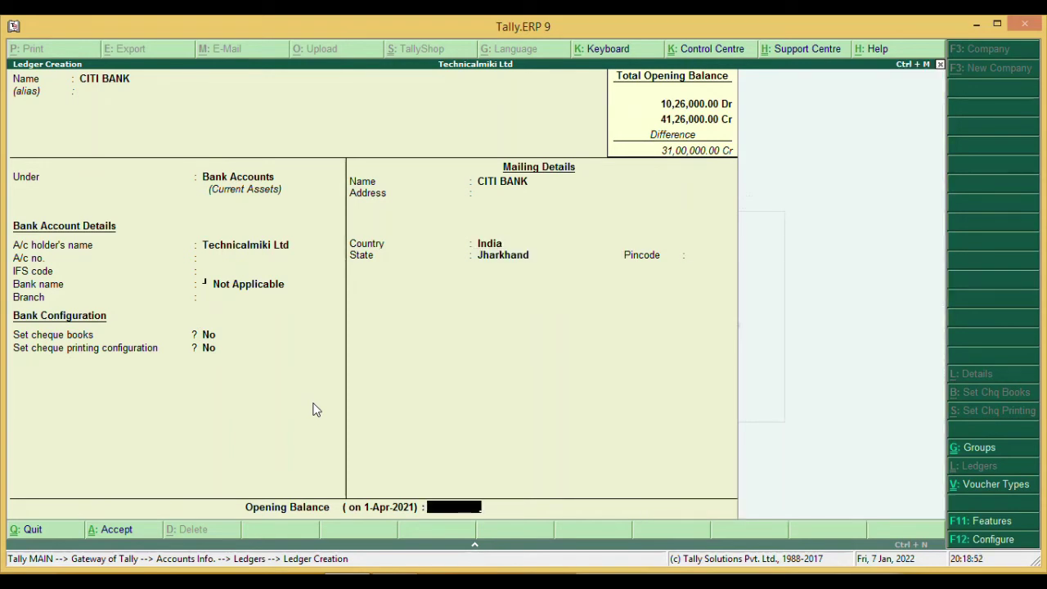
text(8)
text(00000)
key(Return)
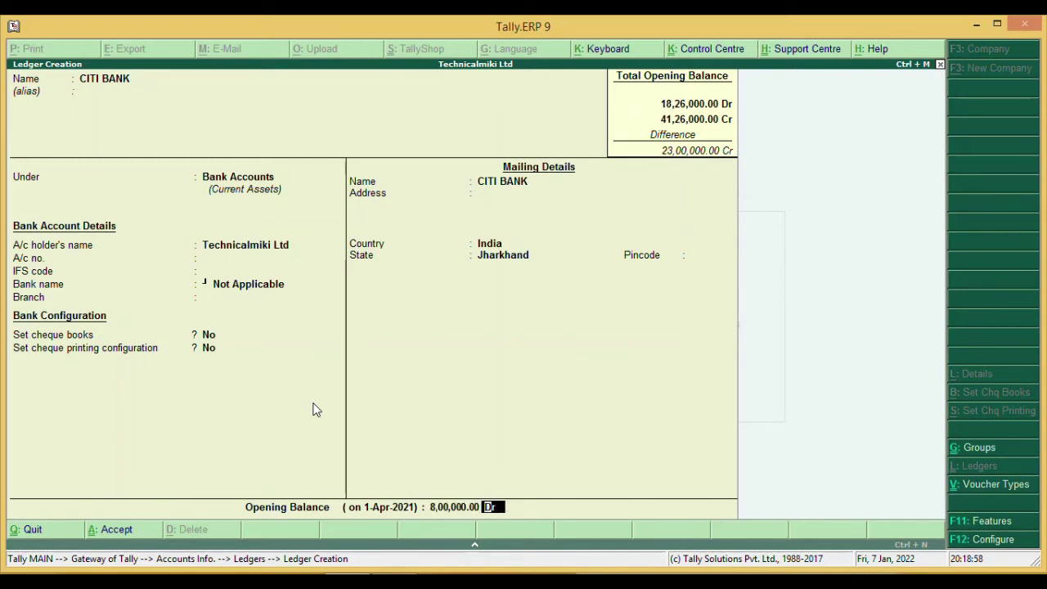
key(Return)
key(Return)
- Create ALLAHABAD BANK, correcting its opening balance from 50,000 to 5,00,000 Dr
text(ALLA)
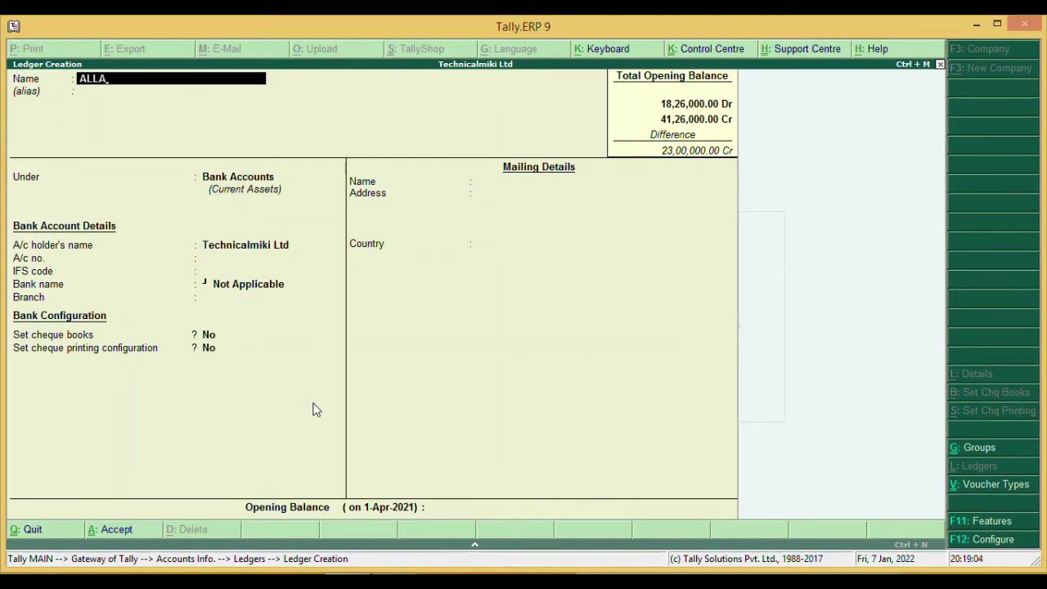
text(HABAD BANK)
key(Return)
key(Return)
key(Return)
key(Return)
key(Return)
key(Return)
key(Return)
key(Return)
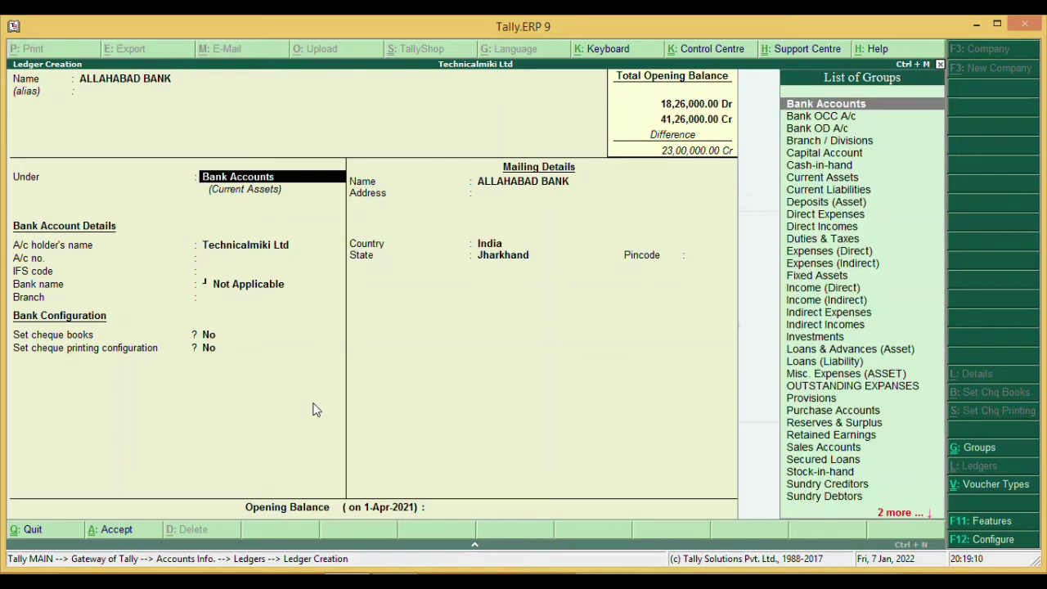
key(Return)
key(Return)
key(Return)
key(Return)
key(Return)
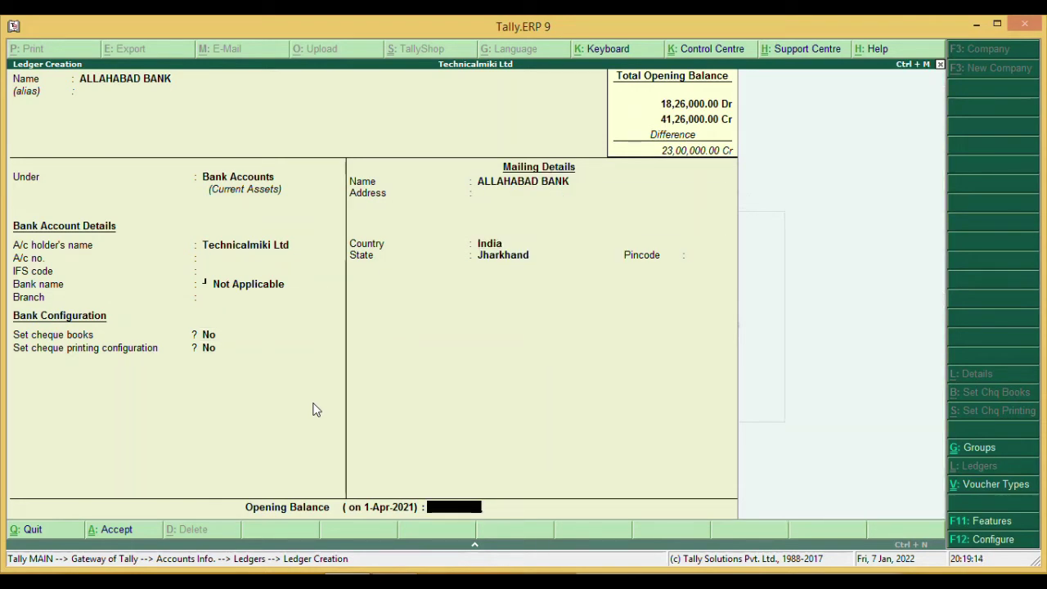
text(50000)
key(Return)
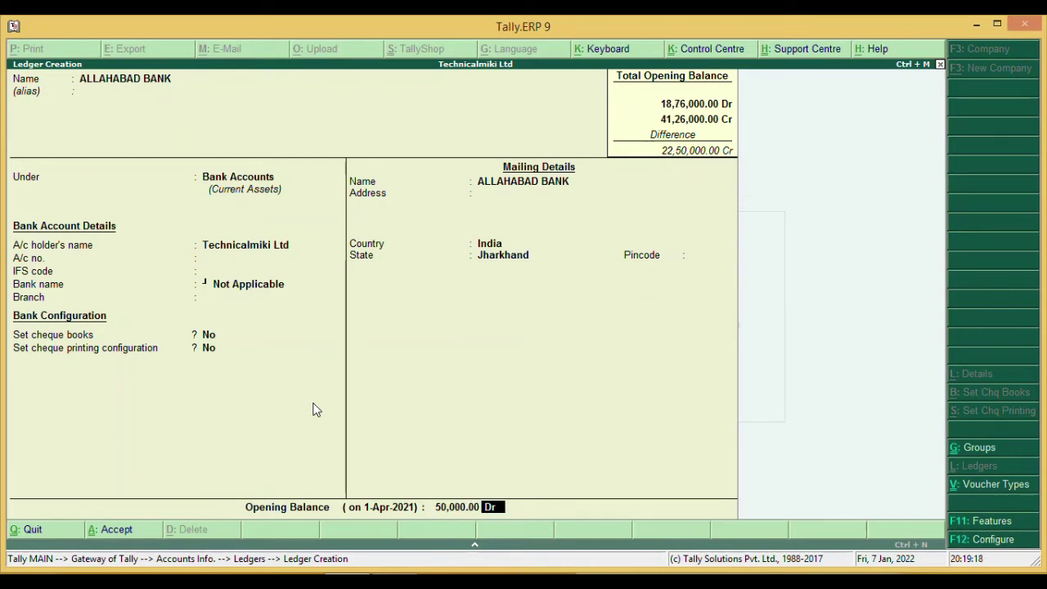
key(BackSpace)
text(5,00,)
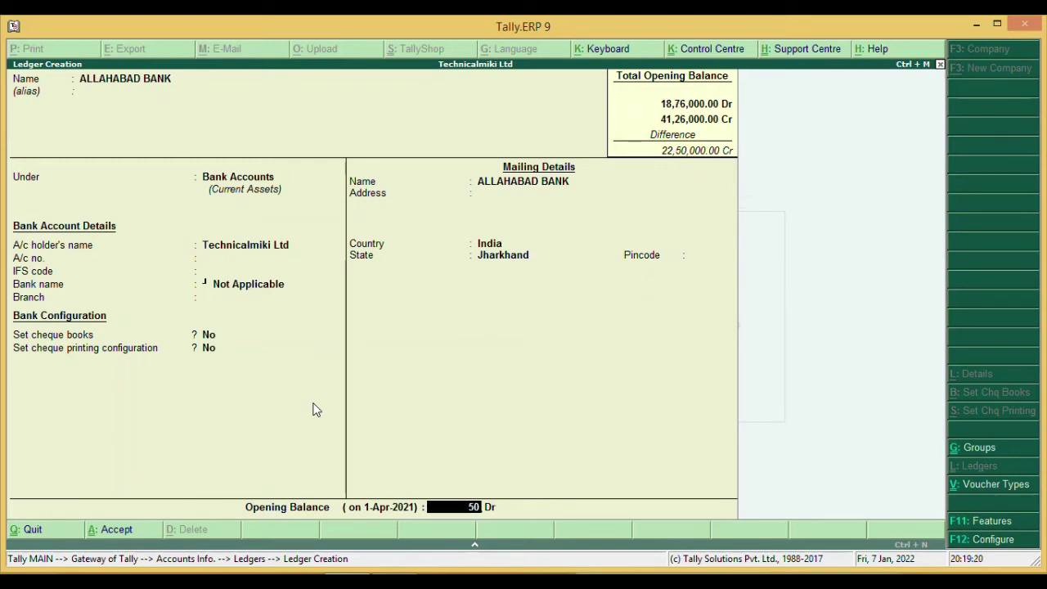
text(000)
key(Return)
key(Return)
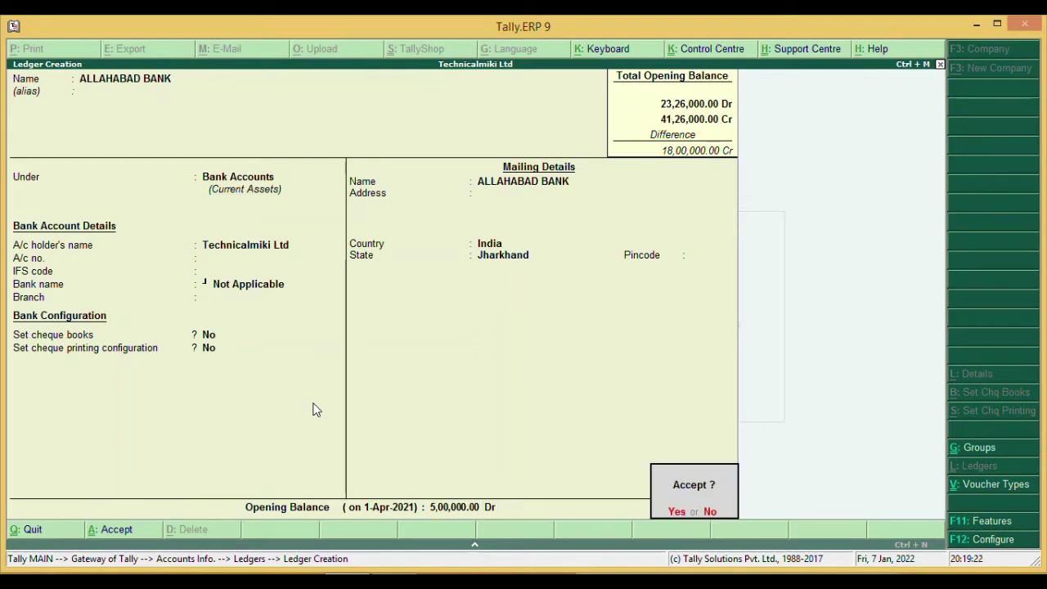
key(Return)
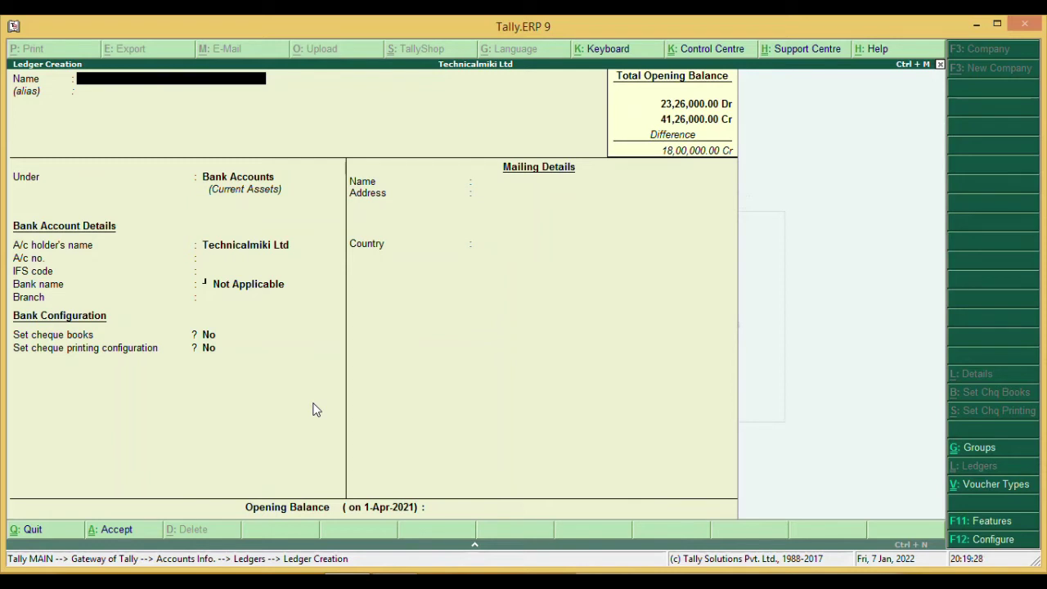
- Create PRELIMINARY EXPANSES under Misc. Expenses (ASSET) at 25,000 Dr, then quit Ledger Creation
text(PRELIMINARY EXPANSES)
key(Return)
key(Return)
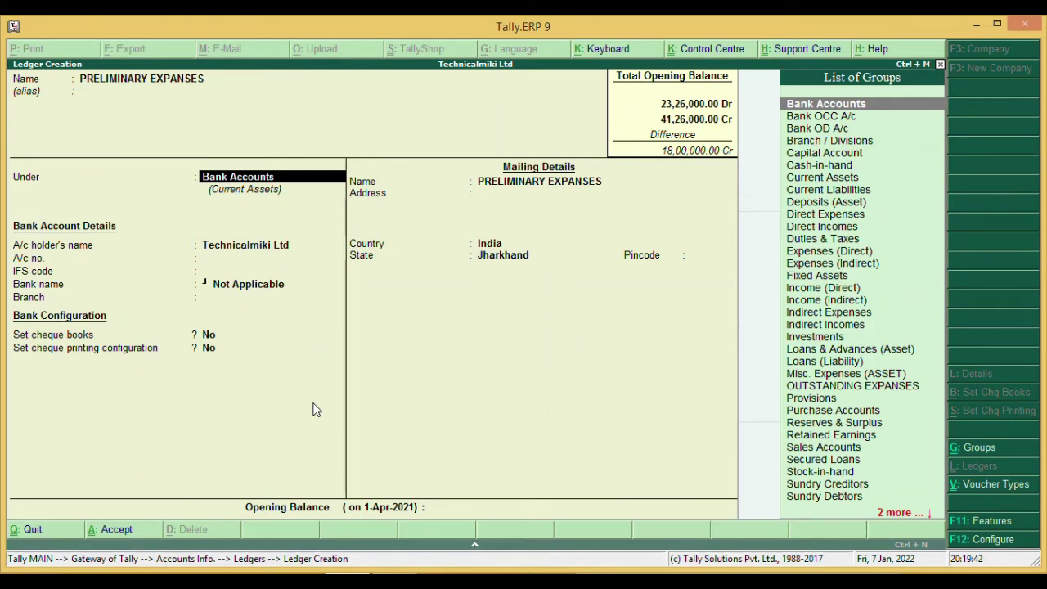
text(M)
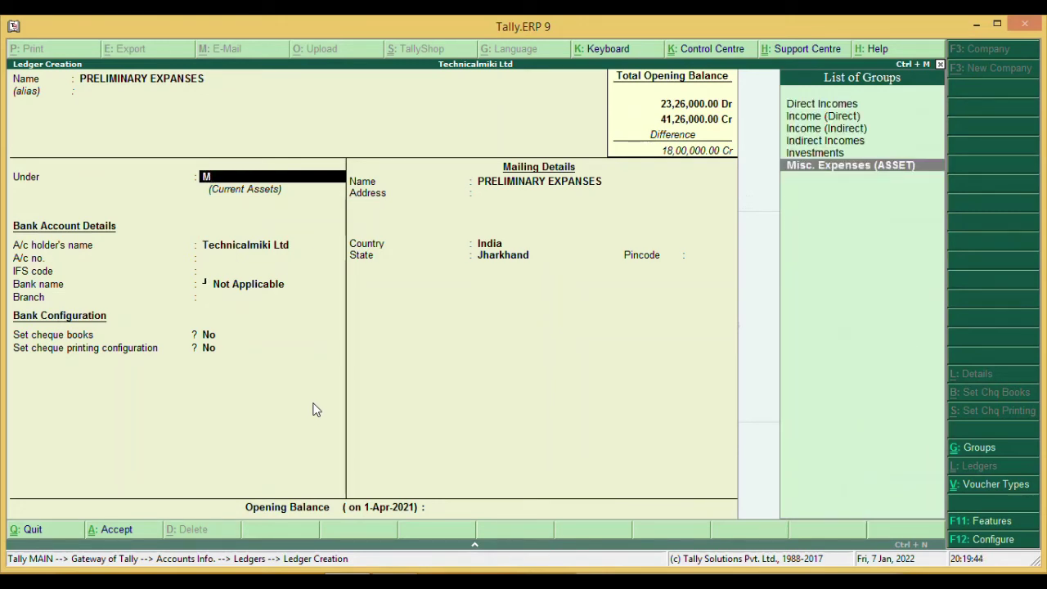
key(Return)
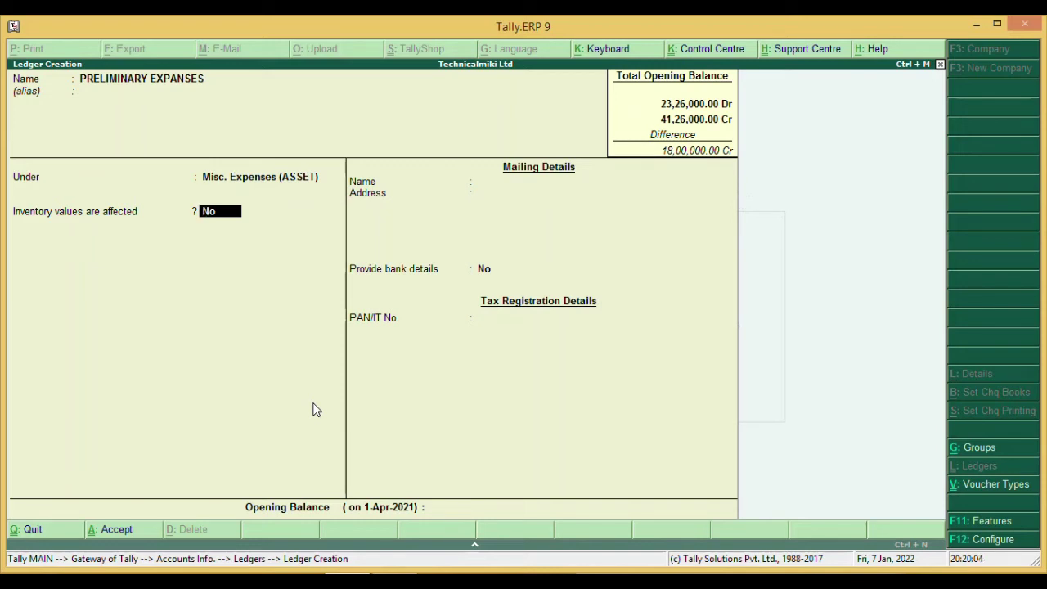
key(Return)
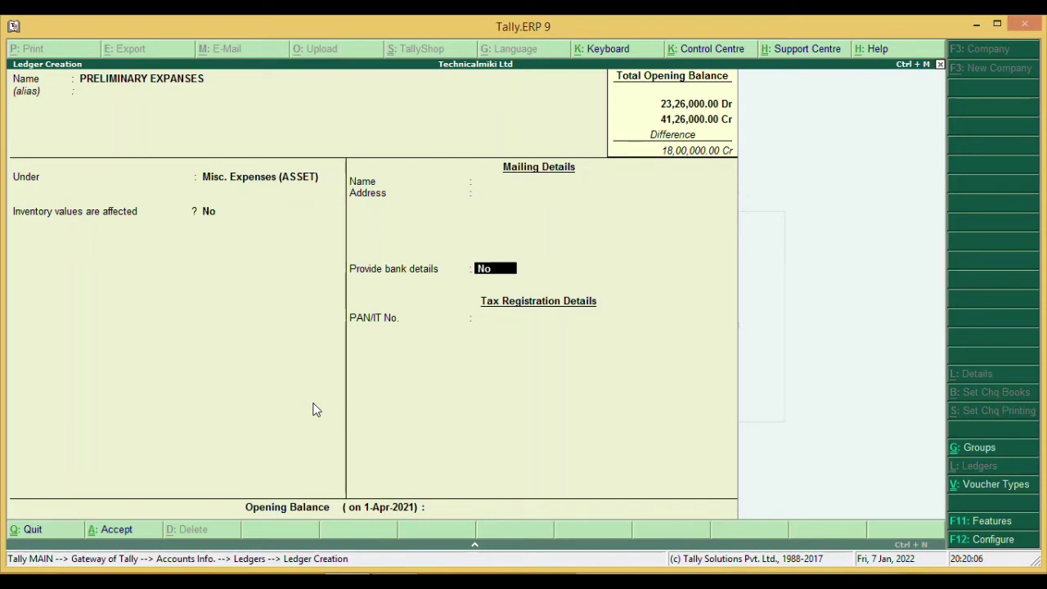
key(Return)
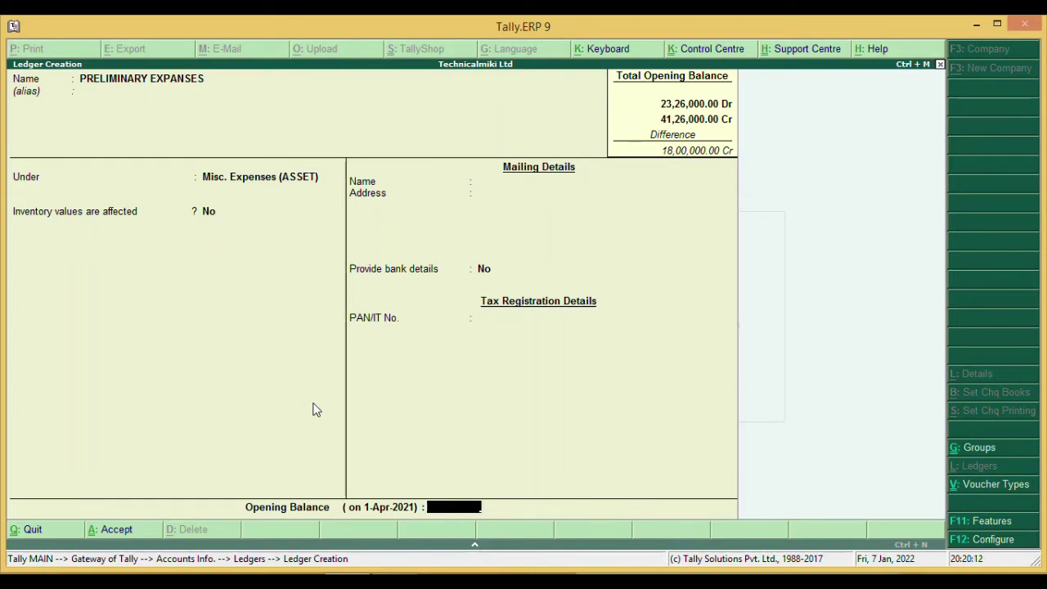
text(25000)
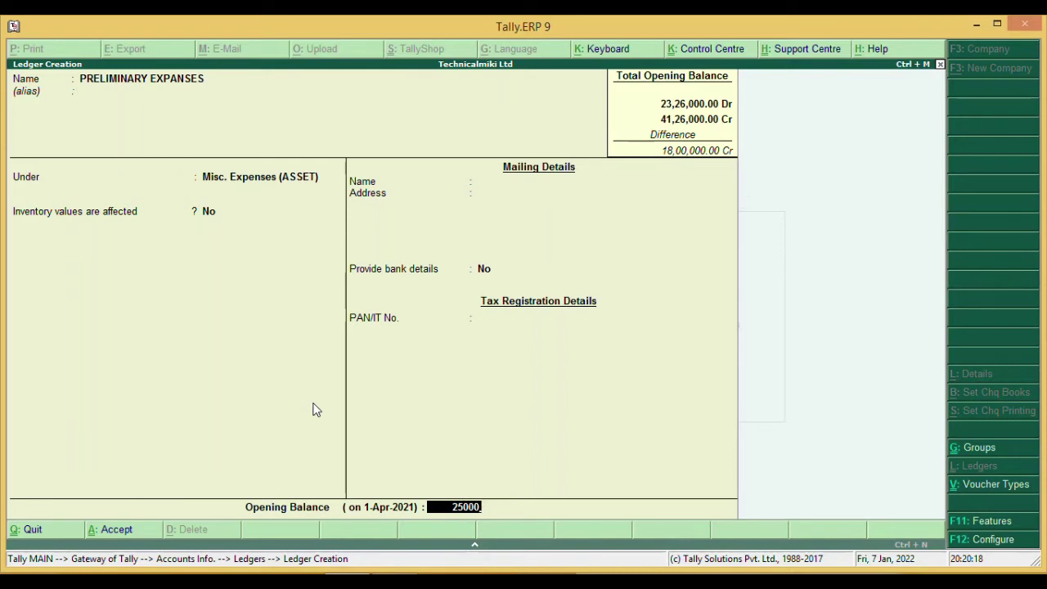
key(Return)
key(Return)
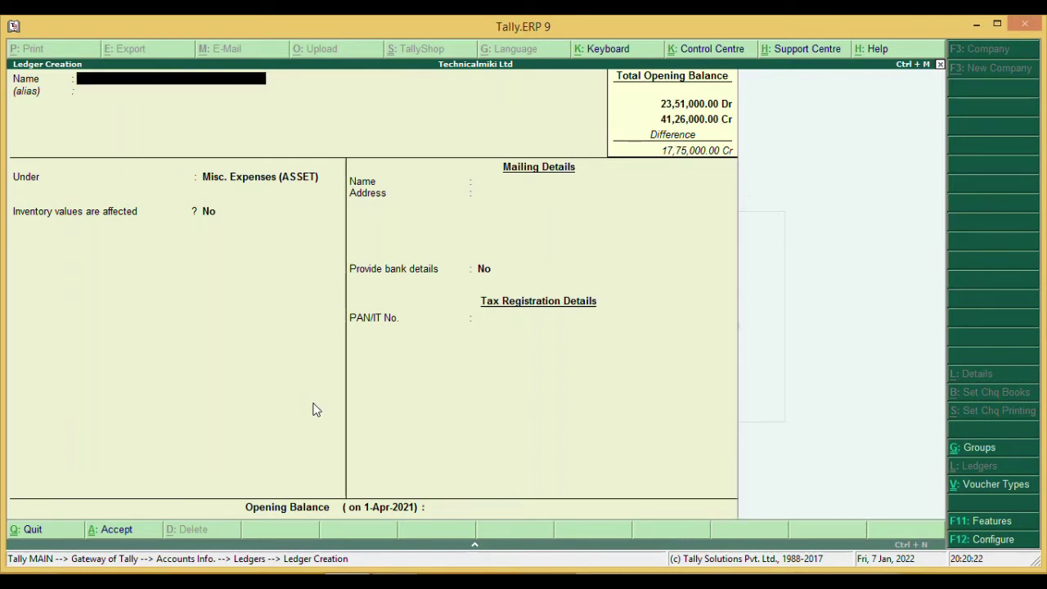
key(Escape)
key(Return)
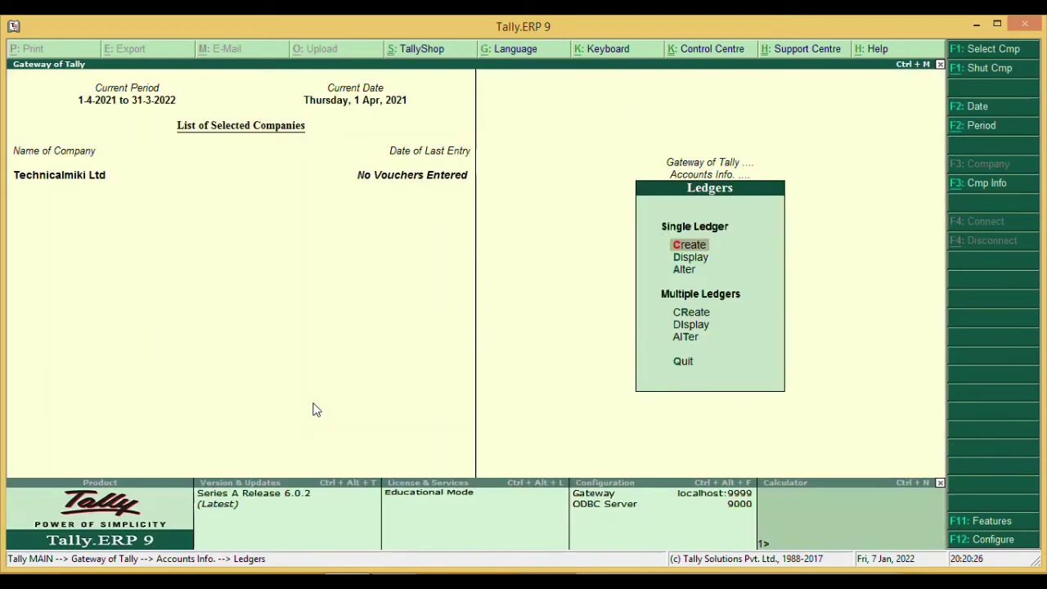
- Open the MACHINERY ledger in Ledger Alteration
key(Down)
key(Down)
key(Return)
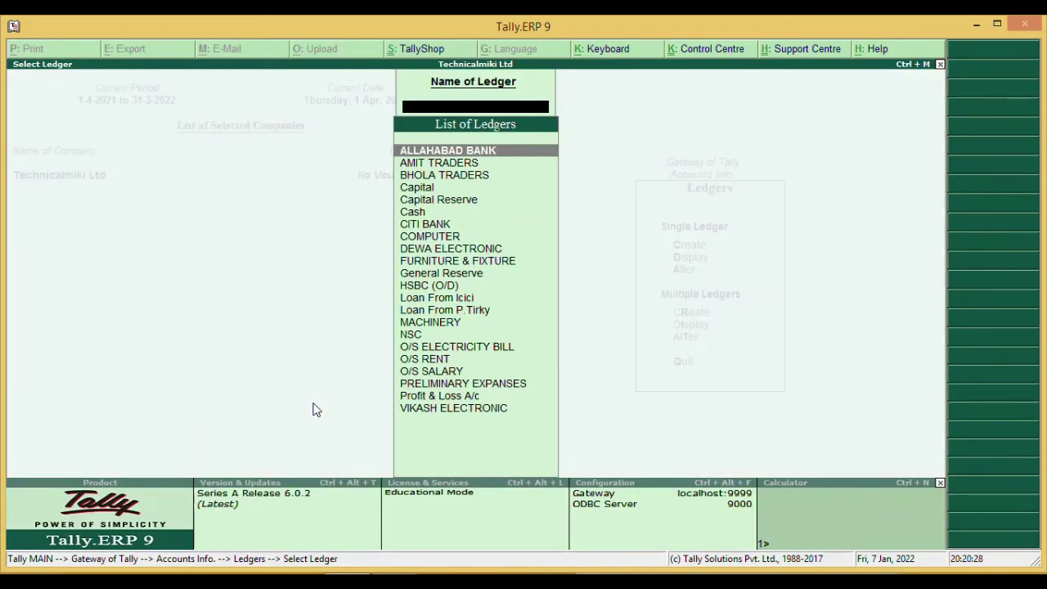
key(Down)
key(Down)
key(Down)
key(Down)
key(Down)
key(Down)
key(Down)
key(Down)
key(Down)
key(Down)
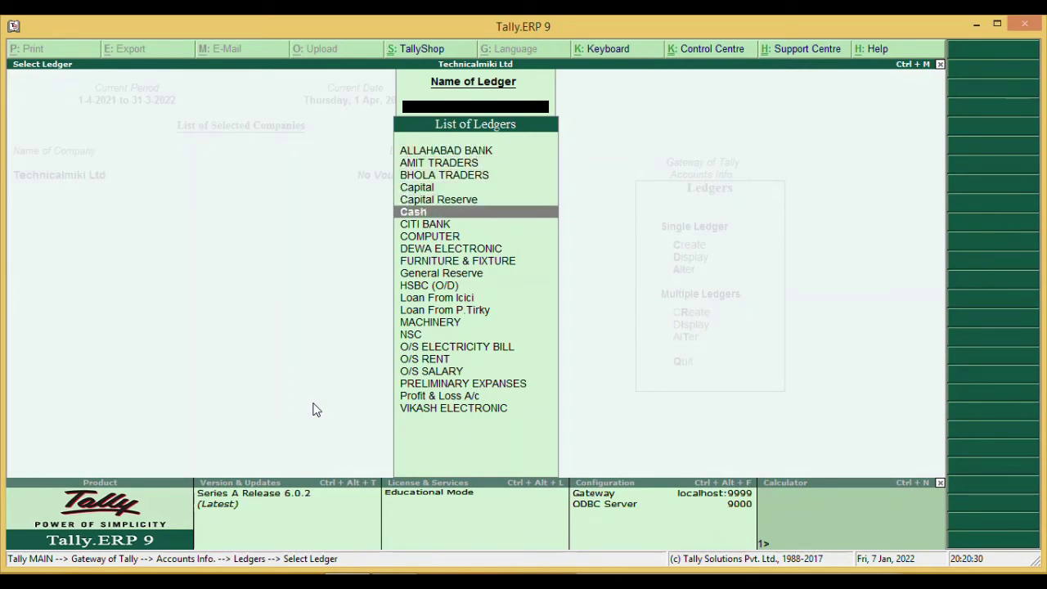
key(Down)
key(Down)
key(Down)
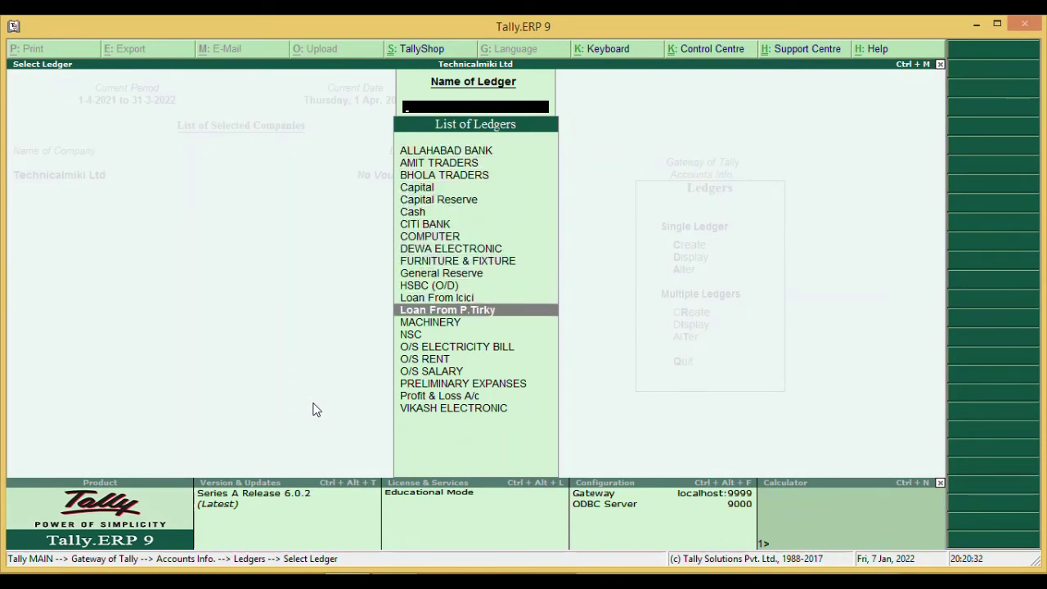
key(Escape)
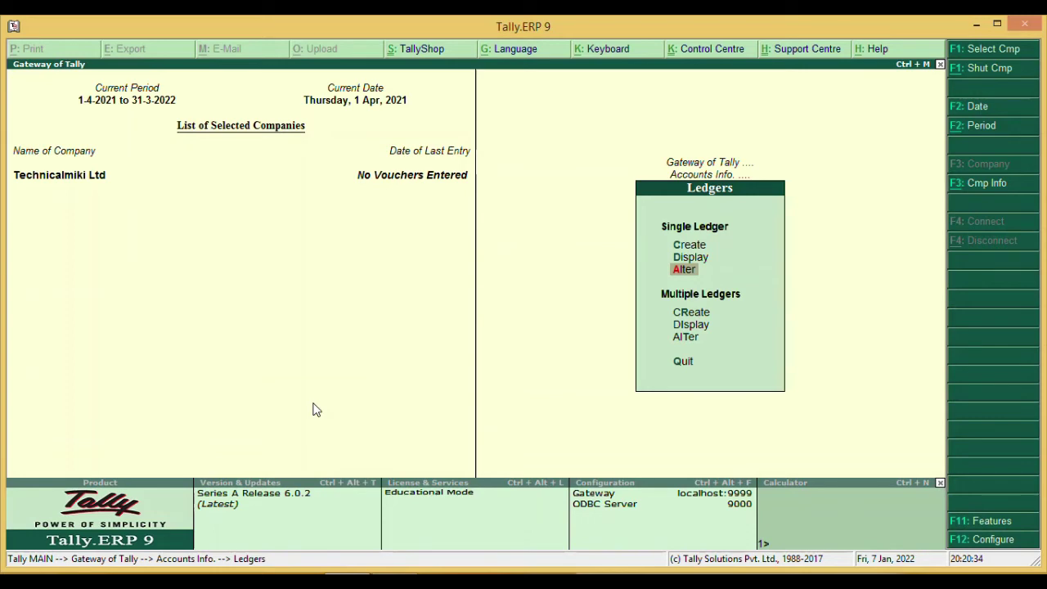
key(Return)
key(Down)
key(Down)
key(Down)
key(Down)
key(Down)
key(Down)
key(Down)
key(Down)
key(Down)
key(Down)
key(Down)
key(Down)
key(Down)
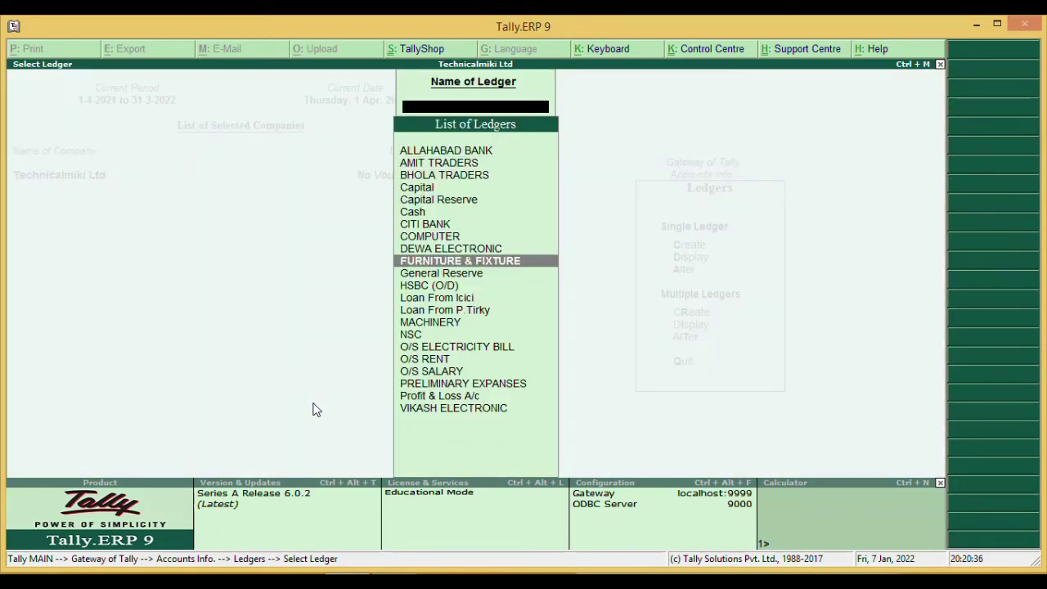
key(Down)
key(Return)
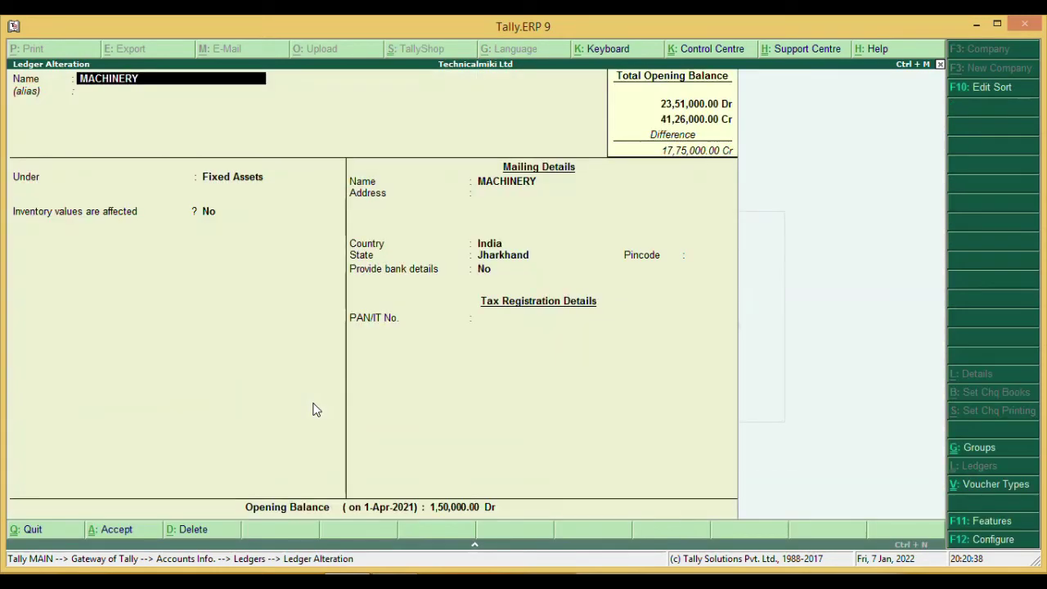
- Keep the state as Jharkhand and set MACHINERY's opening balance to 15,00,000 Dr
key(Return)
key(Return)
key(Return)
key(Return)
key(Return)
key(Return)
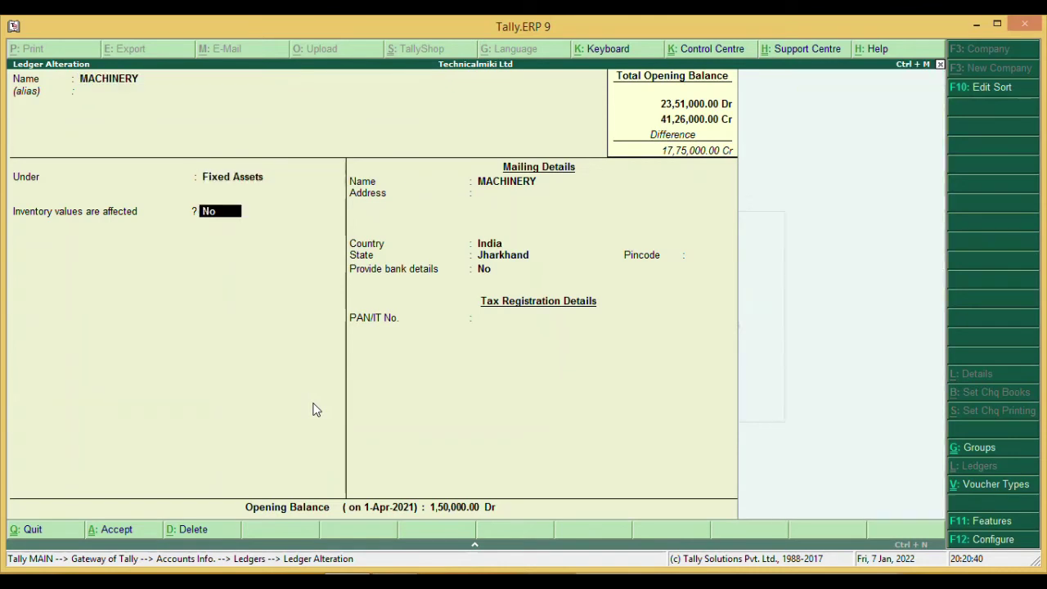
key(Return)
key(Return)
key(Return)
key(Return)
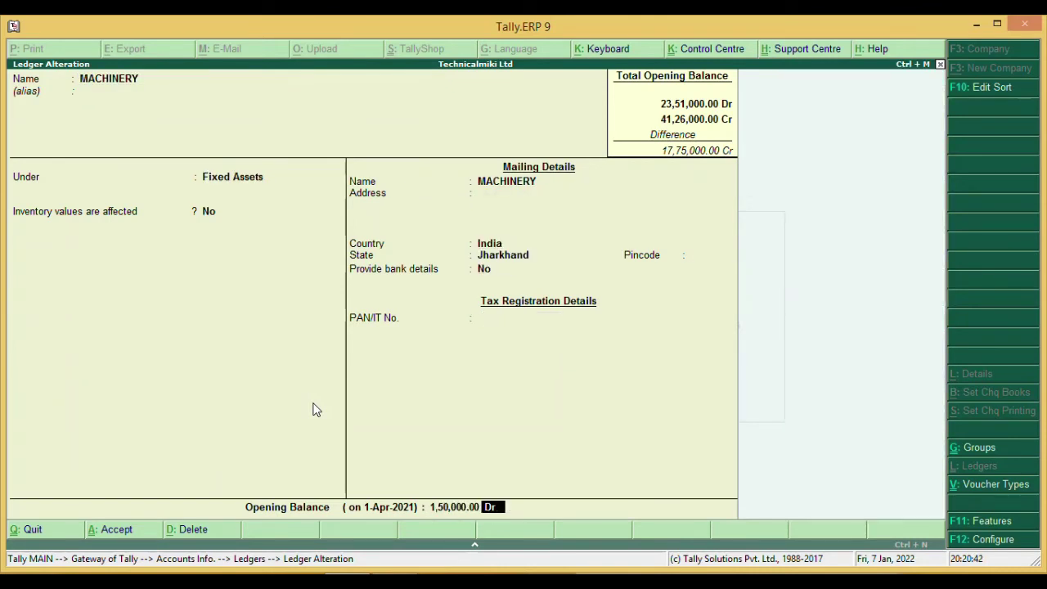
text(15,00,)
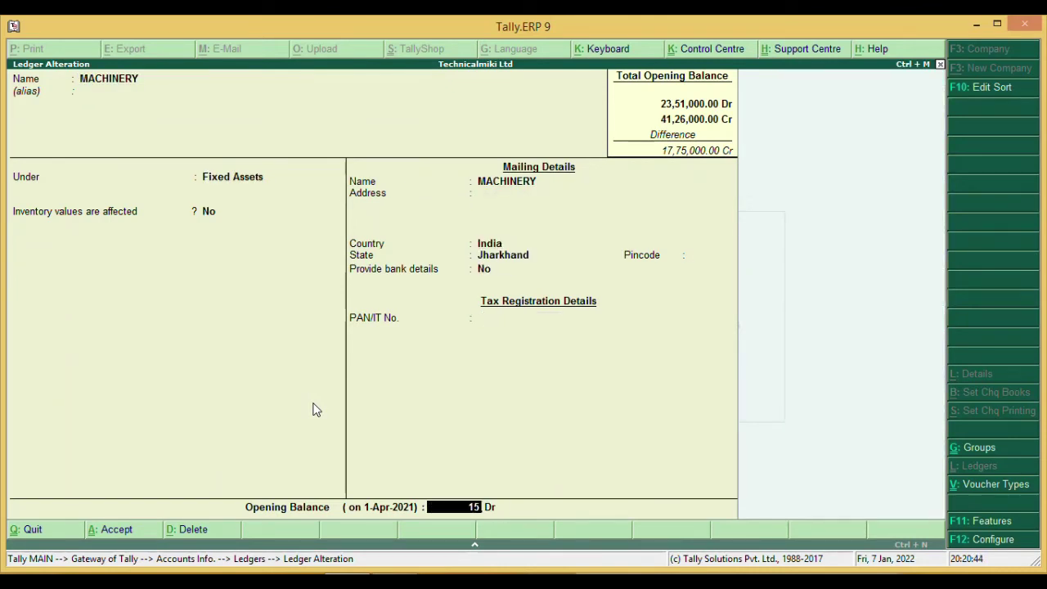
text(00000)
key(Return)
key(Return)
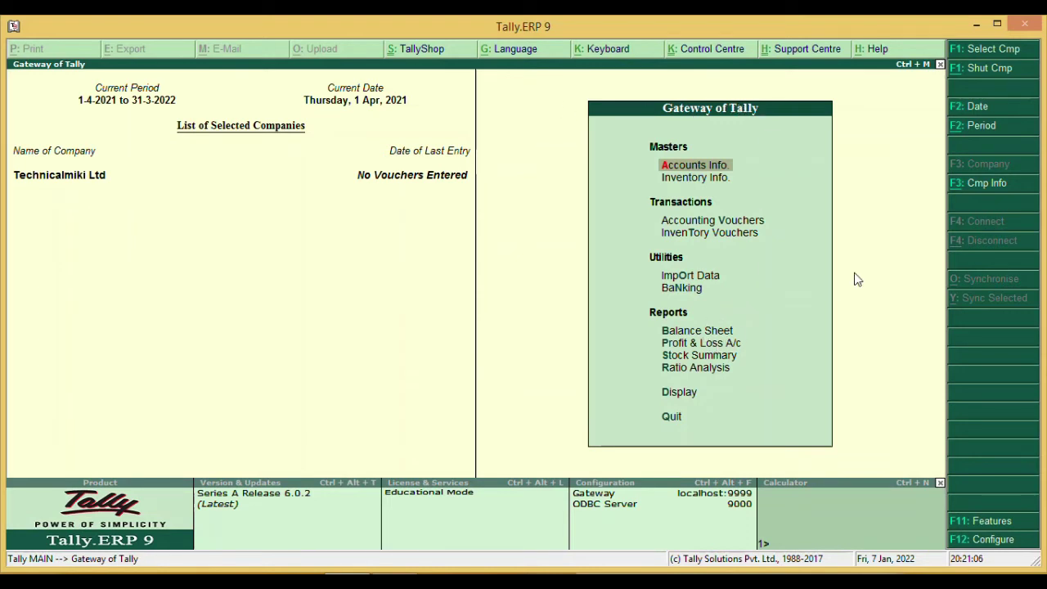
key(Down)
key(Down)
key(Down)
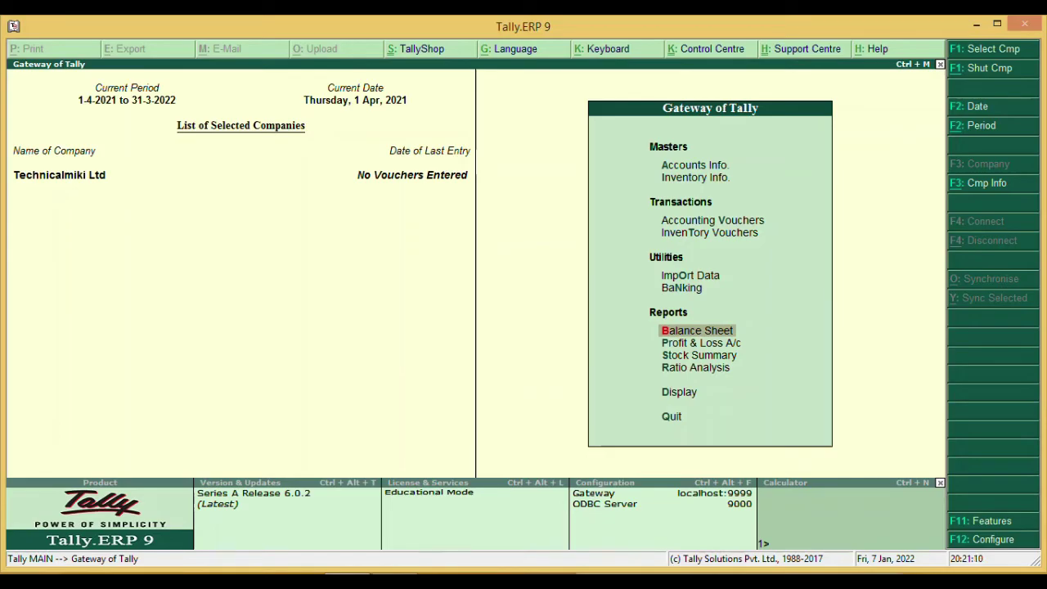
key(alt+Tab)
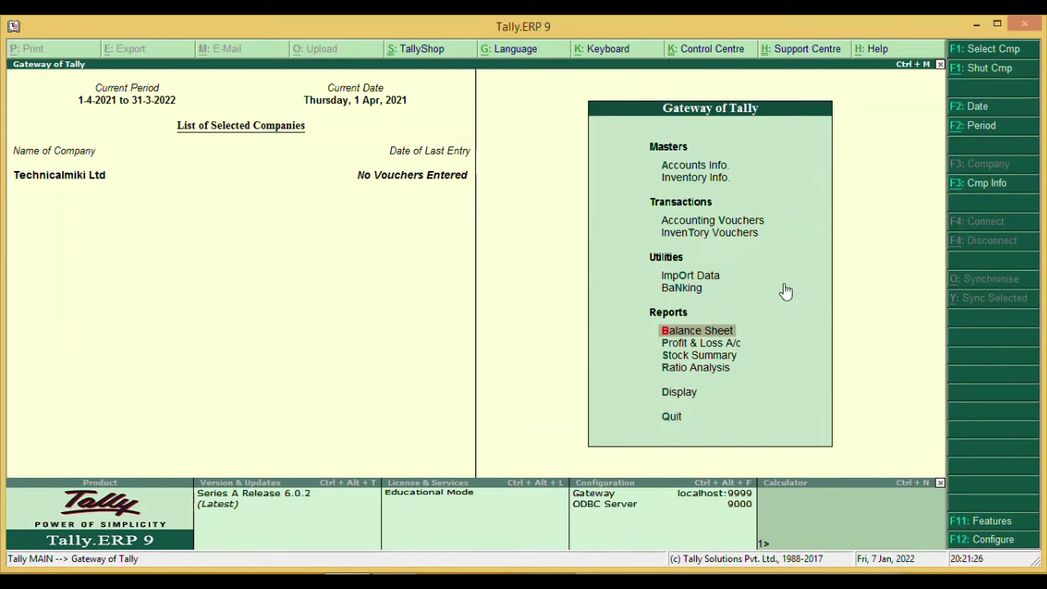
click(723, 332)
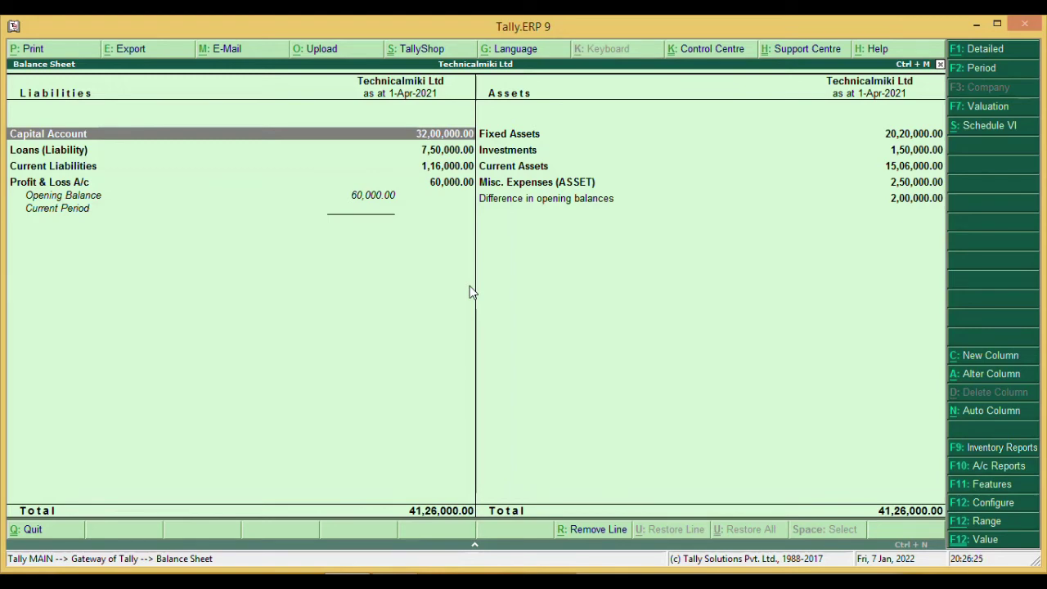
key(Escape)
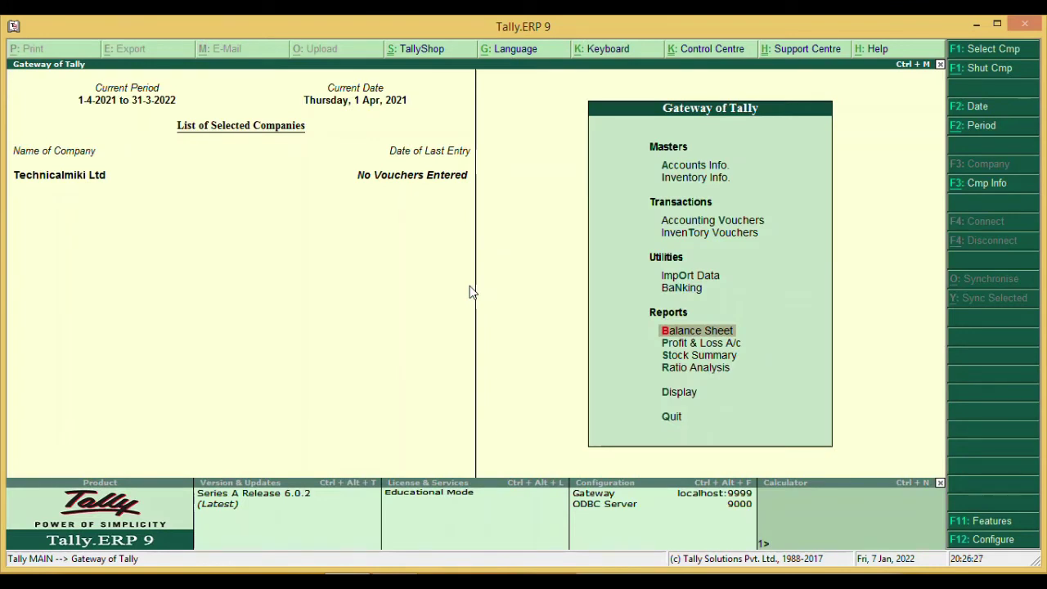
- Open Accounting Vouchers to begin Payment voucher No. 1 dated 1-Apr-2021
key(Up)
key(Up)
key(Up)
key(Up)
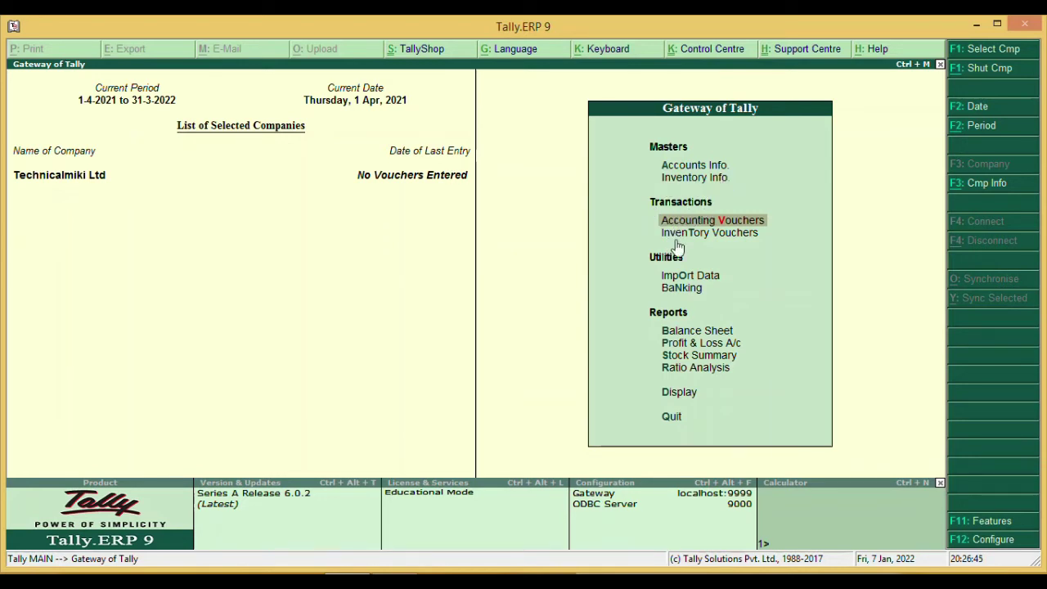
click(753, 224)
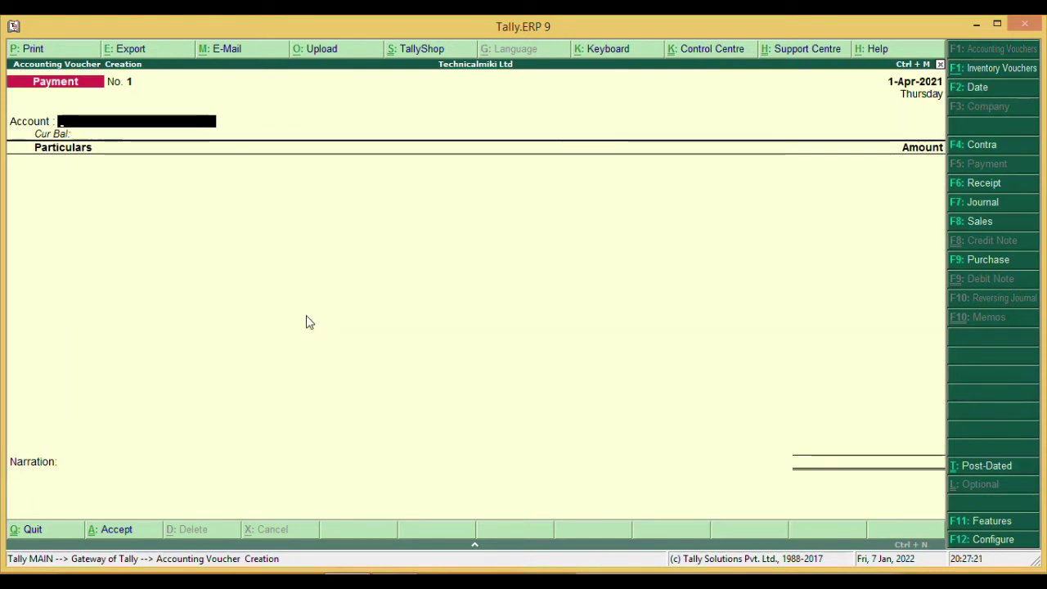
- In F12 Configure, set 'Use single entry mode' to No and 'Use Cr/Dr instead of To/By' to Yes
key(XF86MonBrightnessUp)
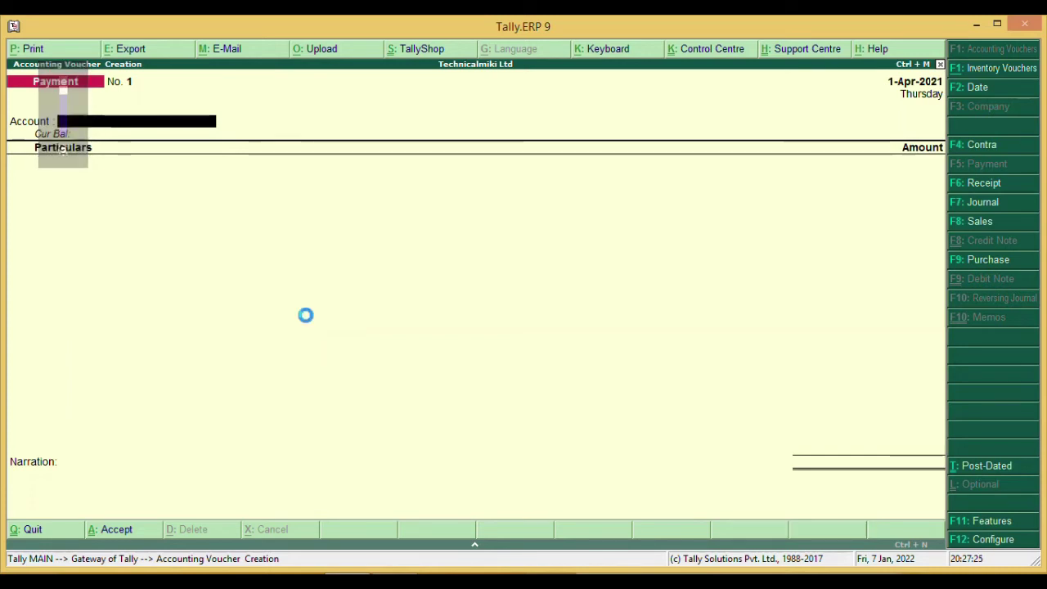
key(F12)
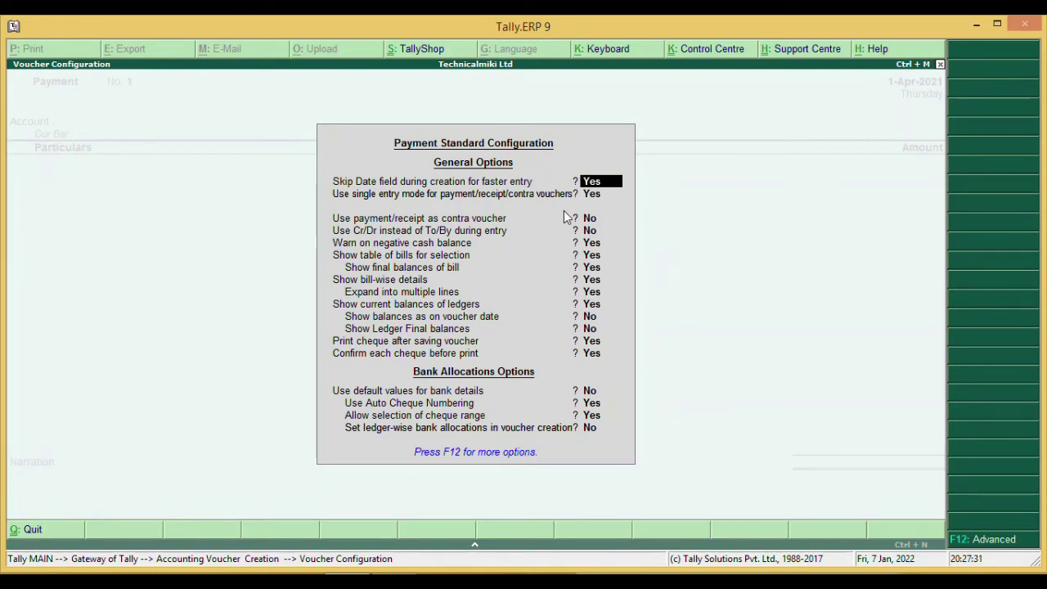
key(Return)
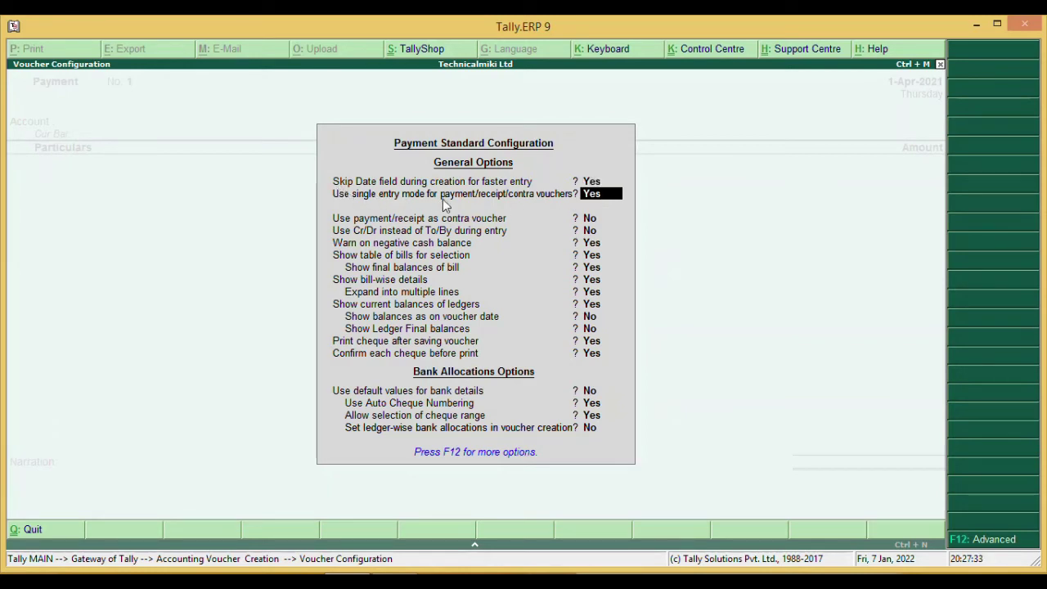
text(N)
key(Return)
key(Return)
key(Return)
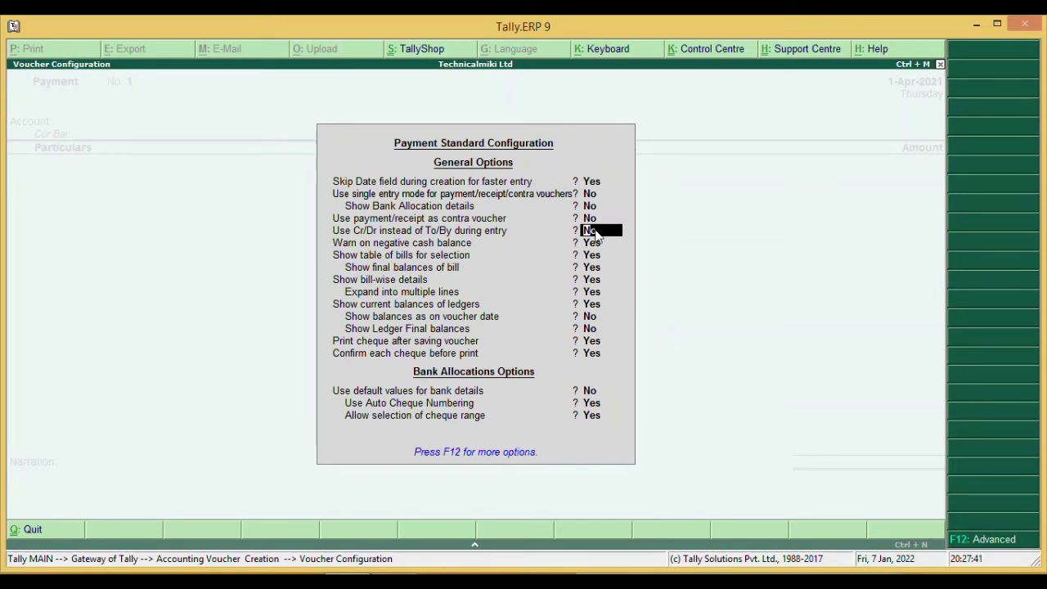
key(Return)
key(Return)
key(Return)
key(Return)
key(Return)
key(Return)
key(Return)
key(Return)
key(Return)
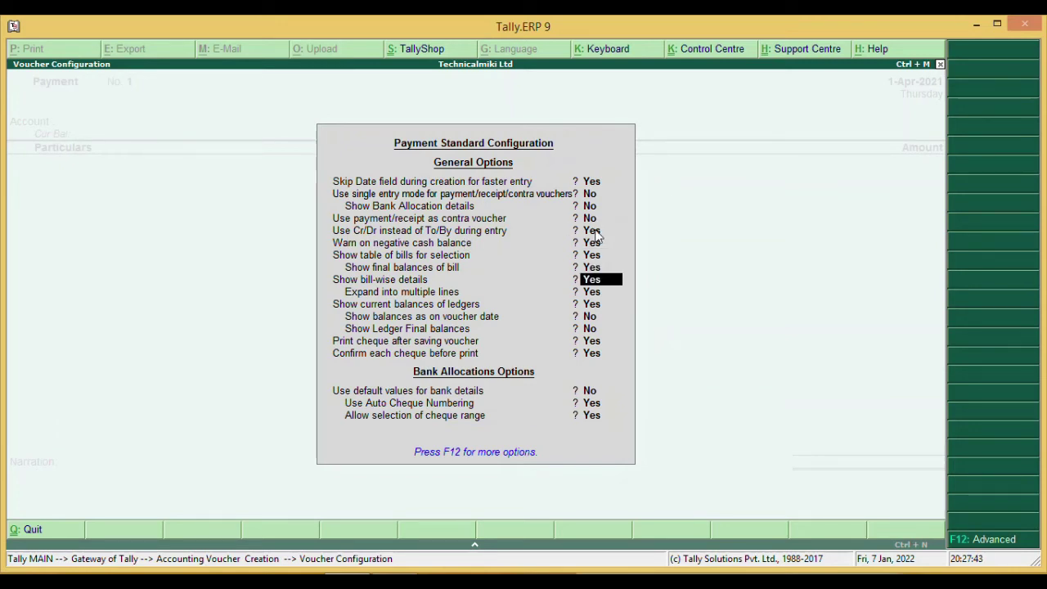
key(Return)
key(Return)
key(Return)
key(Return)
key(Return)
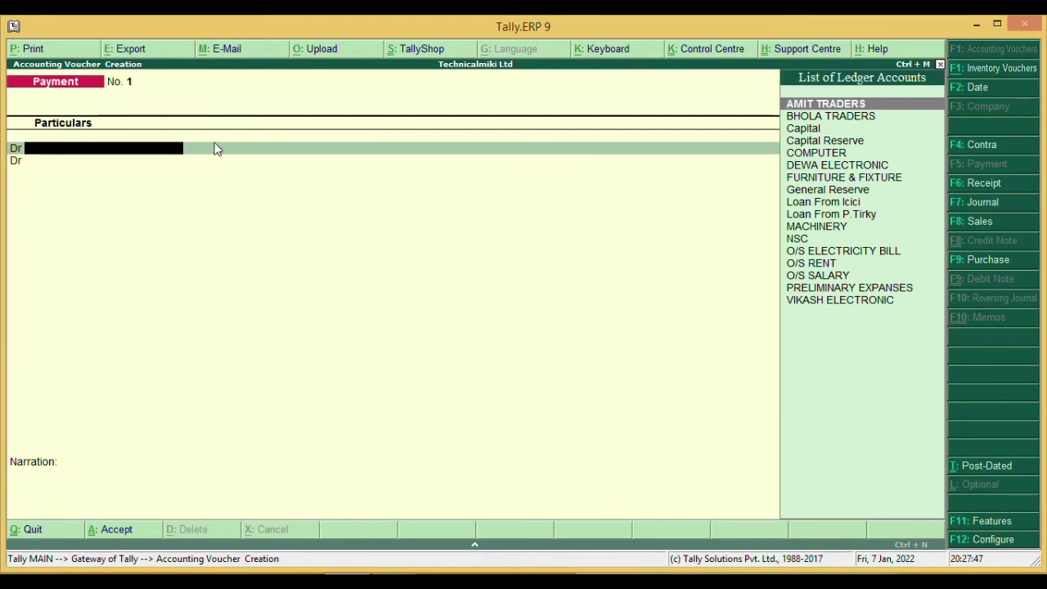
- Move to the Payment voucher's first Dr particulars line
key(Return)
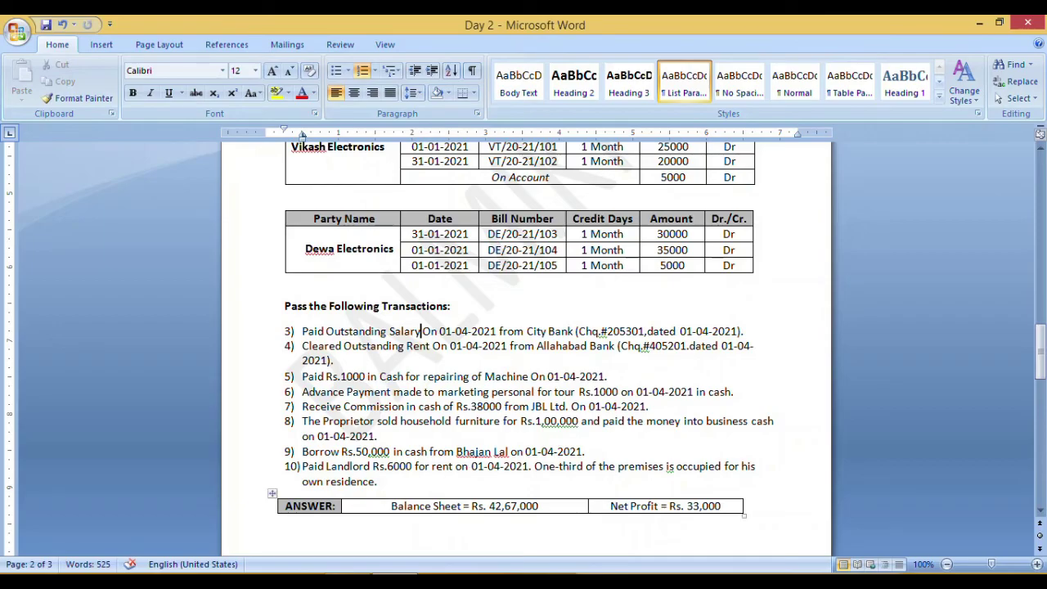
- Switch from the Word transaction list back to the Tally Payment voucher
key(alt+Tab)
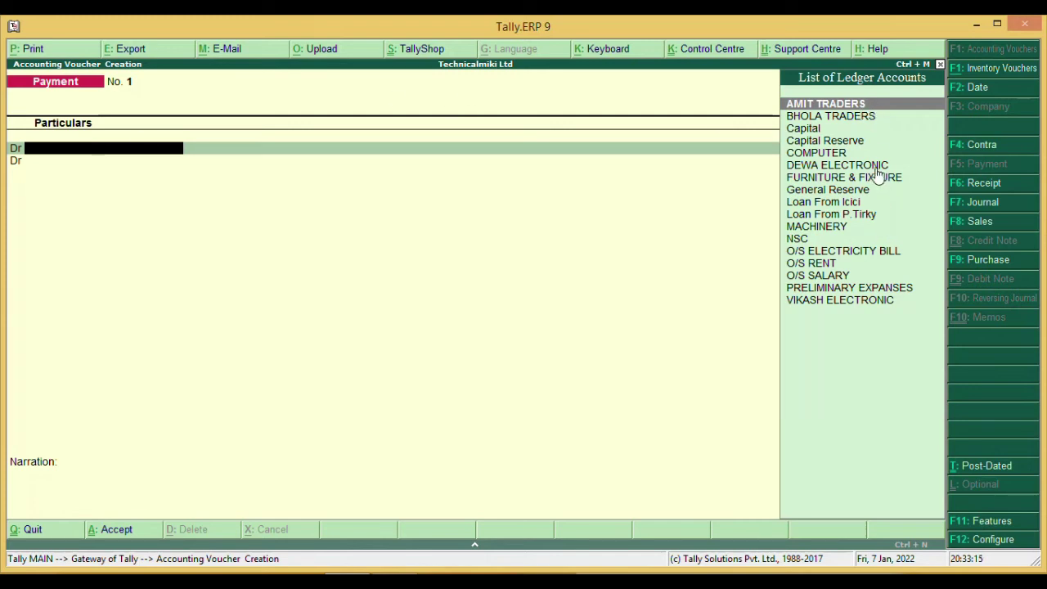
- Debit O/S SALARY 28,000 and credit CITI BANK 28,000, bringing up its bank allocations
key(Down)
key(Down)
key(Down)
key(Down)
key(Down)
key(Down)
key(Down)
key(Down)
key(Down)
key(Down)
key(Down)
key(Down)
key(Down)
key(Return)
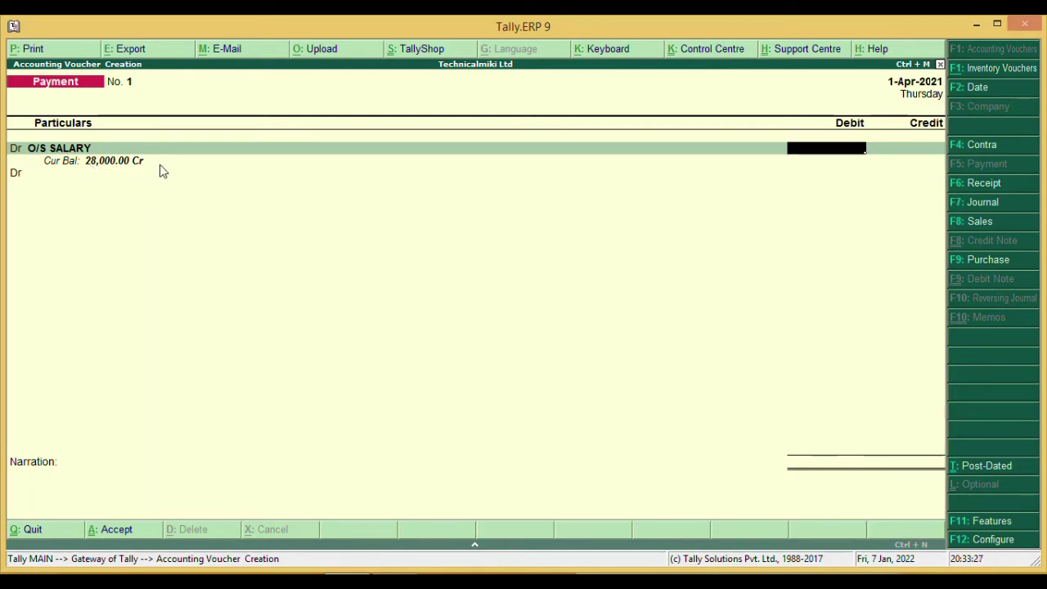
text(28,)
text(000)
key(Return)
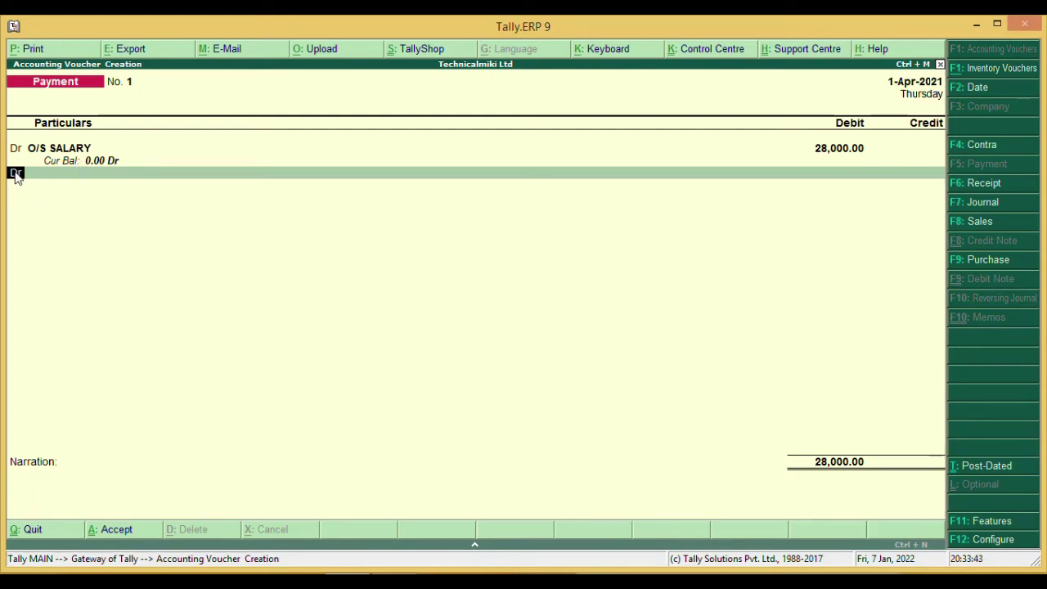
key(Return)
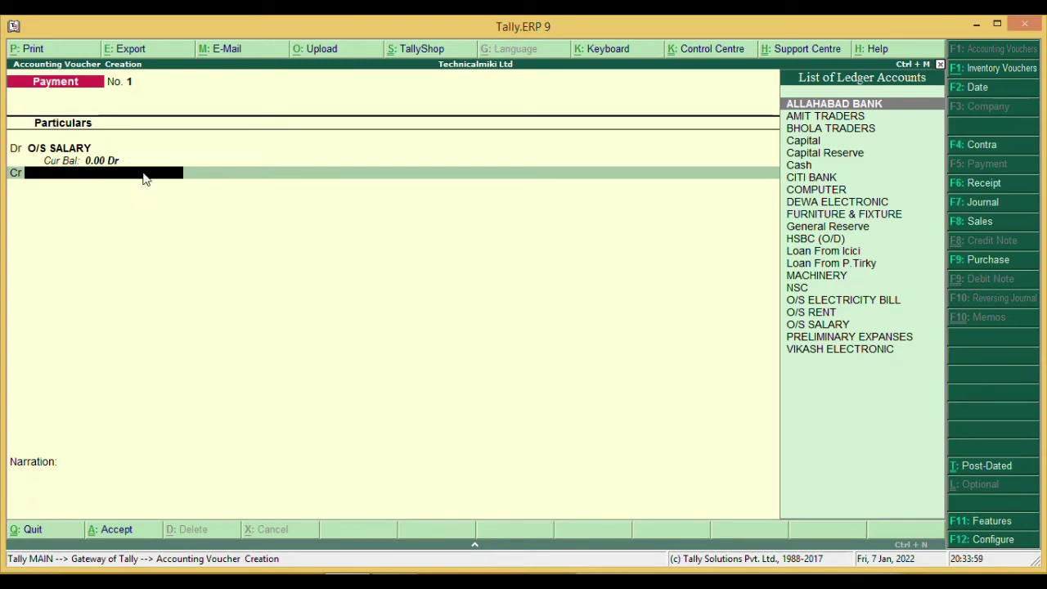
key(Down)
key(Down)
key(Down)
key(Down)
key(Down)
key(Down)
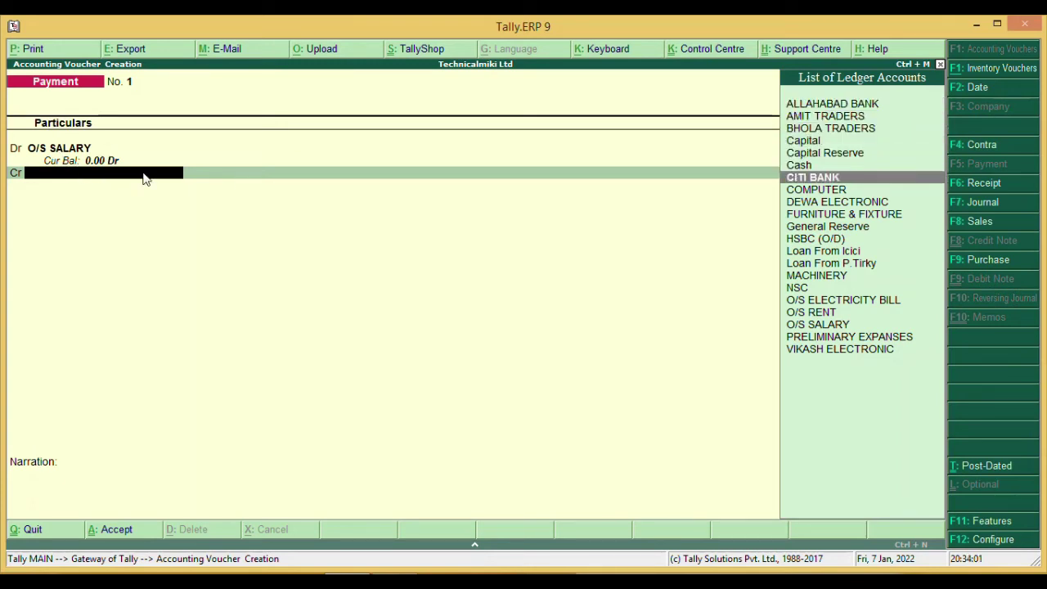
key(Return)
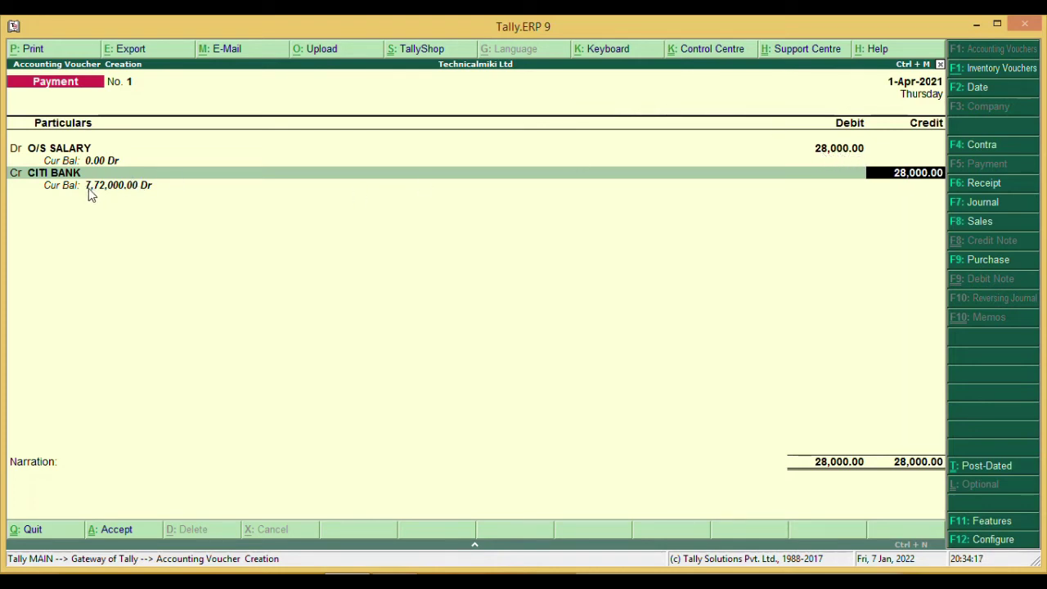
key(Return)
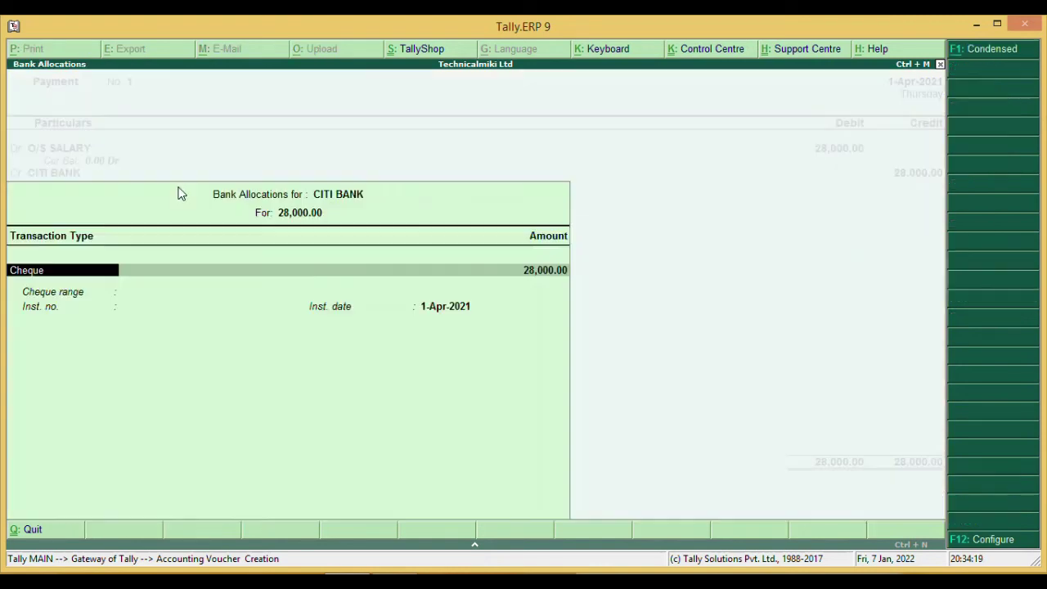
- Complete CITI BANK's 28,000 cheque bank allocation after checking details in the Word list
key(Return)
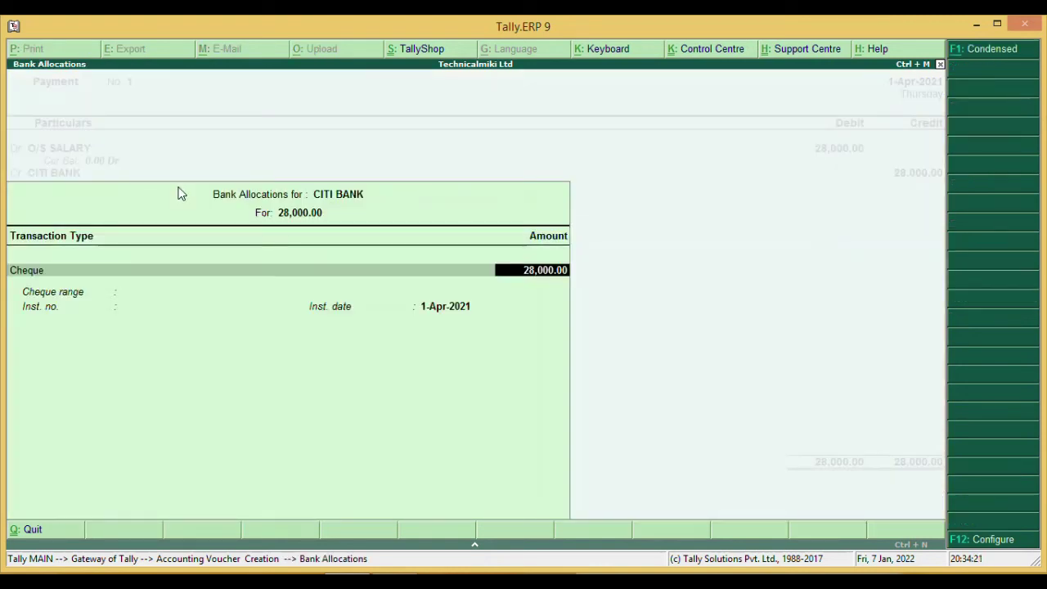
key(Return)
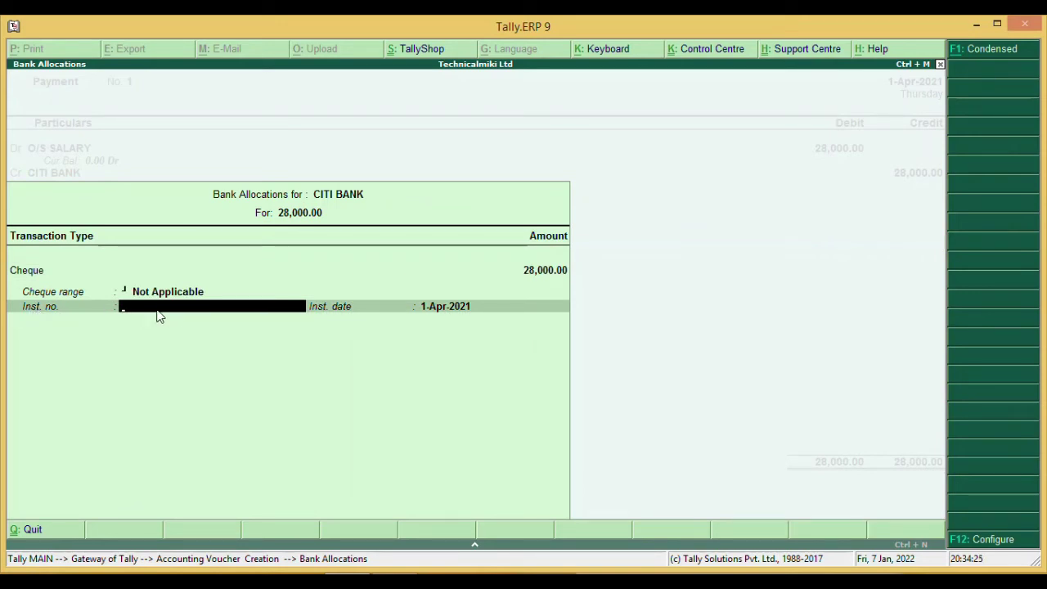
click(384, 571)
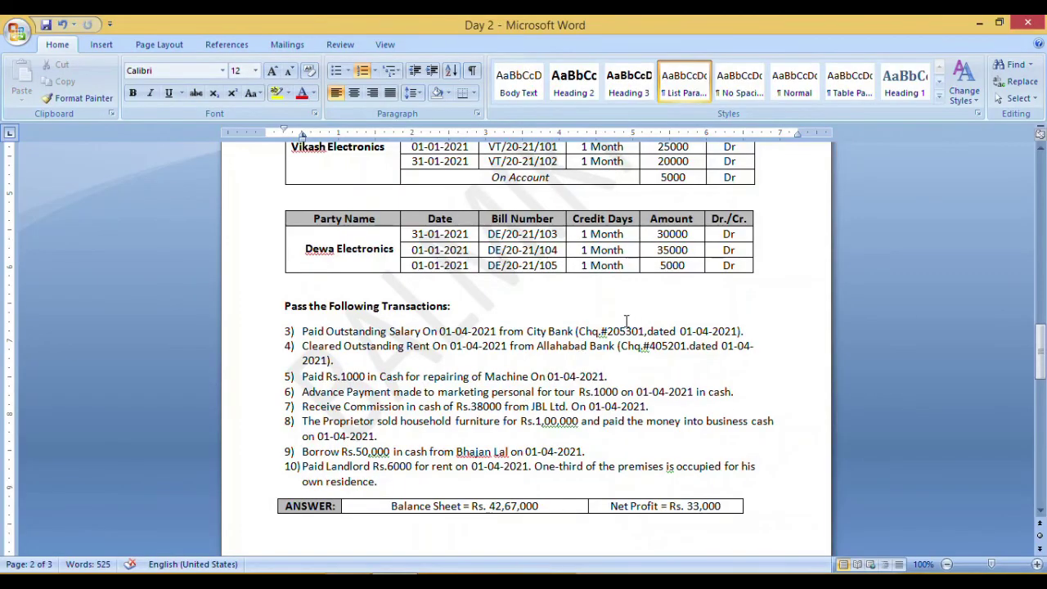
key(alt+Tab)
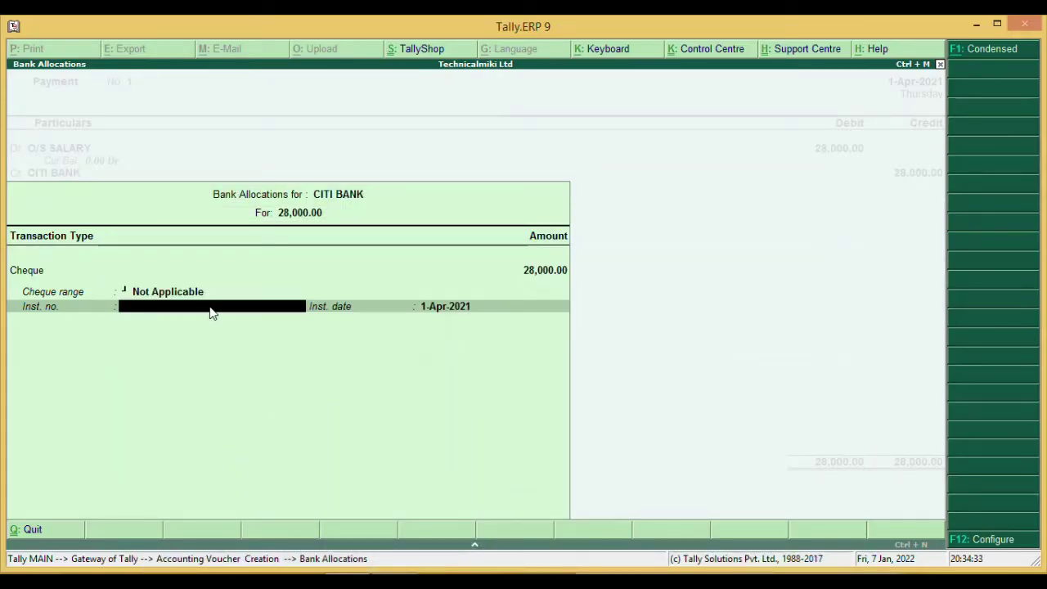
key(Return)
key(Return)
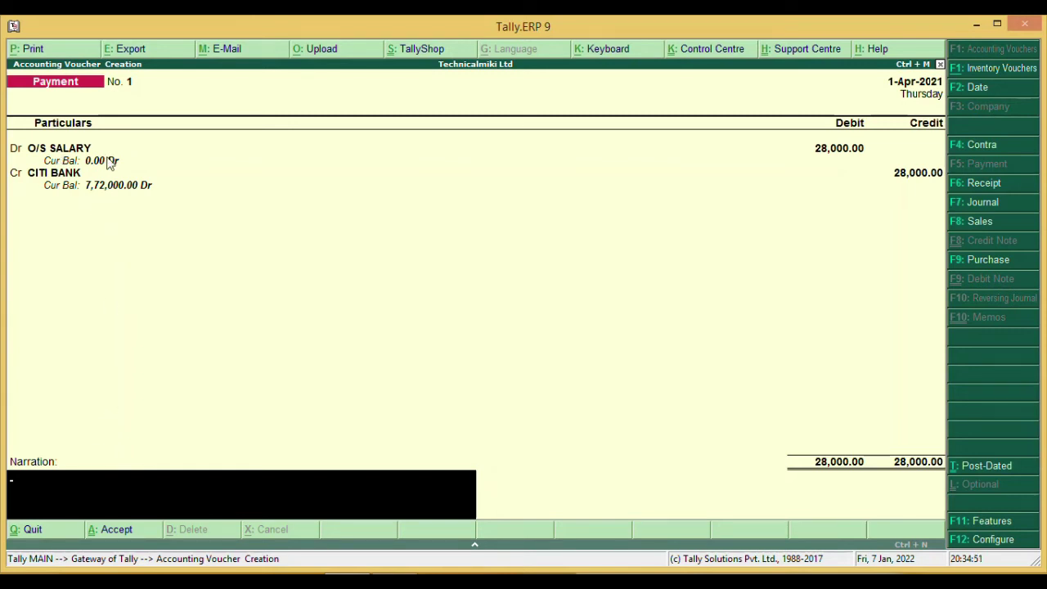
- Add narration 'PAID OS SALARY' and accept Payment voucher No. 1
text(PAID OS SALARY)
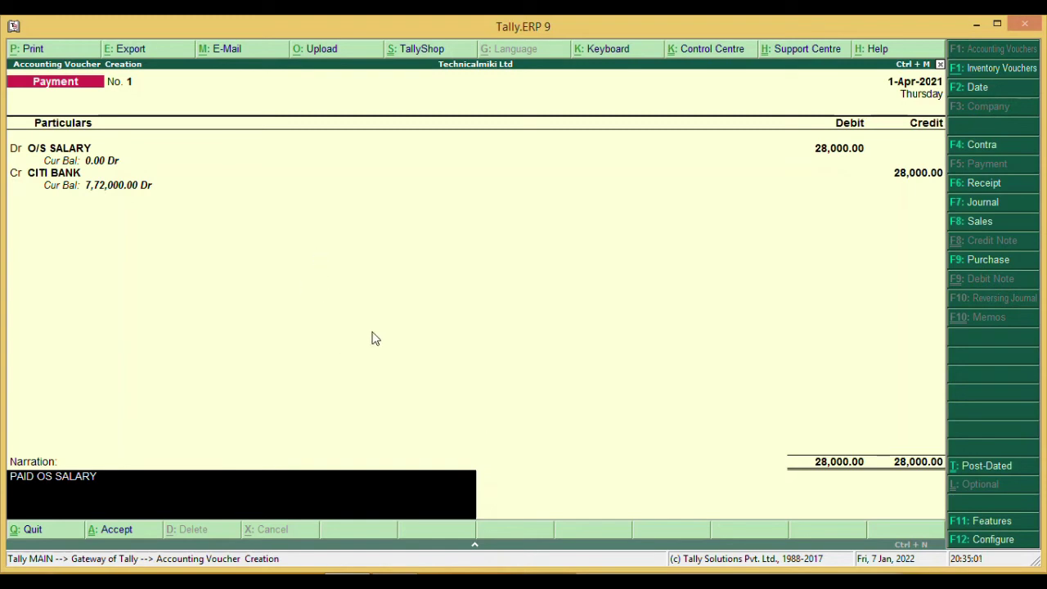
key(Return)
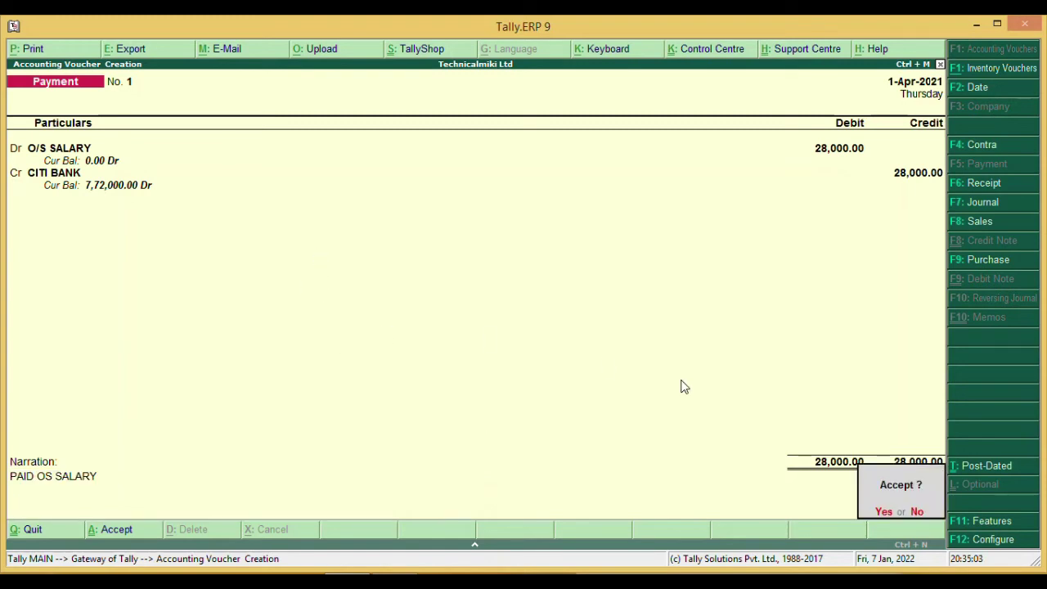
key(Return)
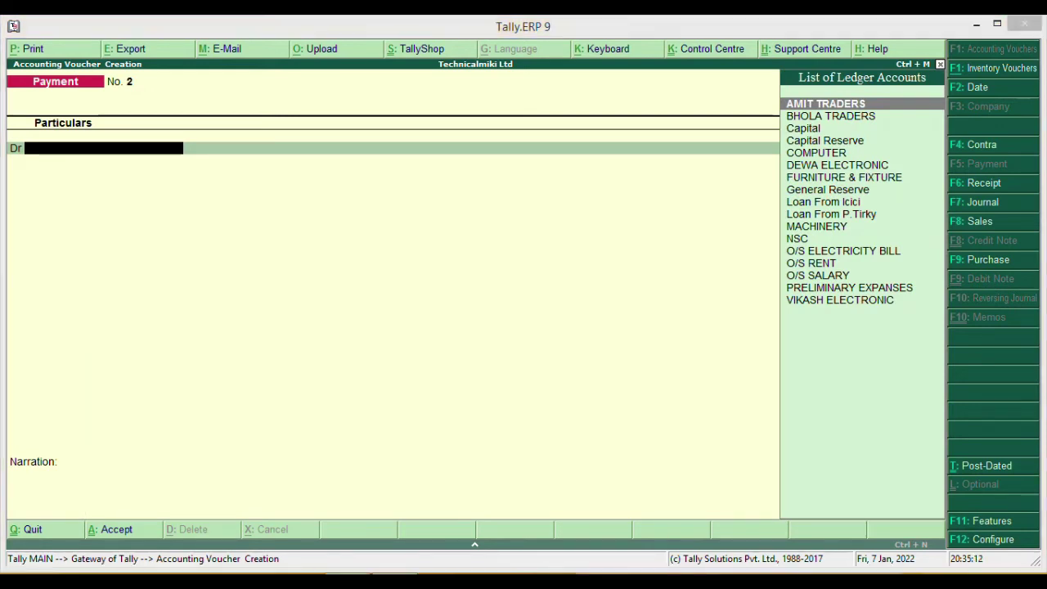
- After checking the Word list, debit O/S RENT with 12,000 on payment voucher No. 2
key(alt+Tab)
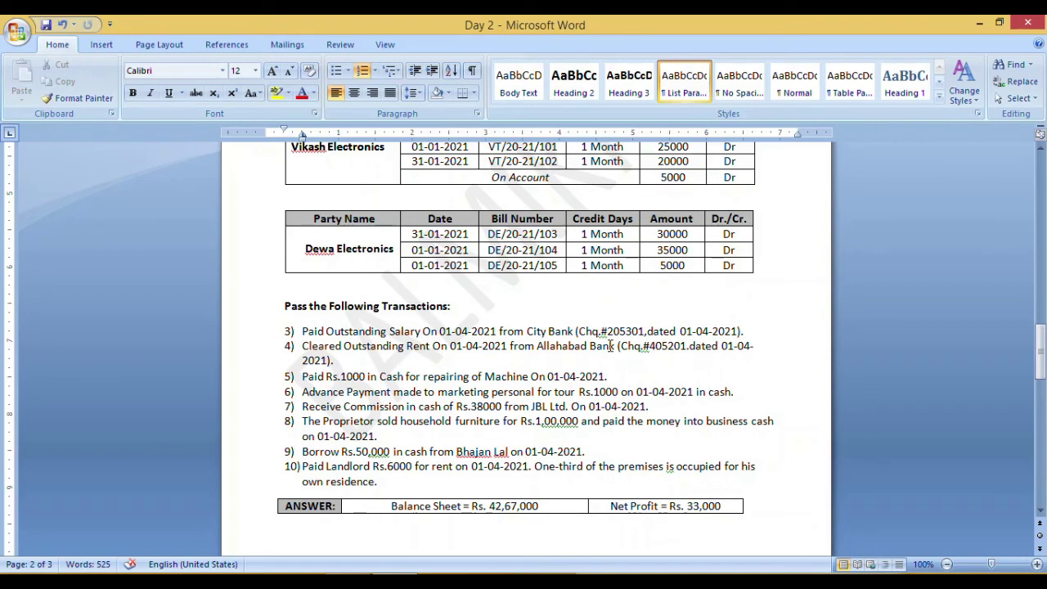
click(435, 571)
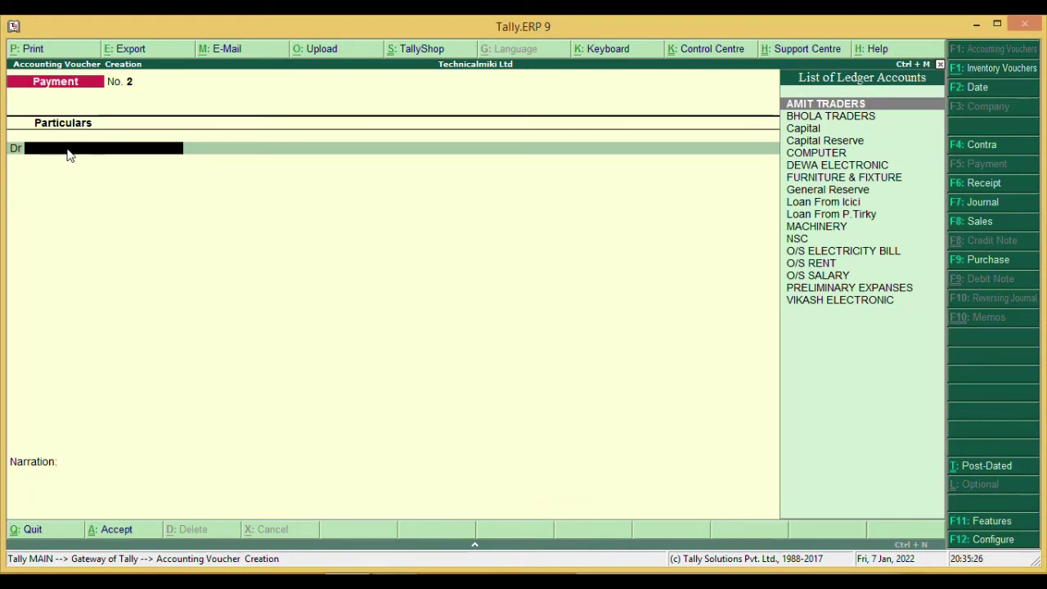
key(Up)
key(Up)
key(Up)
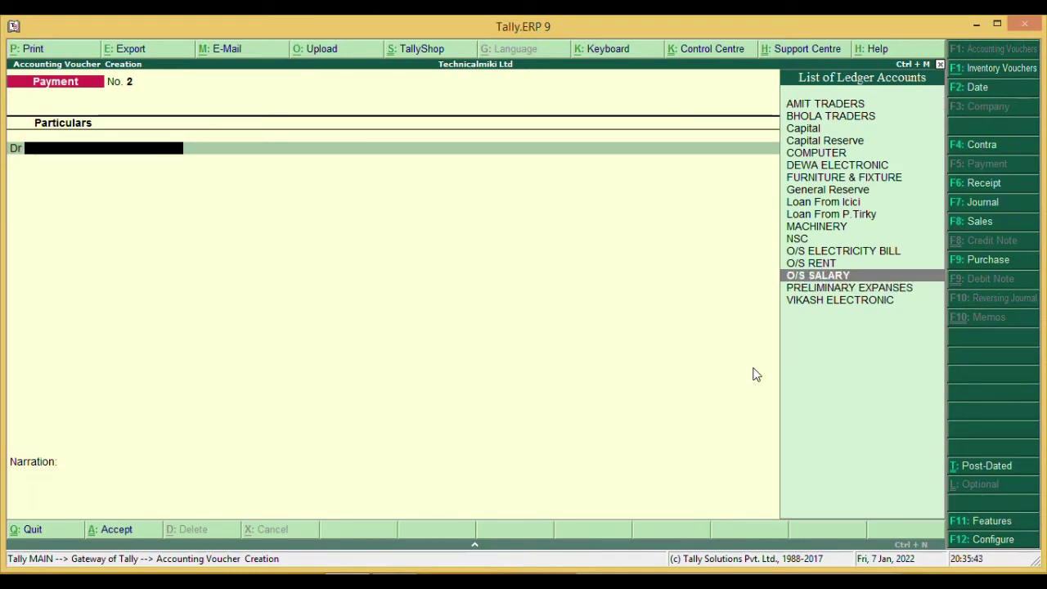
key(Up)
key(Return)
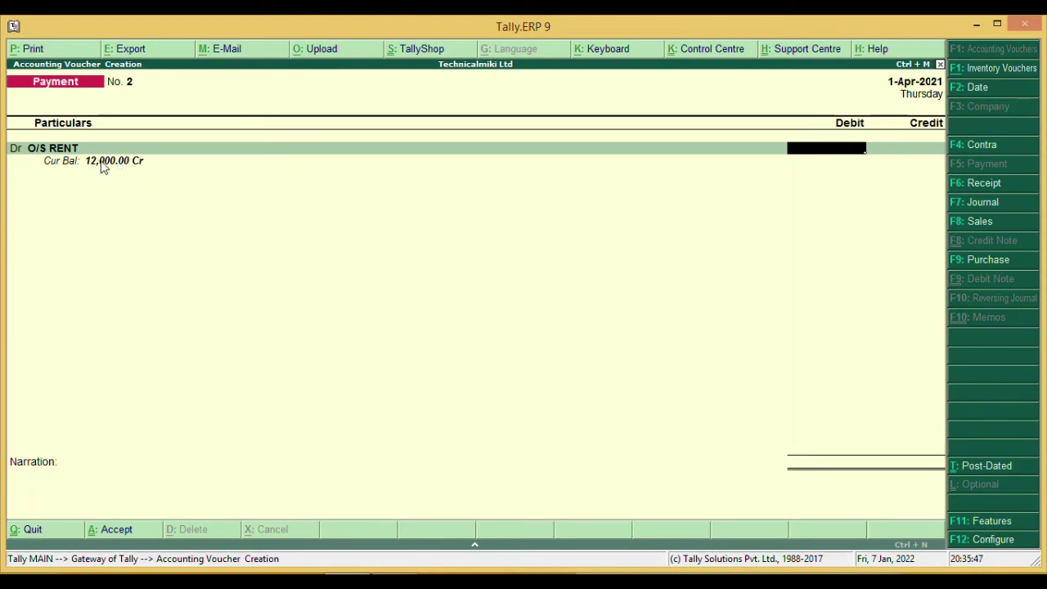
text(120000)
key(BackSpace)
key(Return)
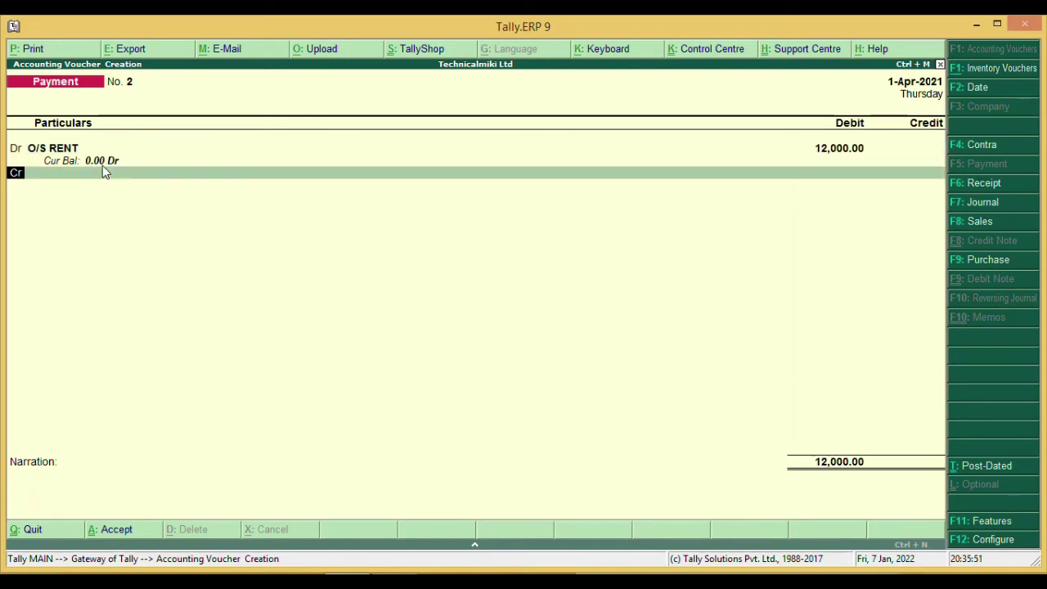
- Credit ALLAHABAD BANK for the 12,000 and bring up its bank allocations
key(Return)
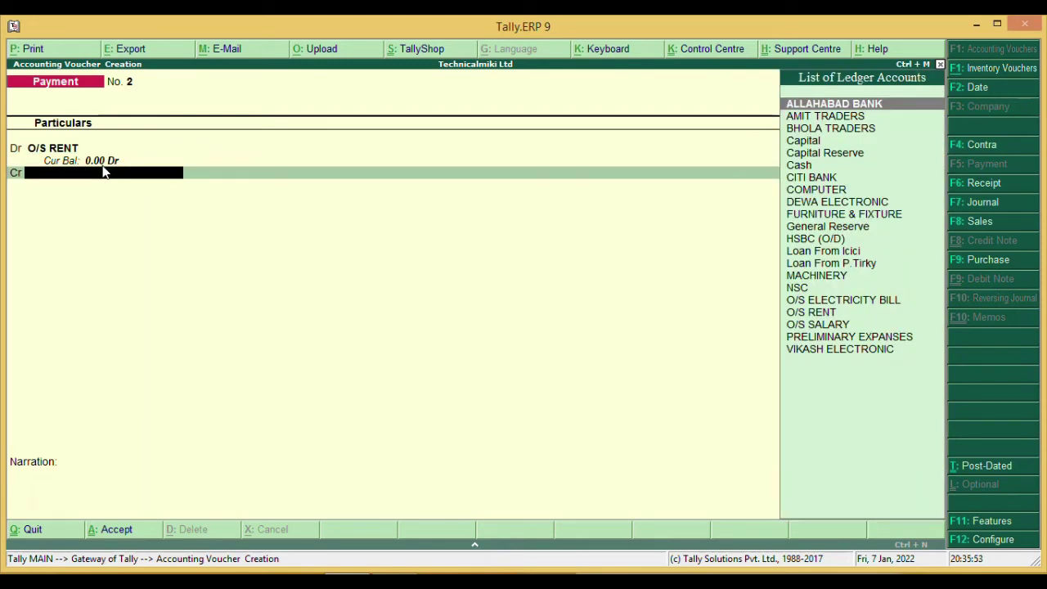
text(A)
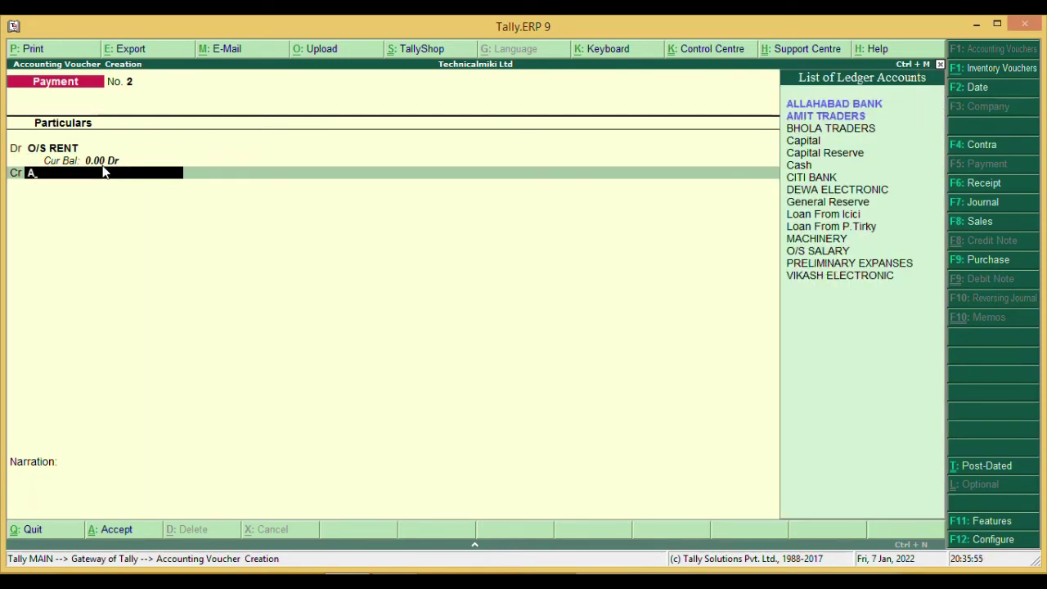
key(Return)
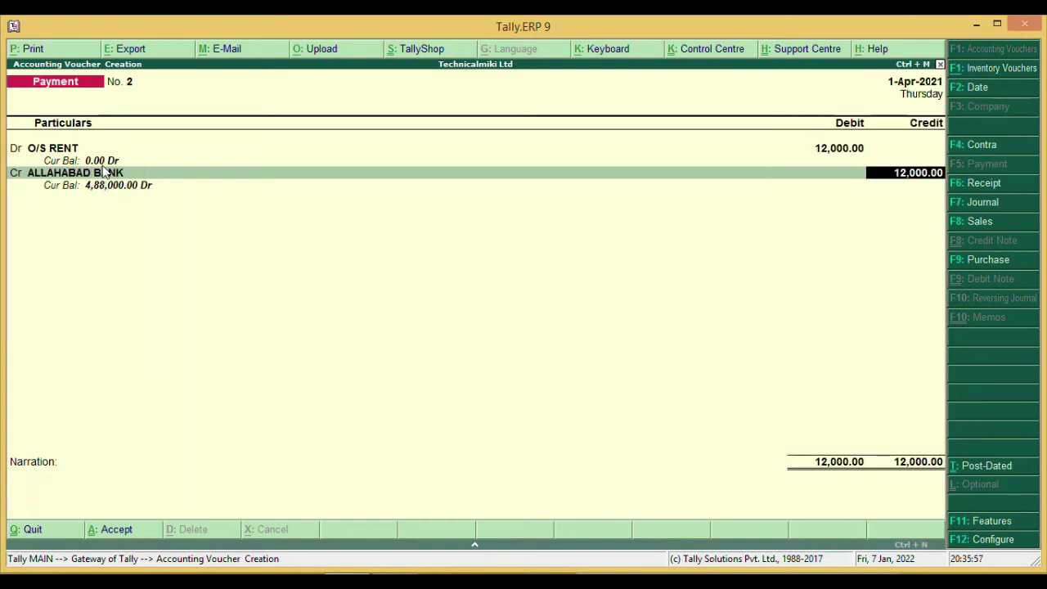
key(Return)
key(Return)
key(Return)
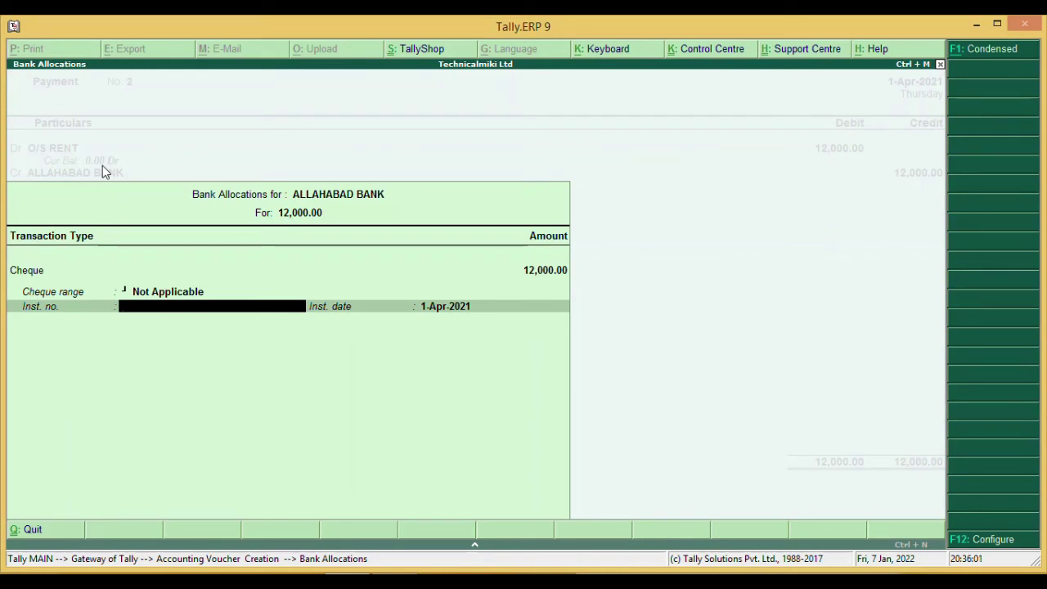
- Leave the instrument number, date and narration blank and save the 12,000 rent payment
key(Return)
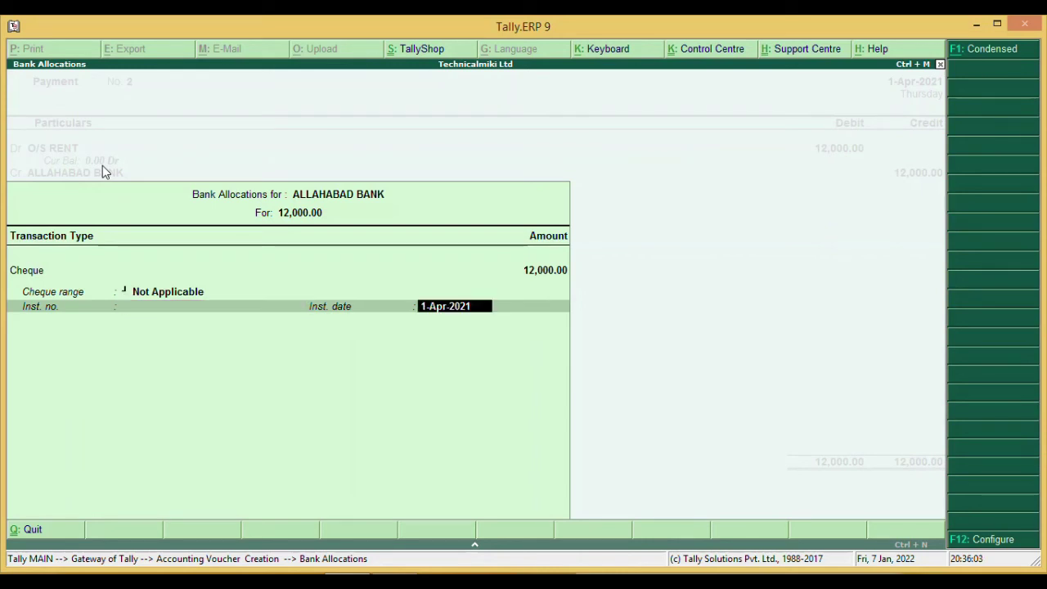
key(Return)
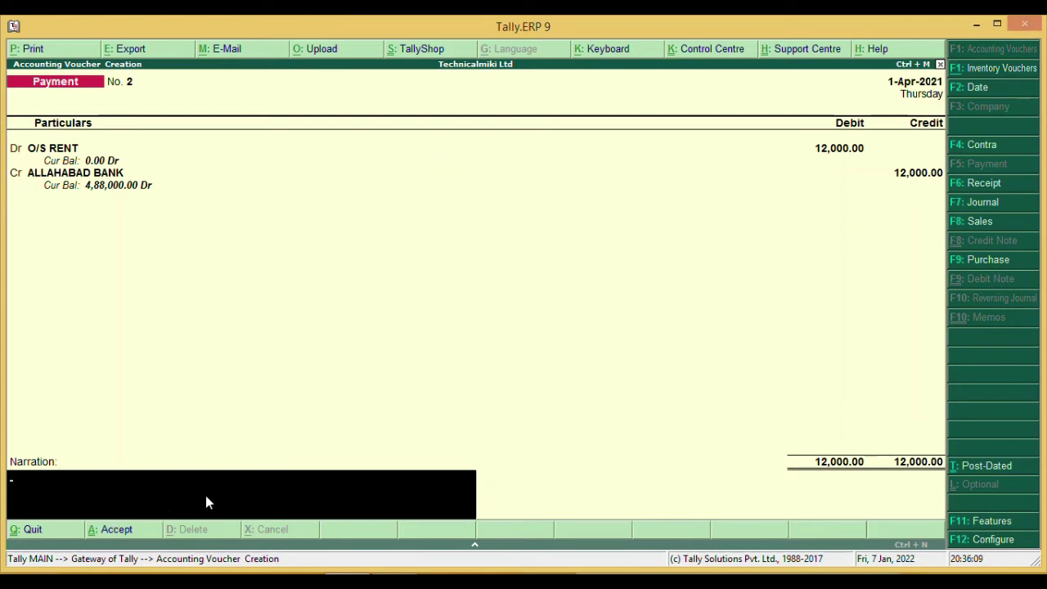
key(Return)
key(Return)
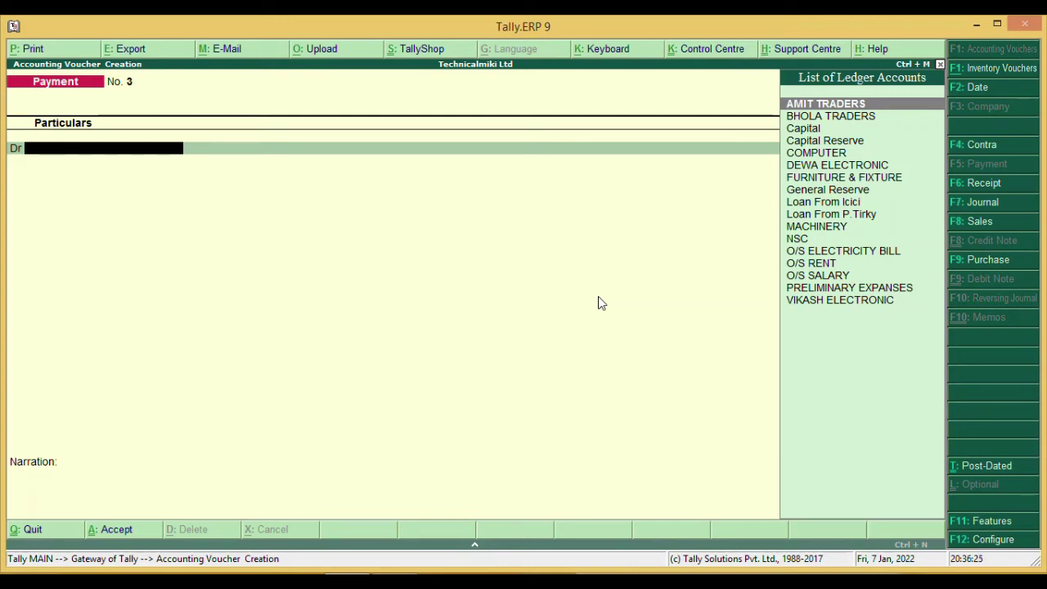
key(Escape)
key(y)
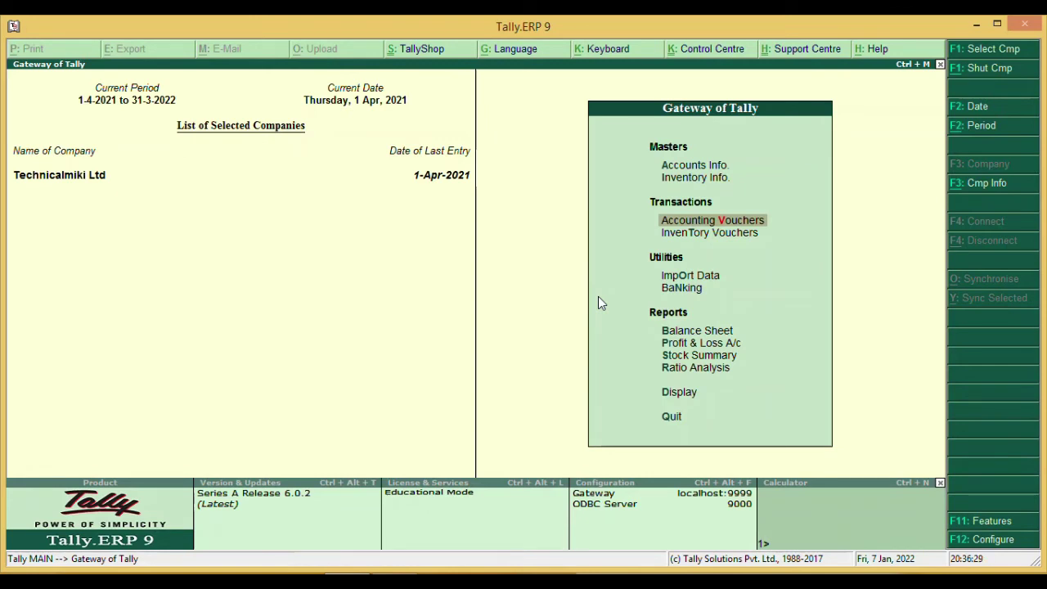
key(Down)
key(Down)
key(Down)
key(Down)
key(Down)
key(Down)
key(Down)
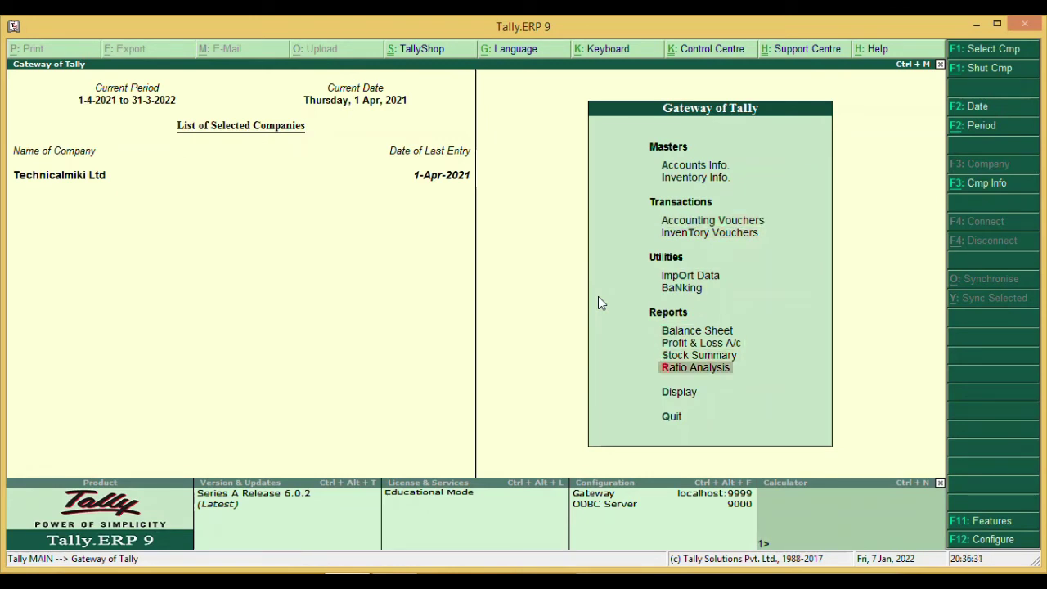
key(Down)
key(Return)
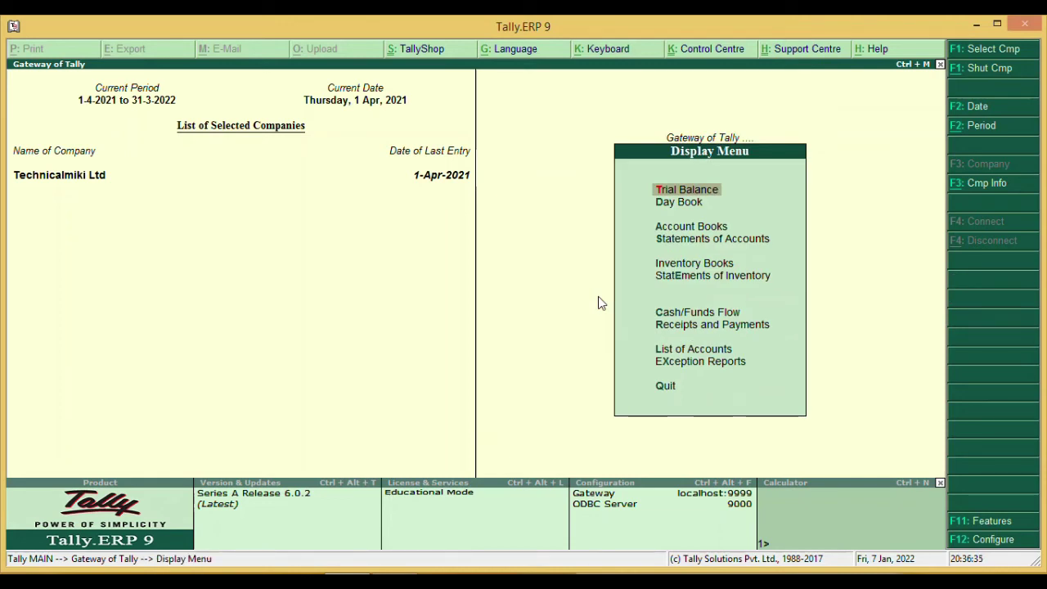
key(Down)
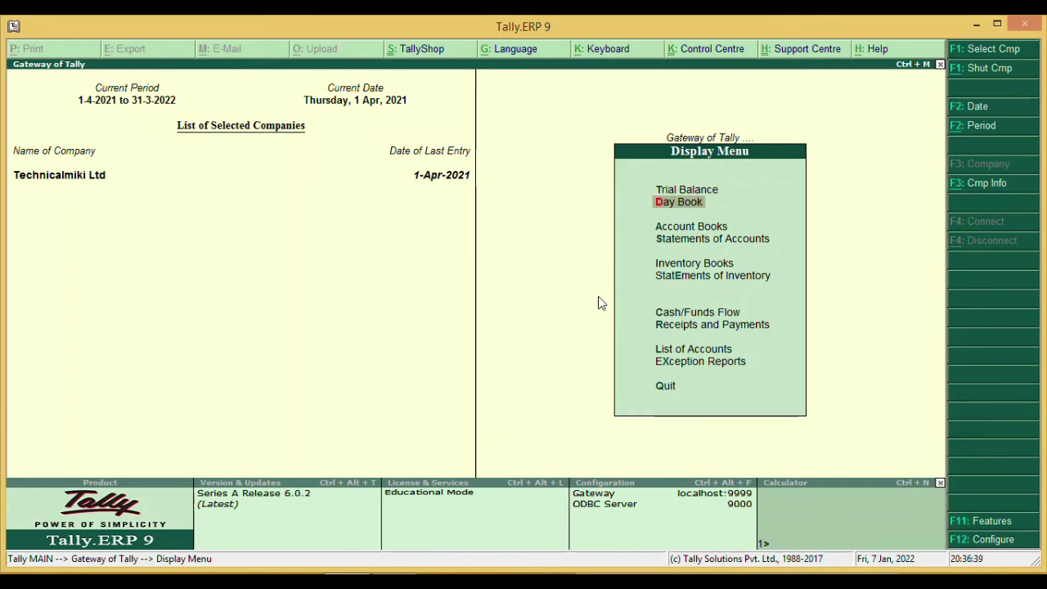
key(Return)
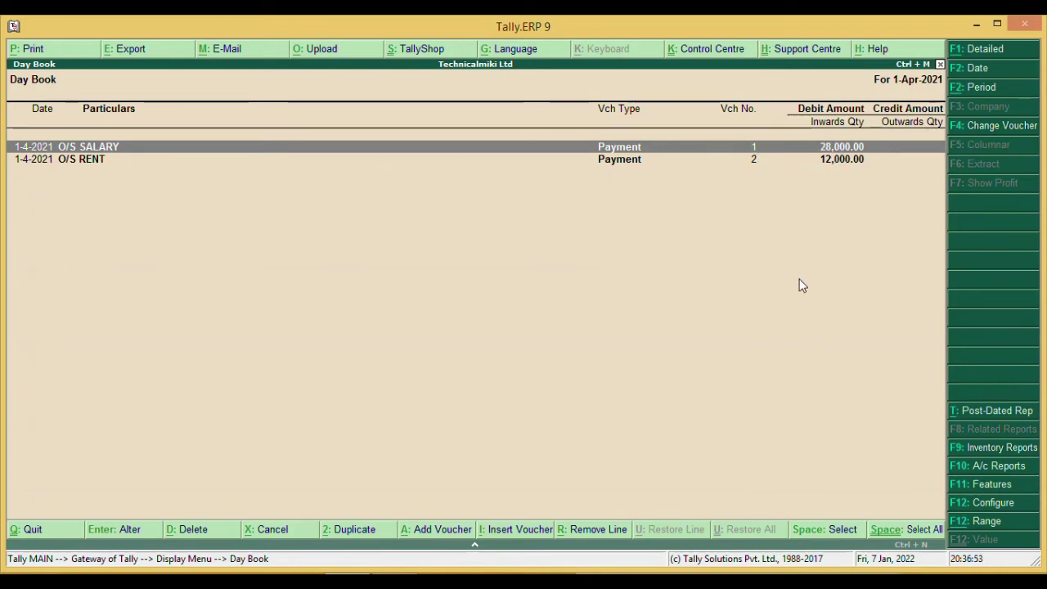
key(Escape)
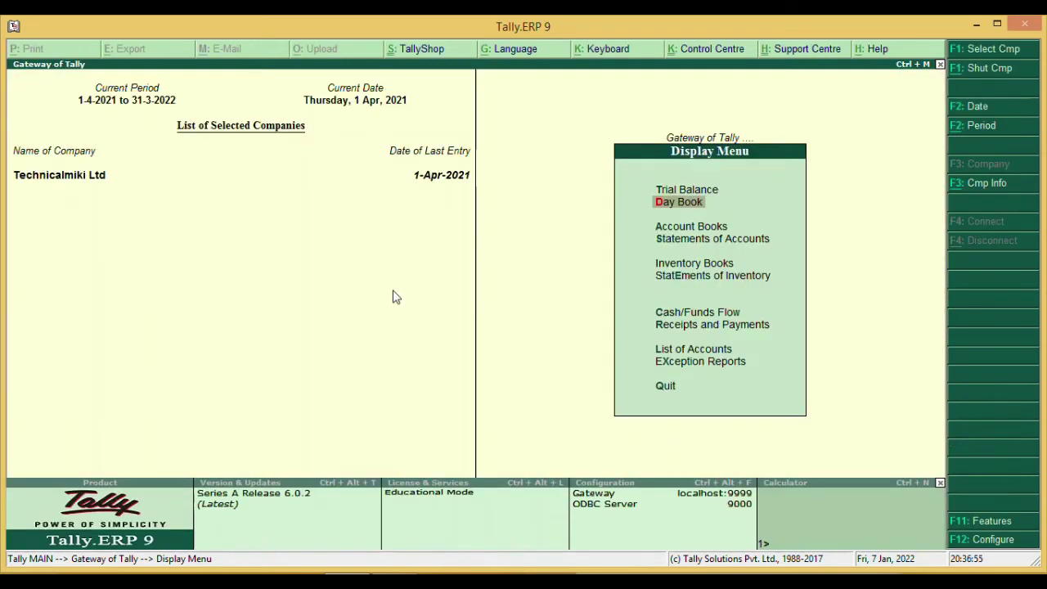
key(Escape)
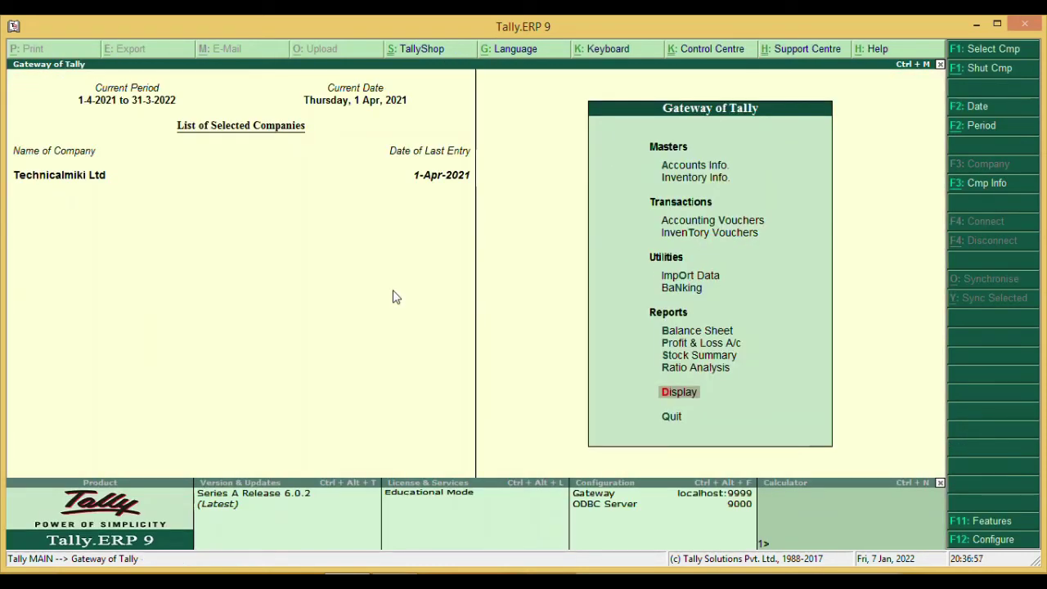
key(Up)
key(Up)
key(Up)
key(Up)
key(Up)
key(Up)
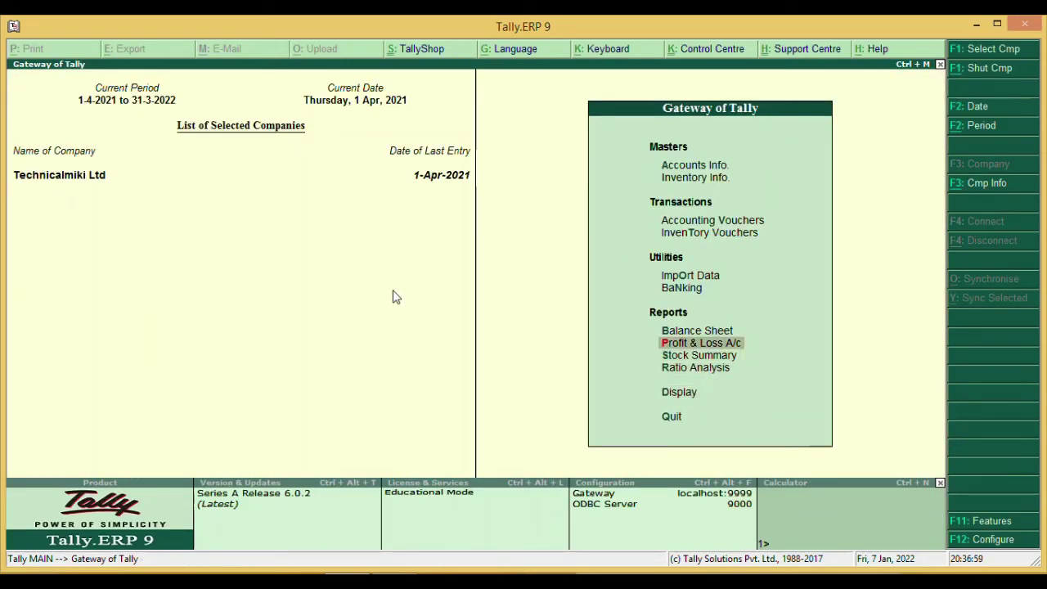
key(Up)
key(Up)
key(Return)
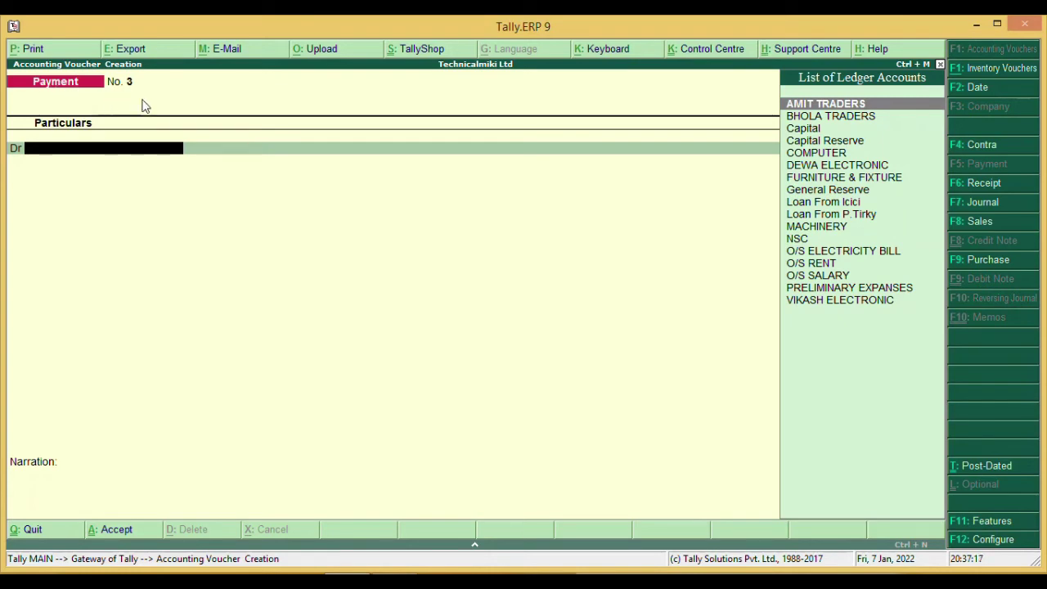
- Read the next transaction in Word, then start a new ledger from payment voucher No. 3 with Alt+C
key(alt+Tab)
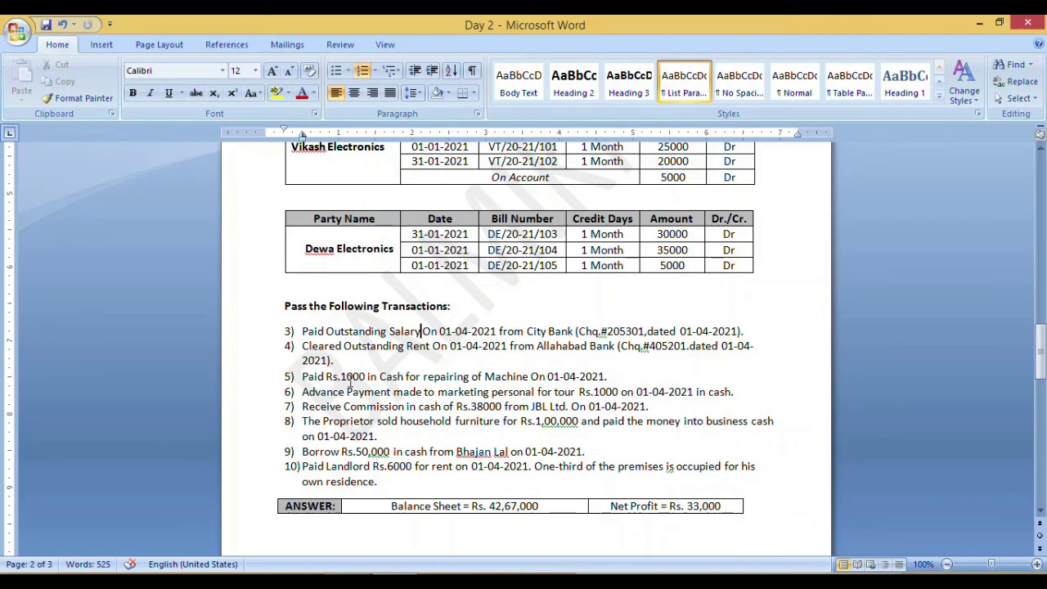
key(alt+Tab)
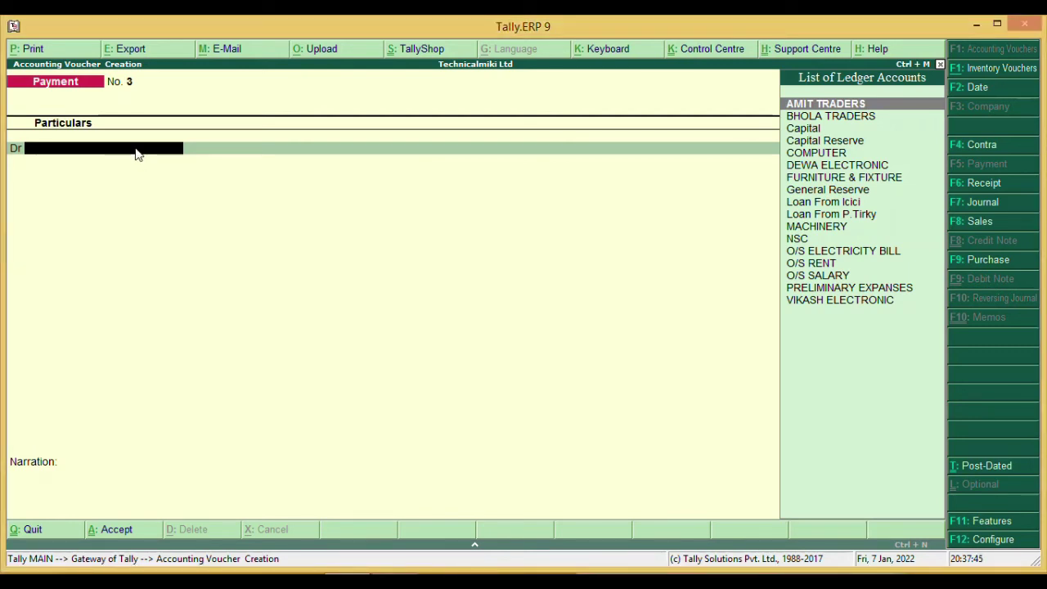
key(alt+c)
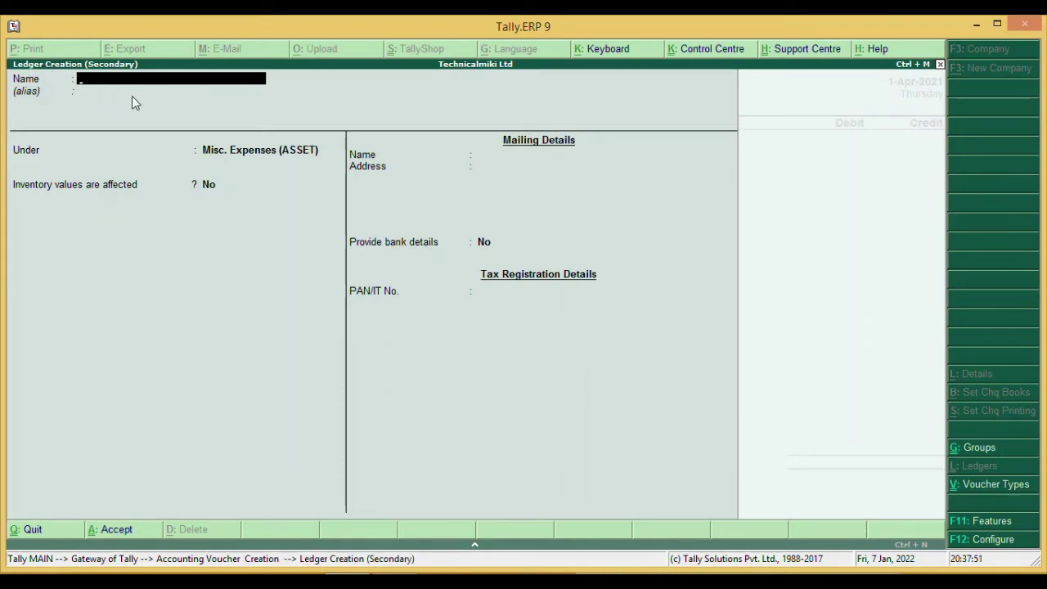
- Name the new ledger REPAIRING OF MACHINERY, place it under Indirect Expenses, and save it
text(REPAIRING OF MACHINERY)
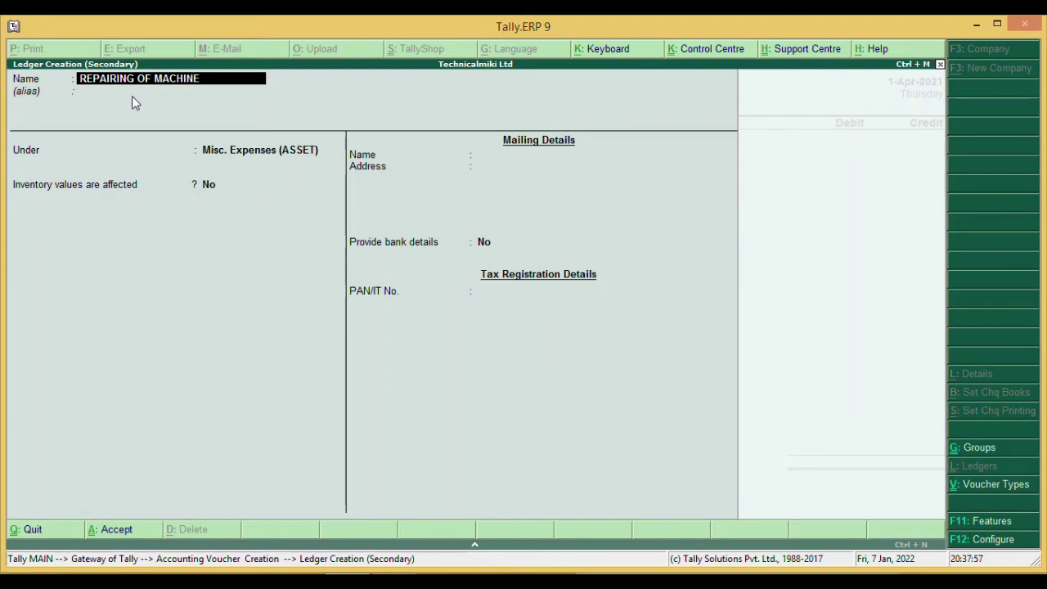
key(Return)
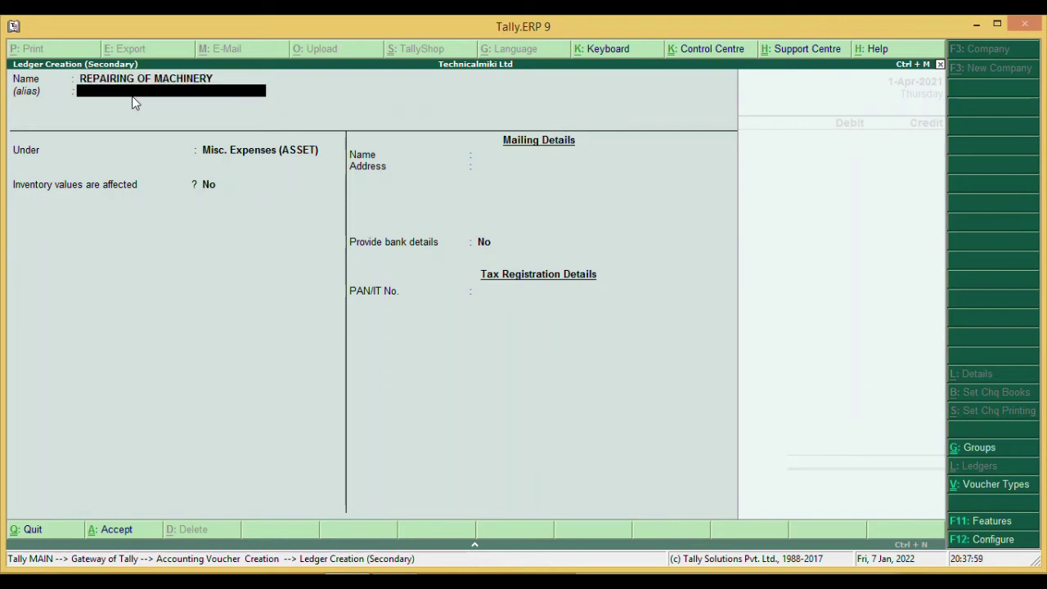
key(Return)
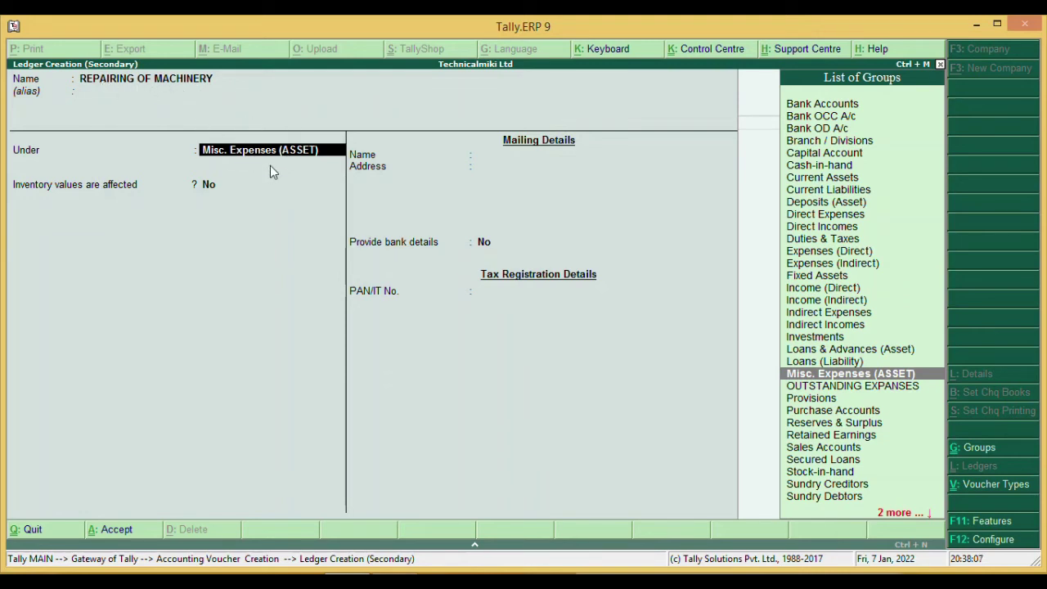
key(Up)
key(Up)
key(Up)
key(Up)
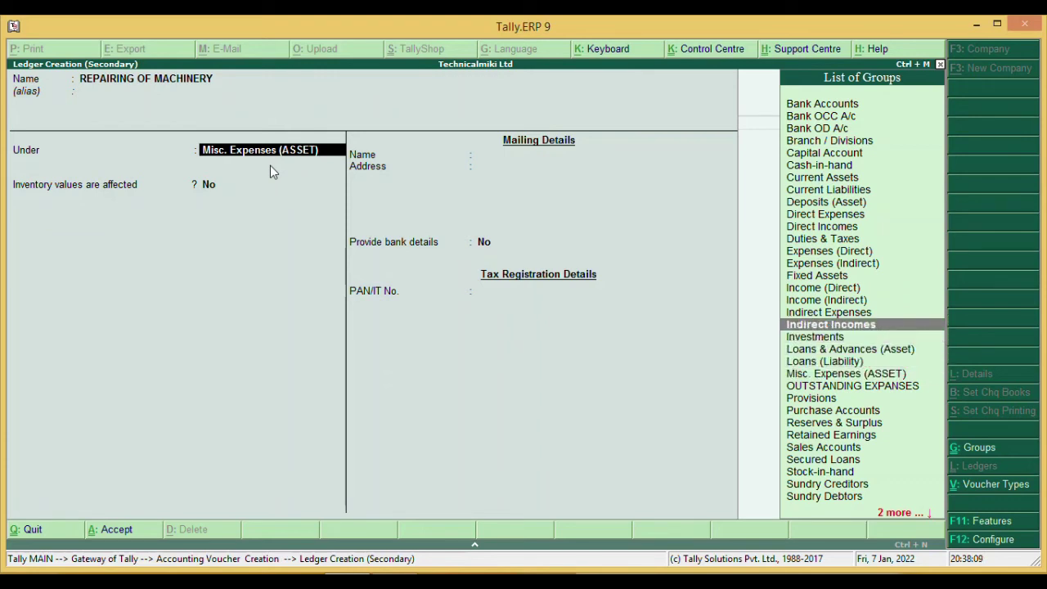
key(Up)
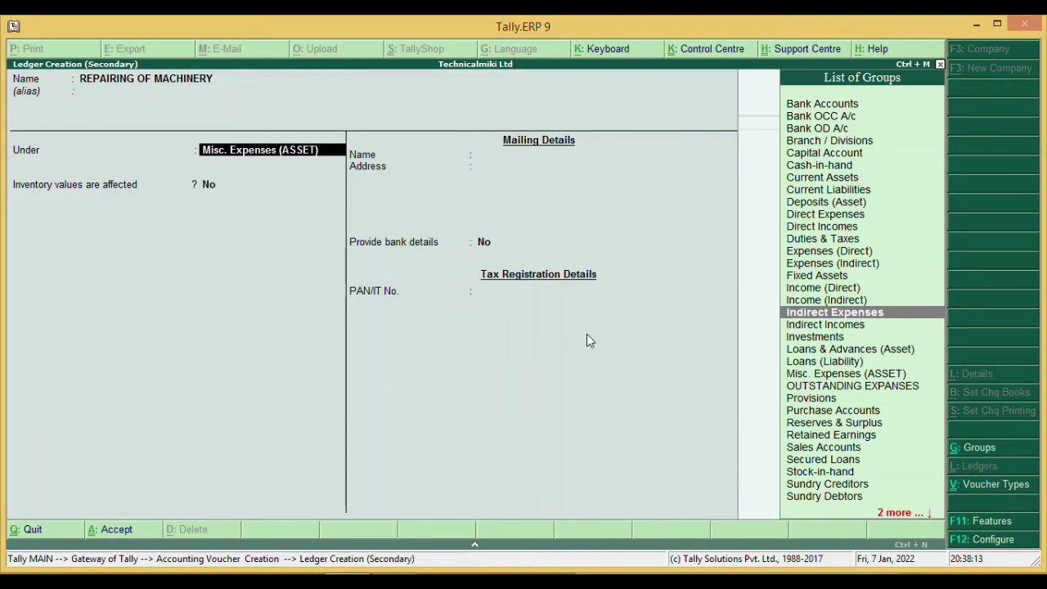
key(Return)
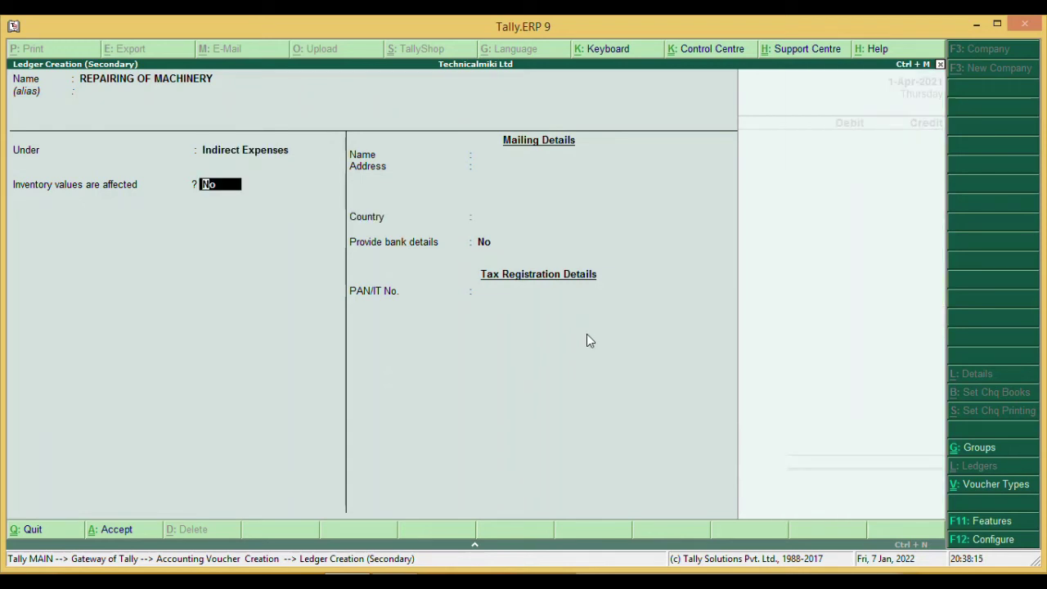
key(Return)
key(Return)
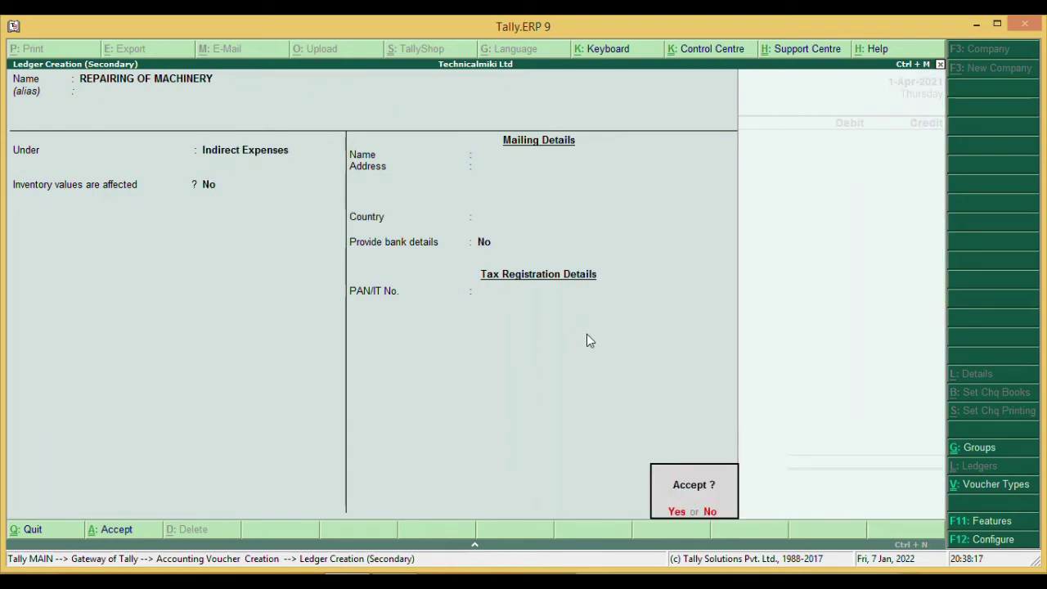
key(Return)
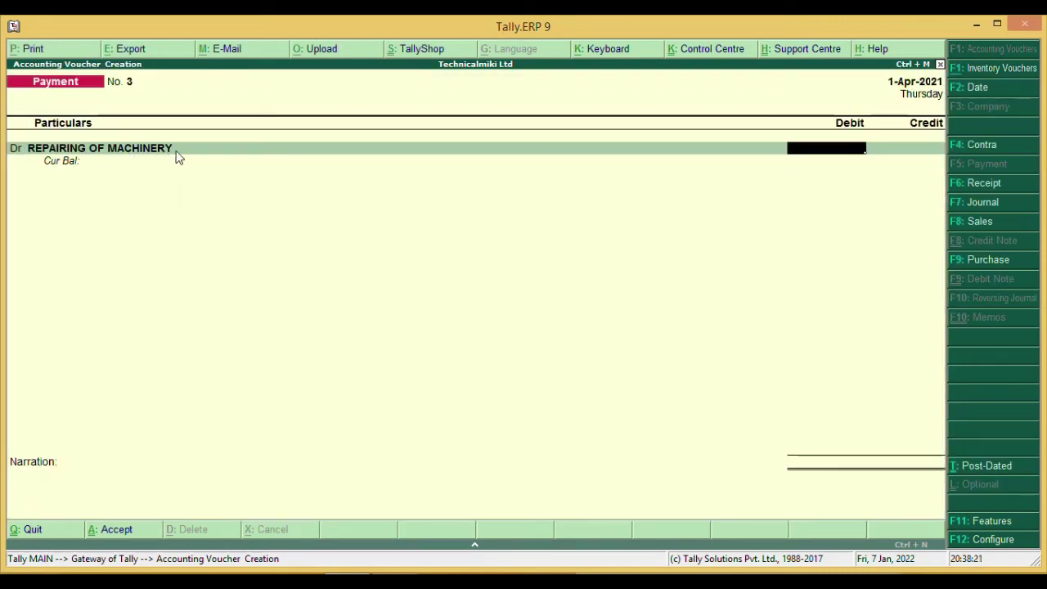
- Debit 1,000 to machinery repairs, credit Cash 1,000, and save payment voucher No. 3
text(1000)
key(Return)
key(Return)
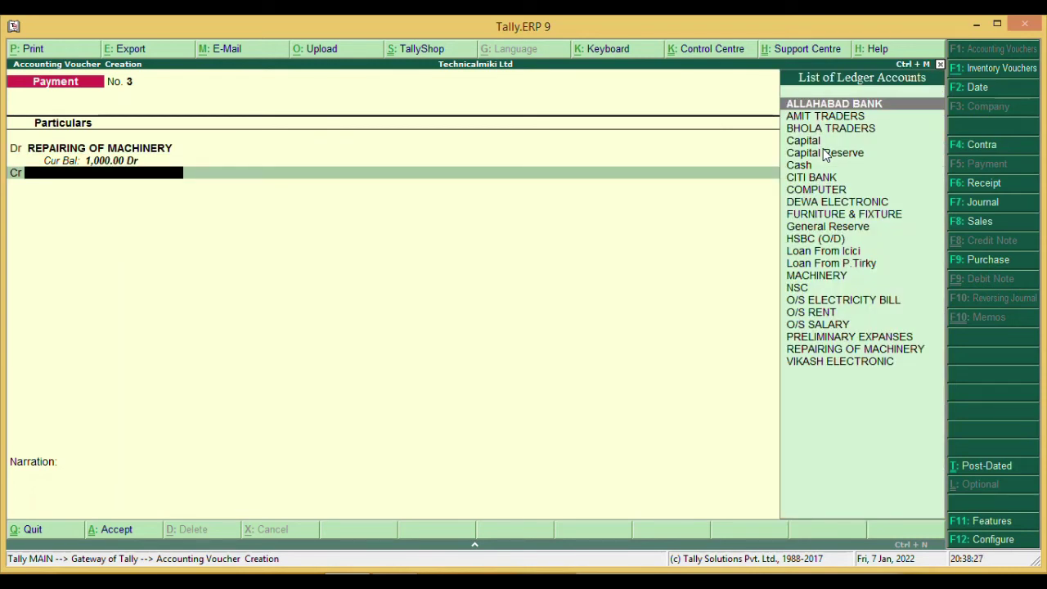
key(Down)
key(Down)
key(Down)
key(Down)
key(Down)
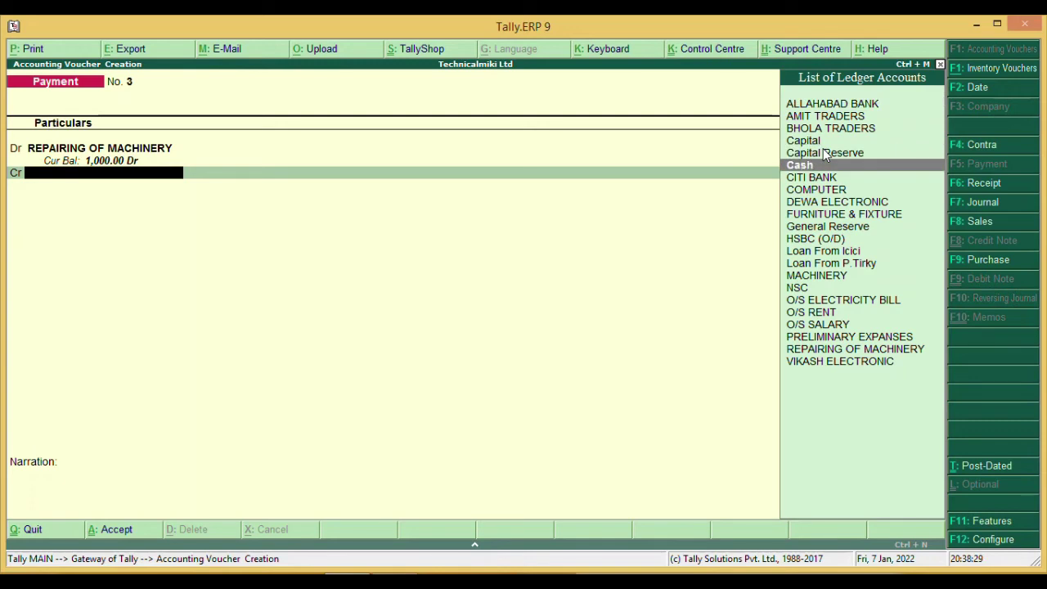
key(Return)
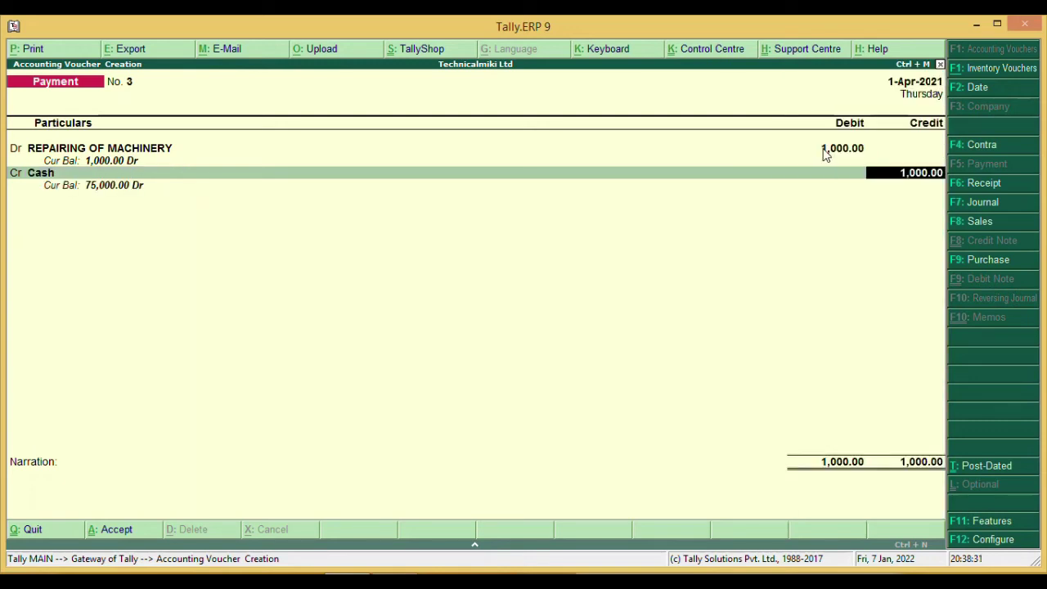
key(Return)
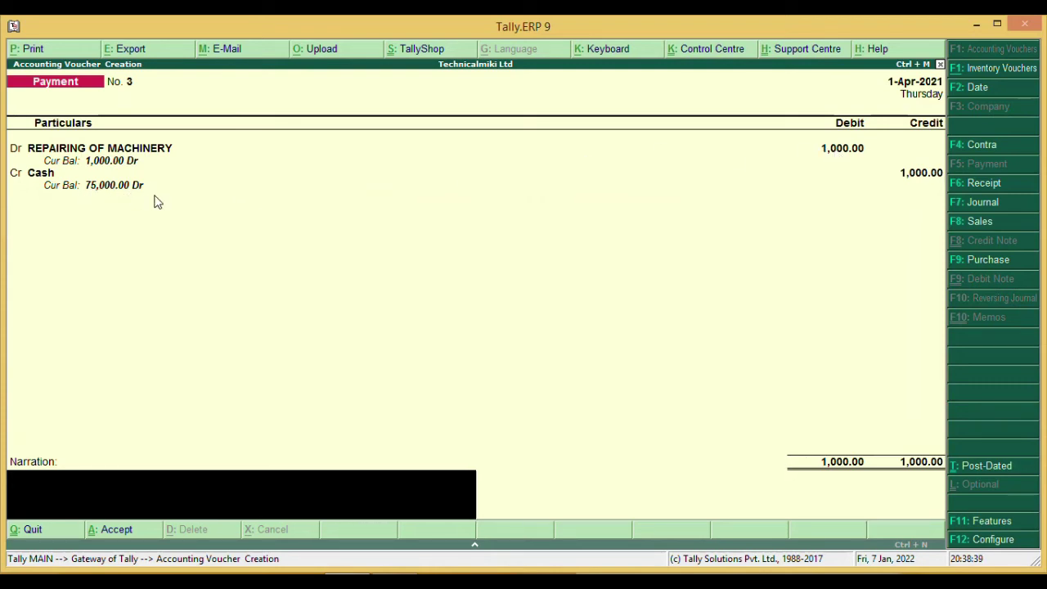
key(Return)
key(Return)
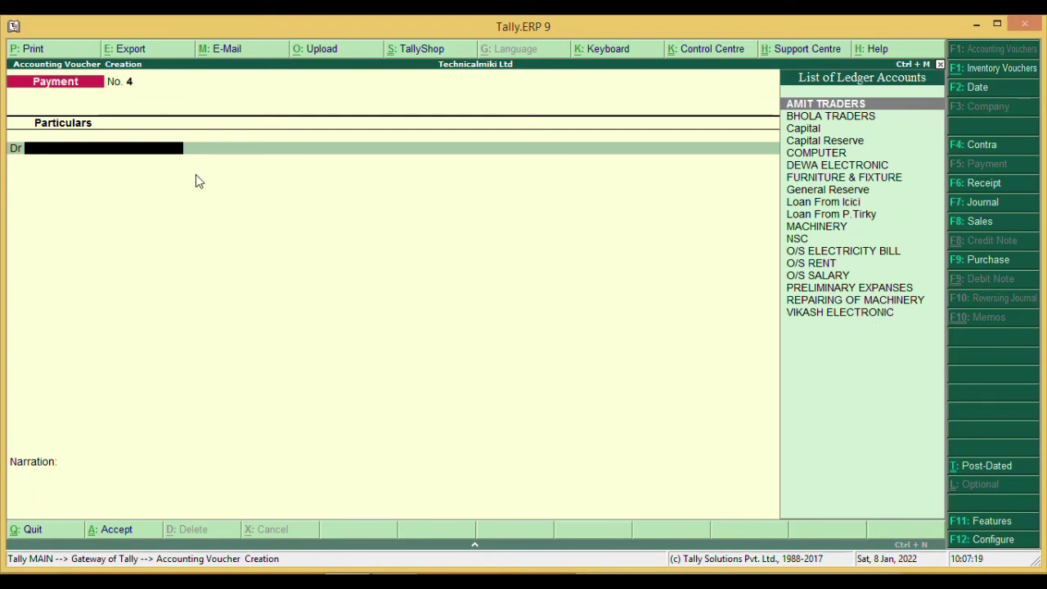
- Create an Advance for Tour ledger under Loans & Advances (Asset)
key(alt+c)
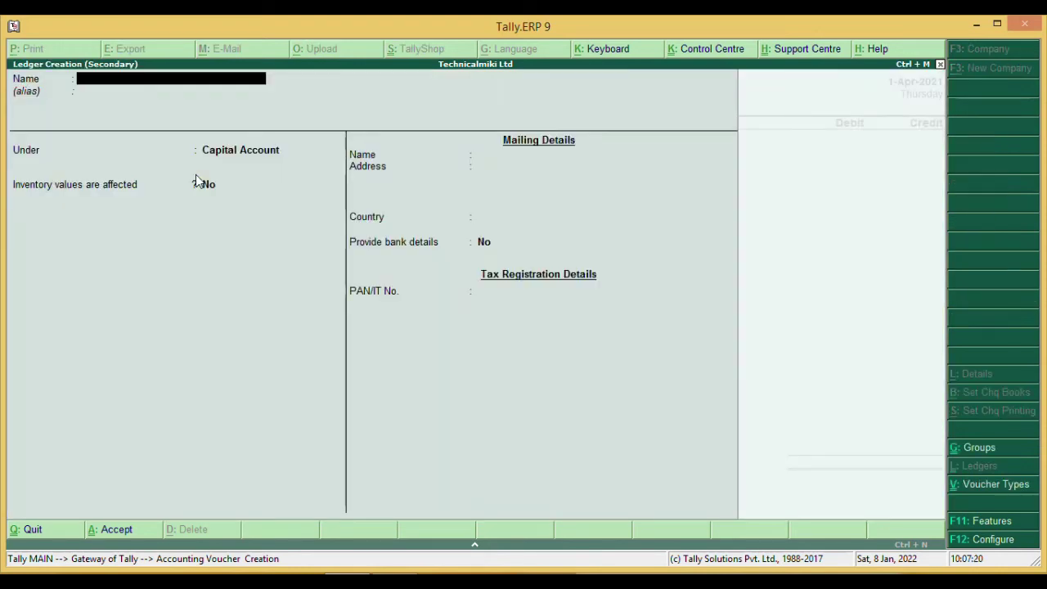
text(Advance for tour)
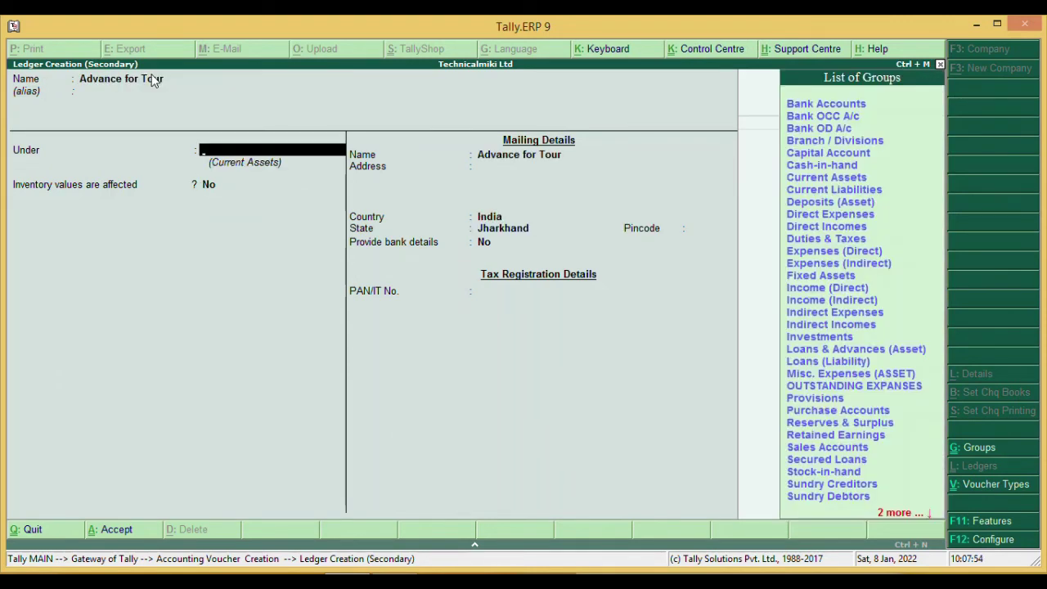
key(Down)
key(Down)
key(Down)
key(Down)
key(Down)
key(Down)
key(Down)
key(Down)
key(Down)
key(Down)
key(Down)
key(Down)
key(Down)
key(Down)
key(Up)
key(Up)
key(Up)
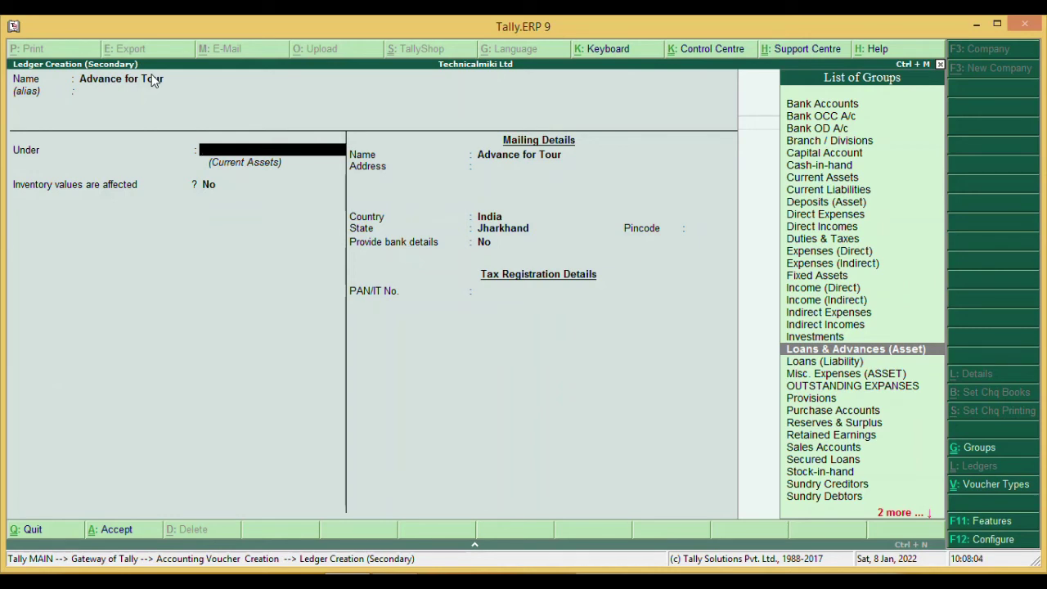
key(Return)
key(Return)
key(Return)
key(Return)
key(Return)
key(Return)
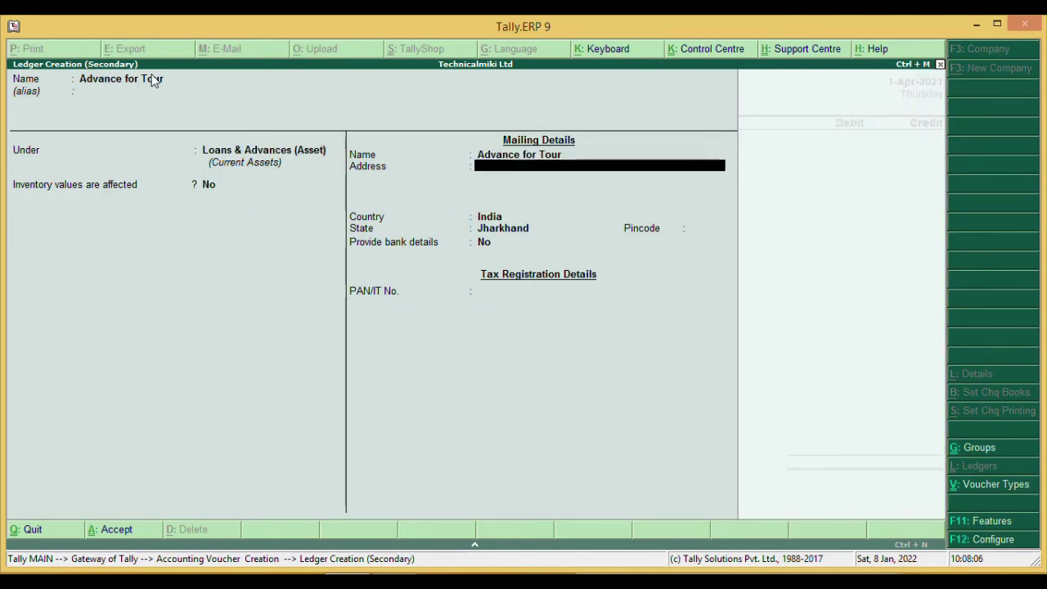
key(Return)
key(Return)
key(Return)
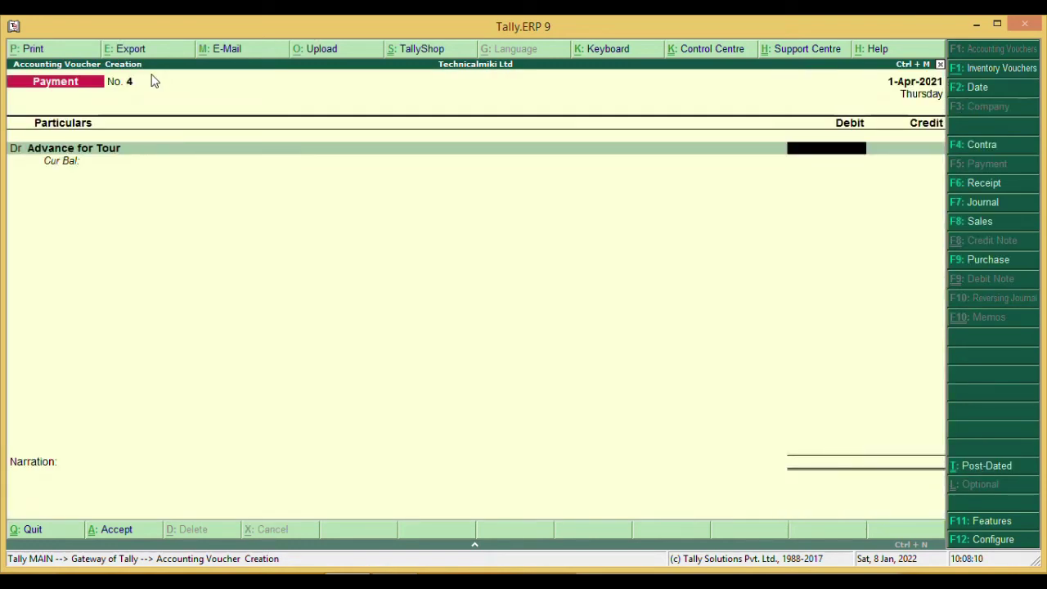
- Debit Advance for Tour 1,000, credit Cash 1,000, and save payment voucher No. 4
text(1000)
key(Return)
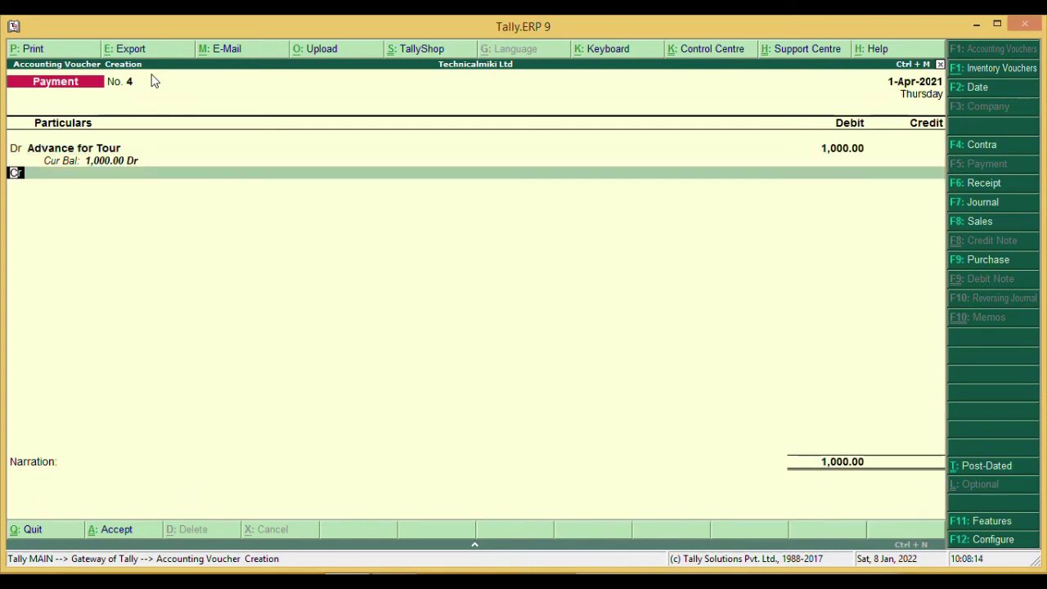
key(Return)
text(C)
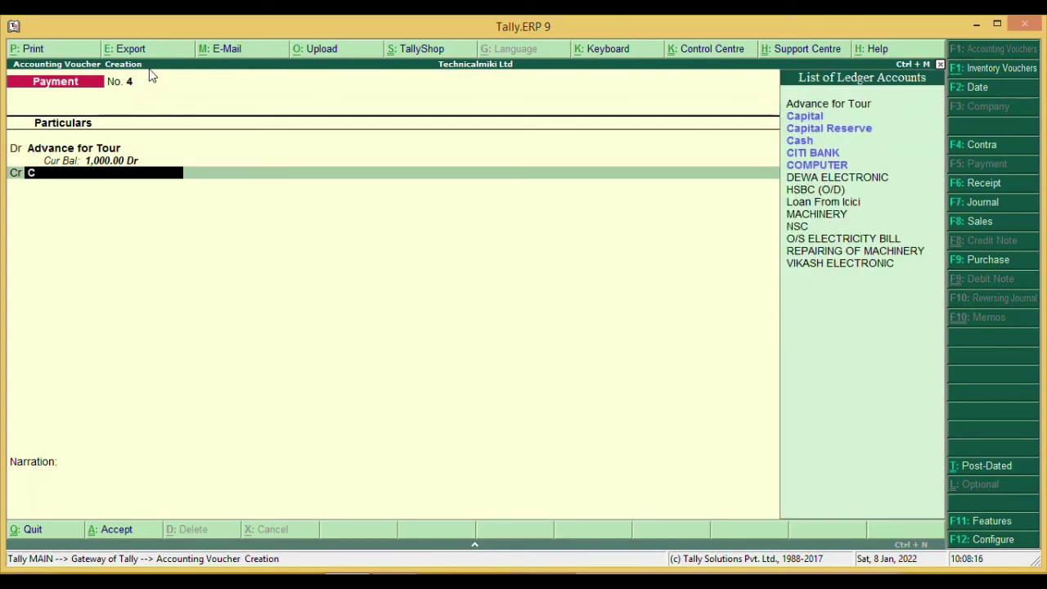
key(Down)
key(Down)
key(Return)
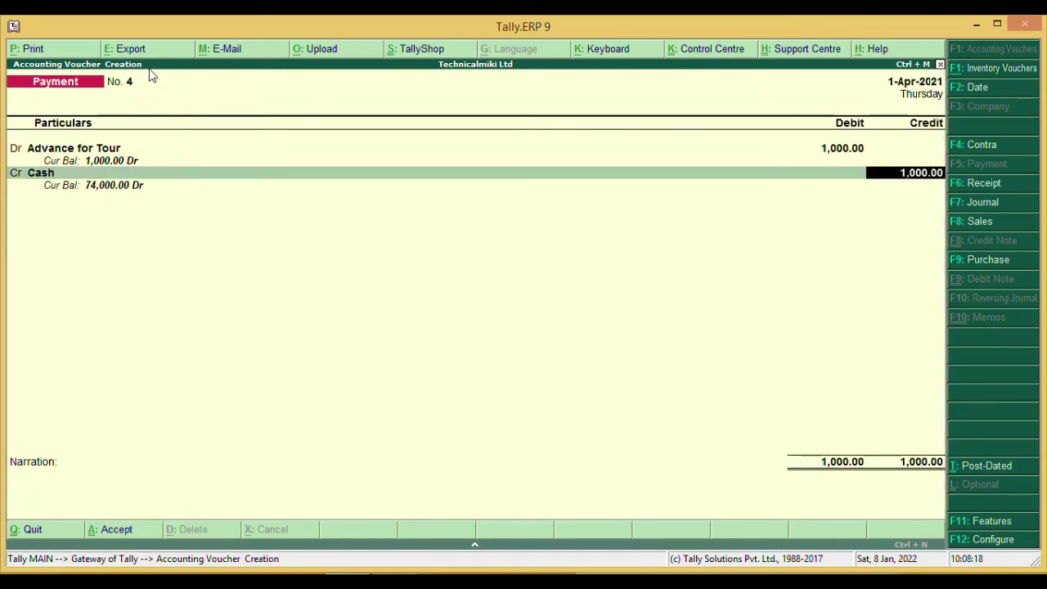
key(Return)
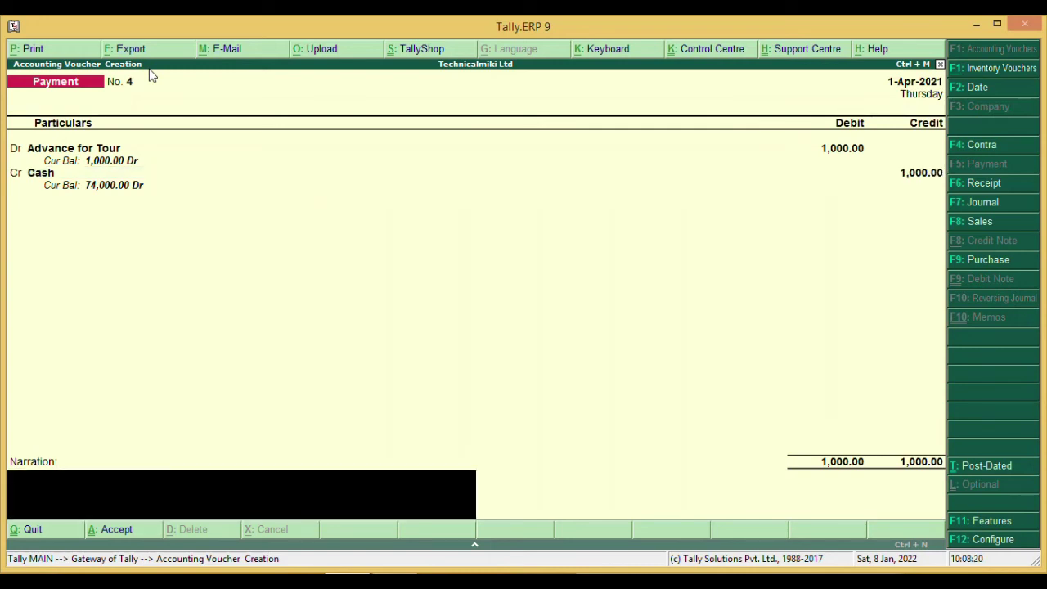
key(Return)
key(Return)
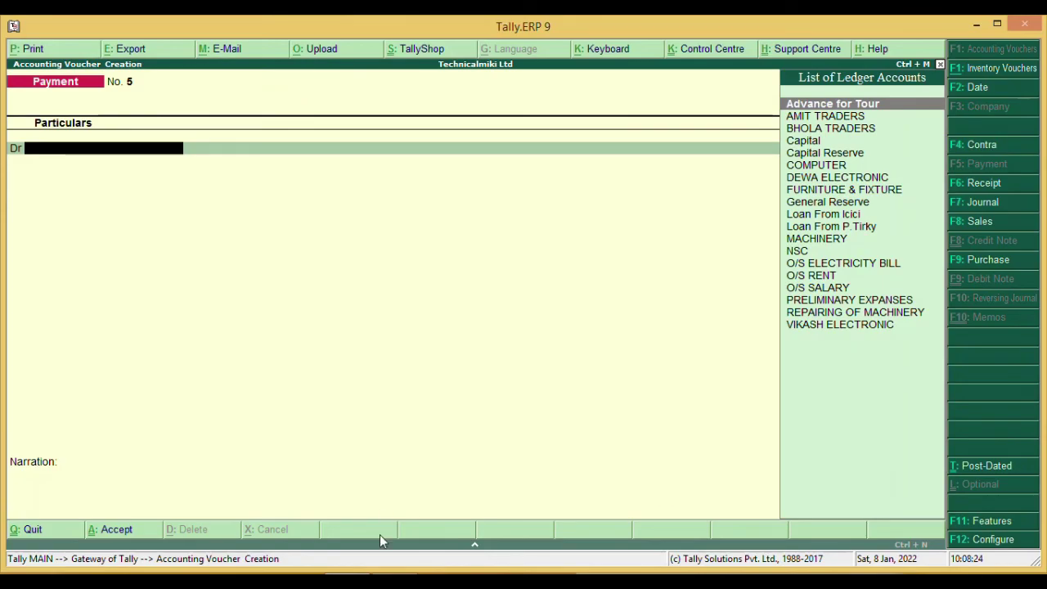
- Switch to the Day 2 Word list, showing item 7: Rs.38000 commission received in cash
key(alt+Tab)
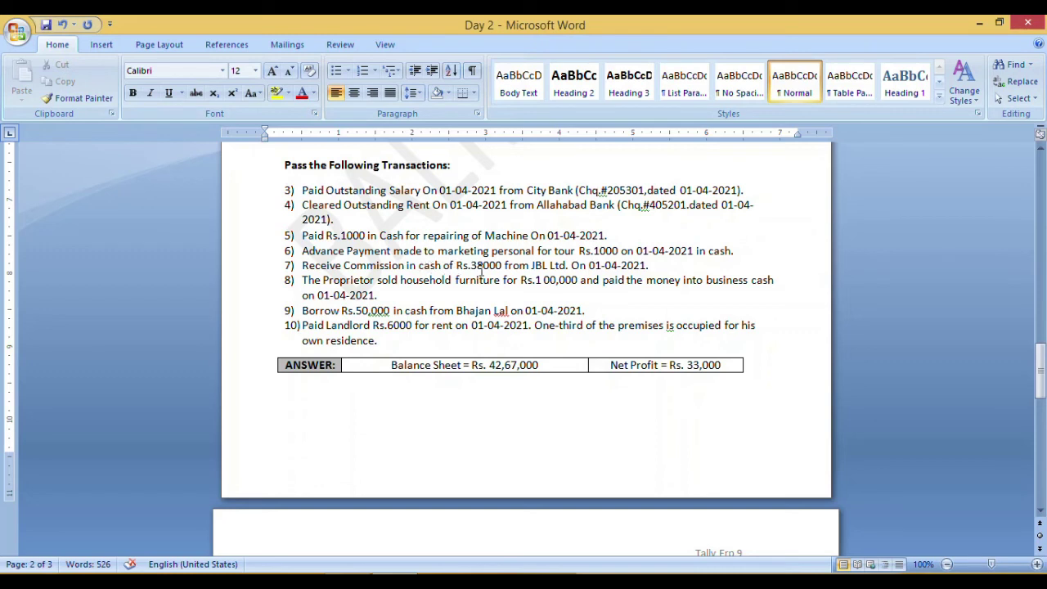
click(498, 266)
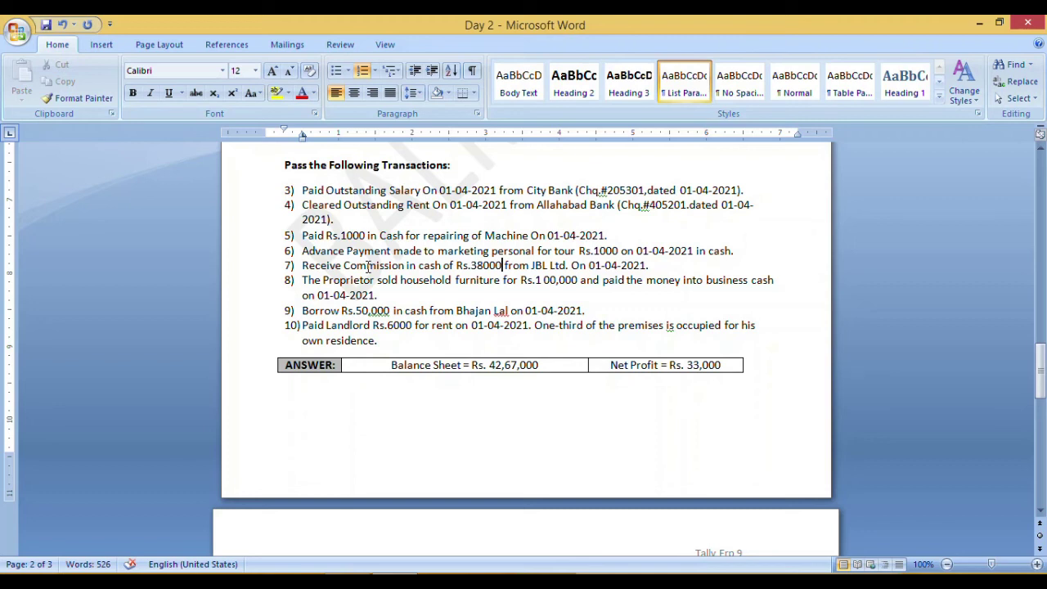
click(407, 266)
- Back in Tally, change the voucher type from Payment to Receipt with F6, opening Receipt No. 1
key(alt+Tab)
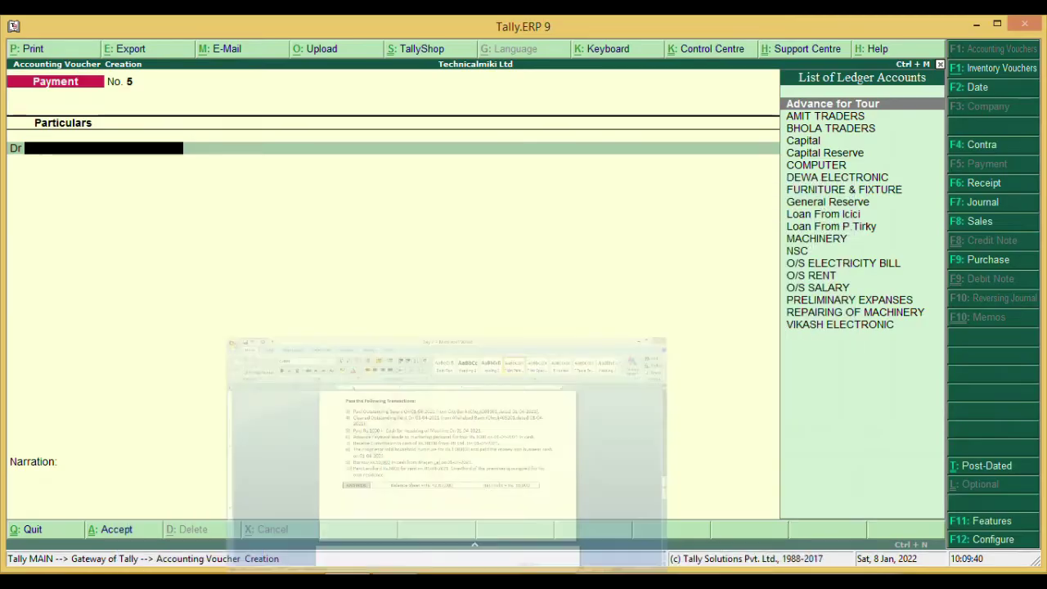
key(Down)
key(Down)
key(Down)
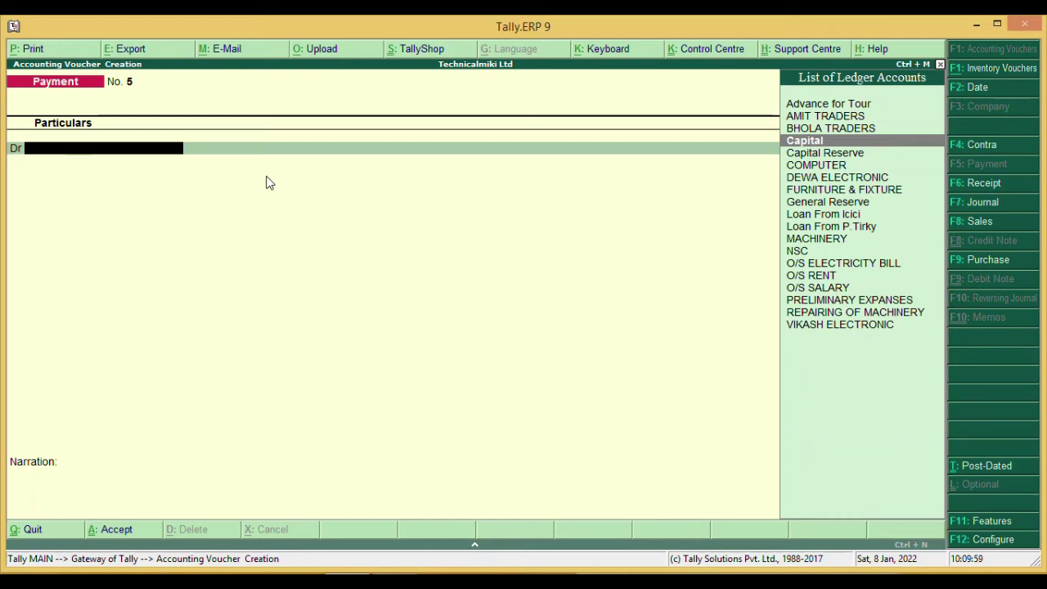
key(F6)
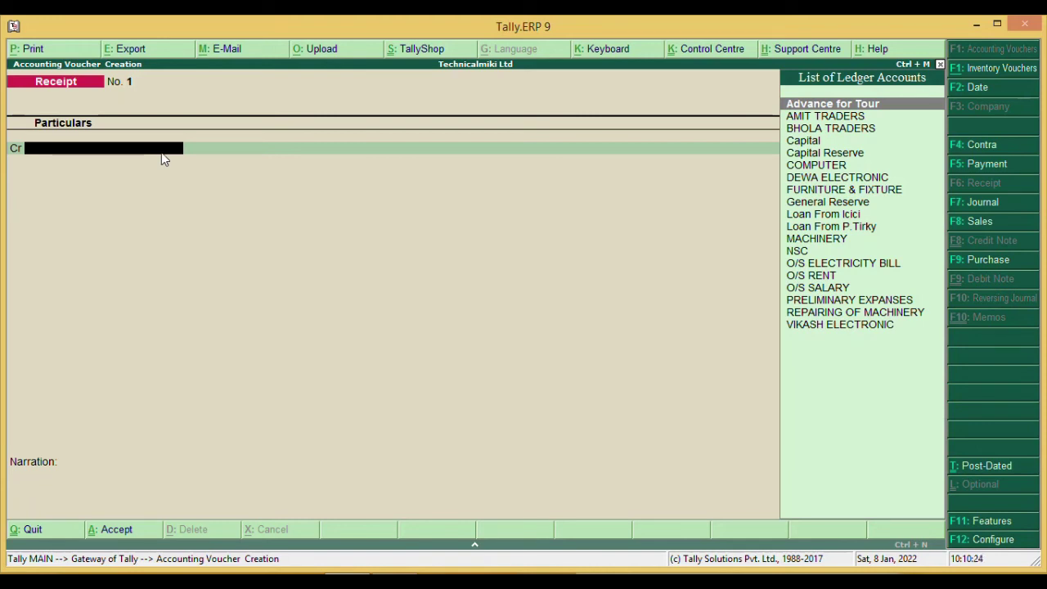
- Create a Commision Recieve ledger under Indirect Incomes
key(alt+c)
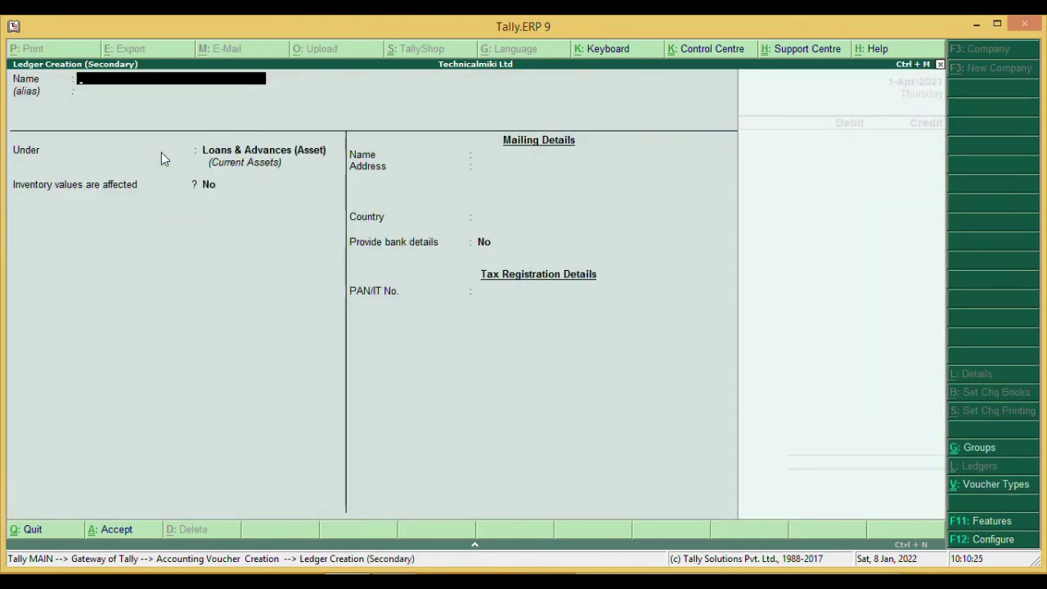
text(Commision Recieve)
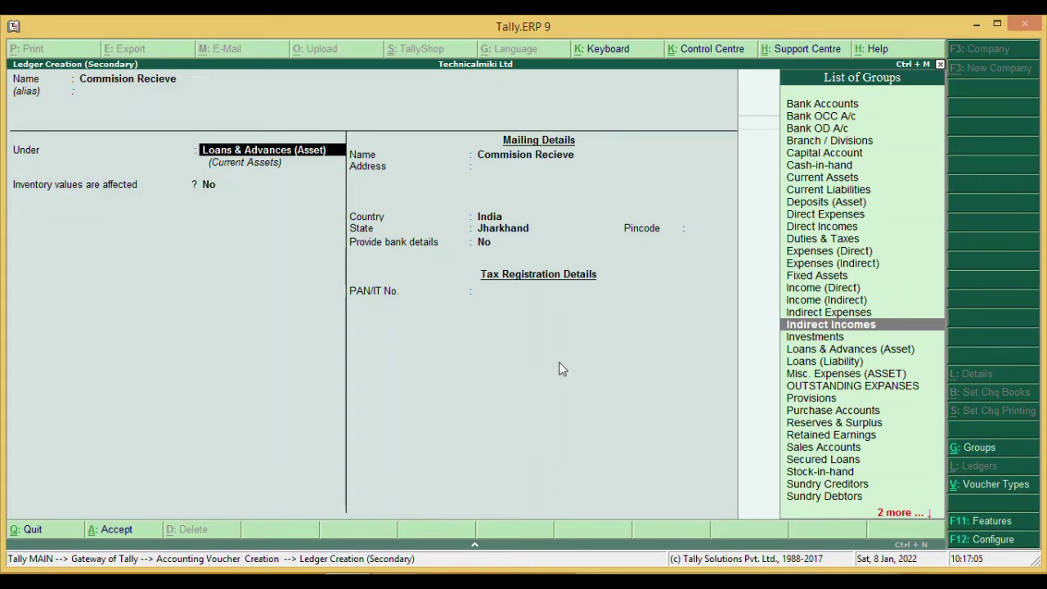
key(Return)
key(Return)
key(Return)
key(Return)
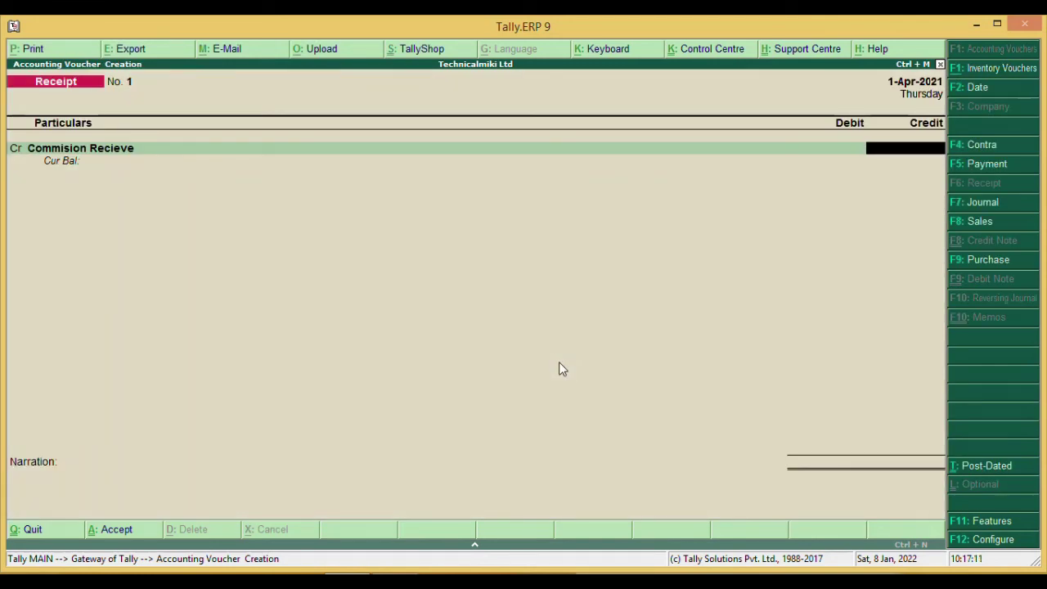
- Credit Commision Recieve 38,000, debit Cash 38,000, and save Receipt No. 1
text(38000)
key(Return)
key(Return)
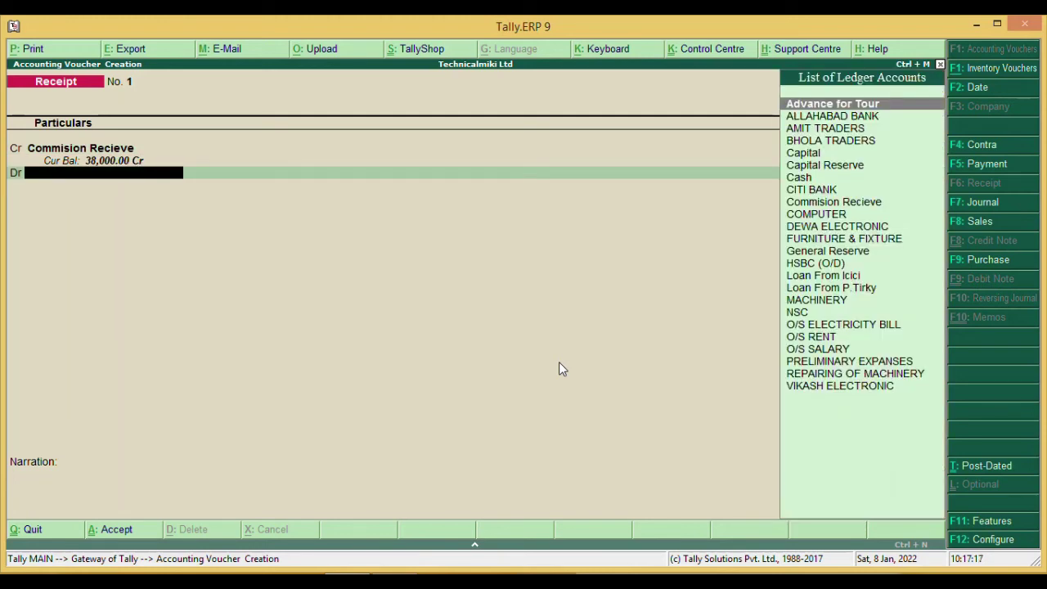
key(Down)
key(Down)
key(Down)
key(Down)
key(Down)
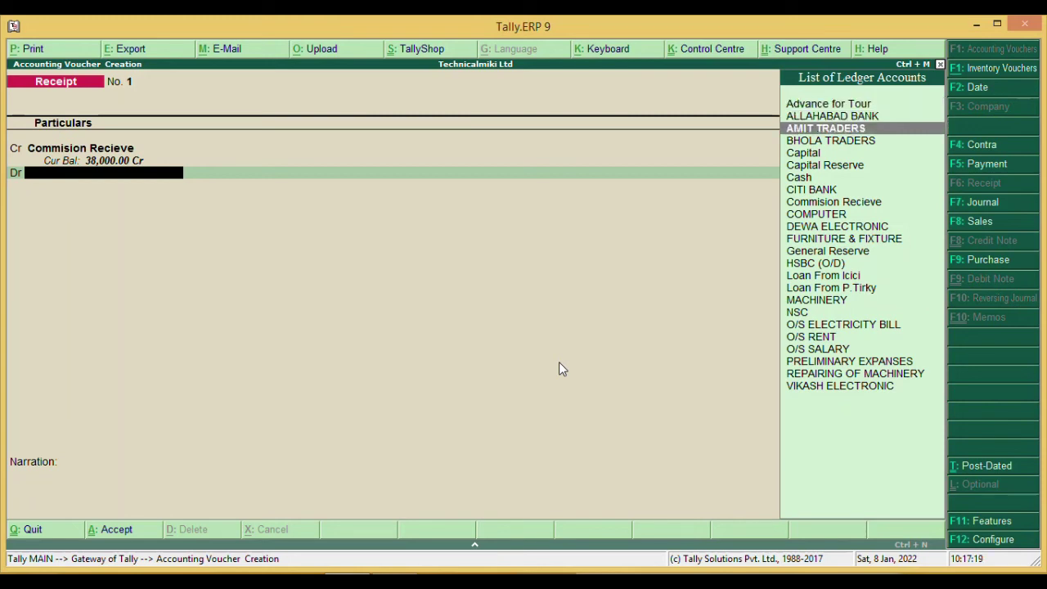
key(Down)
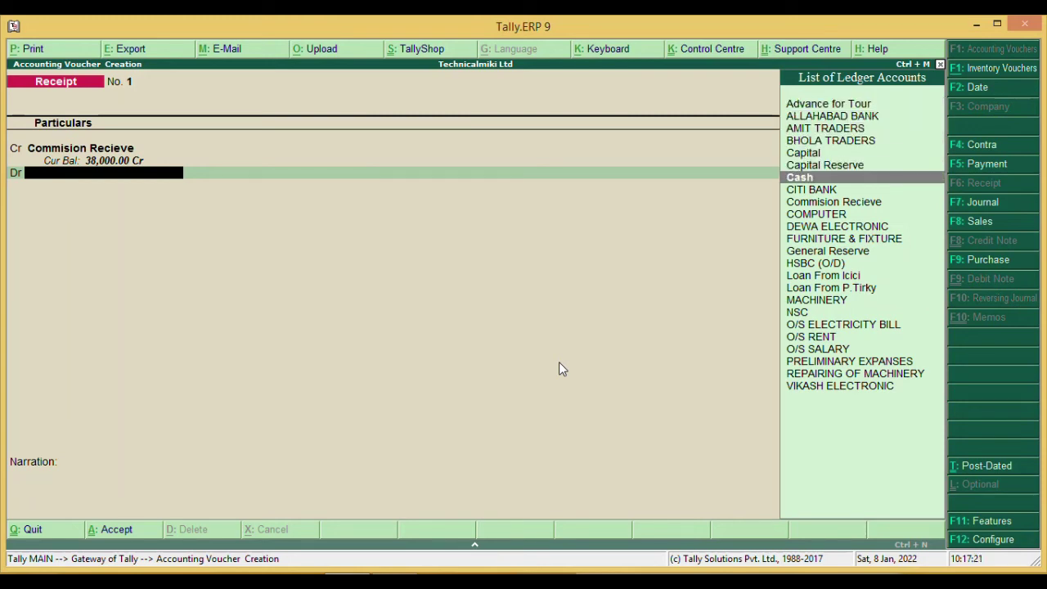
key(Return)
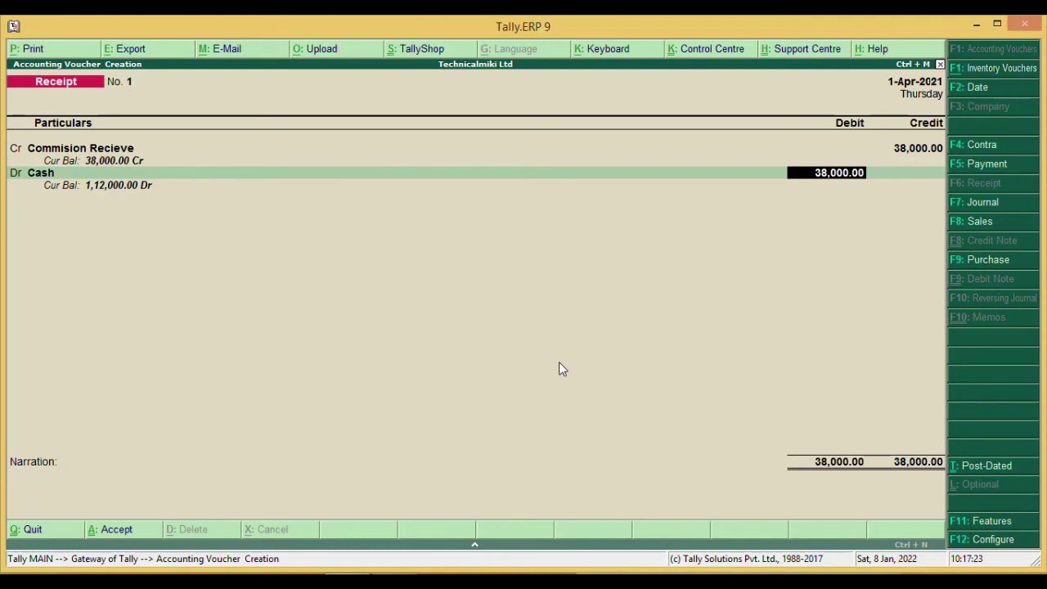
key(Return)
key(Return)
key(Return)
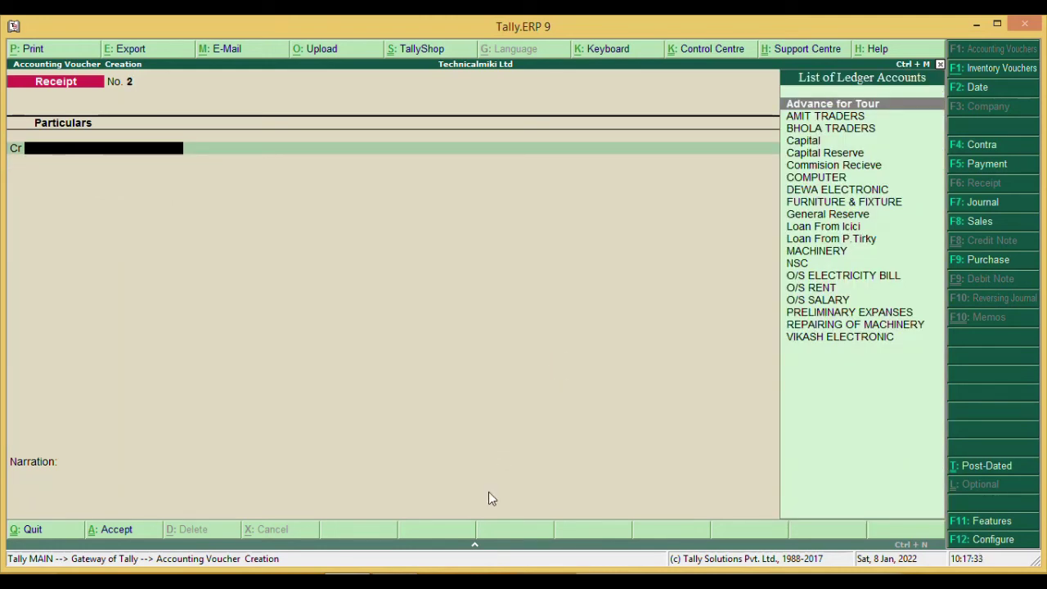
click(413, 540)
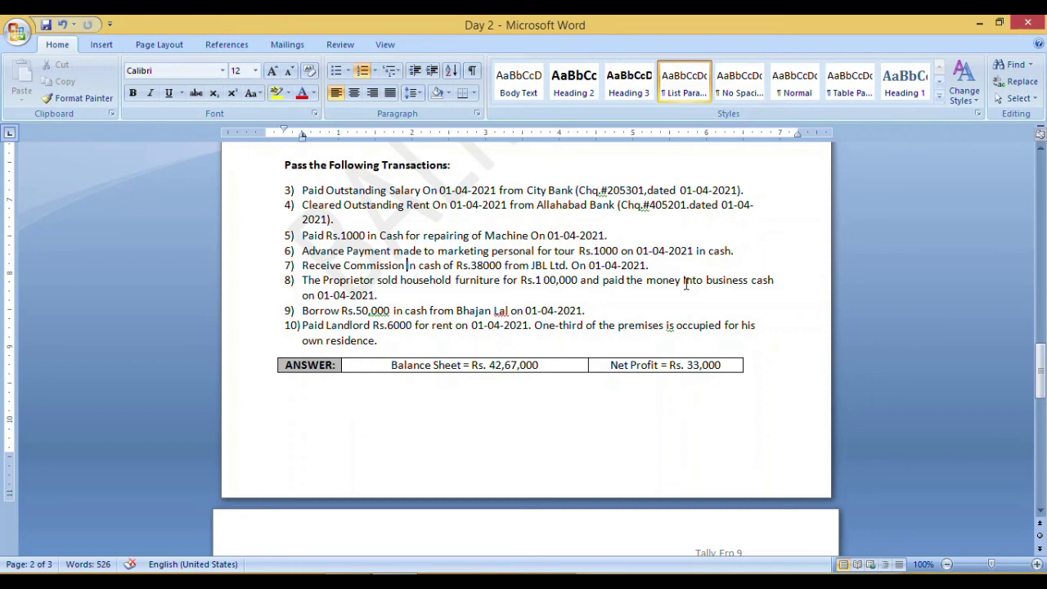
click(347, 581)
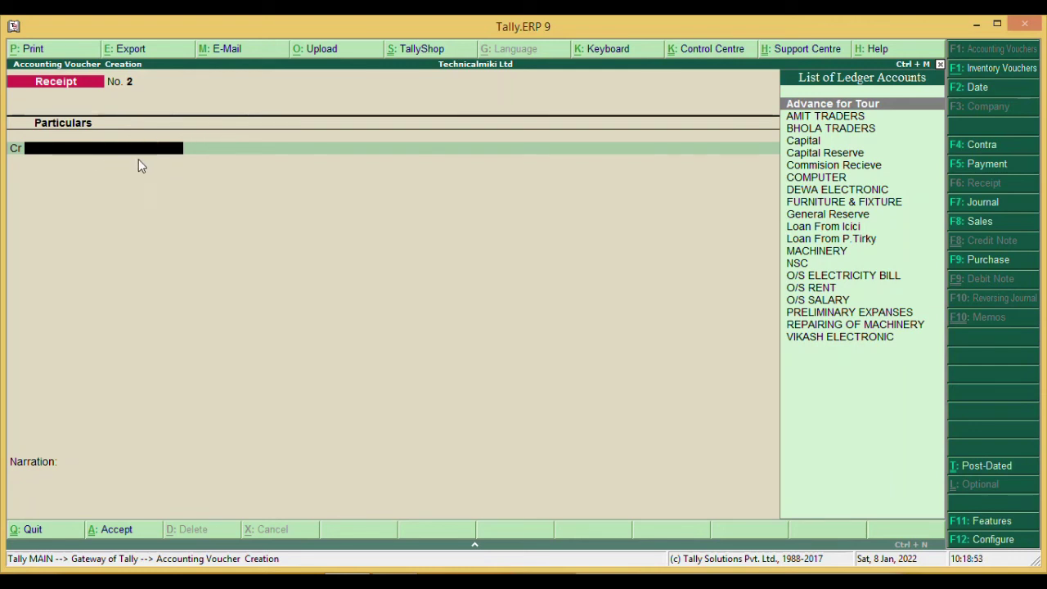
- Credit Capital 1,00,000 and debit Cash 1,00,000, then bring up the Accept prompt and return to Word
text(C)
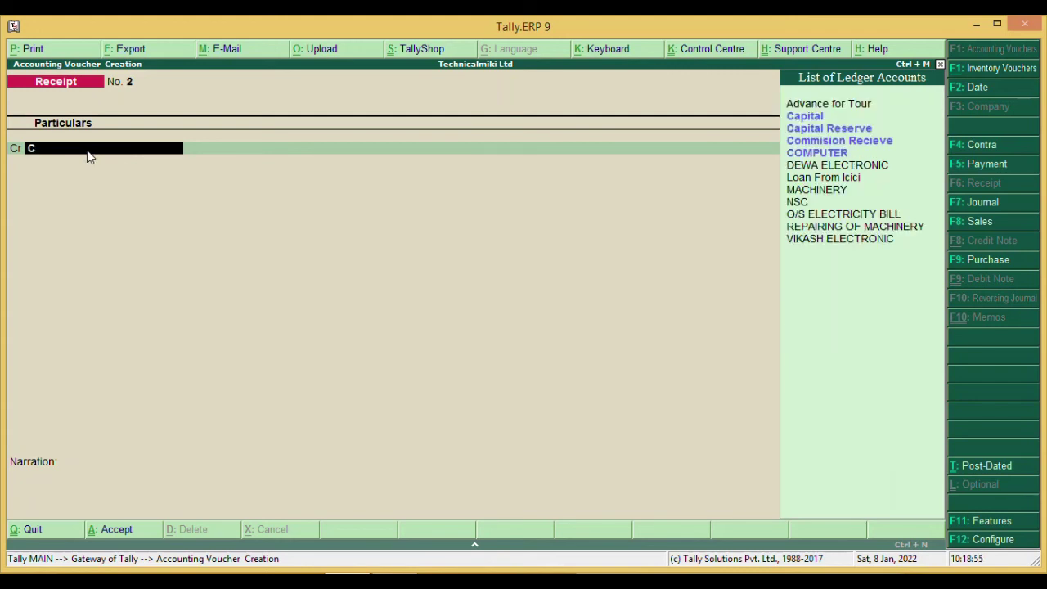
key(Return)
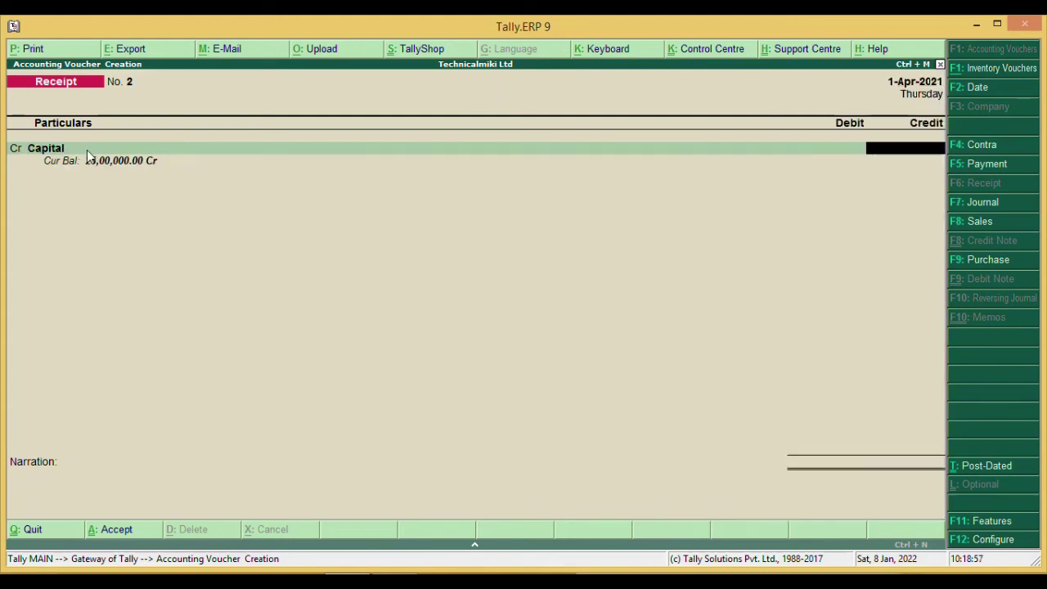
text(100000)
key(Return)
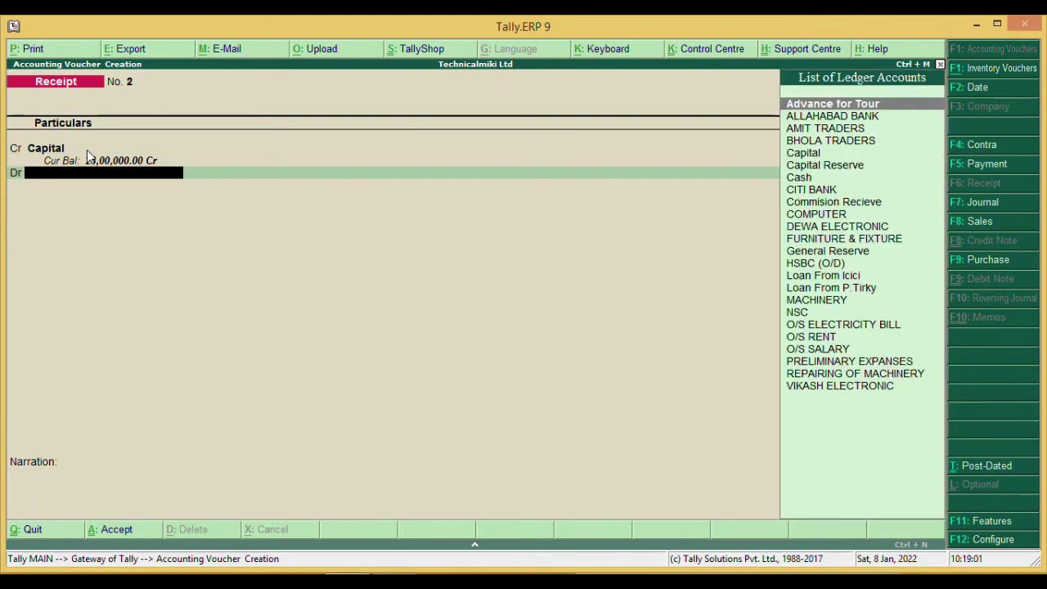
text(Cas)
key(Return)
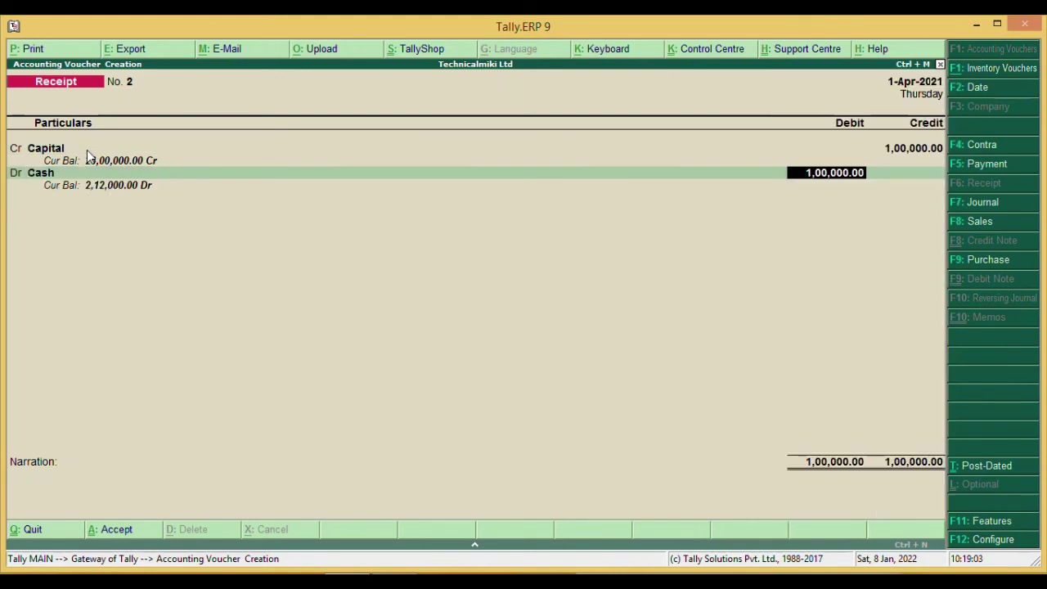
key(Return)
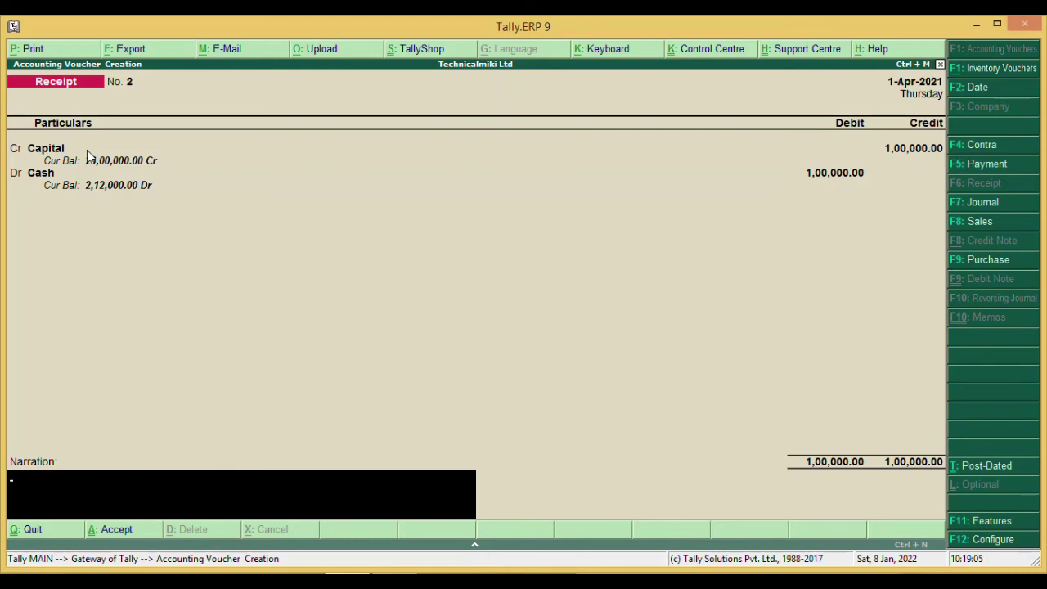
key(Return)
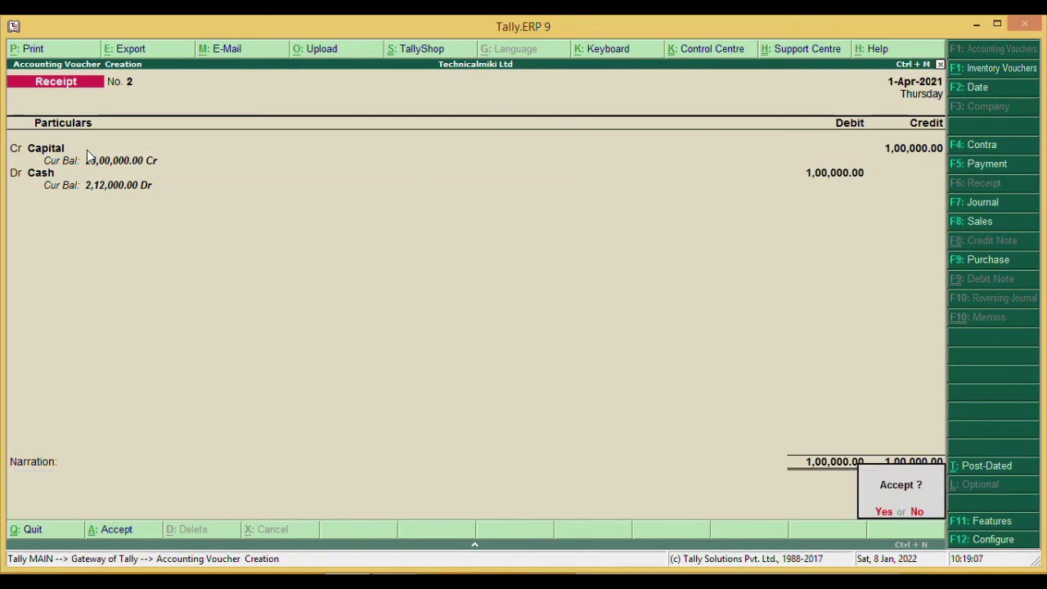
key(alt+Tab)
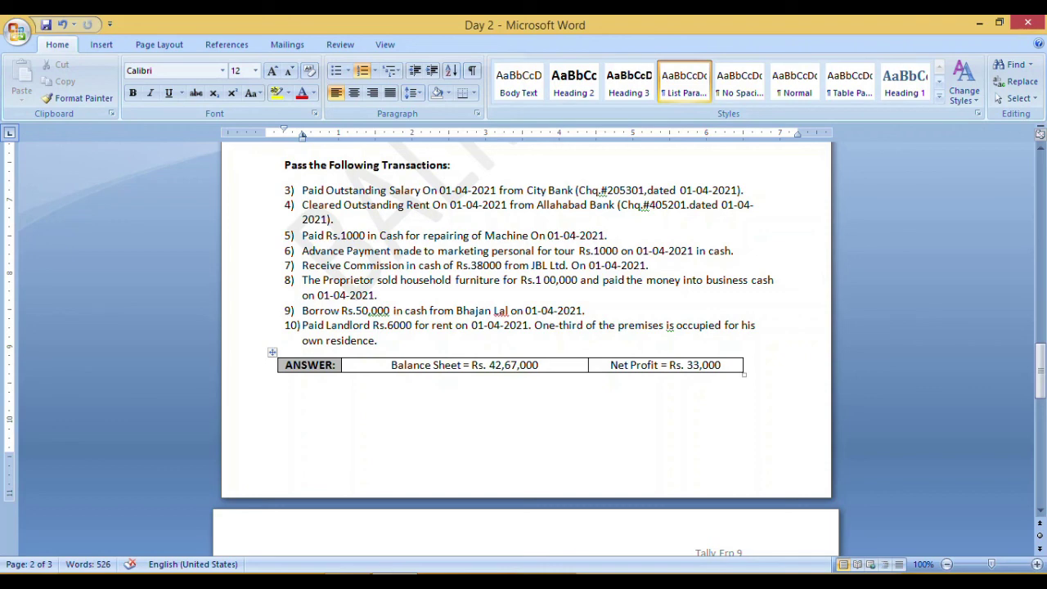
- After reading the Day 2 list in Word, return to Tally's blank Receipt voucher No. 3
key(alt+Tab)
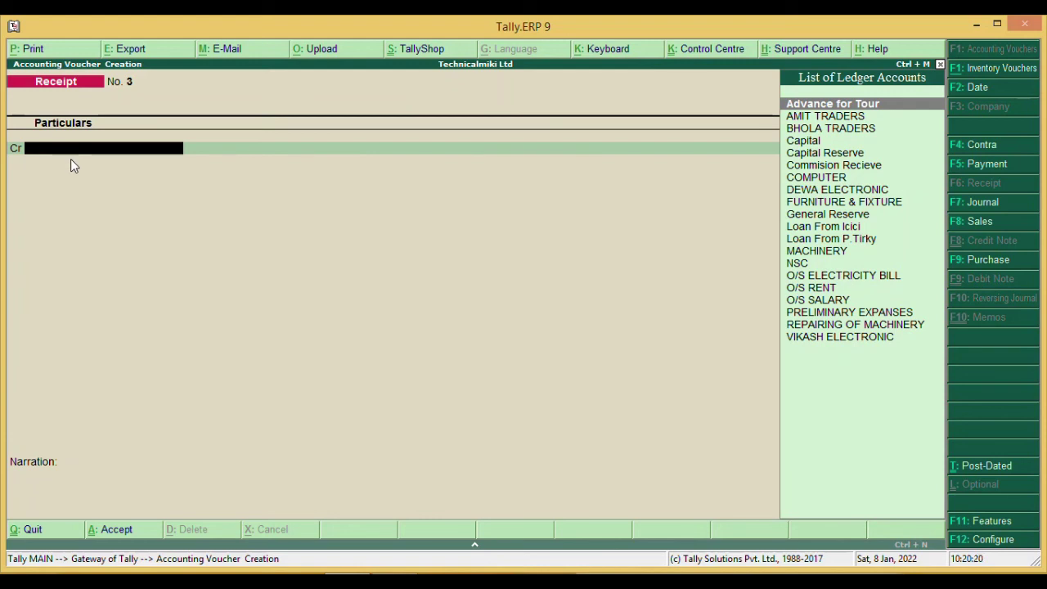
- Create a new ledger for the lender and credit it 50,000 On Account
key(alt+c)
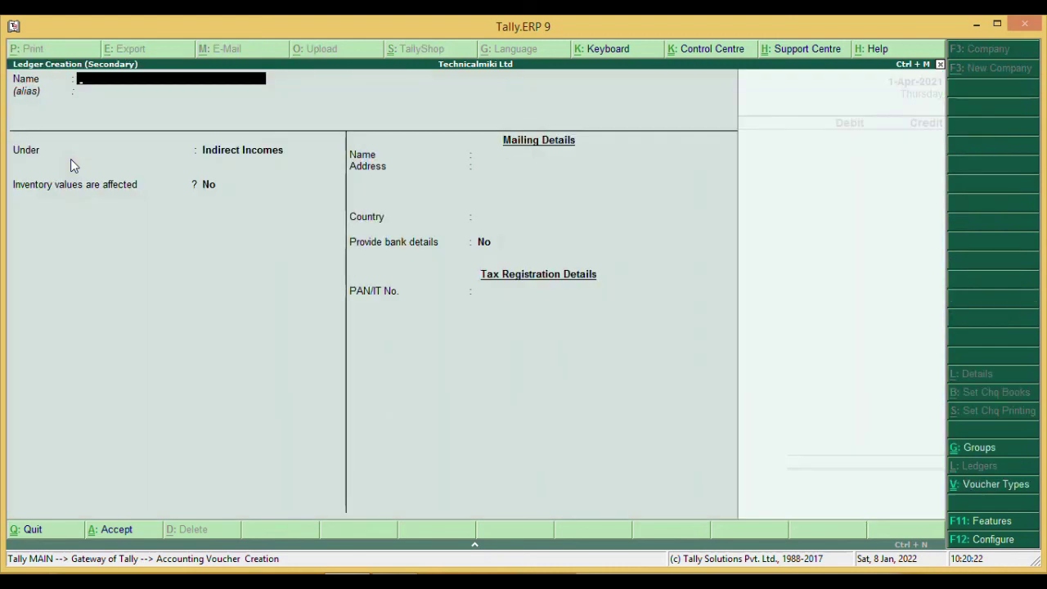
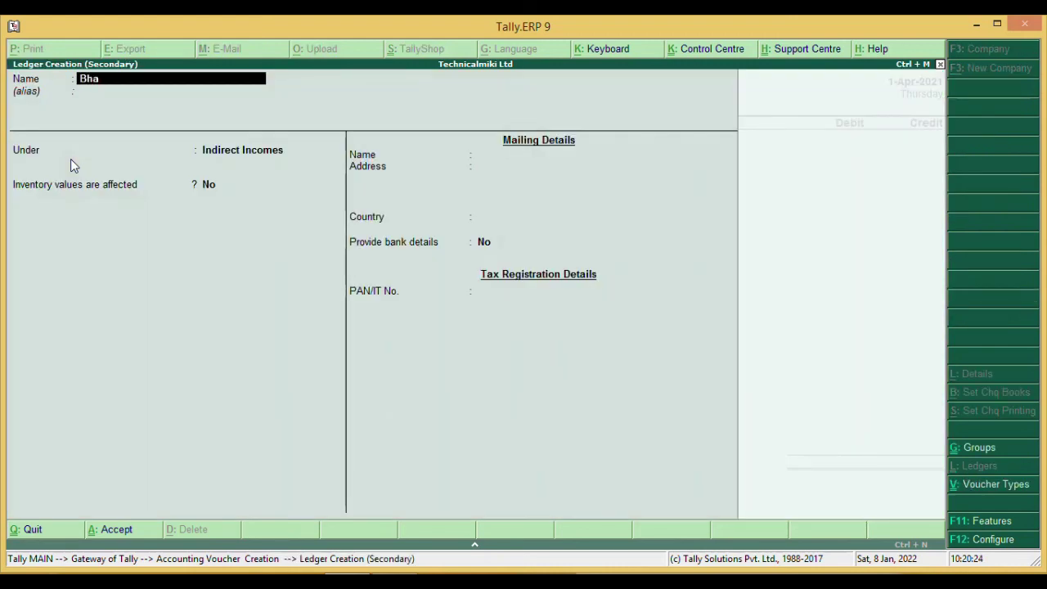
key(Return)
key(Return)
key(ctrl+a)
text(50,000)
key(Return)
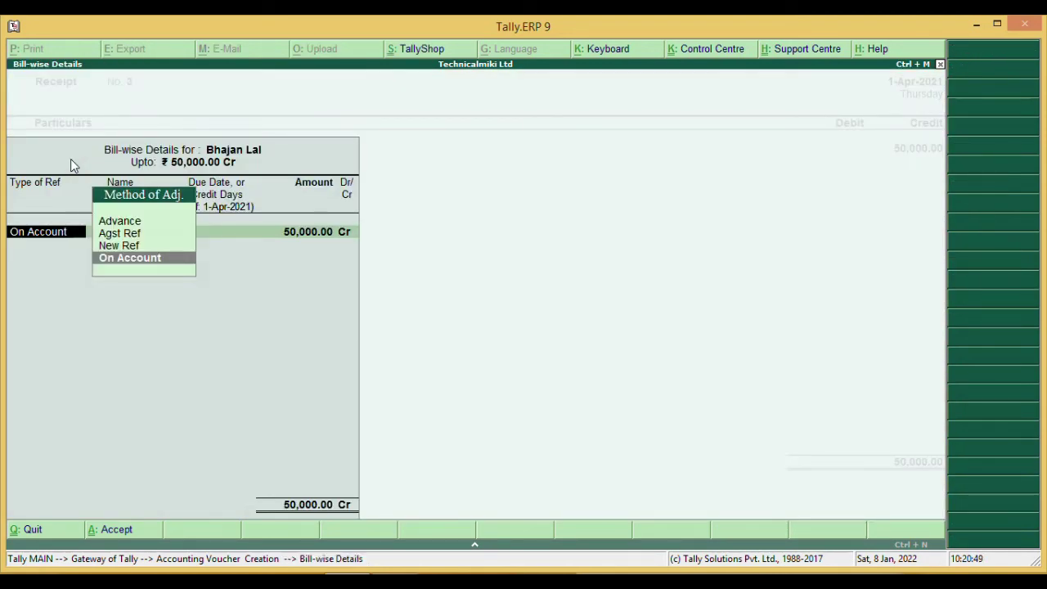
key(Return)
key(Return)
key(Return)
key(Return)
- Debit Cash 50,000, accept Receipt No. 3, and switch back to the Word list
text(Cas)
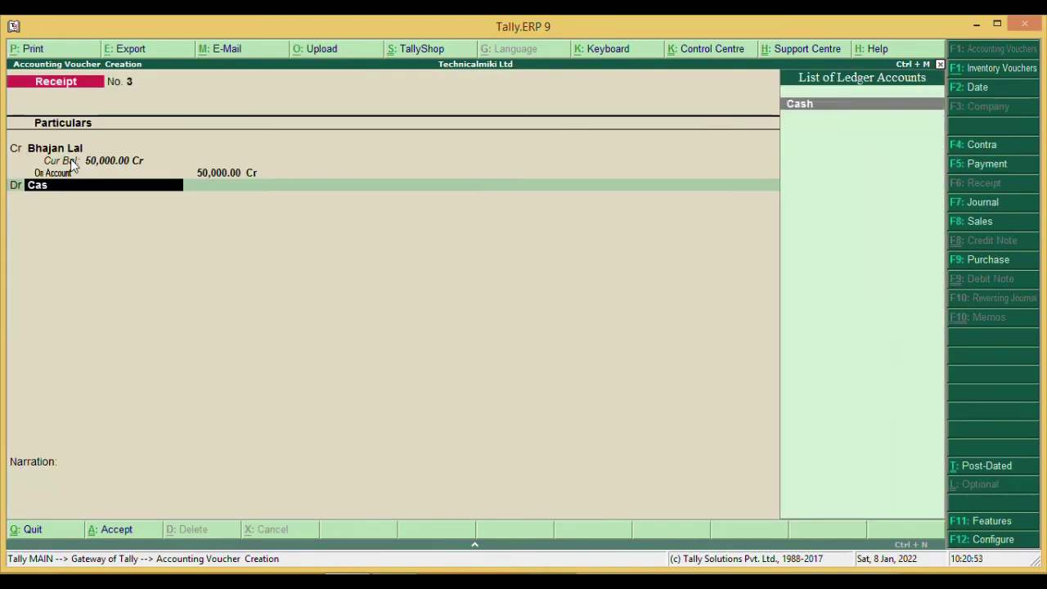
key(Return)
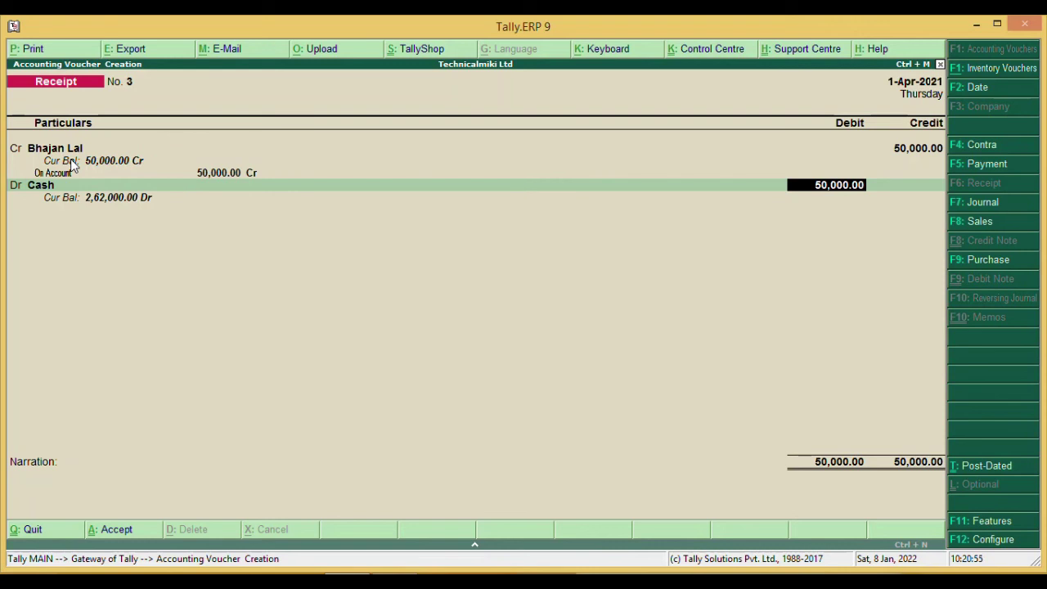
key(Return)
key(Return)
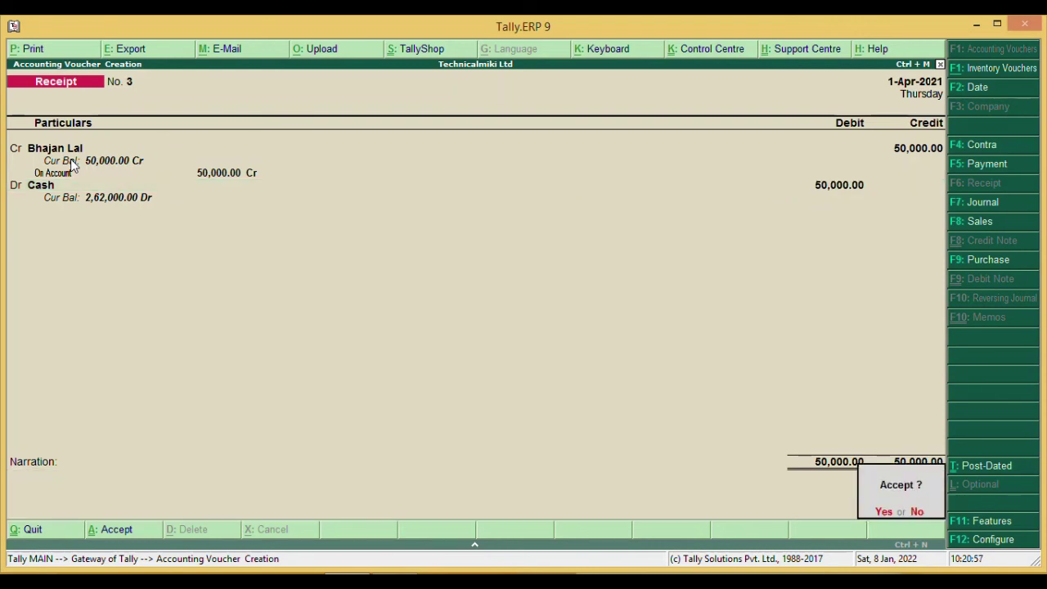
key(Return)
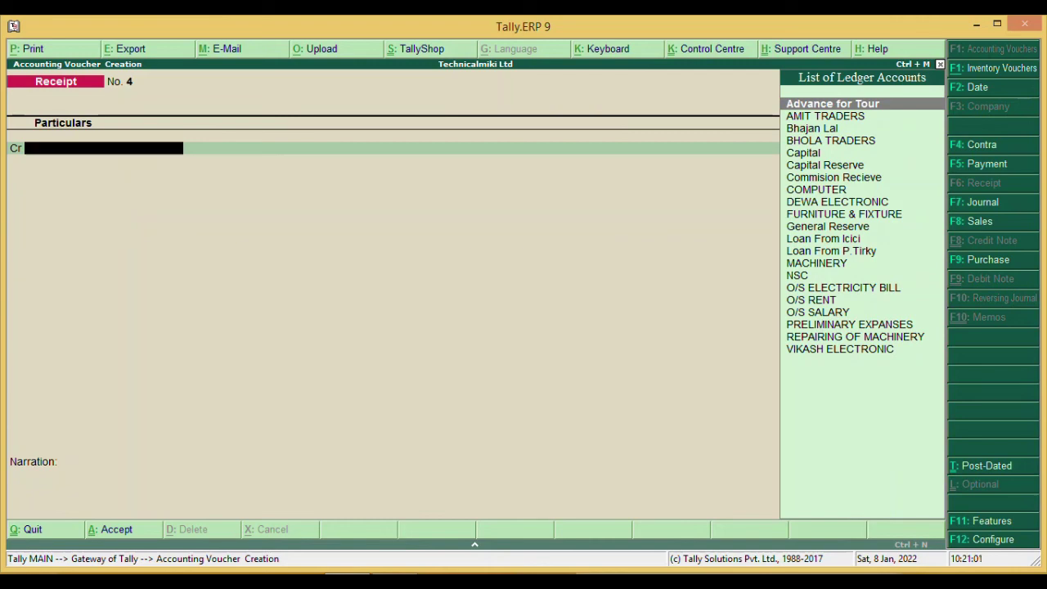
key(alt+Tab)
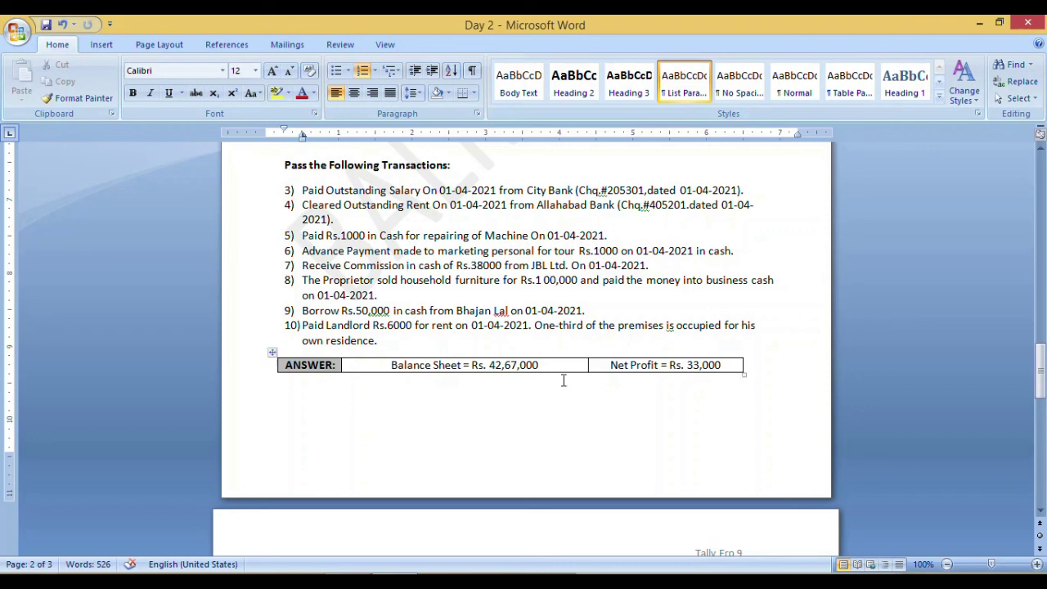
- Return from the Word transaction list to Tally's blank Receipt voucher No. 4
key(alt+Tab)
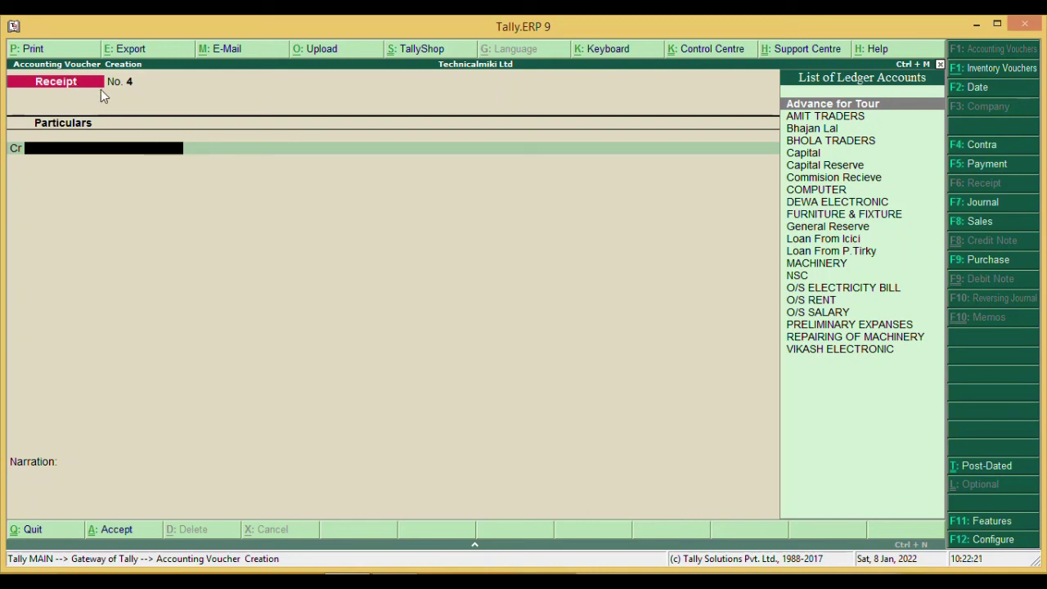
- Switch to Payment voucher No. 5 and debit 4000 to a new Rent ledger under Indirect Expenses
key(F5)
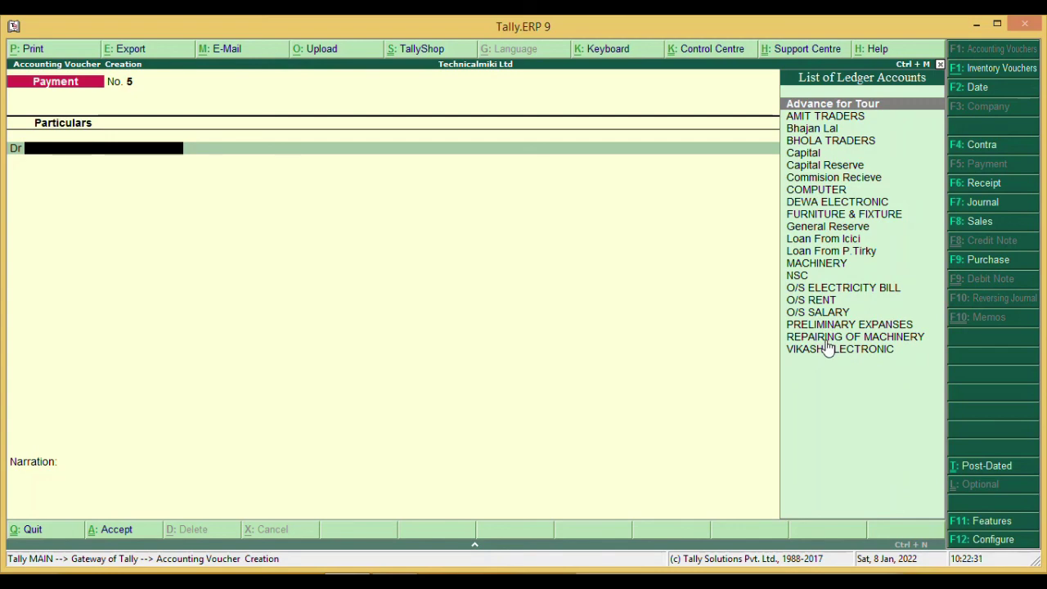
key(alt+c)
text(Ren)
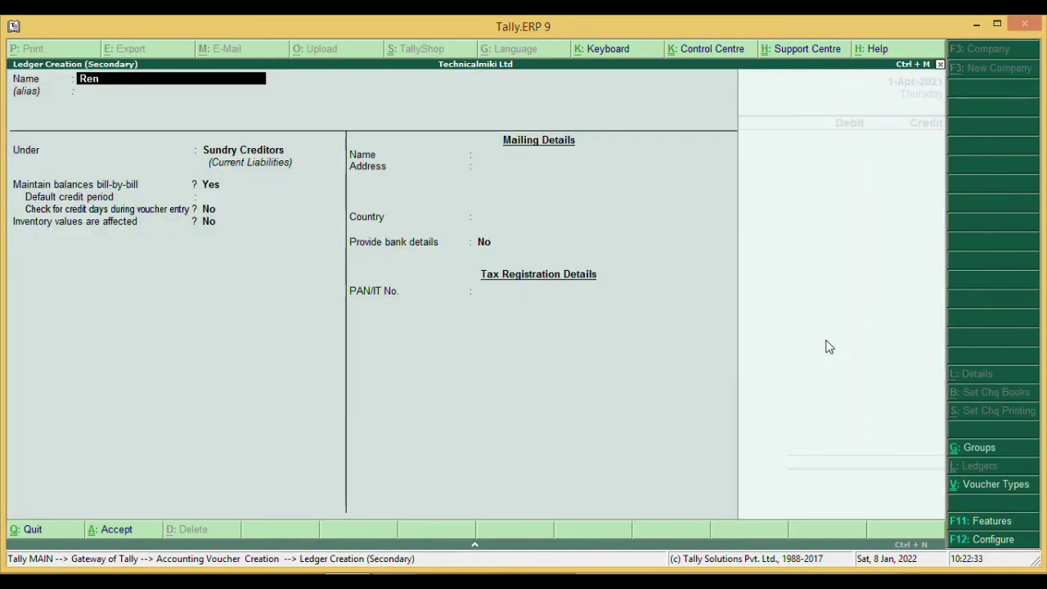
text(t)
key(Return)
key(Return)
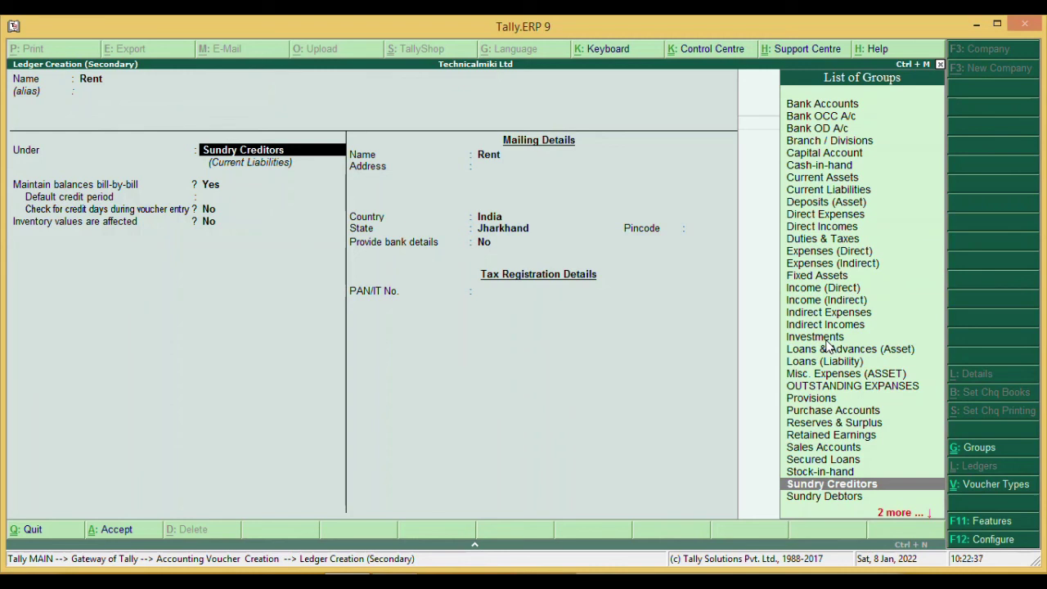
key(Up)
key(Up)
key(Up)
key(Up)
key(Up)
key(Up)
key(Up)
key(Up)
key(Up)
key(Up)
key(Up)
key(Up)
key(Up)
key(Up)
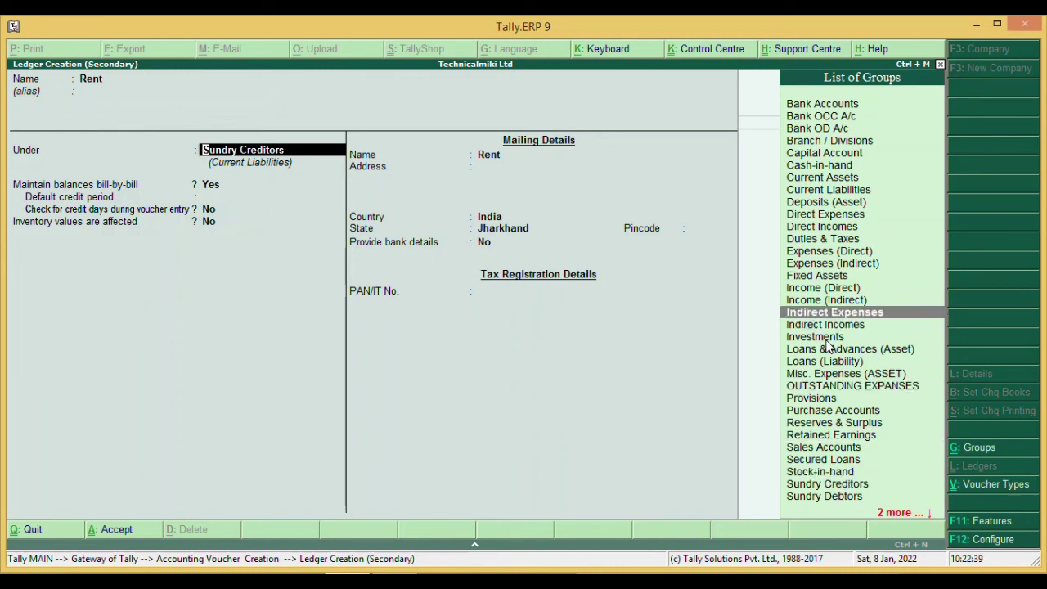
key(Return)
key(Return)
key(Return)
key(Return)
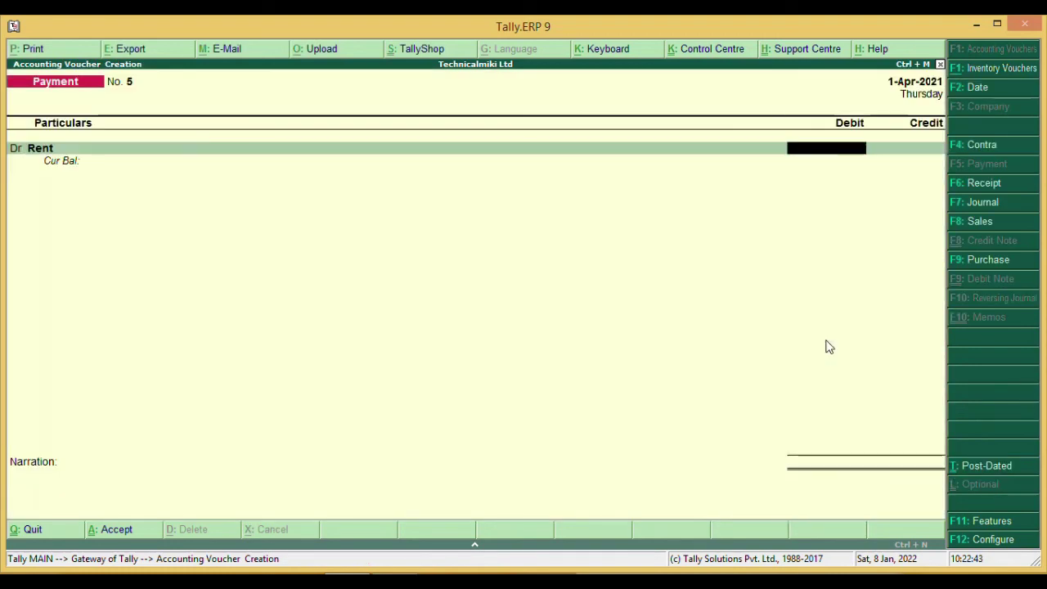
text(4000)
- Add a second debit line for a new Drawing ledger under Capital Account, entering 2000
key(Return)
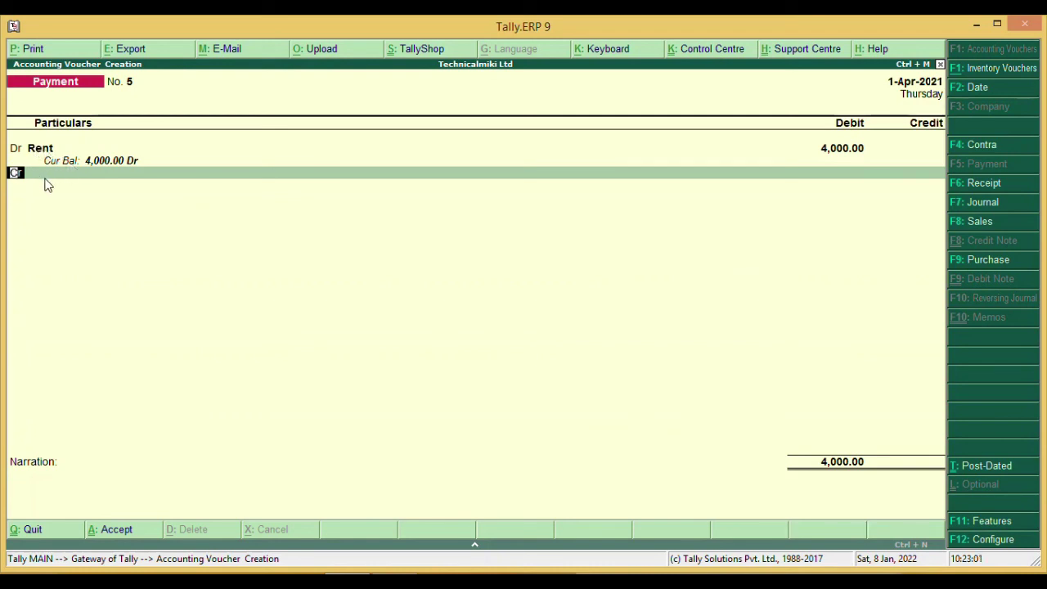
text(d)
key(Return)
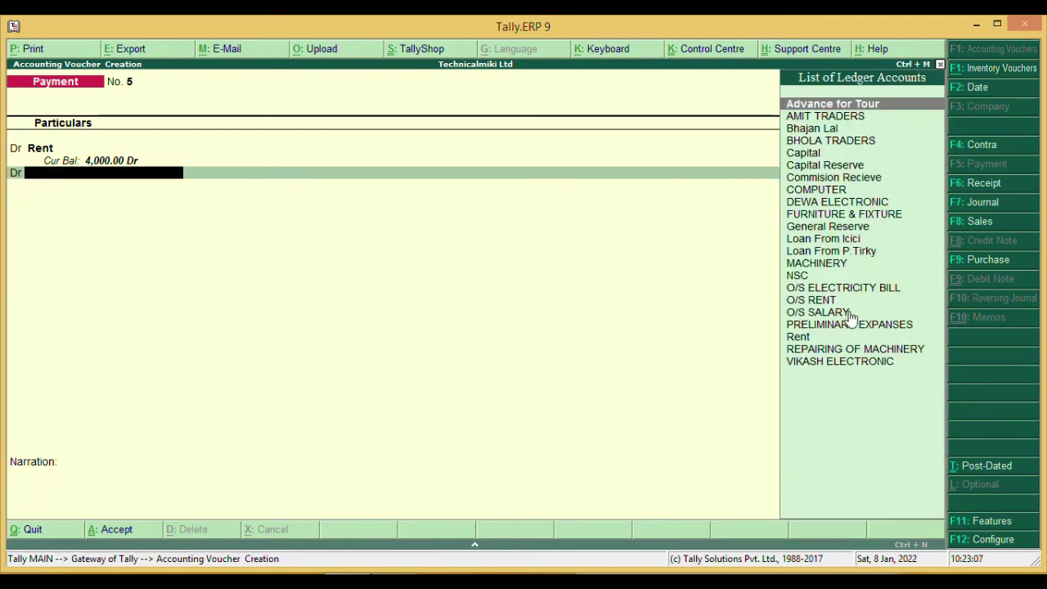
key(alt+c)
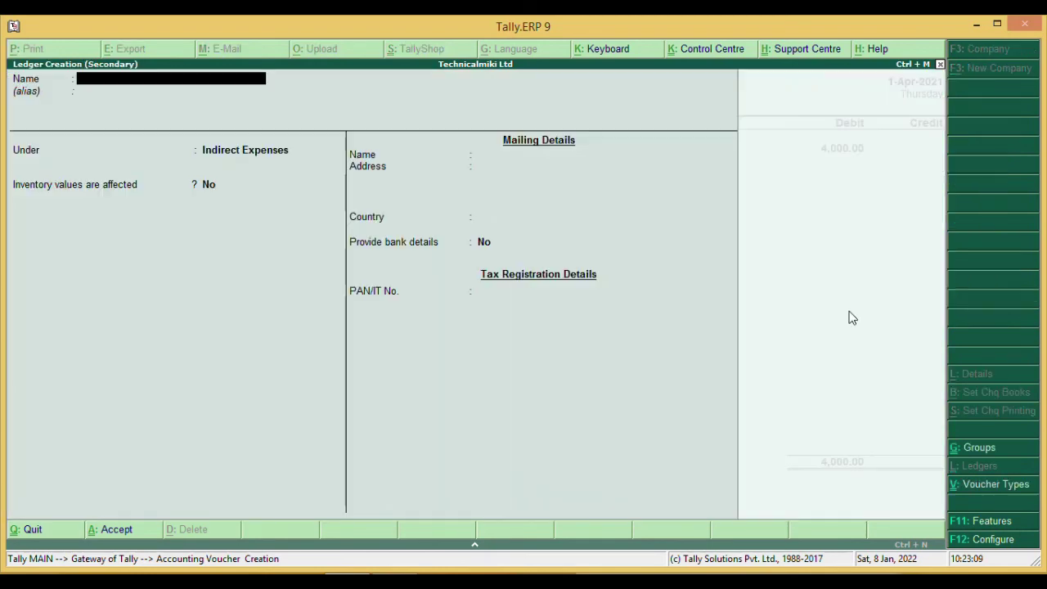
text(Drawing)
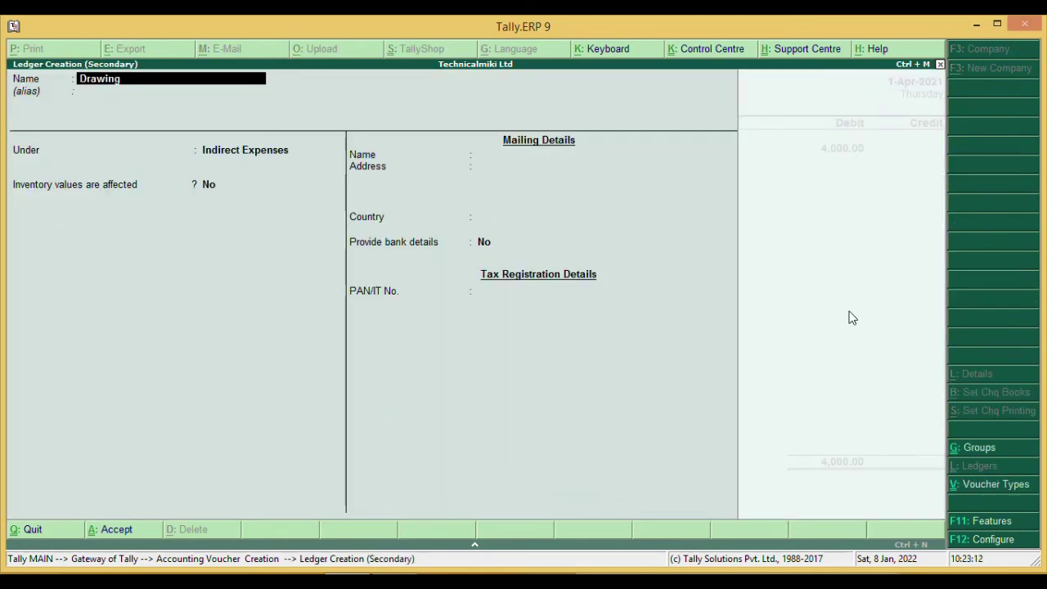
key(Return)
key(Return)
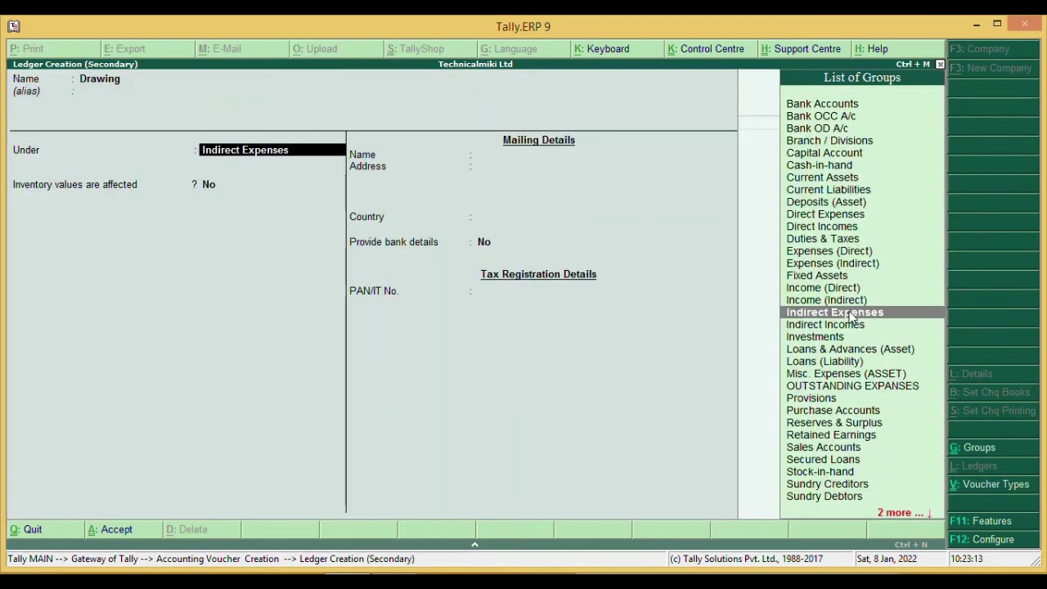
key(Up)
key(Up)
key(Up)
key(Up)
key(Up)
key(Up)
key(Up)
key(Up)
key(Up)
key(Up)
key(Up)
key(Up)
key(Up)
key(Up)
key(Up)
key(Up)
key(Up)
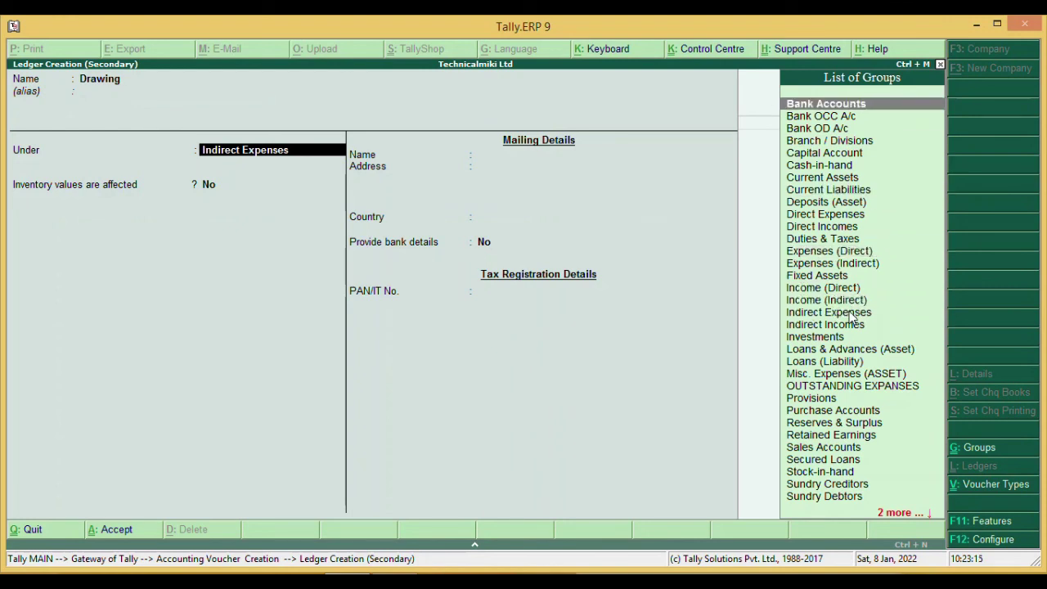
key(Down)
key(Down)
key(Down)
key(Down)
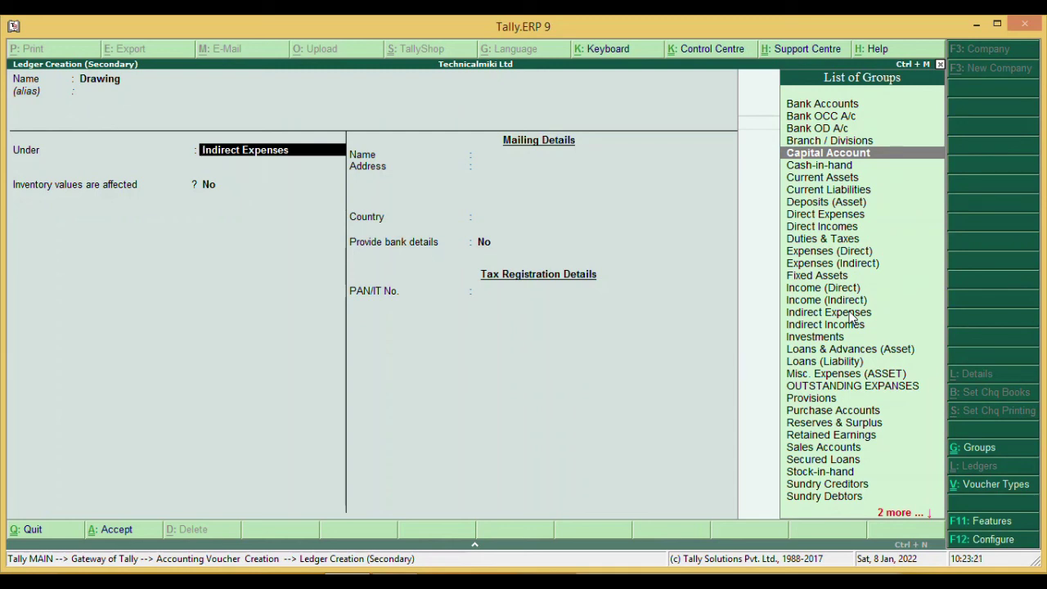
key(Return)
key(Return)
key(Return)
key(Return)
key(Return)
key(Return)
key(Return)
key(Return)
key(Return)
key(Return)
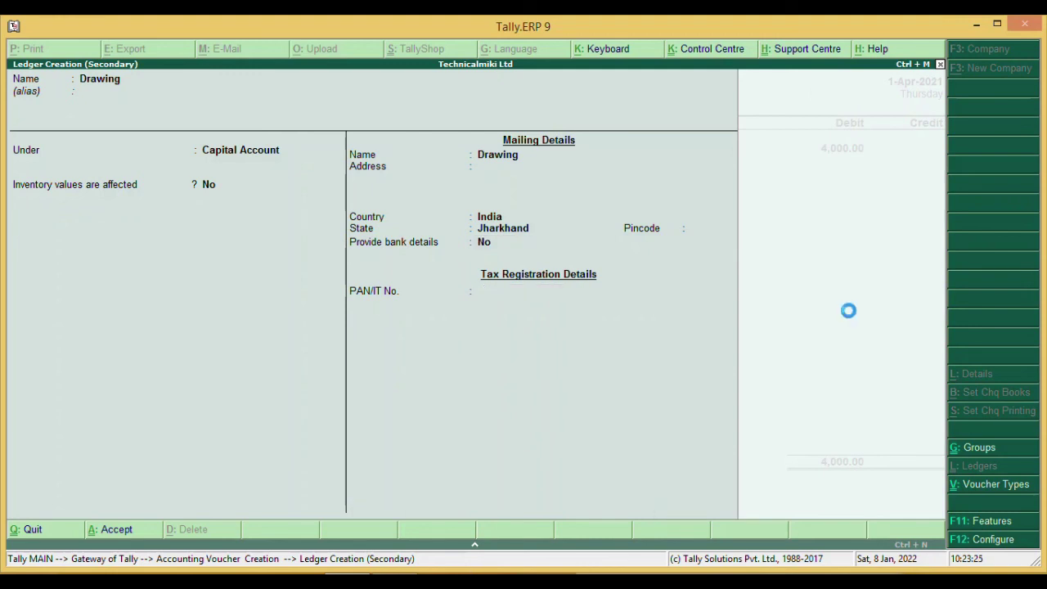
text(2000)
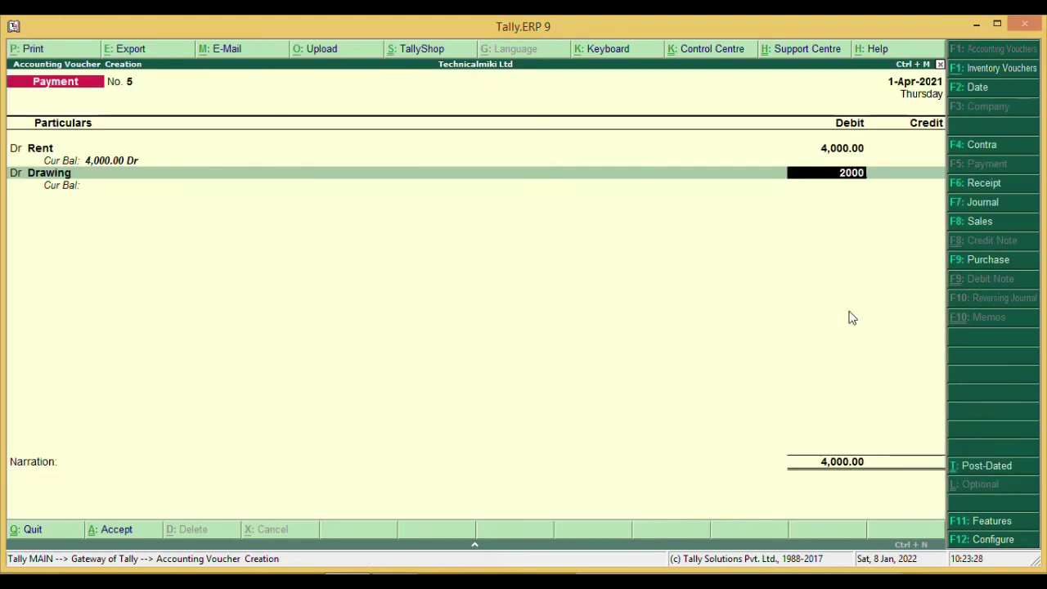
- Credit Cash 6,000.00 against the Rent and Drawing debits and accept Payment No. 5
key(Return)
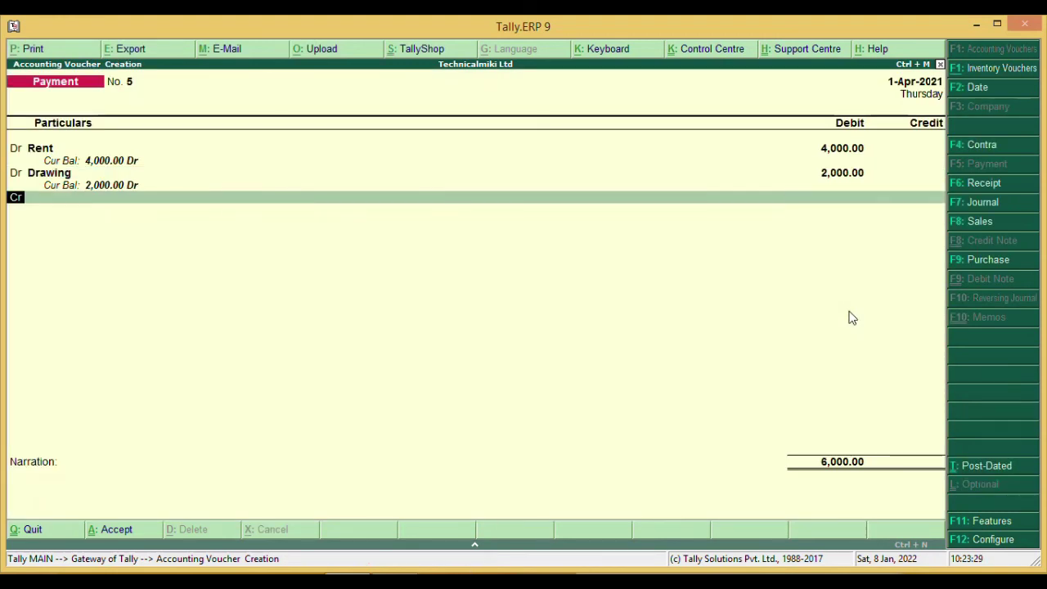
key(Return)
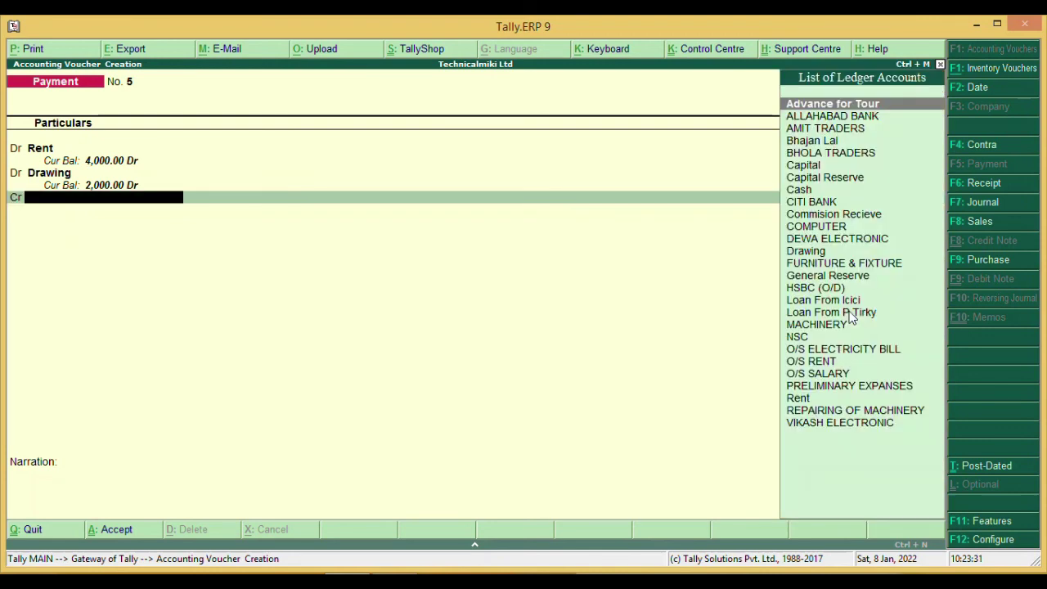
text(Cas)
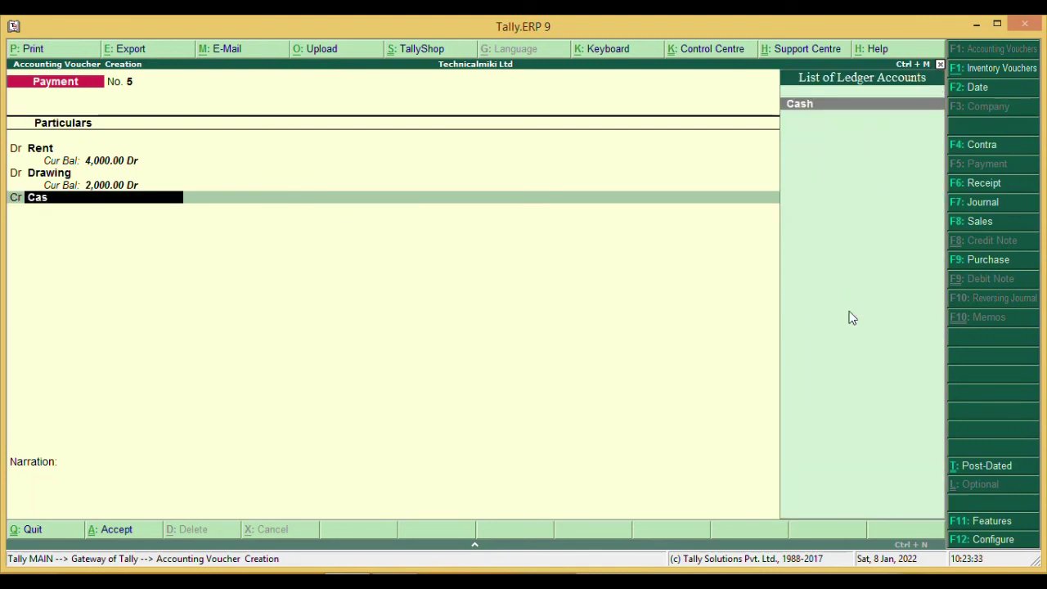
key(Return)
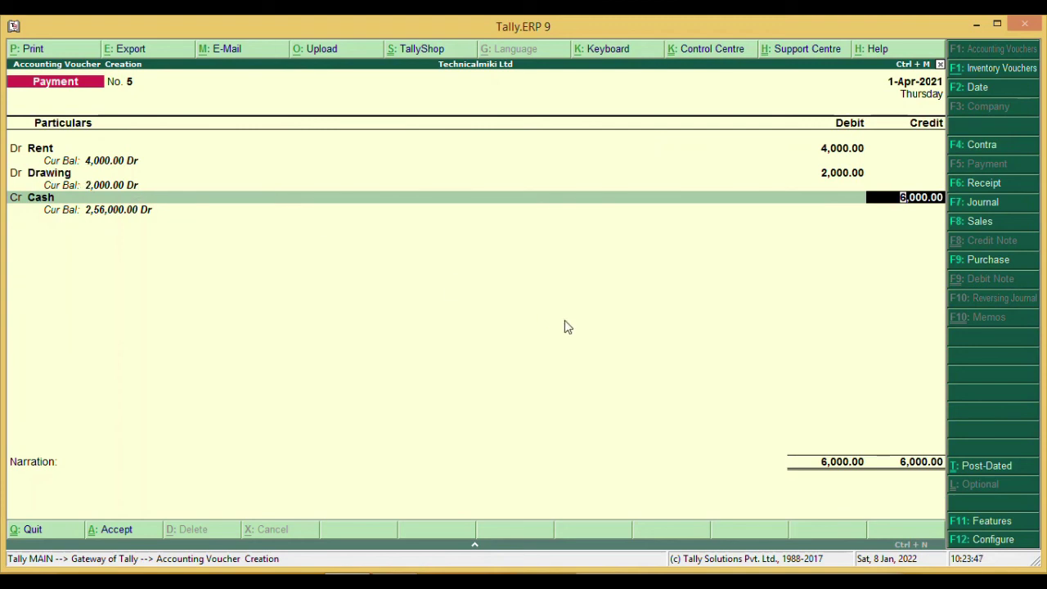
key(Return)
key(Return)
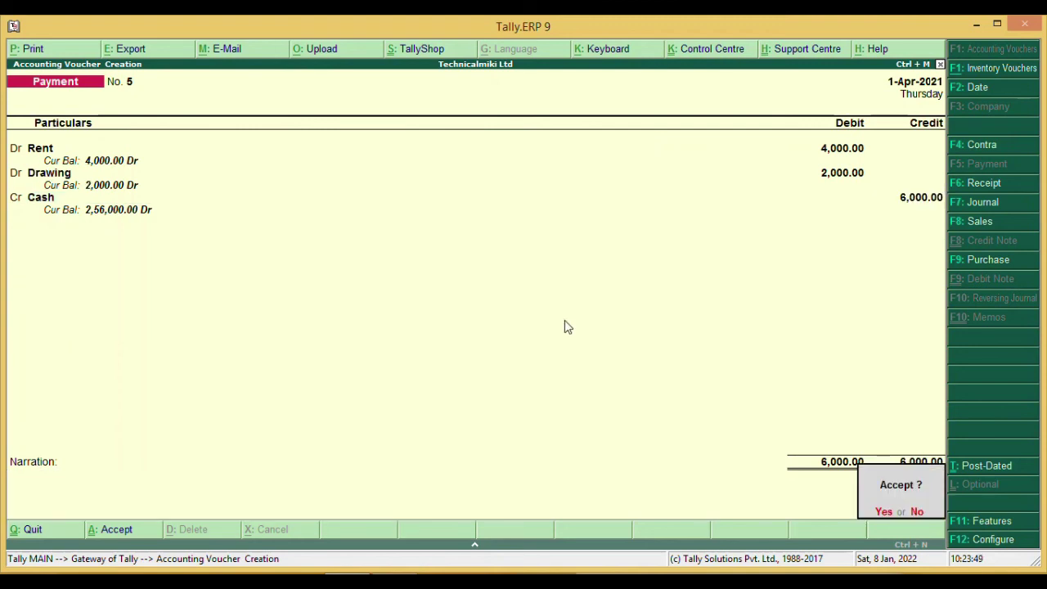
key(Return)
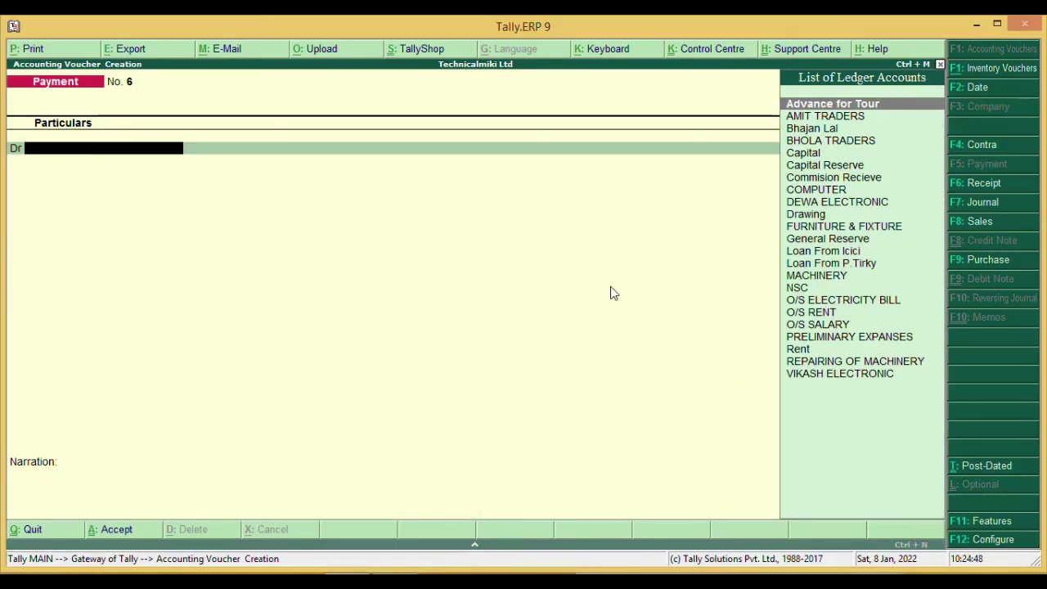
- Quit voucher entry, view the Balance Sheet totalling 42,67,000.00, then return to Gateway of Tally
key(Escape)
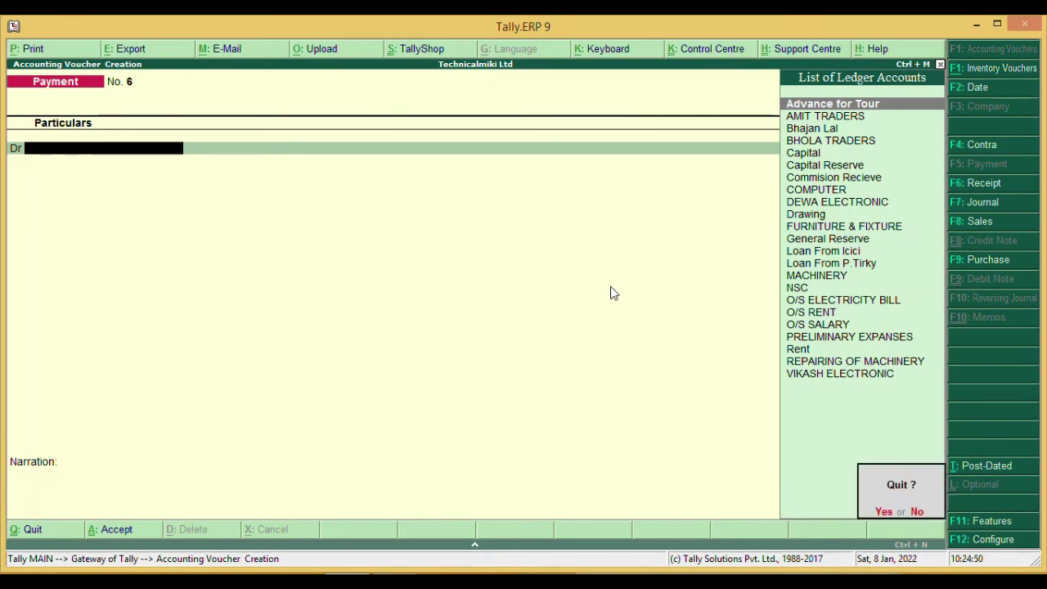
key(y)
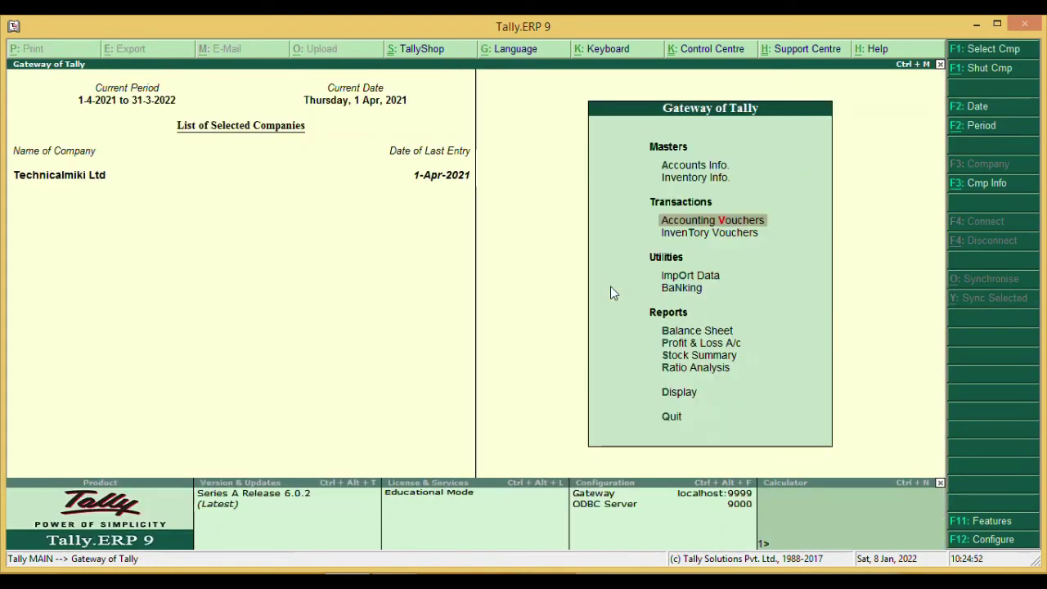
key(Down)
key(Down)
key(Down)
key(Down)
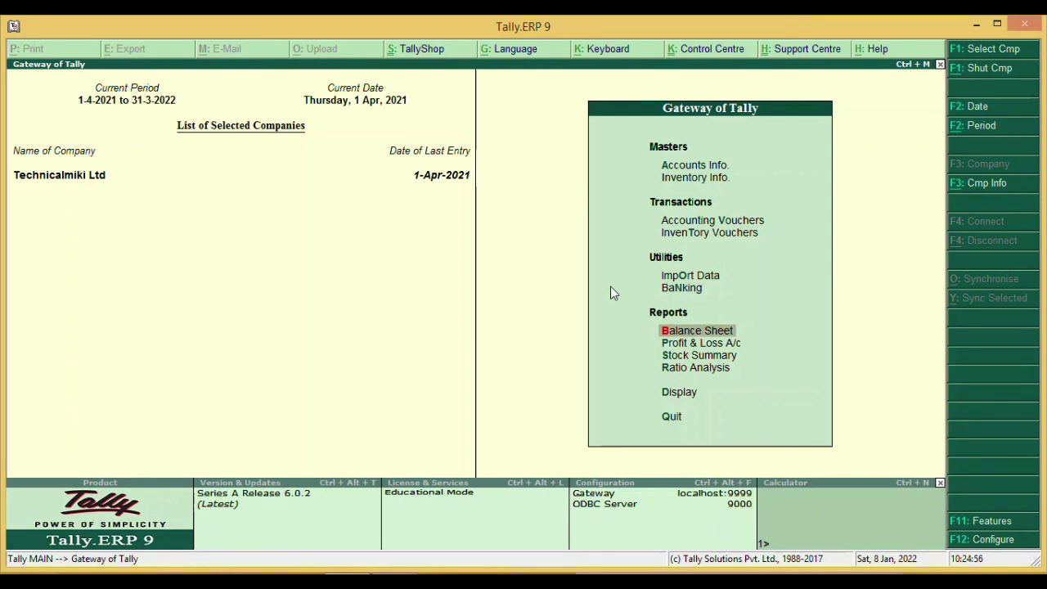
key(Return)
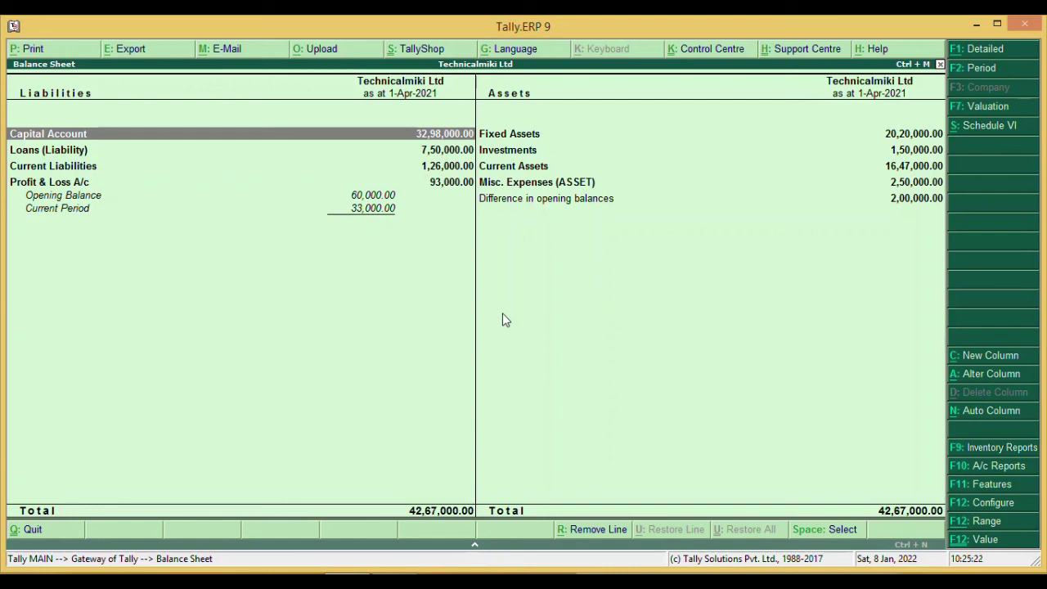
key(Escape)
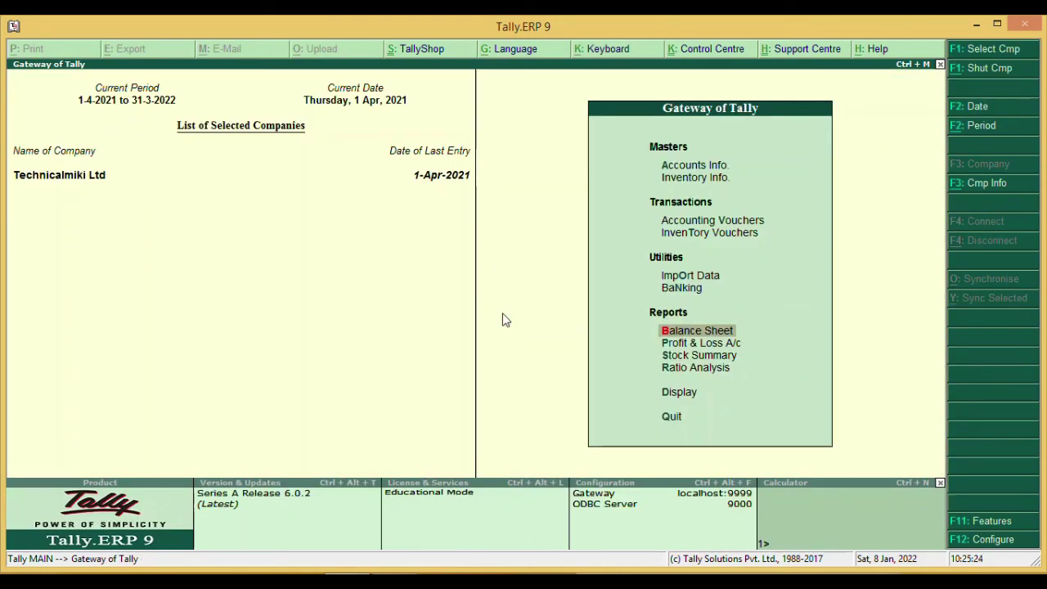